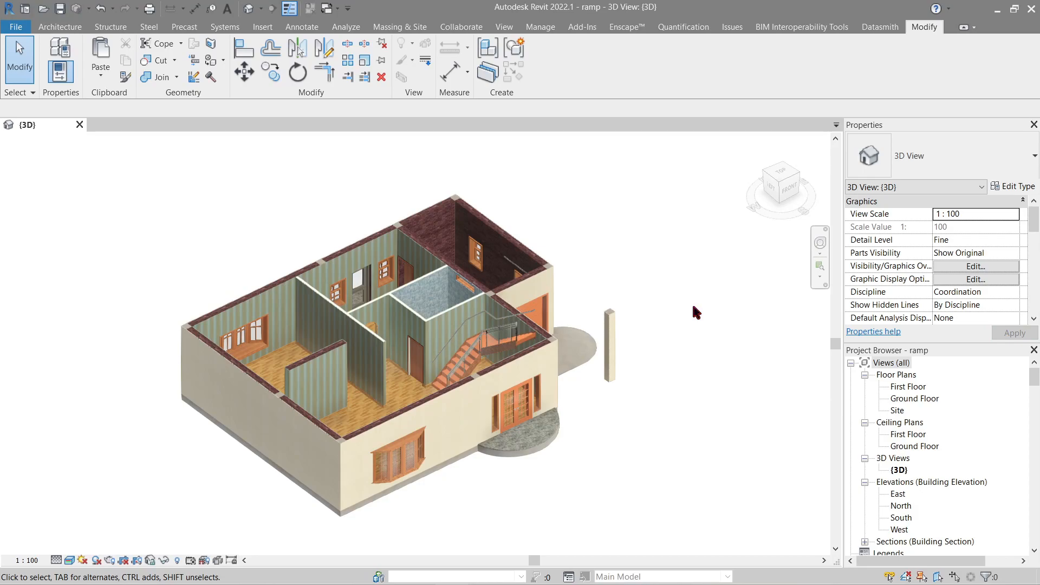
- Open the Ground Floor floor plan and tile it side by side with the 3D view
double_click(901, 400)
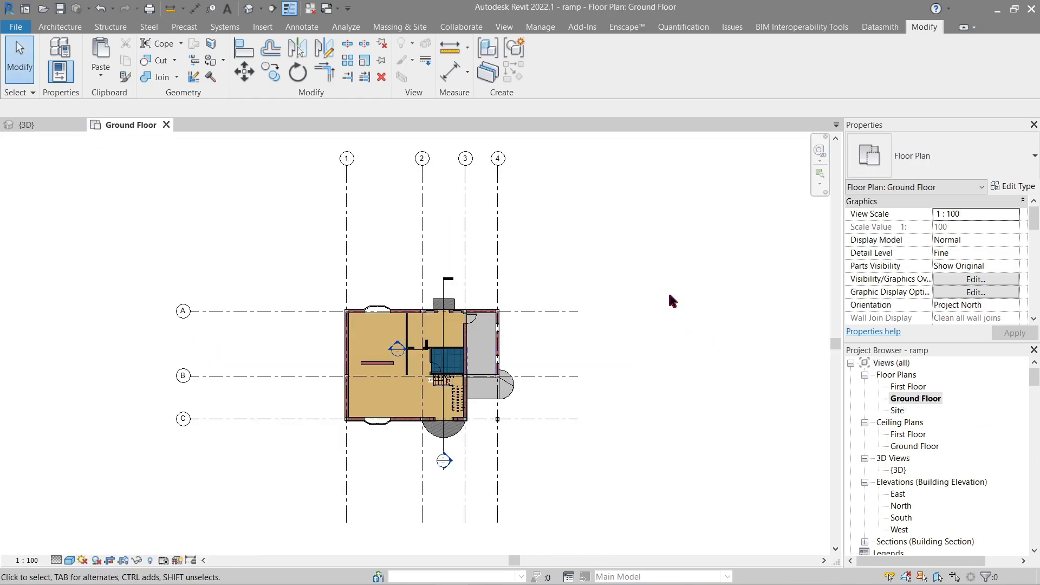
key(w)
key(t)
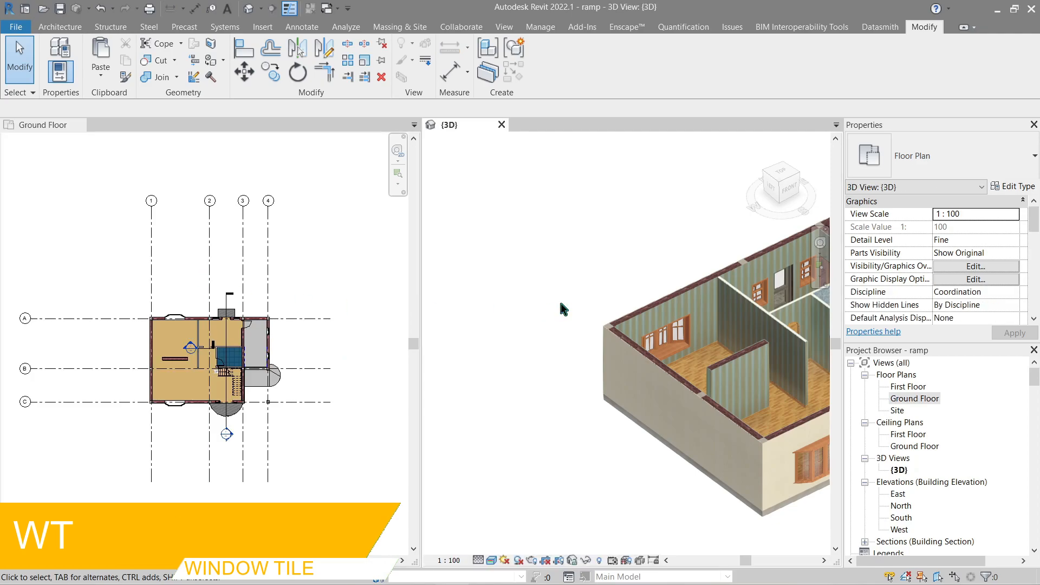
scroll(577, 389, up, 2)
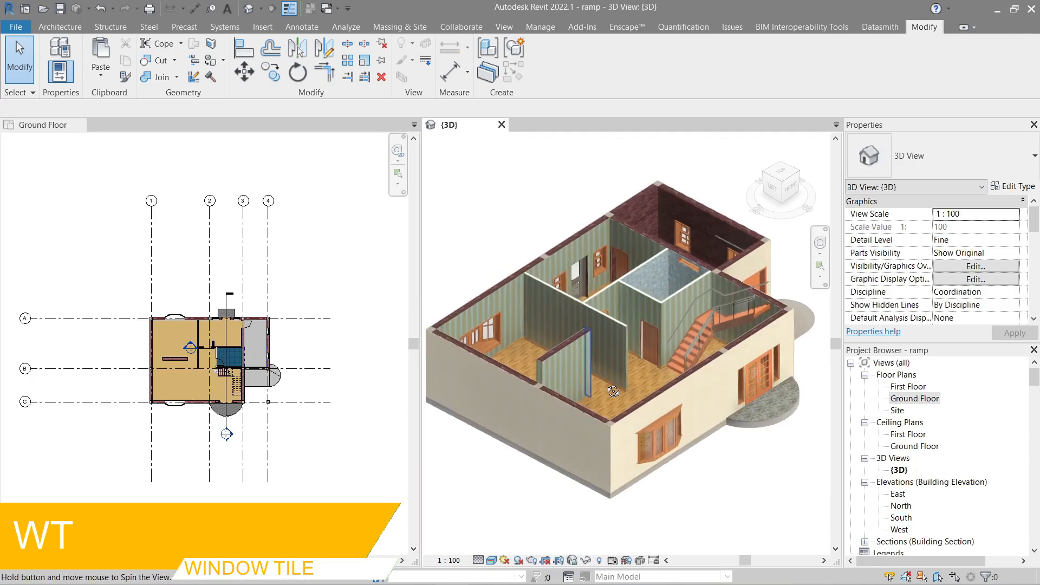
- Set the 3D view's visual style to Realistic
click(492, 561)
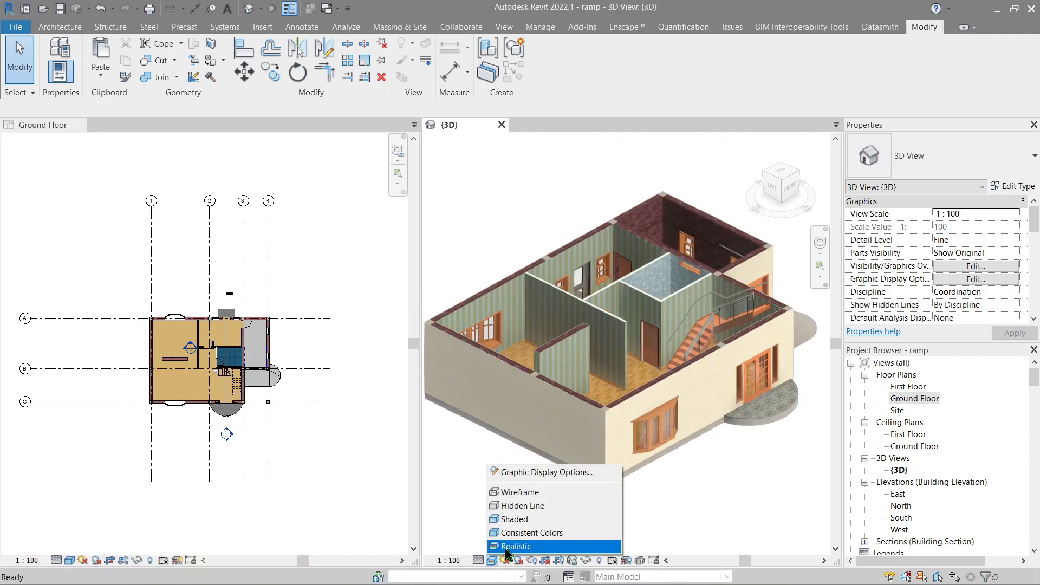
click(508, 546)
scroll(534, 482, down, 2)
scroll(140, 331, up, 2)
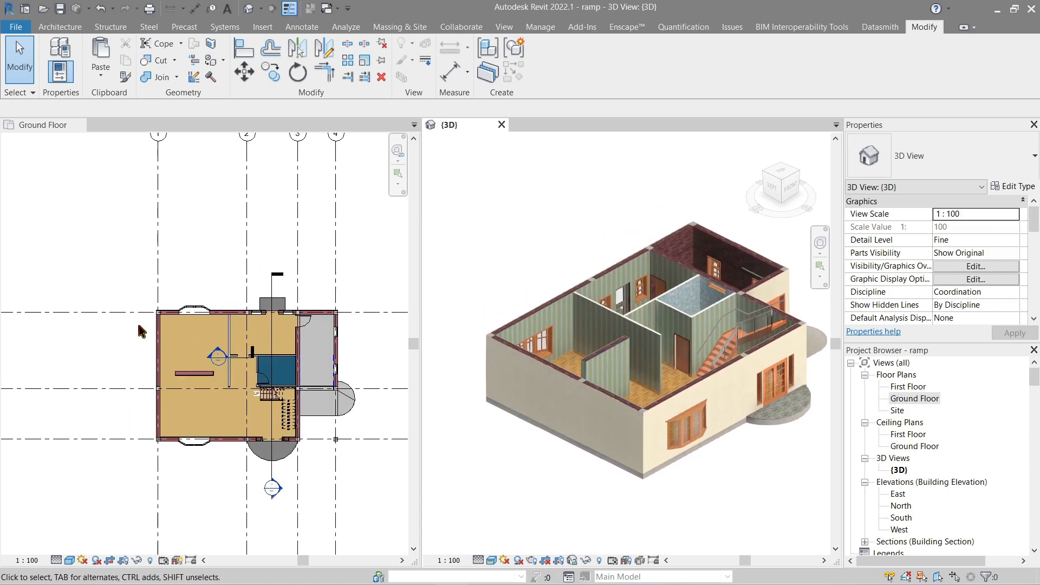
- Draw an architectural wall of type Curtain Wall about 6900 mm long in the ground floor plan, parallel to and outside the wall on grid 1
click(140, 331)
scroll(140, 330, up, 1)
click(61, 27)
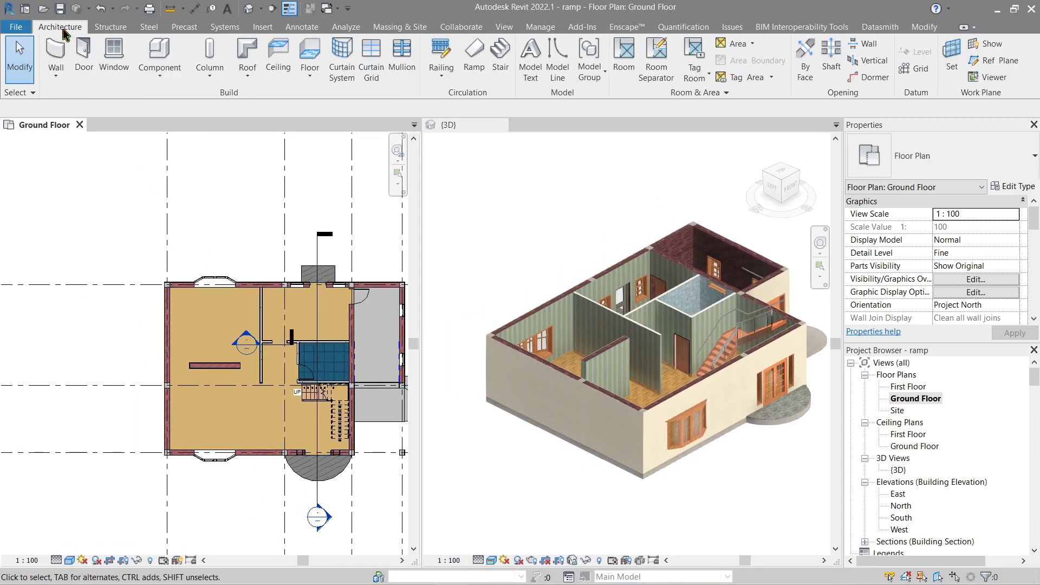
click(64, 76)
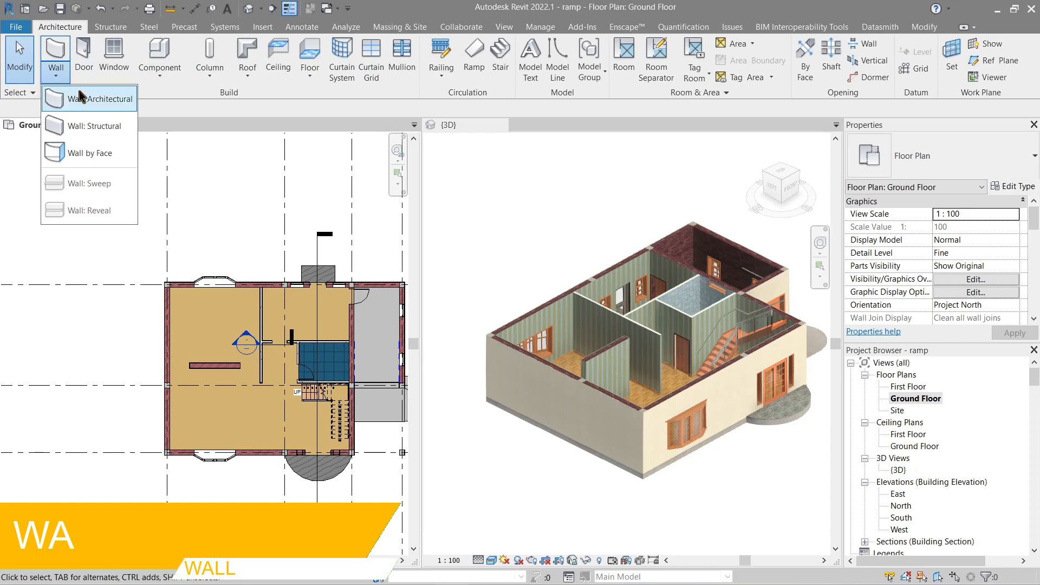
click(86, 102)
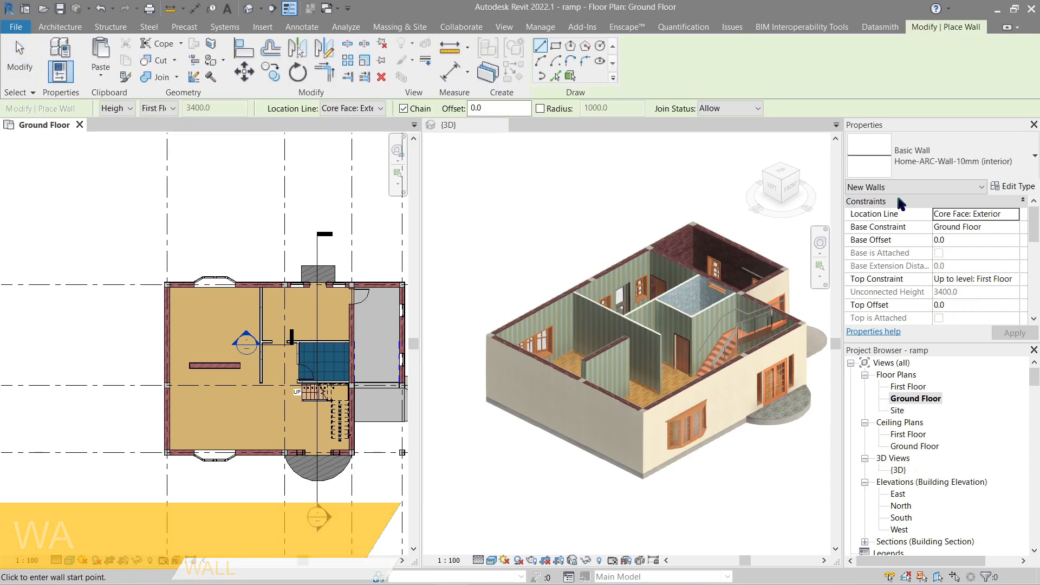
click(919, 172)
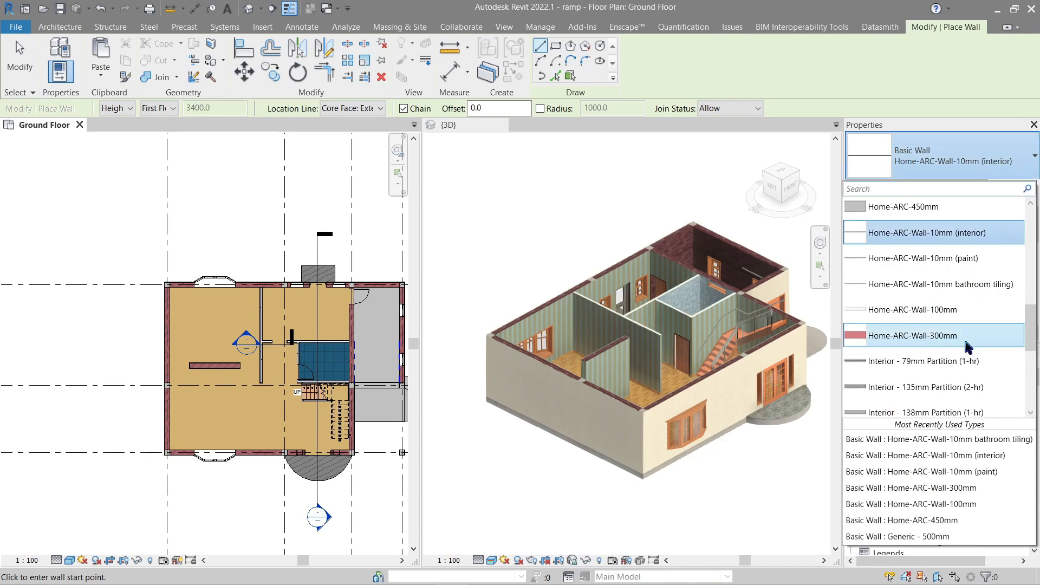
drag(1032, 323, 1033, 383)
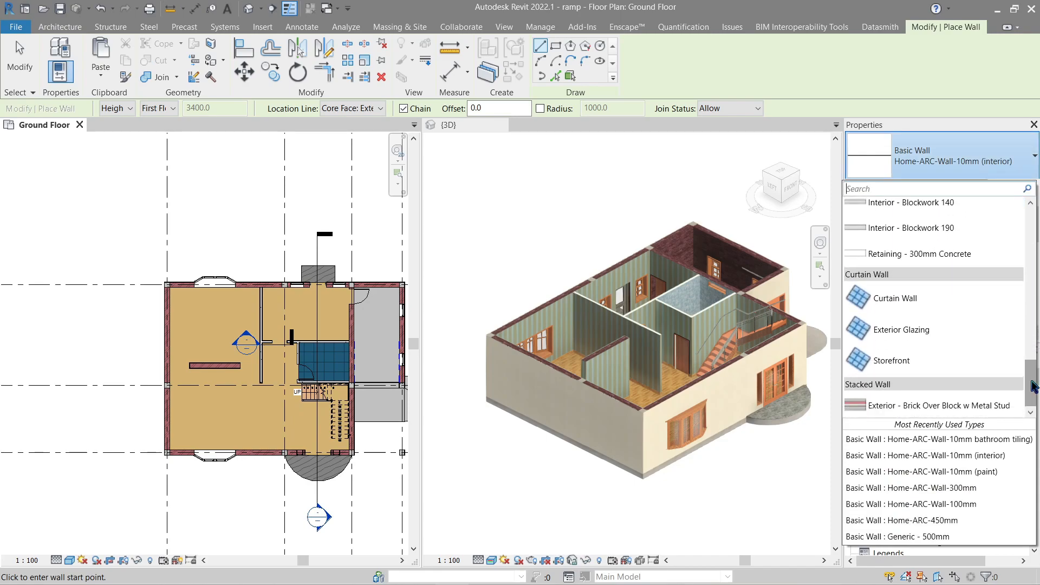
click(933, 308)
middle_drag(102, 320, 177, 313)
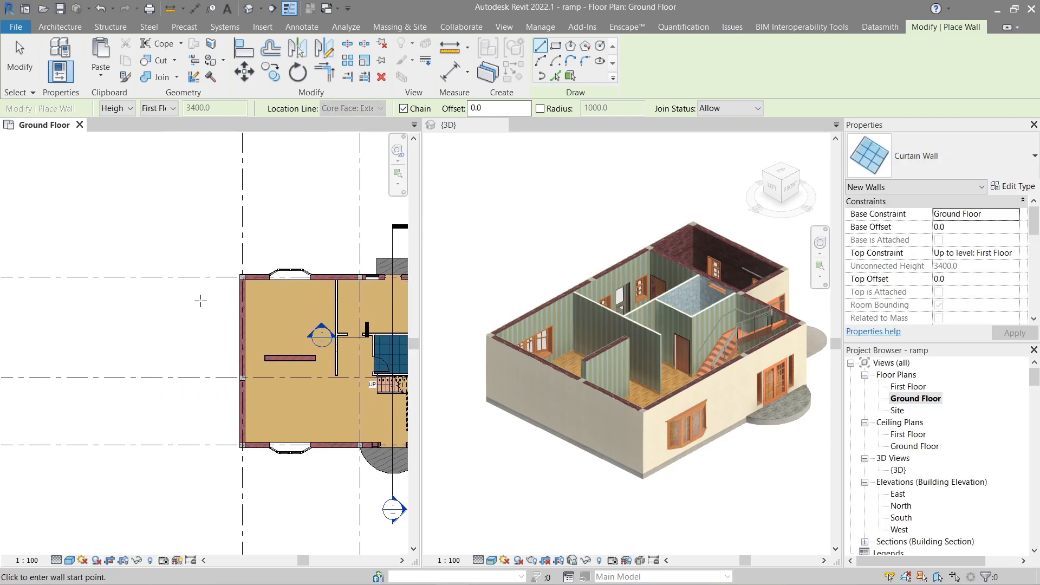
click(200, 301)
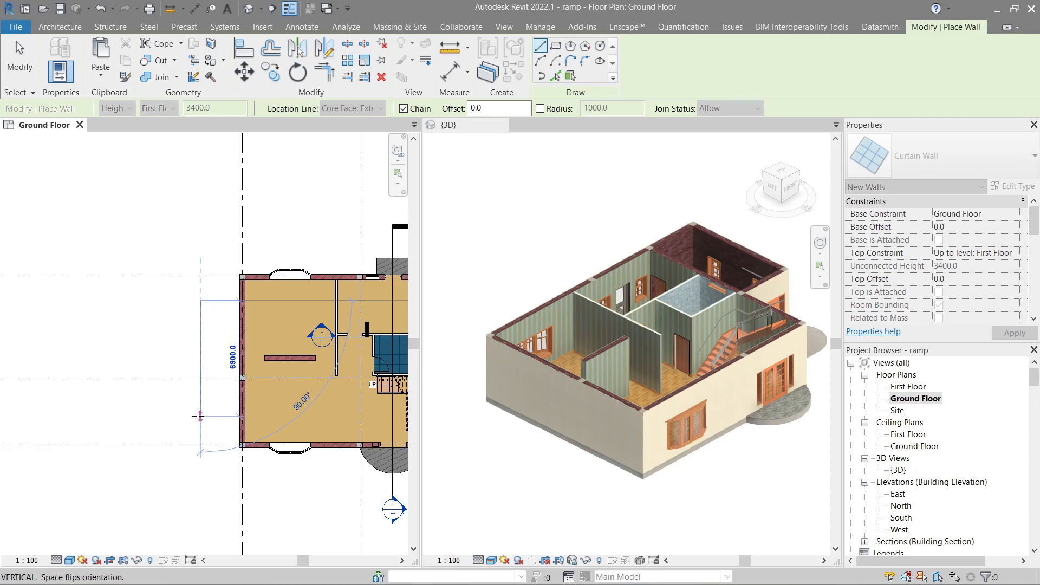
click(201, 415)
key(Escape)
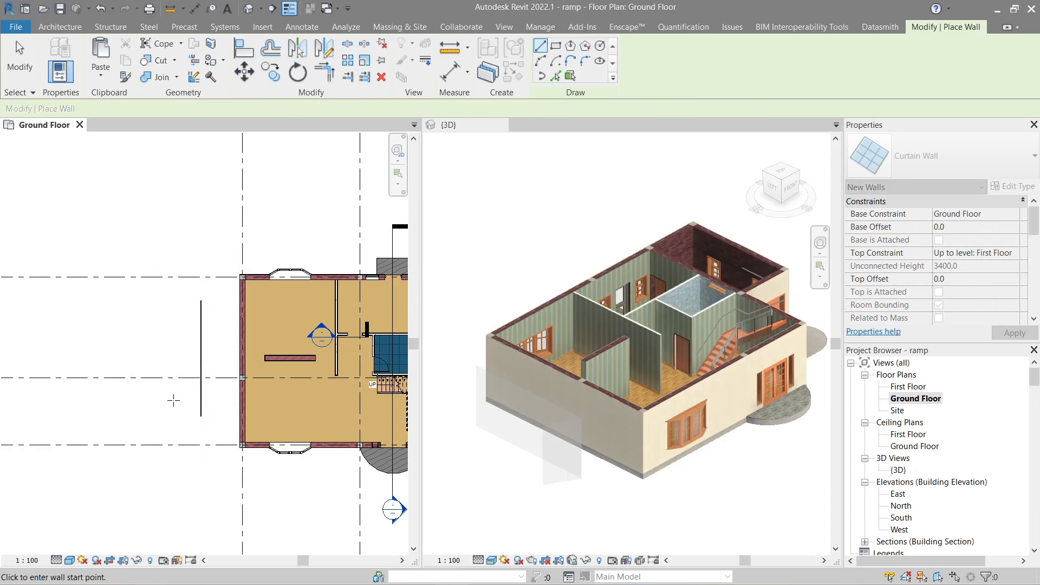
key(Escape)
- Add two vertical curtain grid lines about 1500 and 1800 mm from the curtain wall's ends, and two horizontal ones at its height's thirds
scroll(501, 479, up, 3)
shift+middle_drag(532, 461, 595, 424)
click(603, 432)
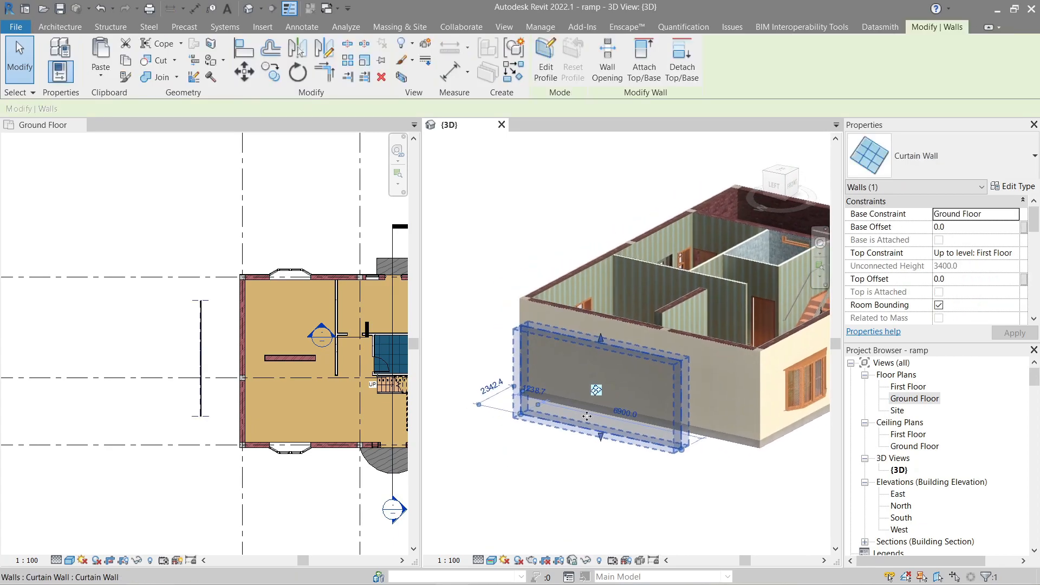
scroll(498, 355, up, 1)
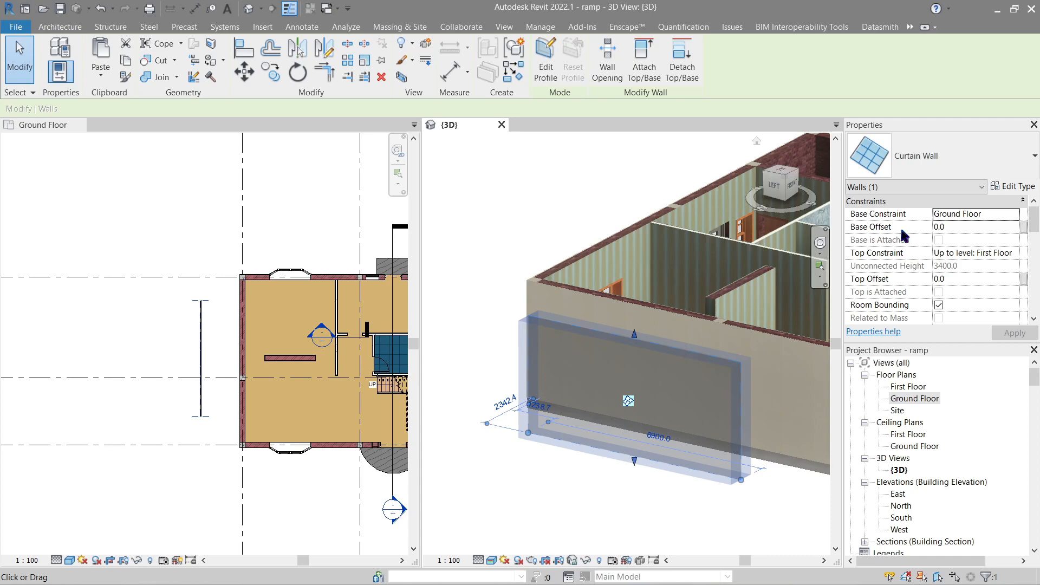
click(66, 28)
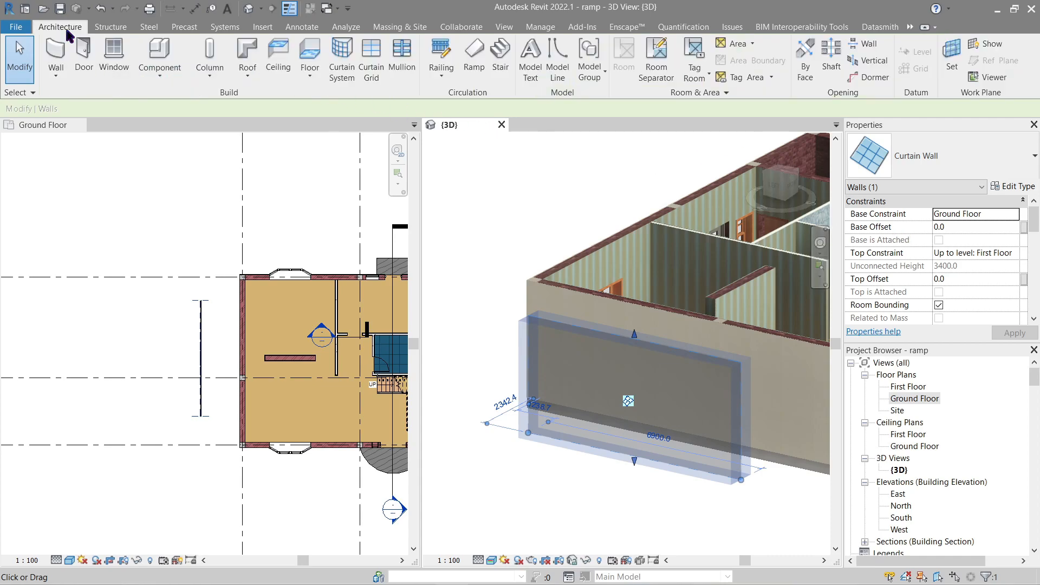
click(371, 60)
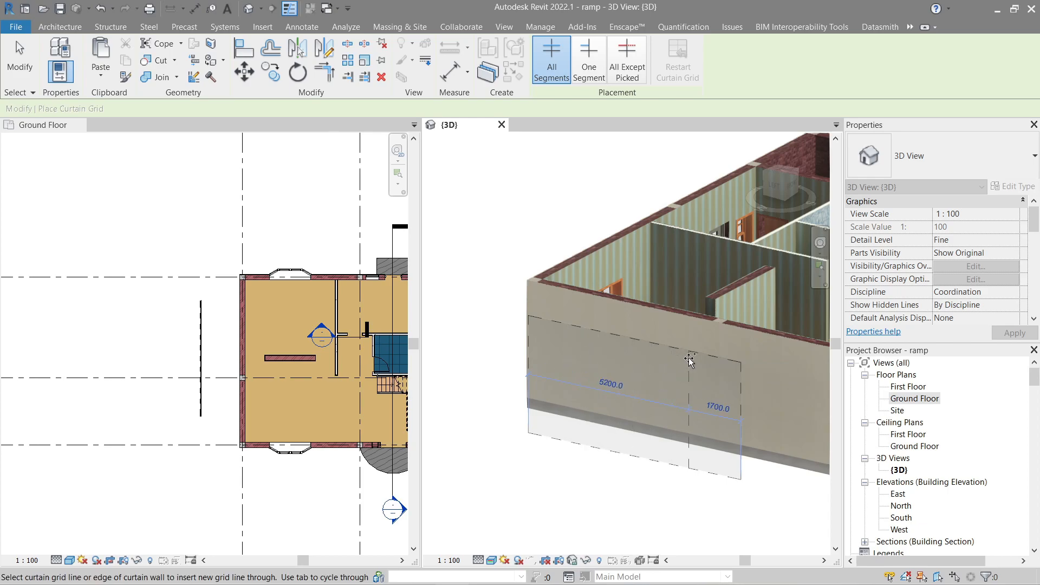
click(573, 344)
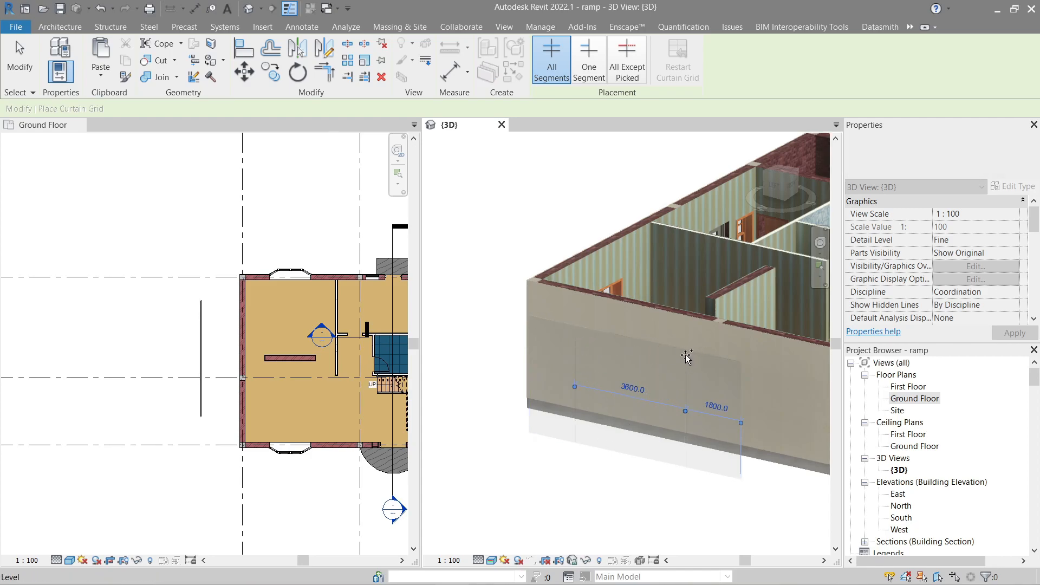
click(535, 355)
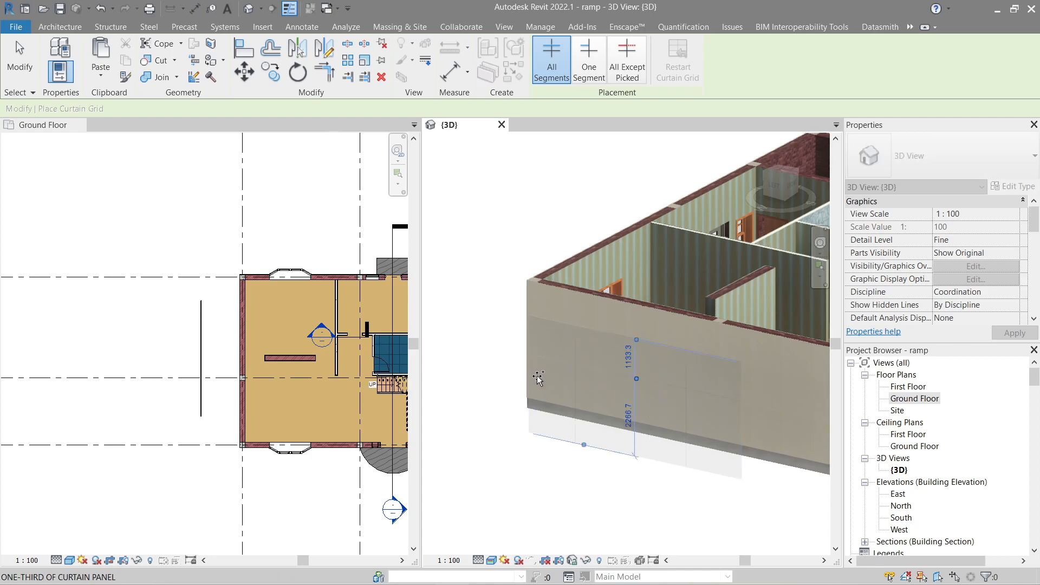
click(534, 407)
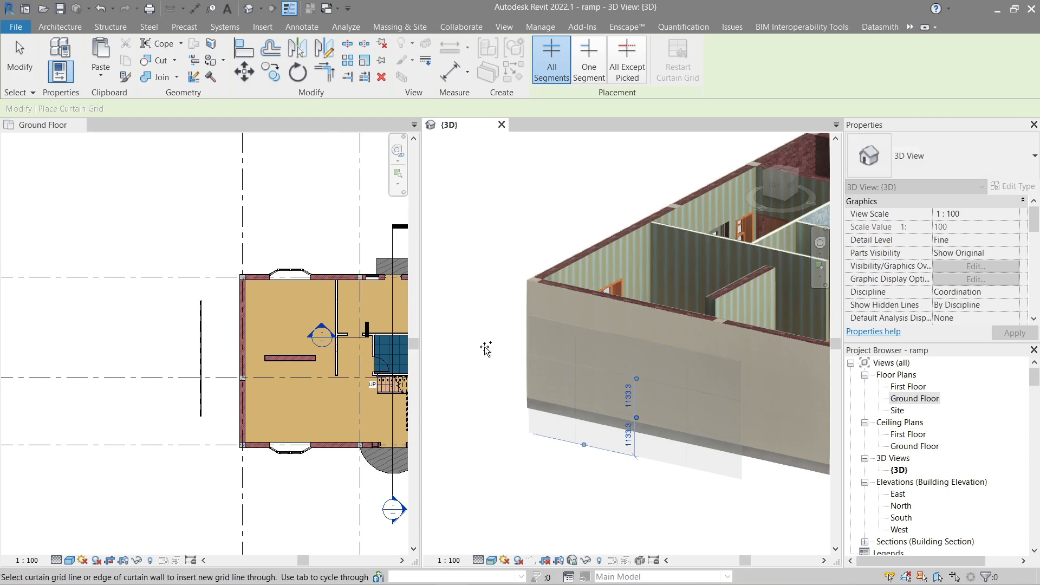
key(Escape)
key(Escape)
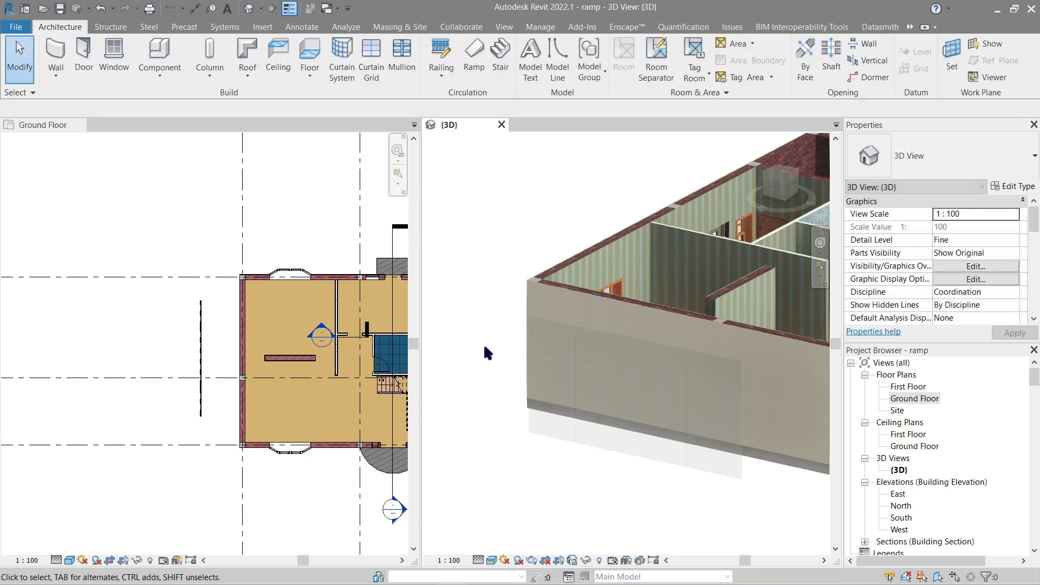
- Move the two vertical grid lines of the curtain wall to 2000 mm from its respective ends
click(575, 361)
click(560, 374)
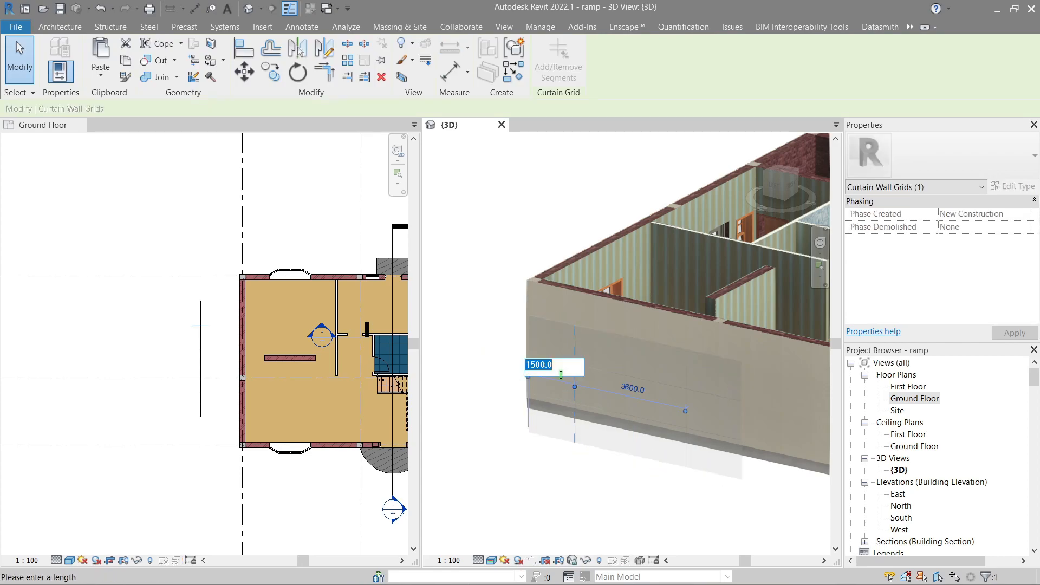
text(2)
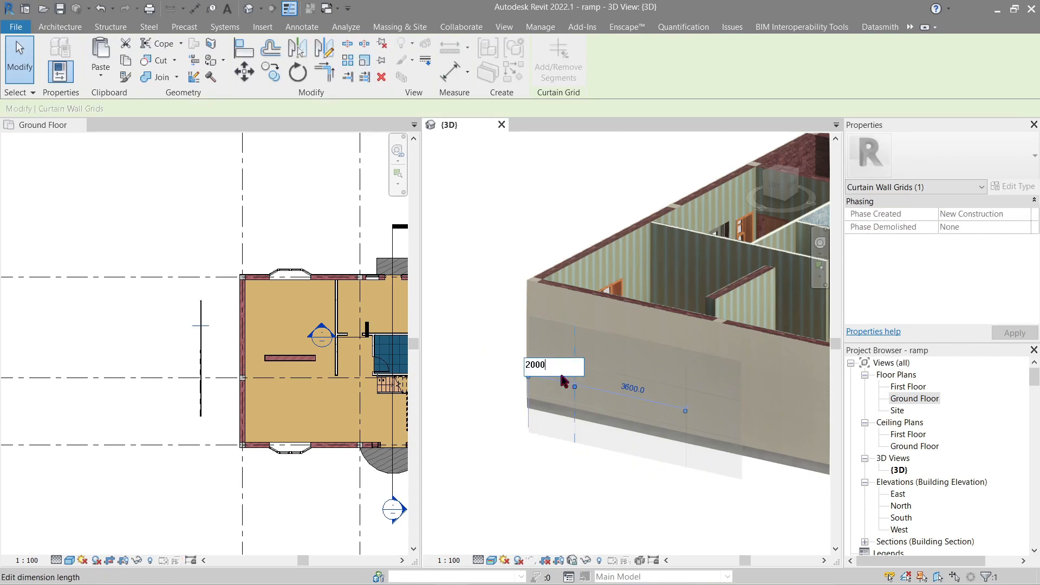
key(Return)
click(687, 376)
click(715, 407)
text(2000)
key(Return)
- Set the upper horizontal grid line 1000 mm below the curtain wall's top edge and move the lower one to a matching distance above the bottom edge
click(594, 370)
click(628, 356)
text(1000)
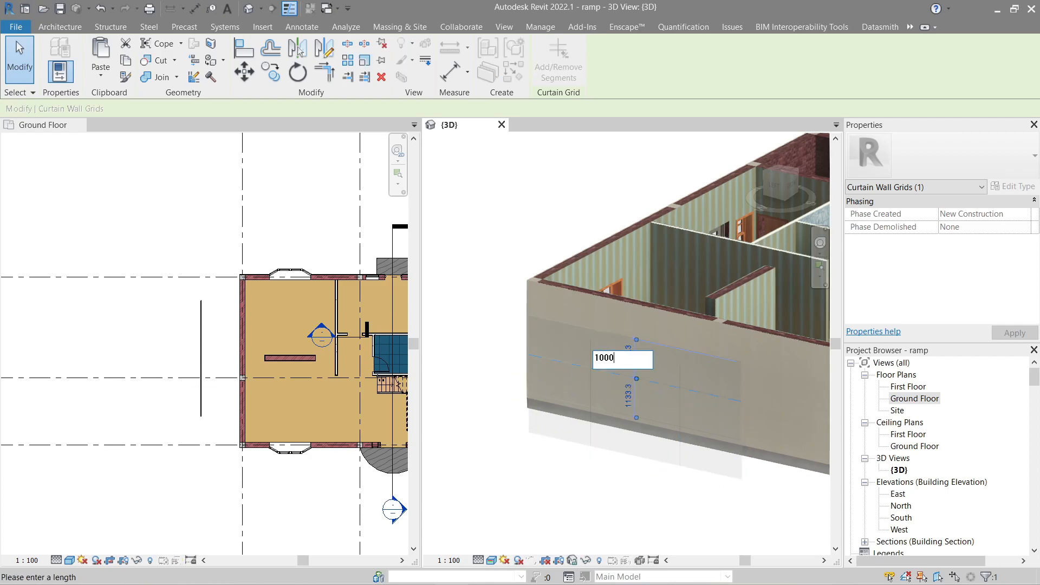
key(Return)
key(Escape)
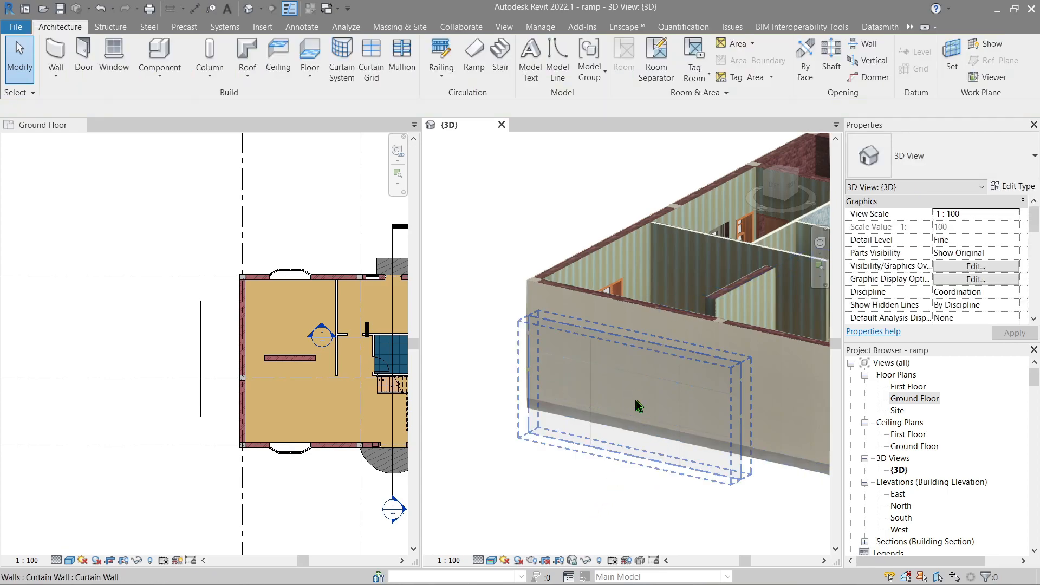
click(637, 418)
click(628, 428)
text(1)
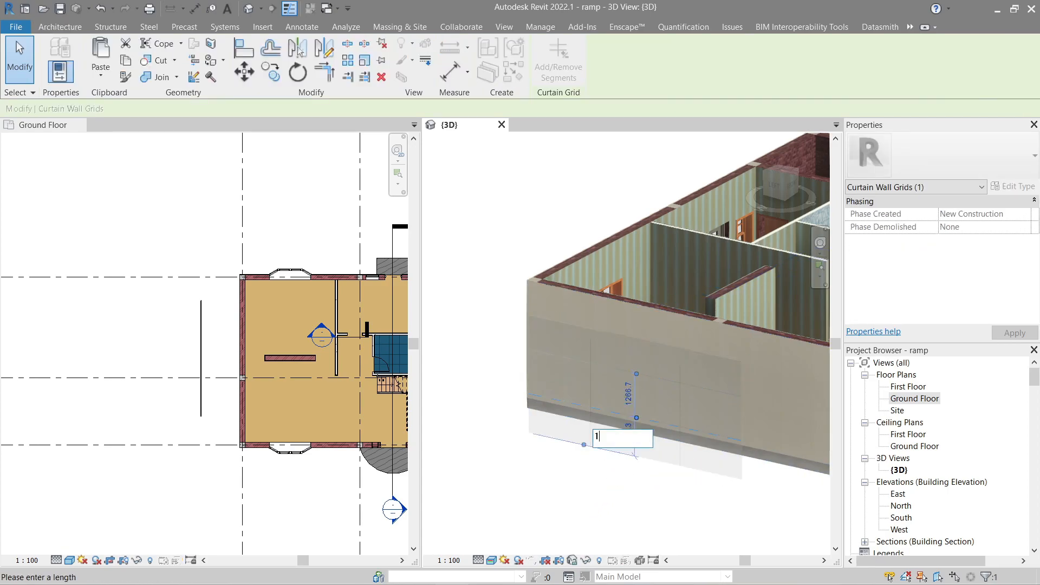
key(Return)
click(599, 494)
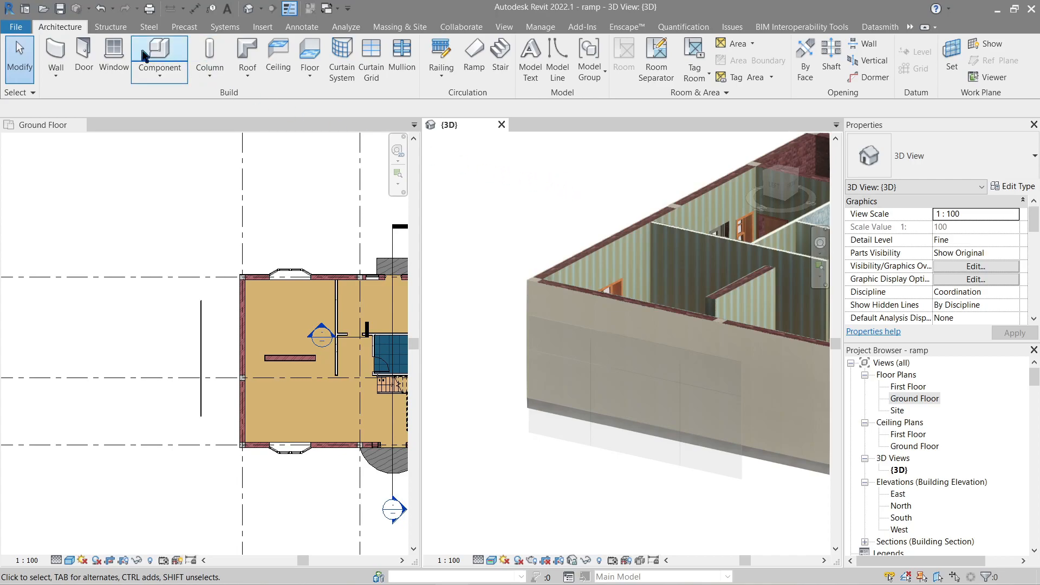
- Place 50 x 150mm rectangular mullions on all grid lines of the curtain wall, and undo the placement
click(410, 70)
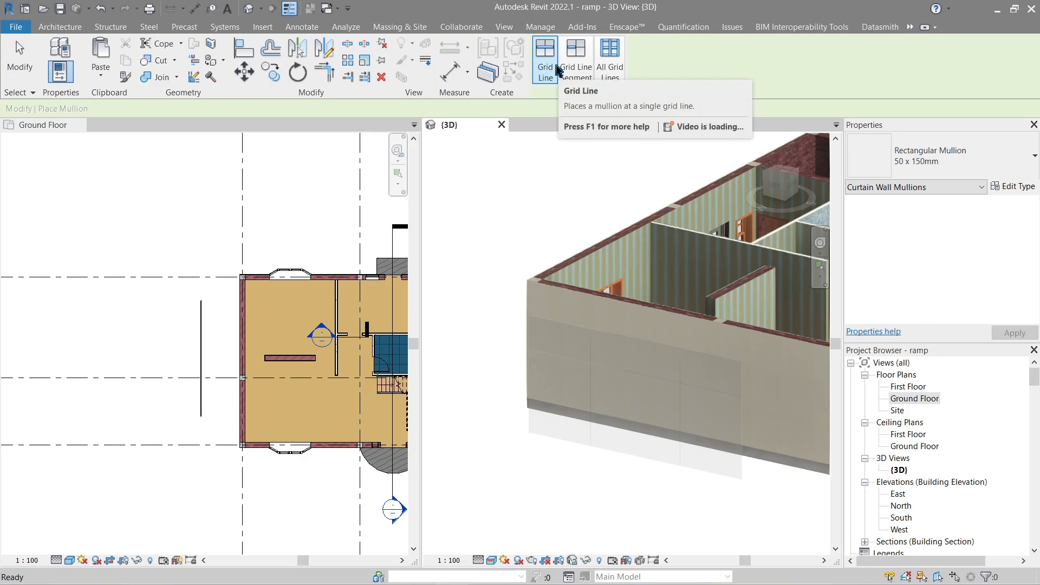
click(611, 70)
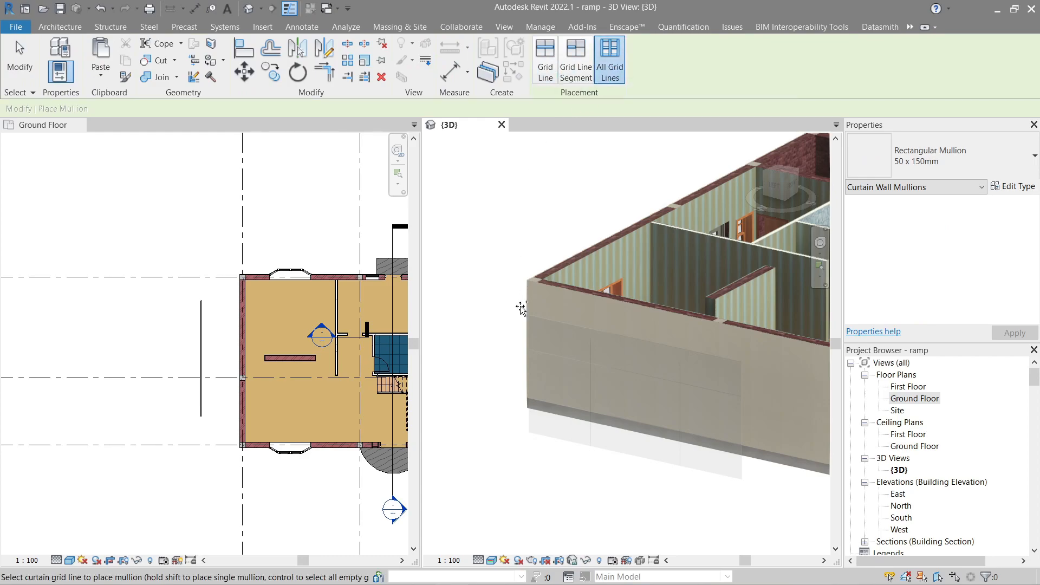
click(590, 403)
key(Escape)
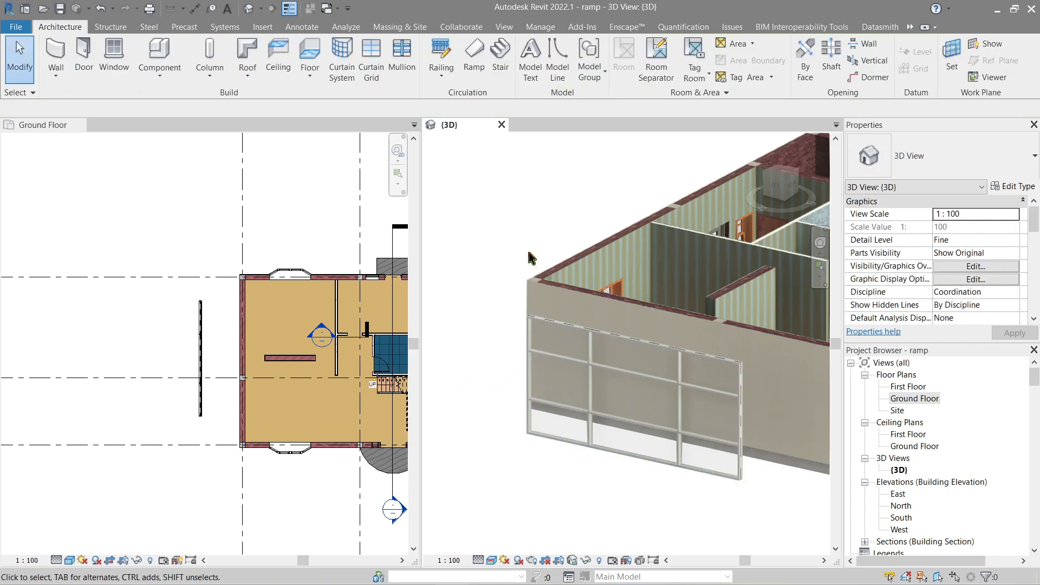
key(ctrl+z)
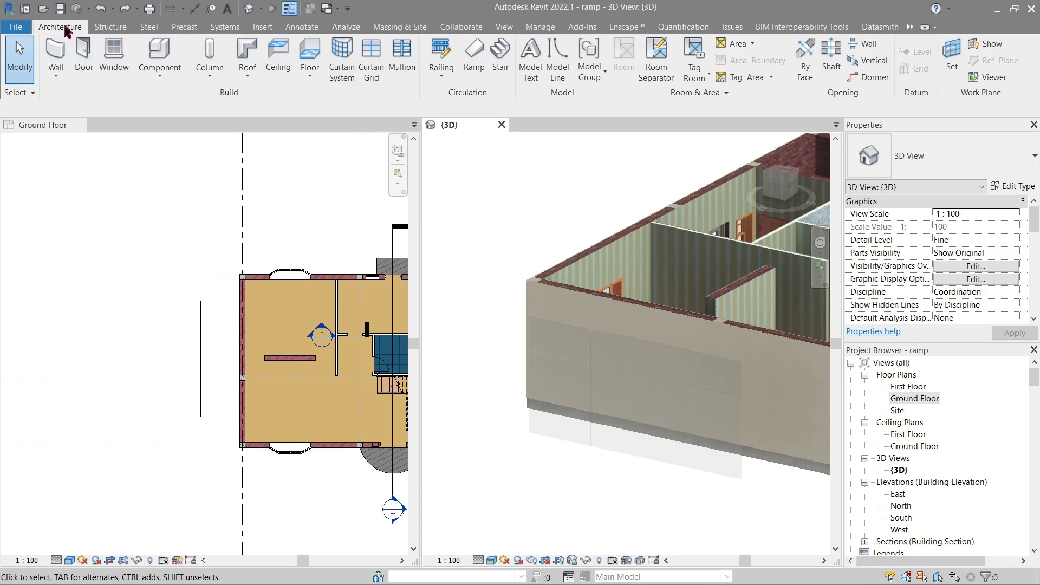
- Place 50 x 150mm rectangular mullions by single grid line on the curtain wall's left vertical line, upper horizontal line and right edge
click(402, 54)
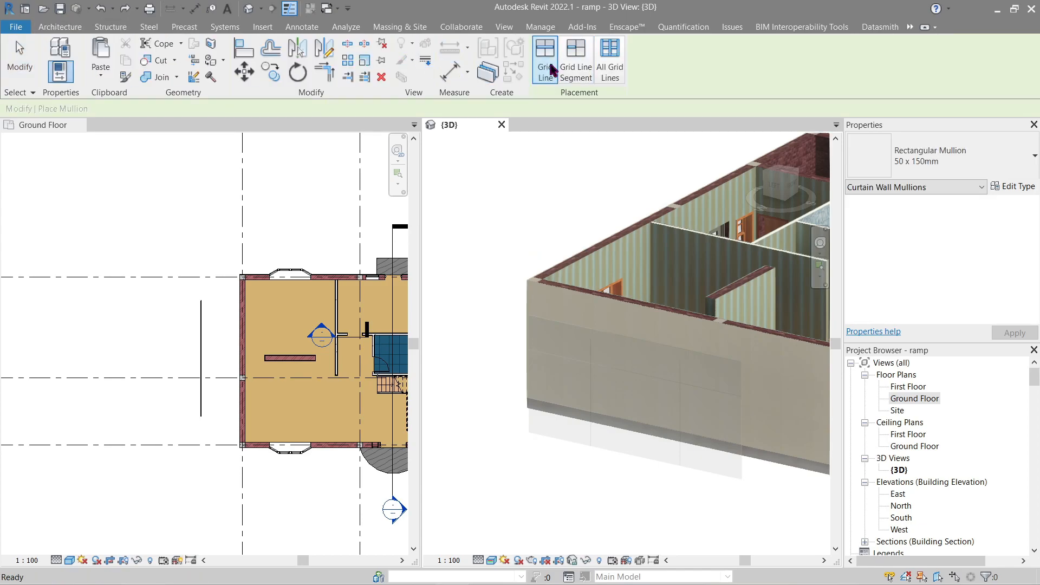
click(589, 350)
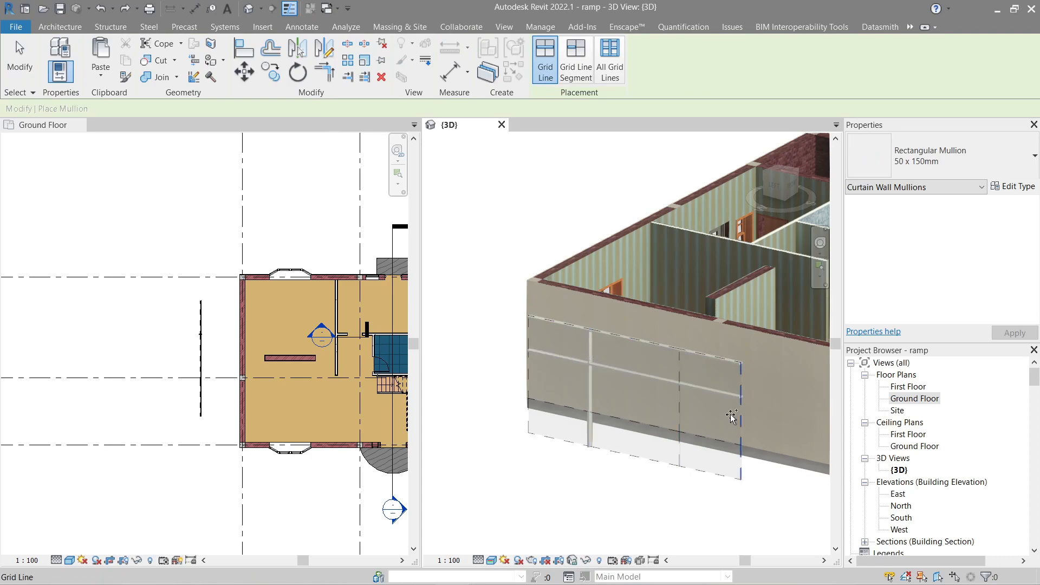
click(739, 424)
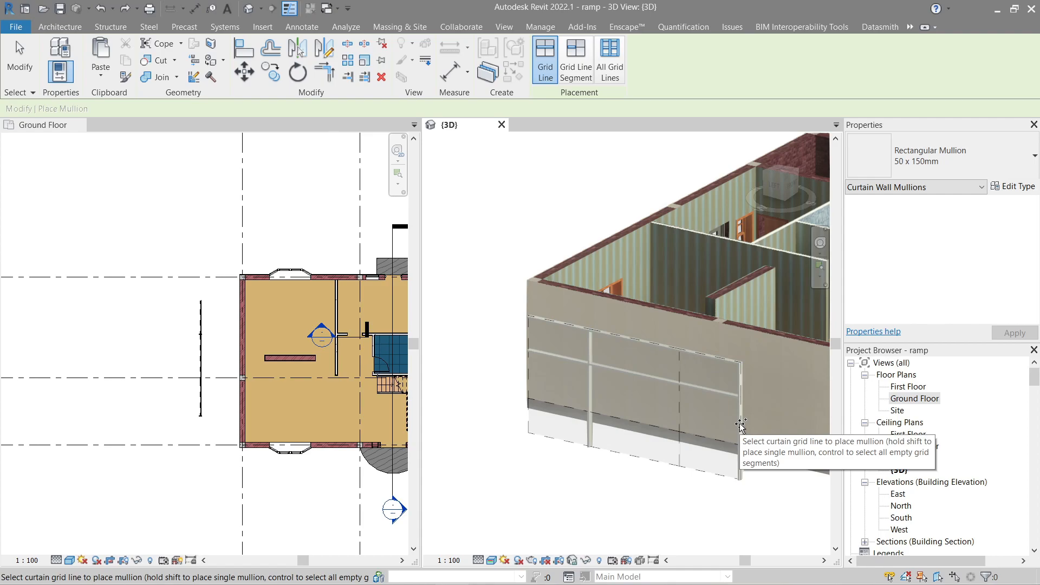
key(Escape)
key(Escape)
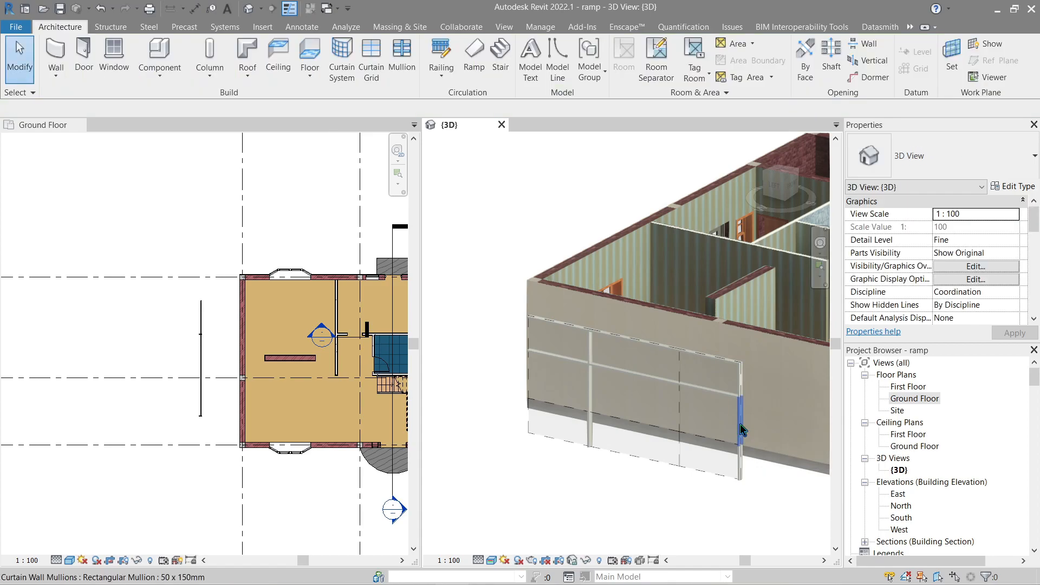
- Delete the rectangular mullions placed on the curtain wall's grid lines and edge
click(740, 426)
key(Delete)
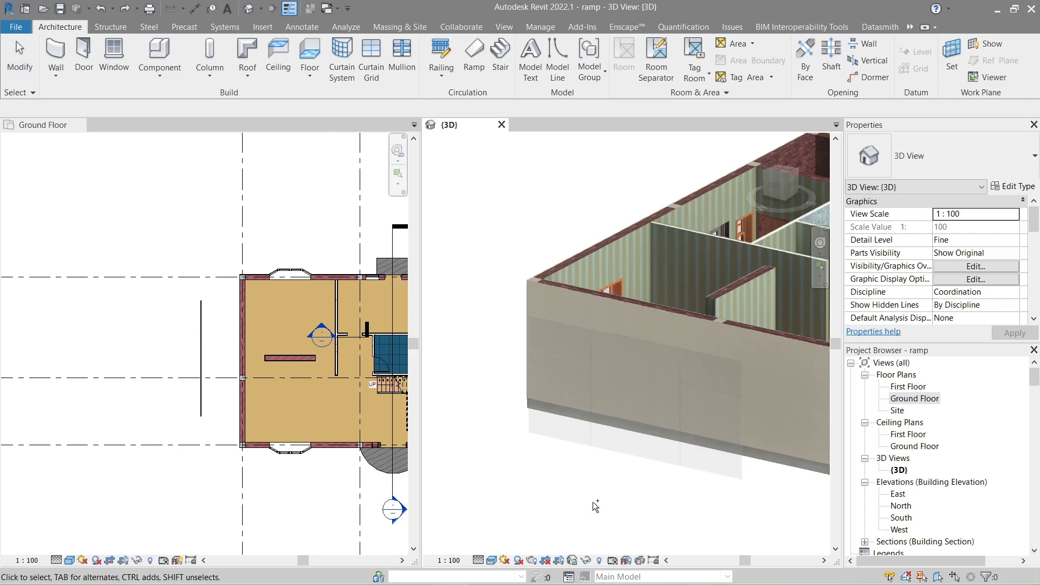
- In the curtain wall's type properties, set the vertical mullions' interior type to Circular Mullion : 25mm Radius
click(620, 461)
click(619, 460)
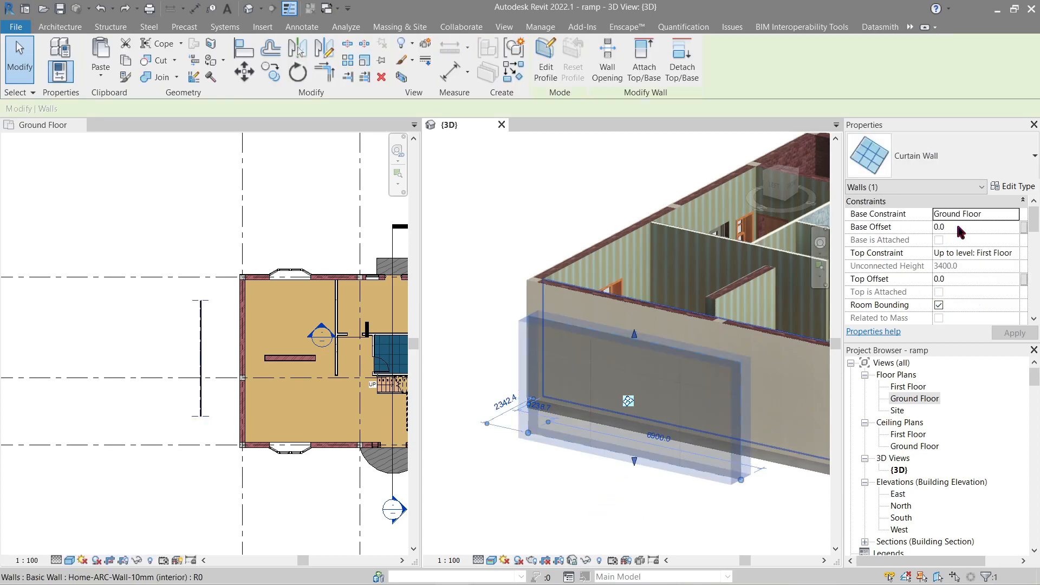
click(1010, 188)
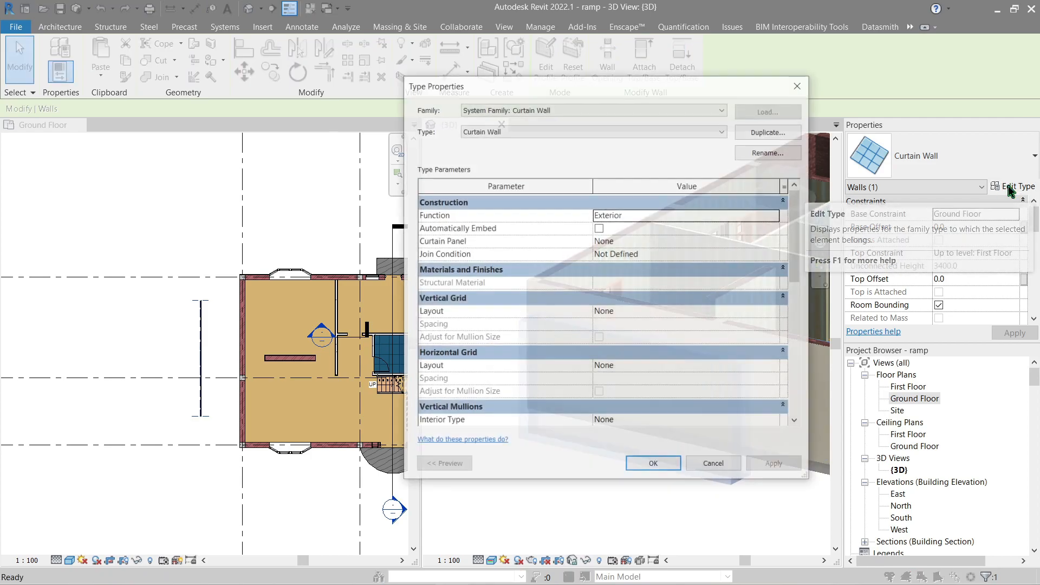
scroll(730, 339, down, 3)
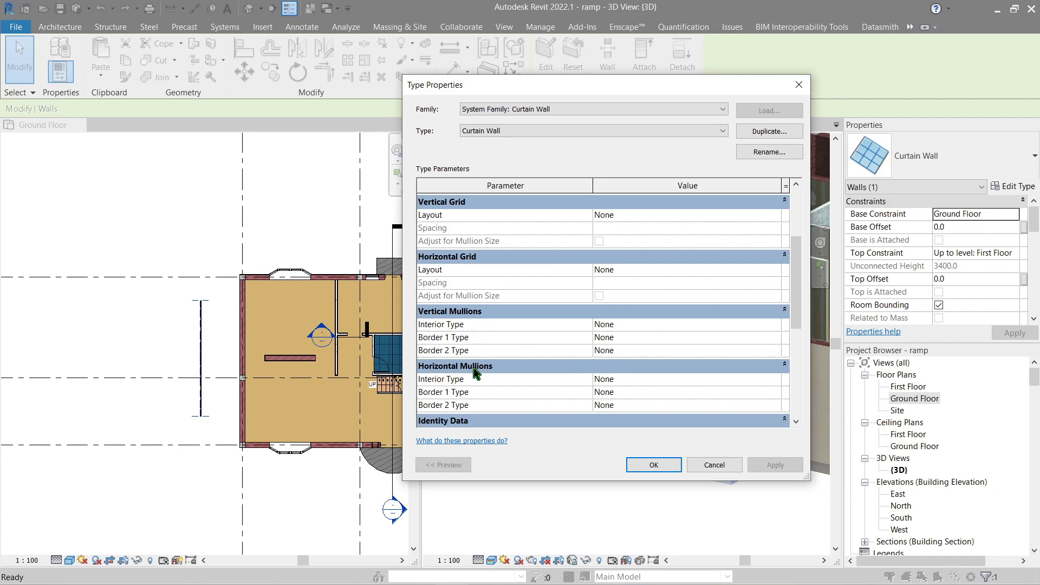
drag(564, 80, 233, 87)
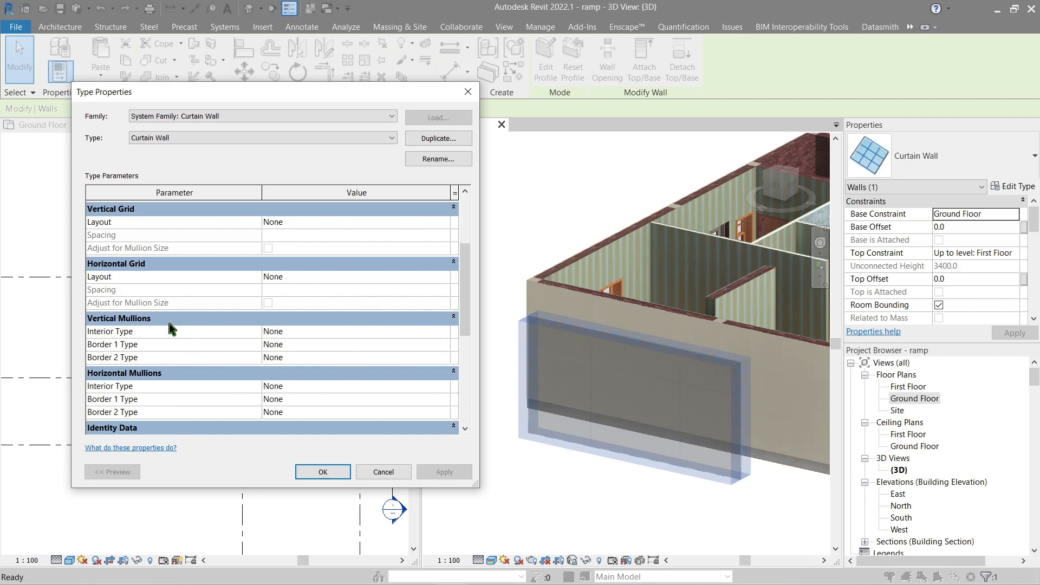
click(439, 336)
click(444, 331)
click(375, 359)
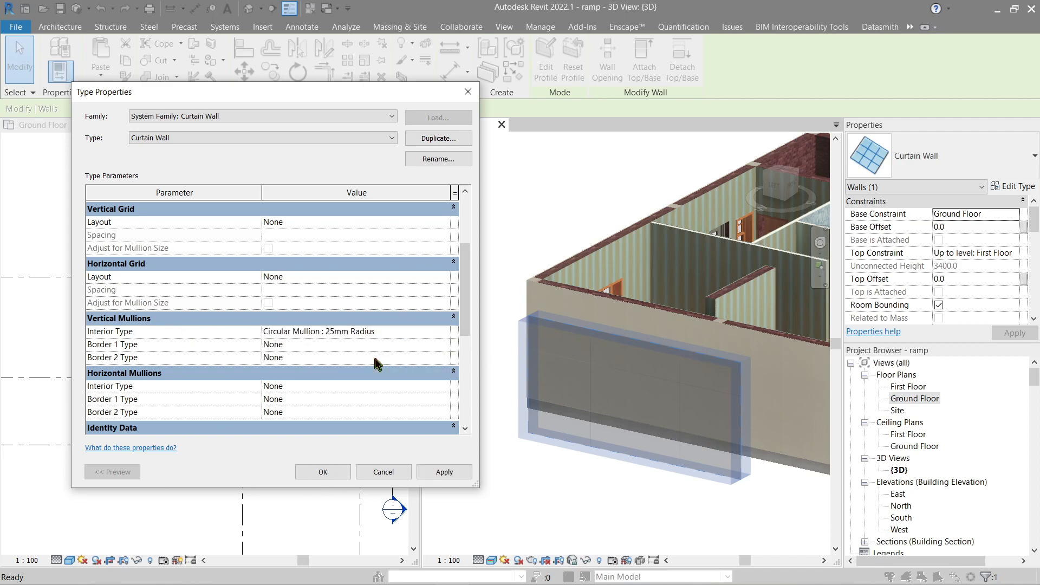
- Set the vertical mullions' Border 1 and Border 2 types to Circular Mullion : 50mm Radius and apply the type changes
click(444, 345)
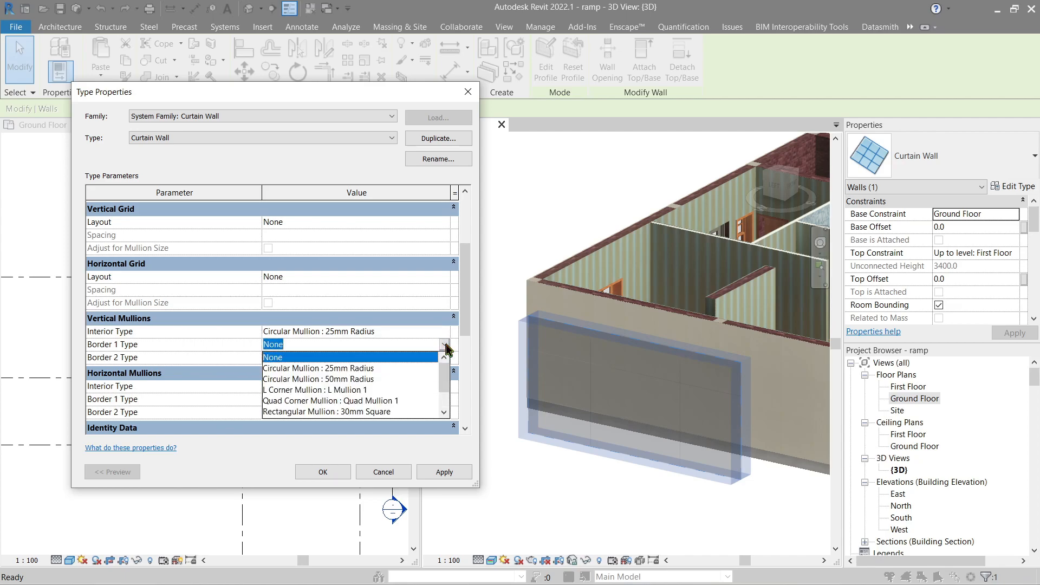
click(369, 380)
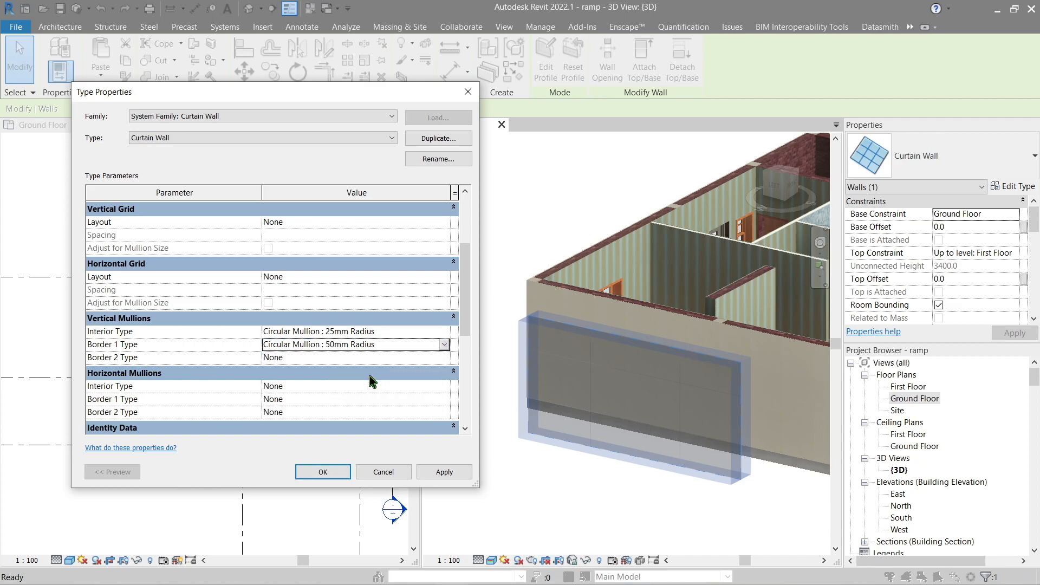
click(444, 358)
click(404, 392)
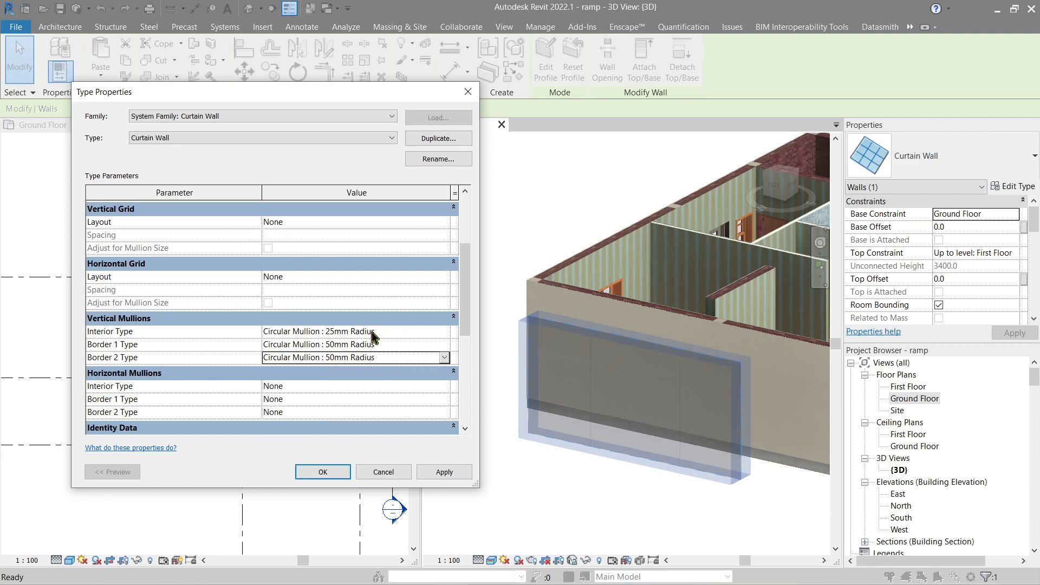
click(454, 473)
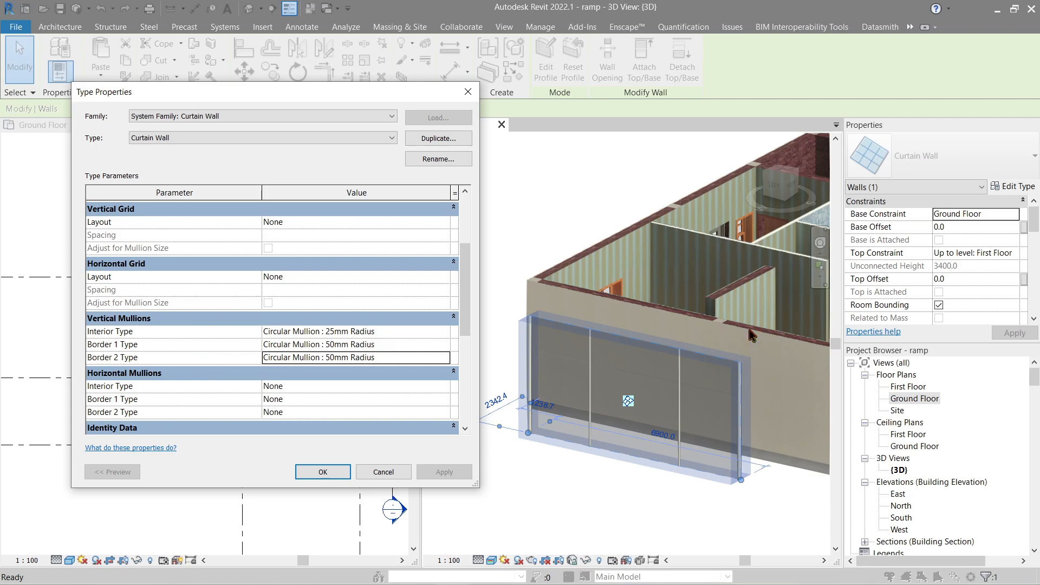
click(323, 471)
click(534, 496)
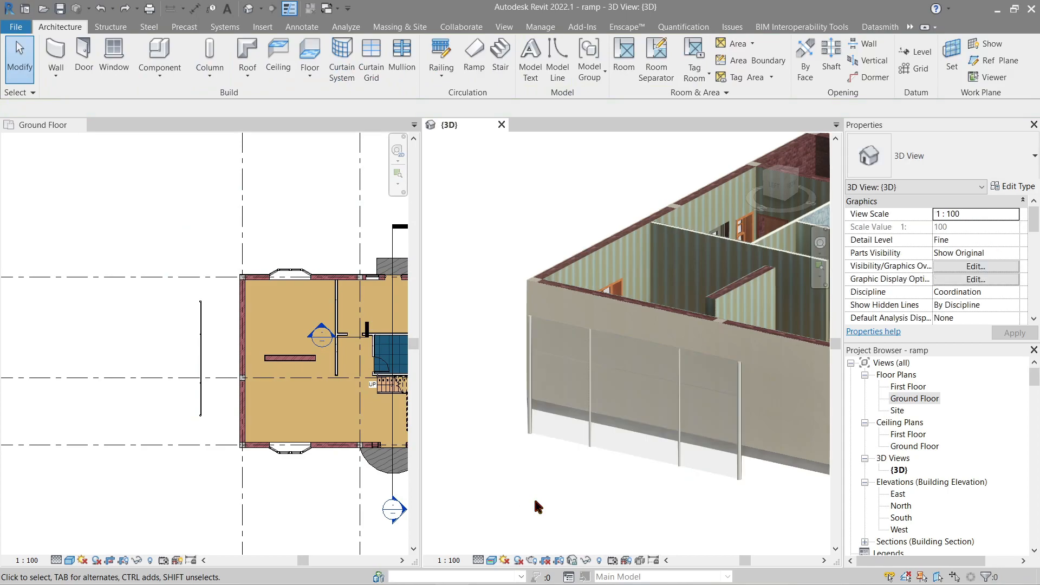
- Unpin the upper segment of the curtain wall's right border mullion and change its type to Rectangular Mullion 30mm Square
scroll(536, 496, up, 5)
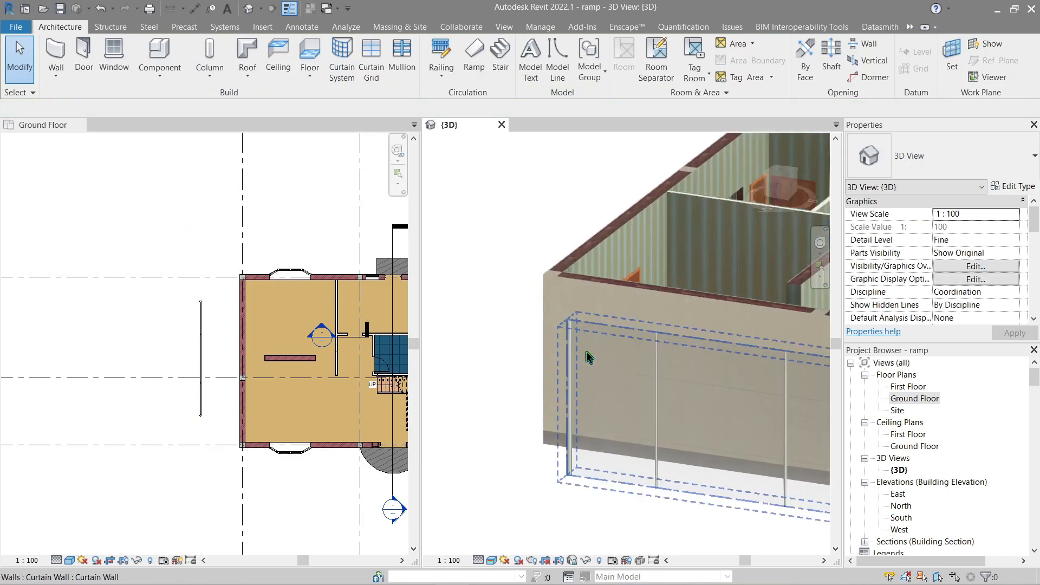
scroll(608, 339, up, 2)
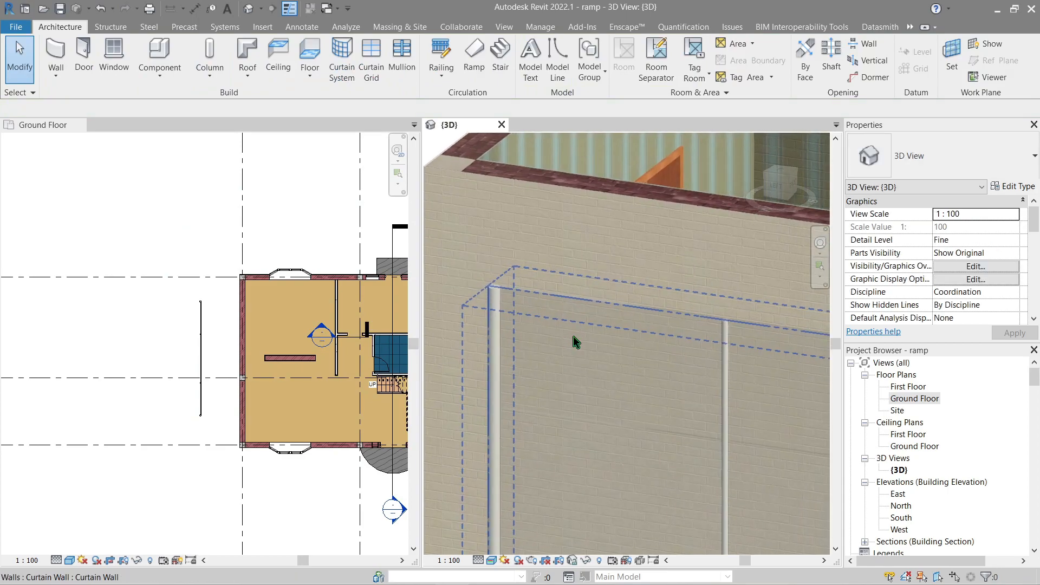
shift+middle_drag(585, 241, 572, 225)
middle_drag(653, 370, 585, 240)
scroll(606, 307, down, 1)
scroll(562, 251, down, 2)
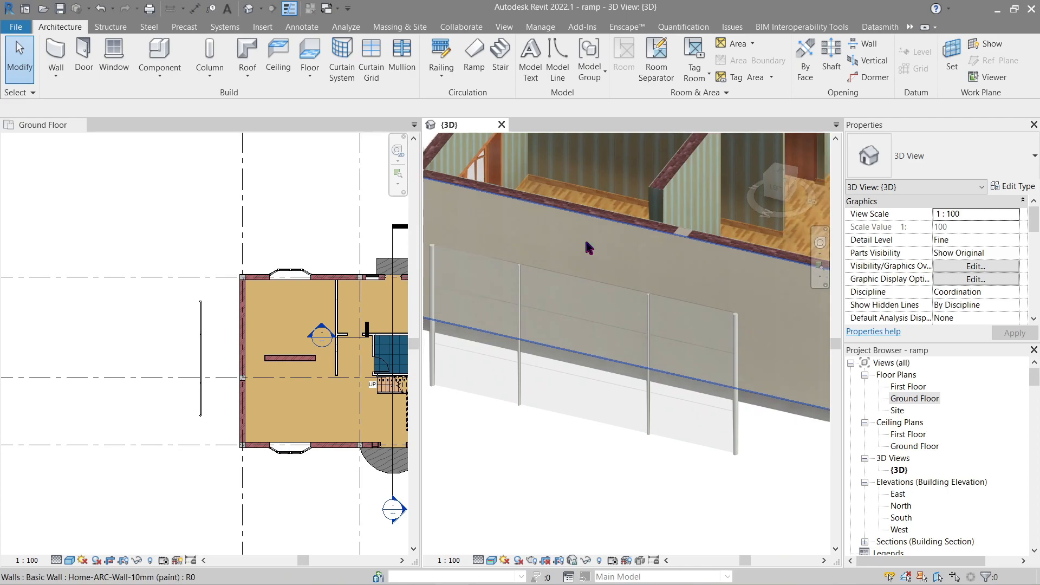
click(739, 349)
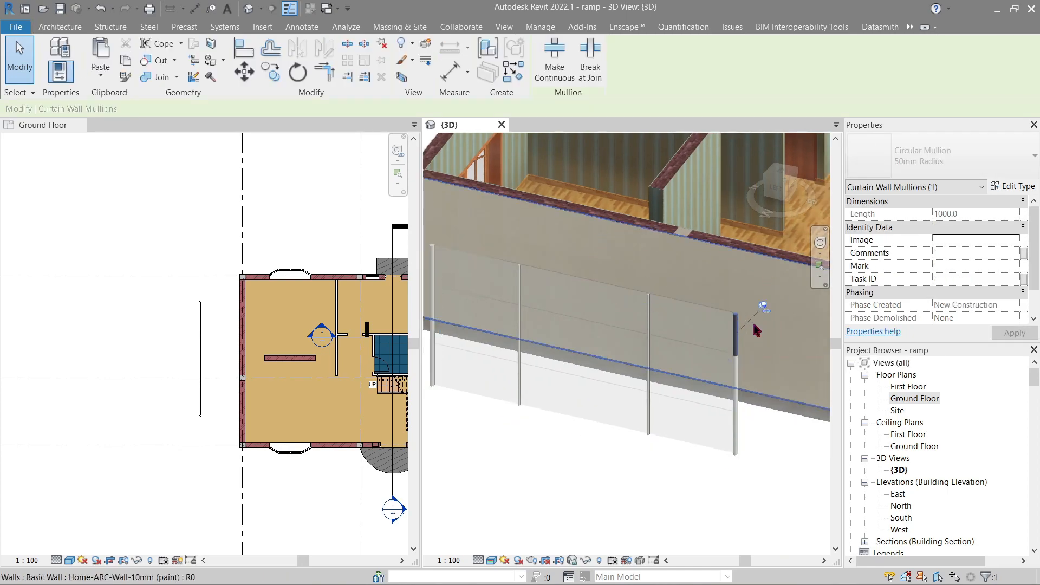
click(763, 311)
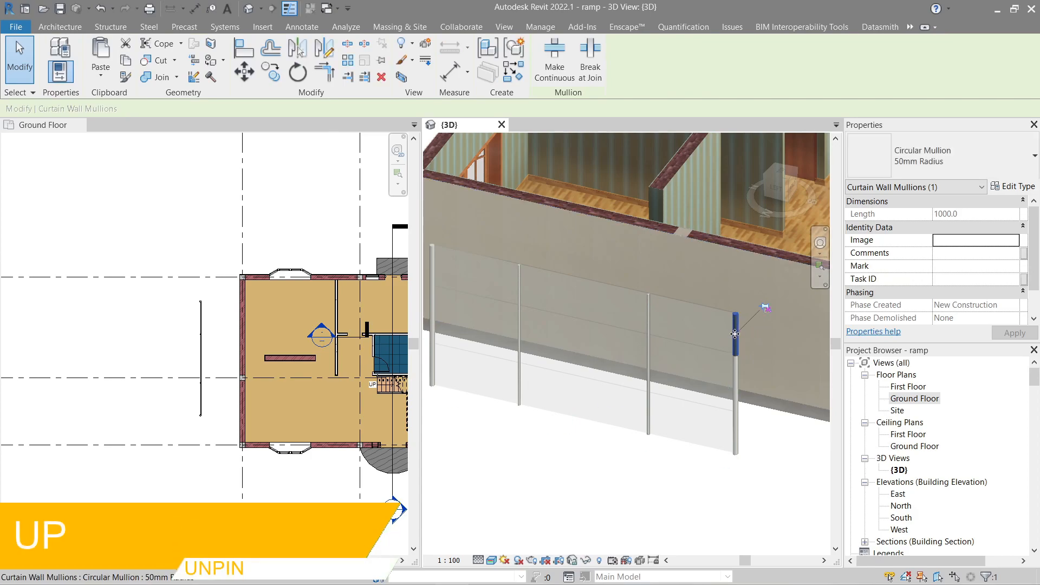
click(932, 173)
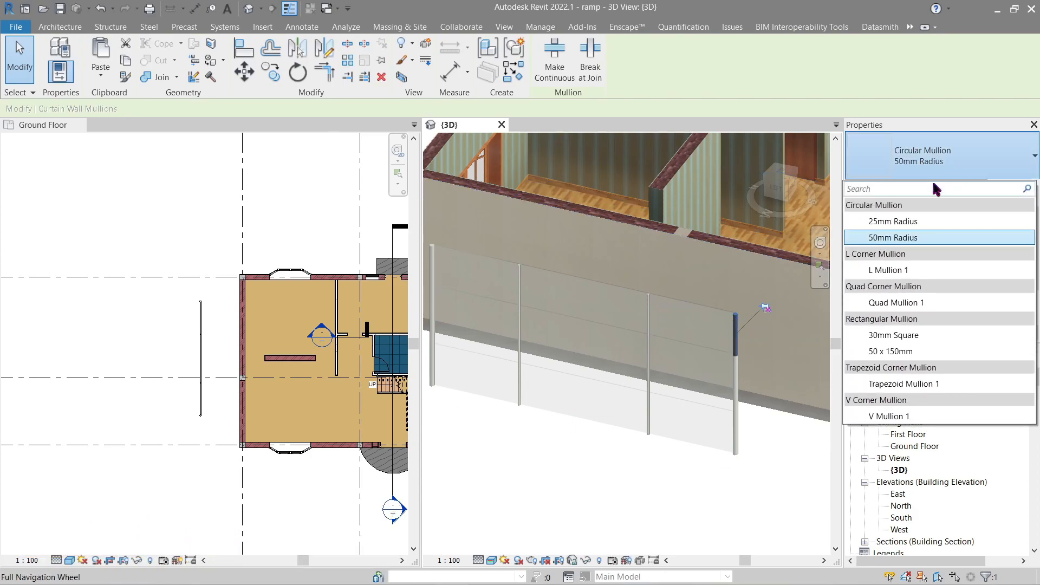
click(894, 335)
click(752, 476)
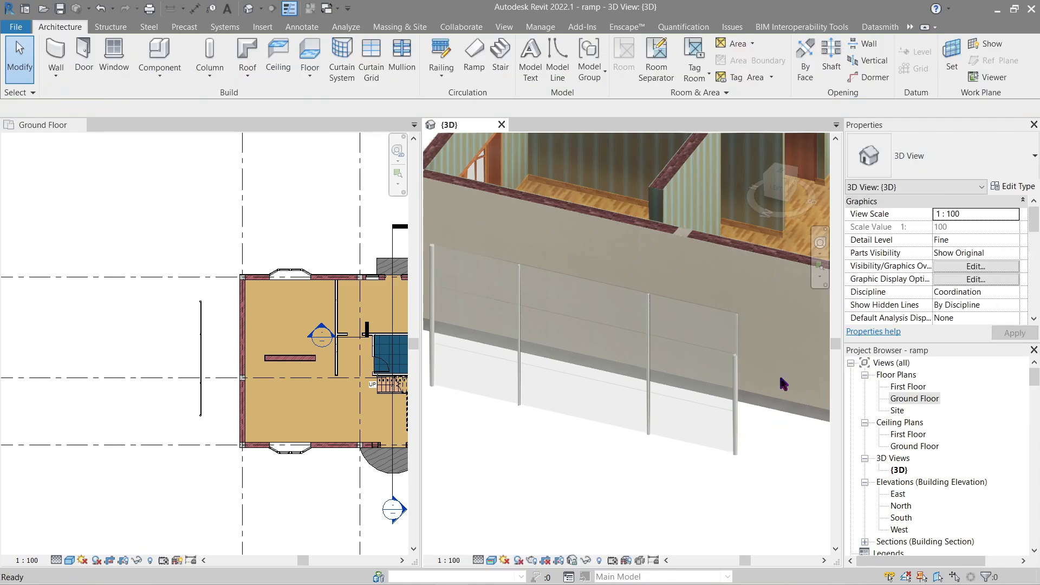
- Delete the 30mm Square mullion segment at the upper right edge of the curtain wall
scroll(778, 406, up, 3)
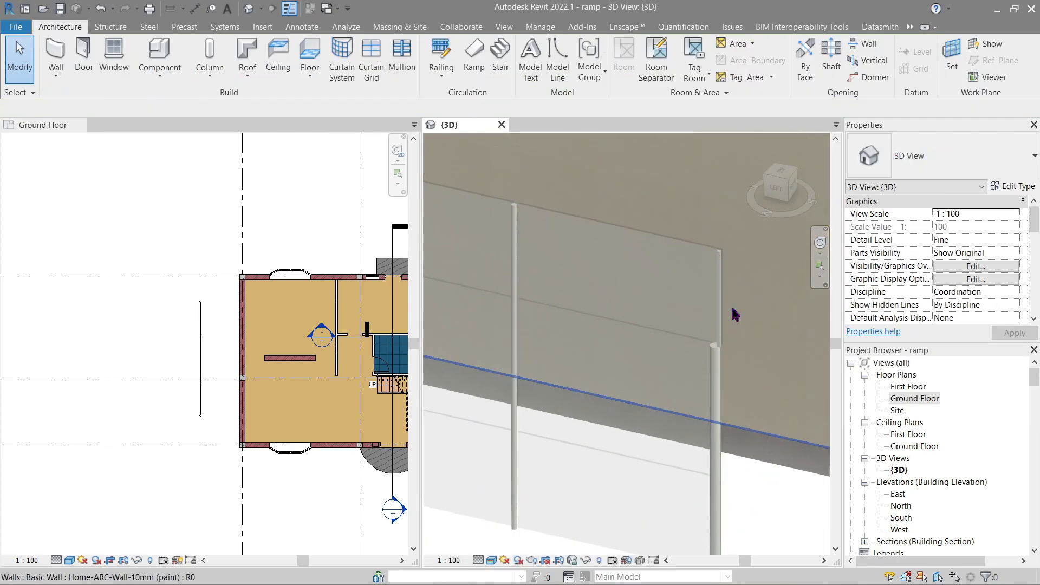
click(720, 305)
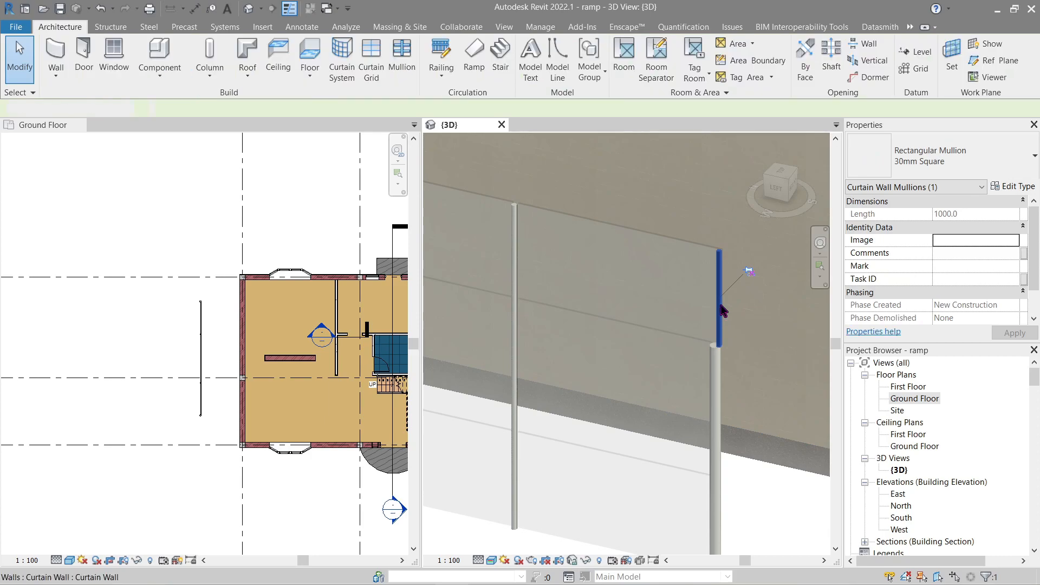
key(Delete)
middle_drag(722, 308, 768, 244)
scroll(768, 240, down, 2)
- Unpin and delete the middle segment of the curtain wall's left interior vertical mullion
middle_drag(635, 317, 757, 392)
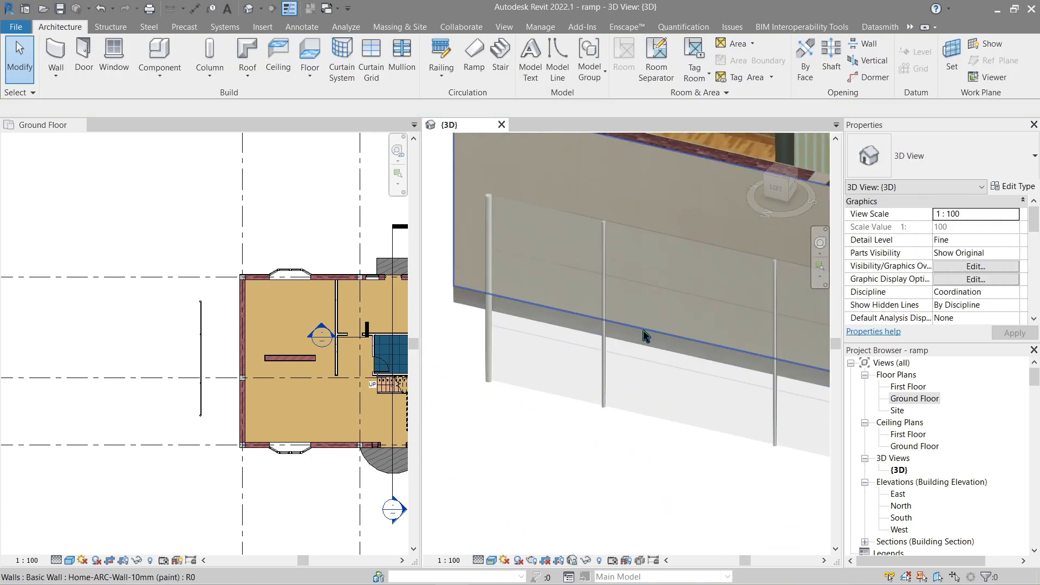
click(606, 309)
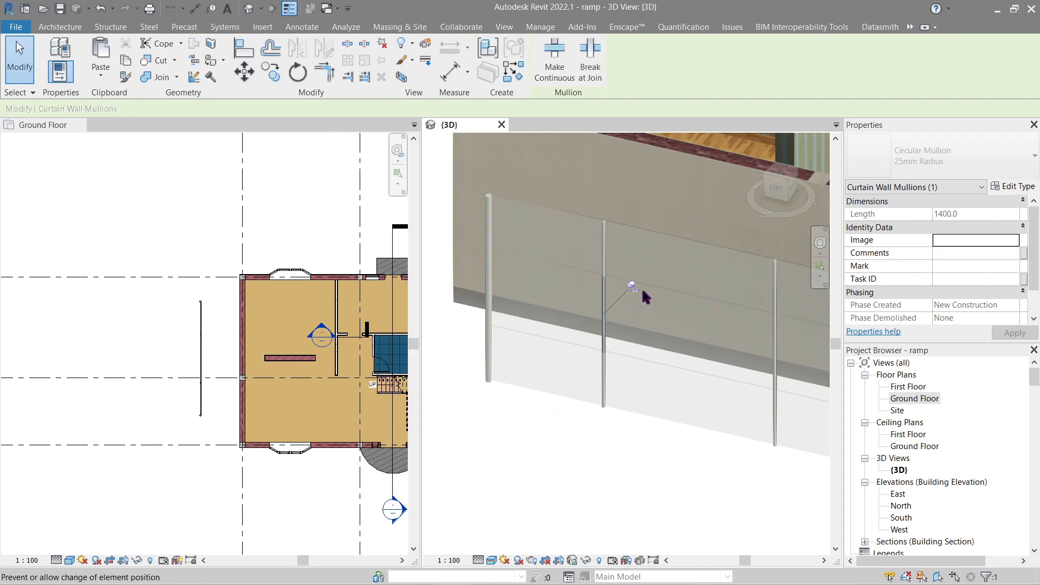
key(Delete)
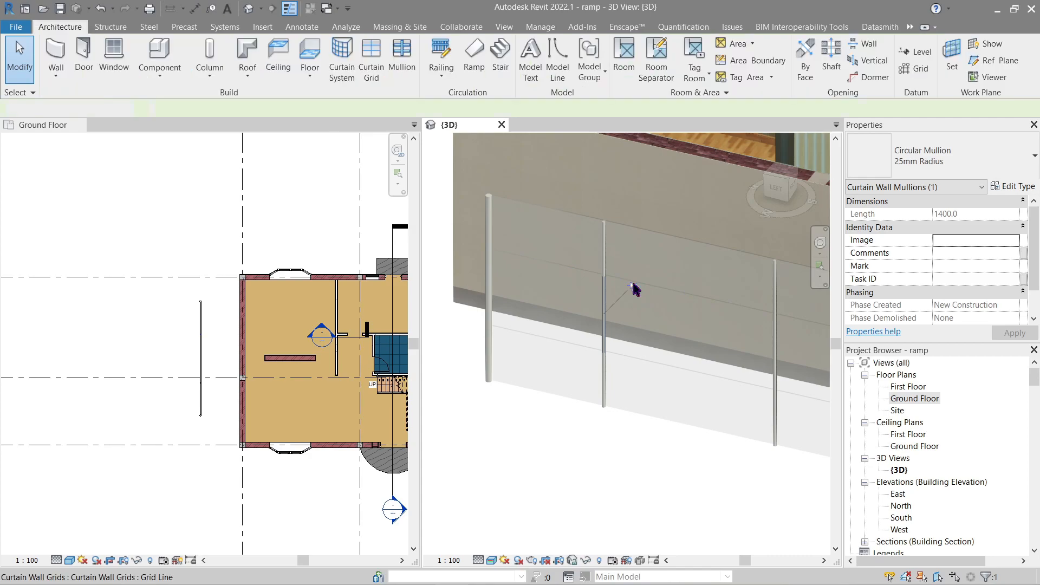
scroll(599, 434, down, 1)
middle_drag(705, 469, 660, 459)
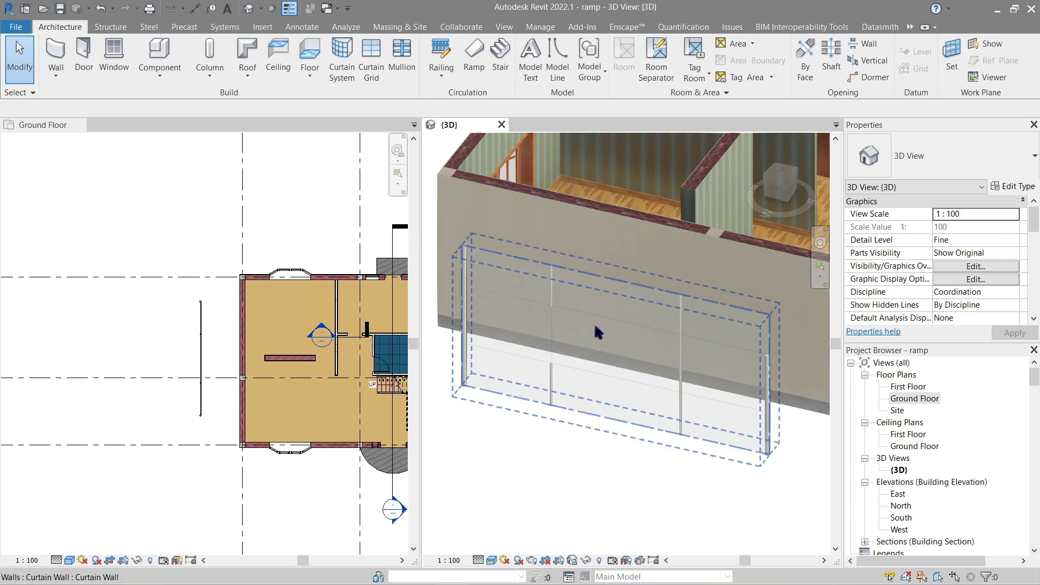
- Change the left and centre panels of the curtain wall's middle row and its lower-right panel to System Panel Solid
shift+middle_drag(557, 437, 560, 466)
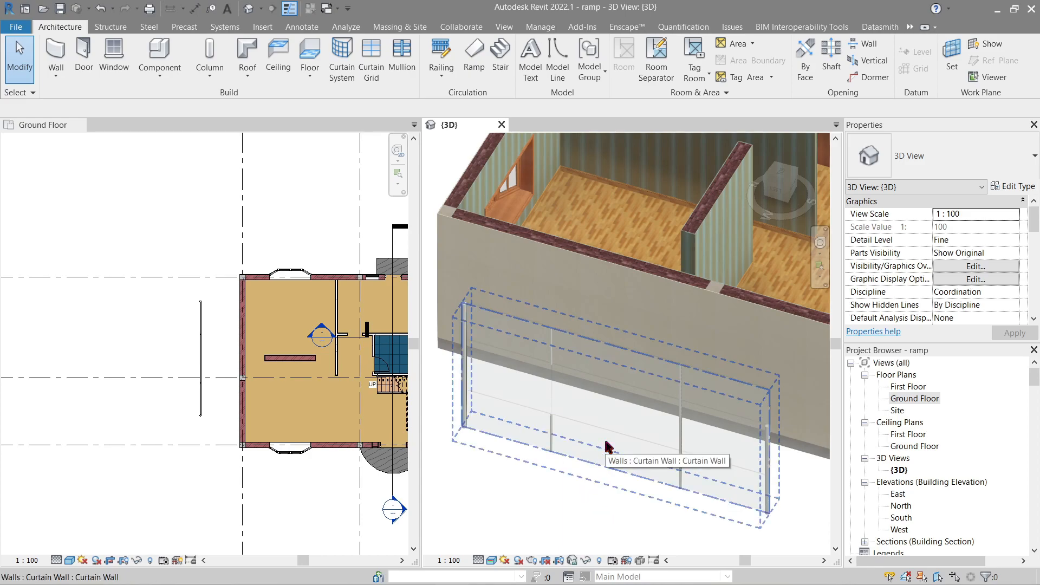
shift+middle_drag(606, 446, 626, 375)
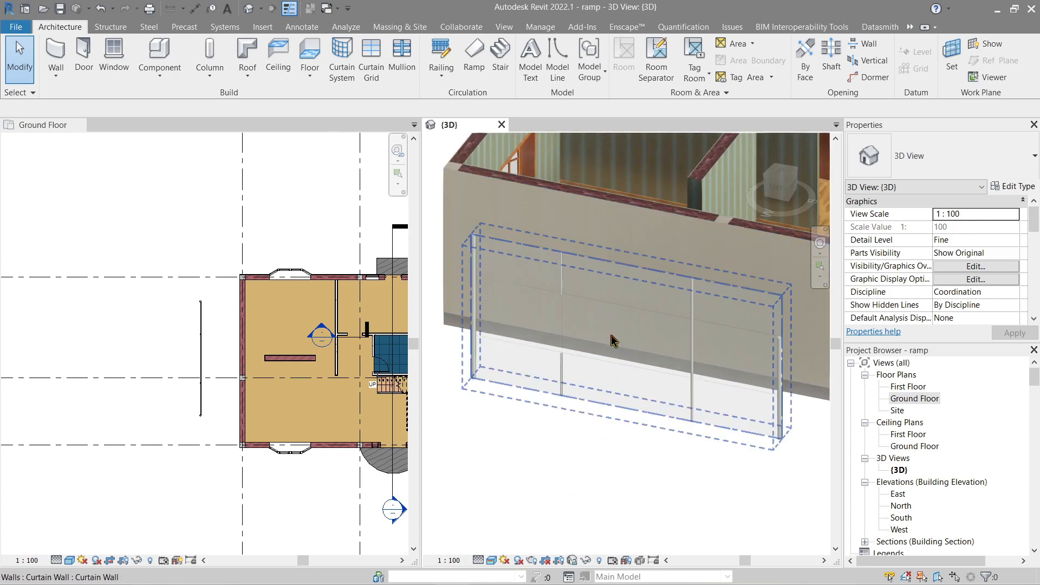
key(Tab)
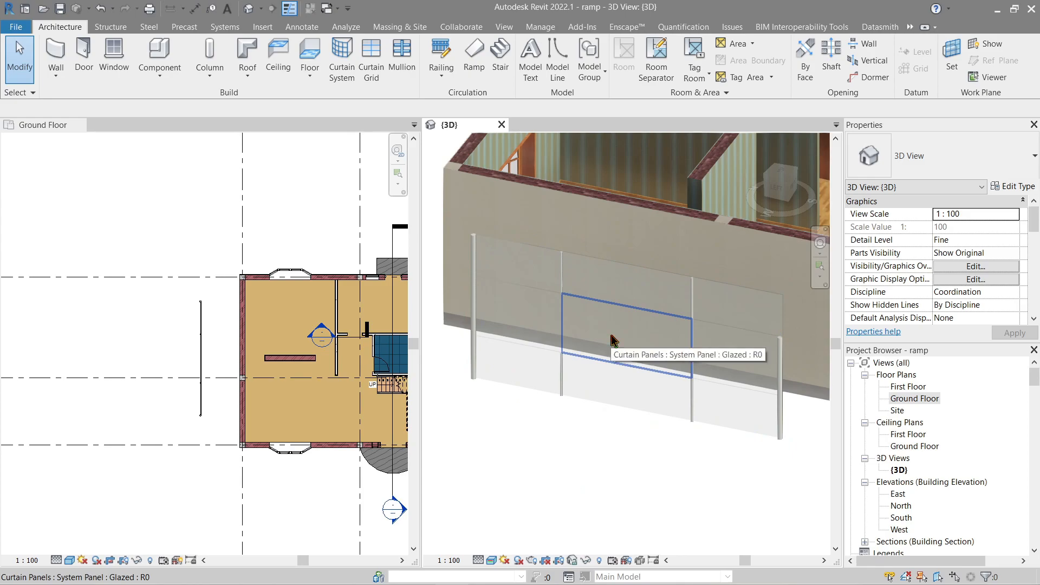
click(611, 335)
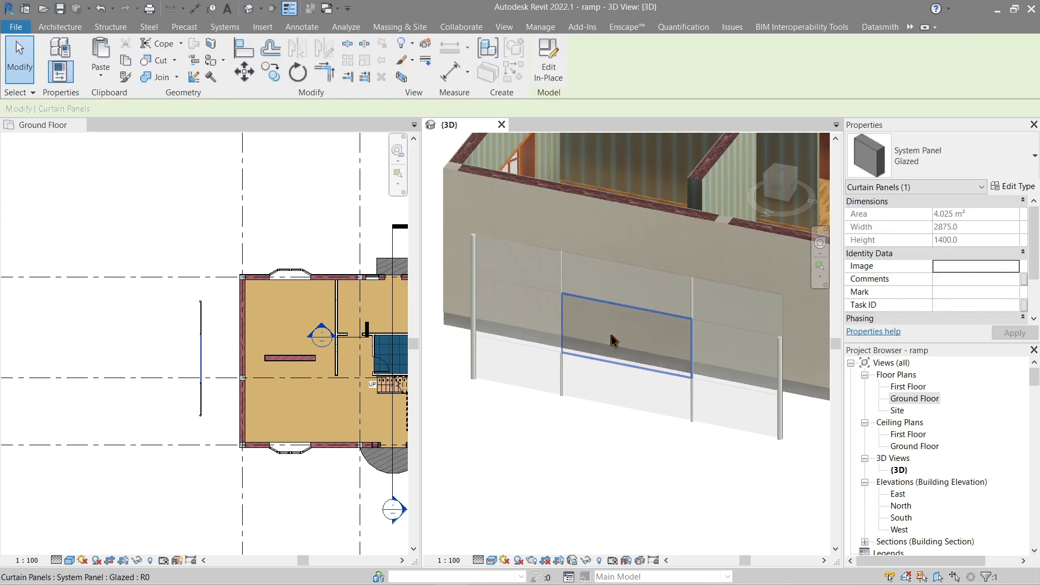
ctrl+click(528, 323)
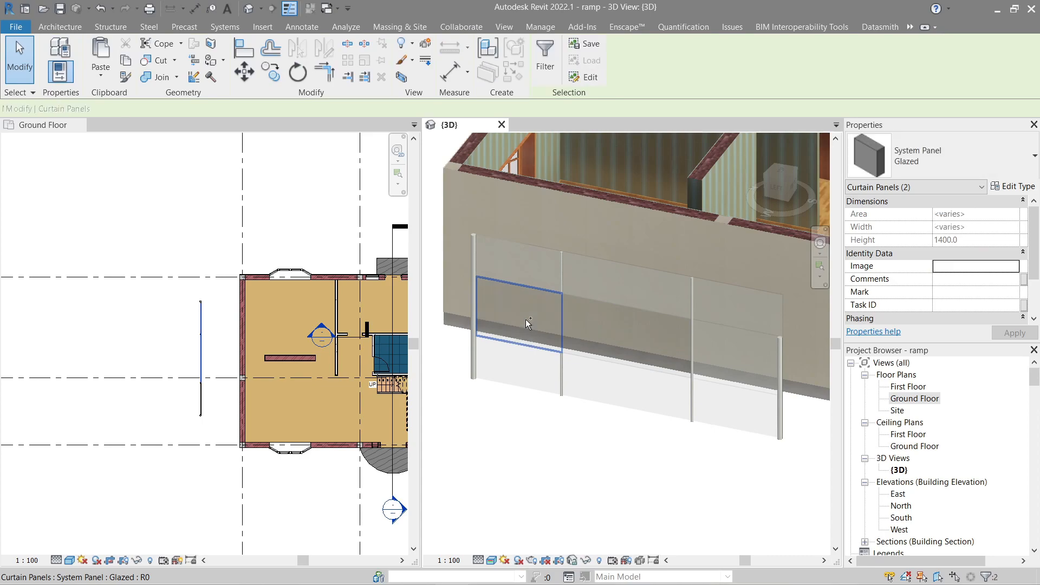
ctrl+click(755, 418)
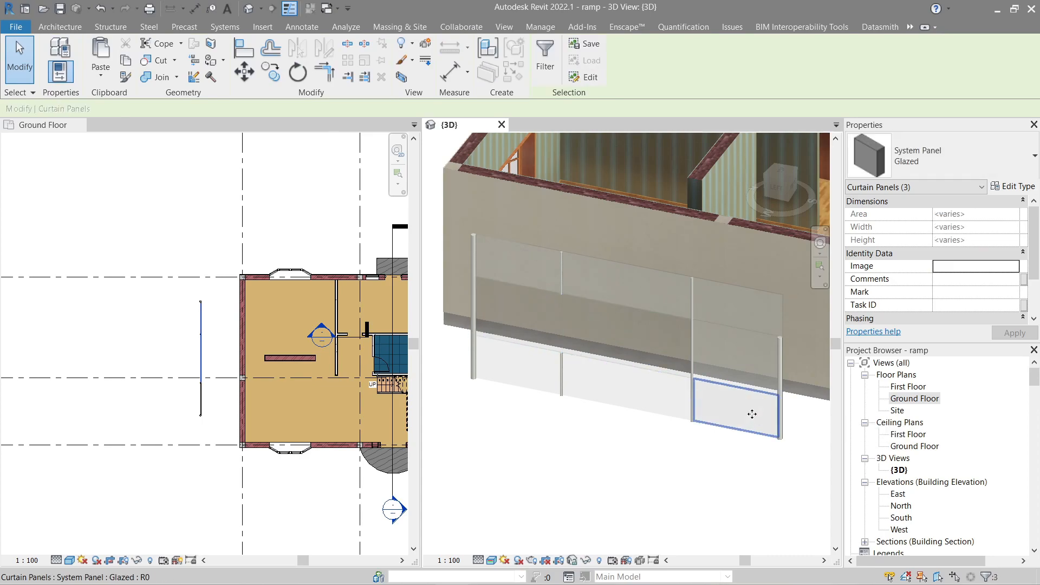
click(917, 156)
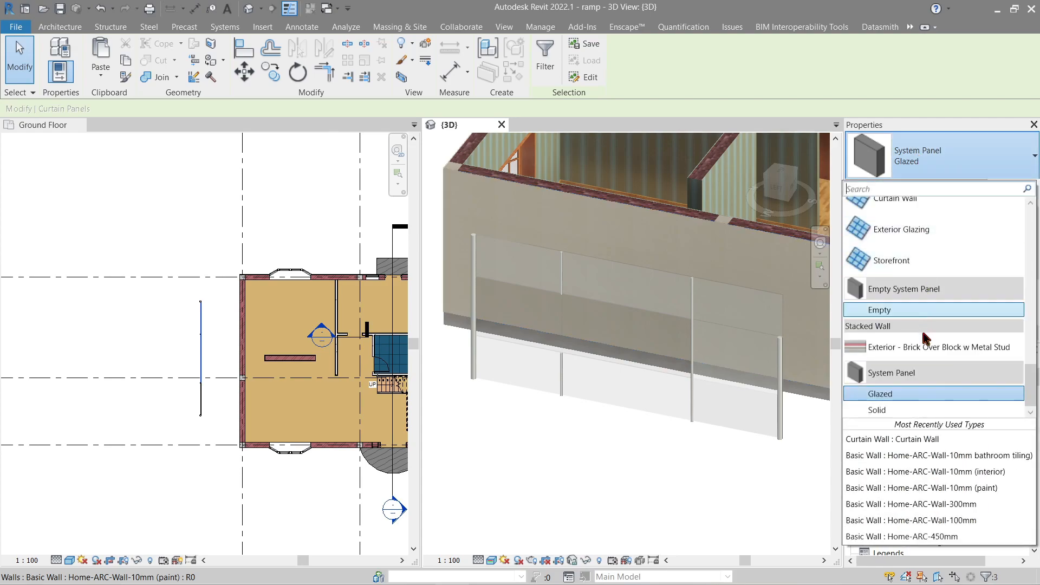
click(914, 413)
click(663, 476)
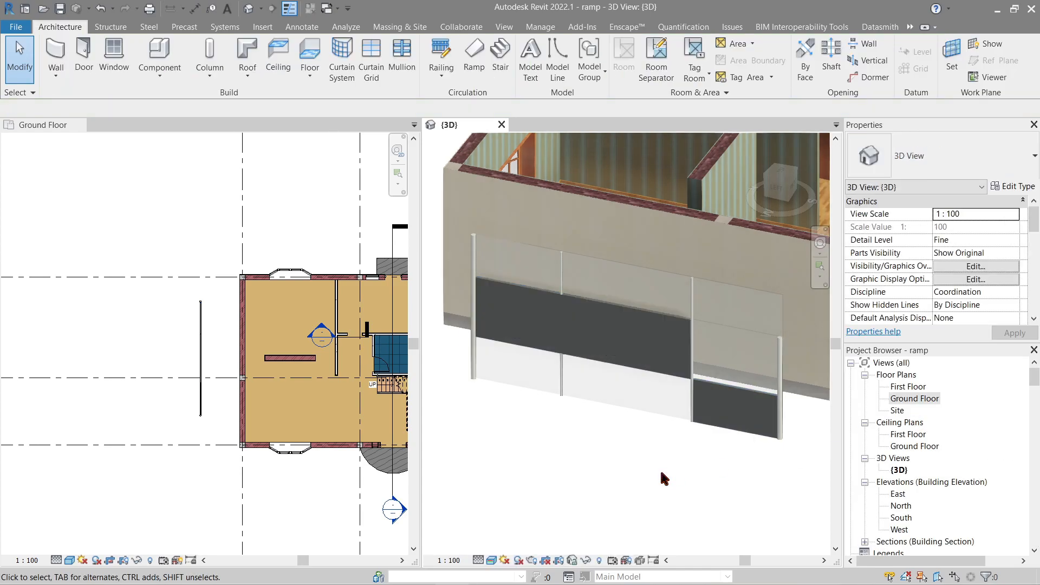
- Duplicate the type of the curtain wall's lower-right solid panel as Solid 2
key(Tab)
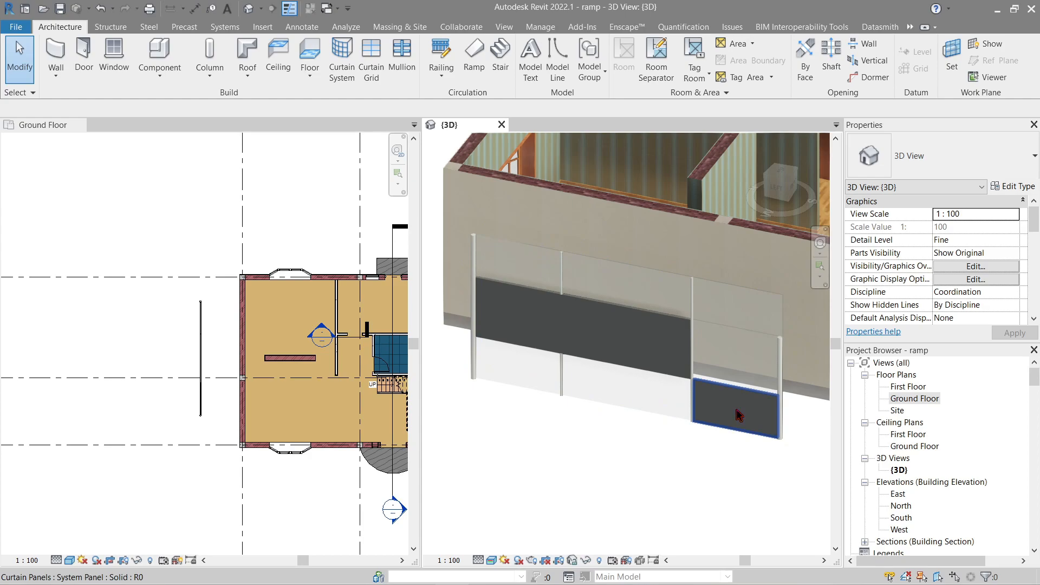
click(738, 414)
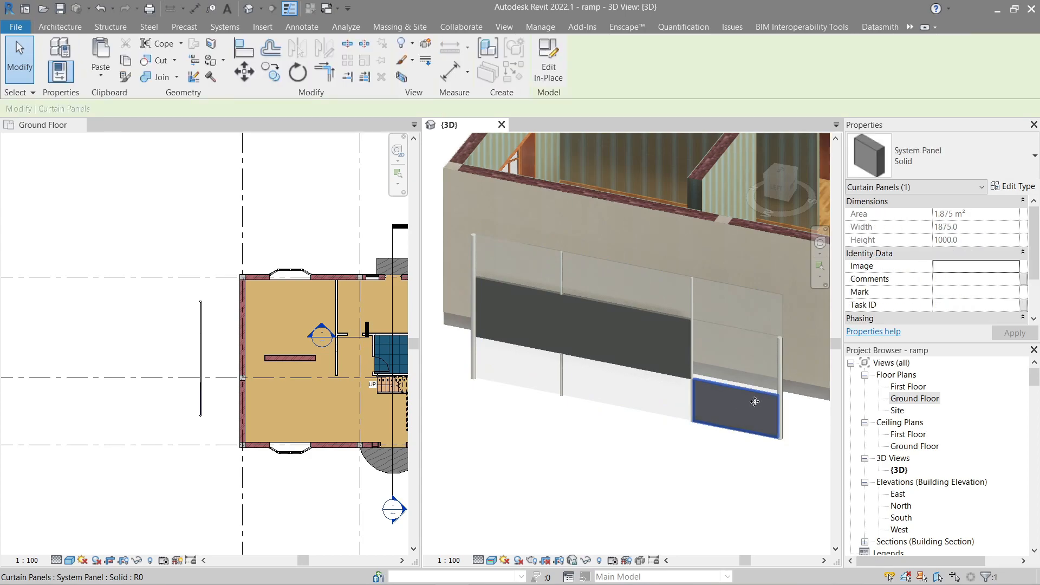
click(1008, 188)
click(448, 140)
click(465, 234)
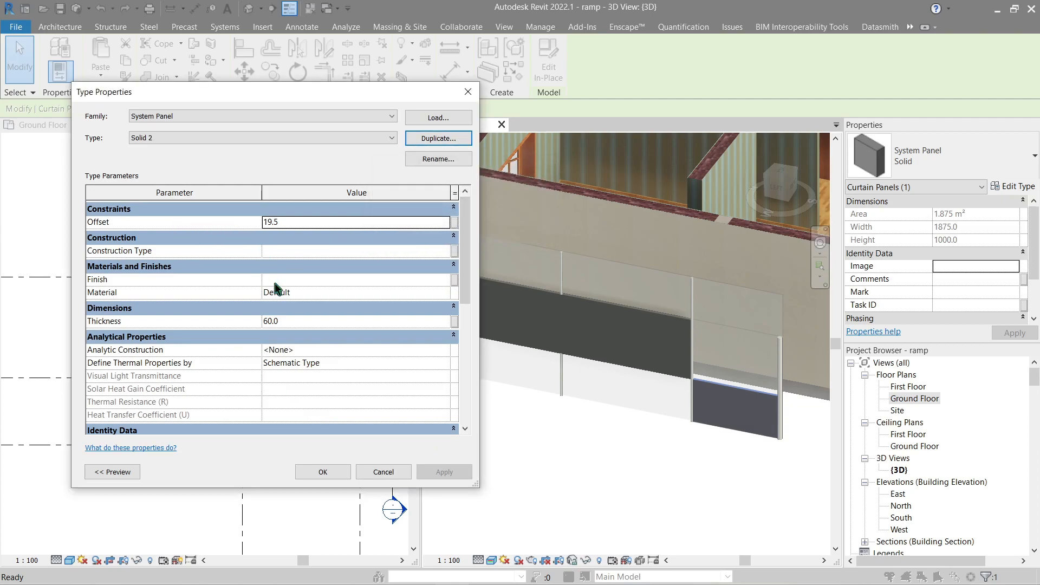
- Set the Solid 2 panel type's material to Copper
click(445, 295)
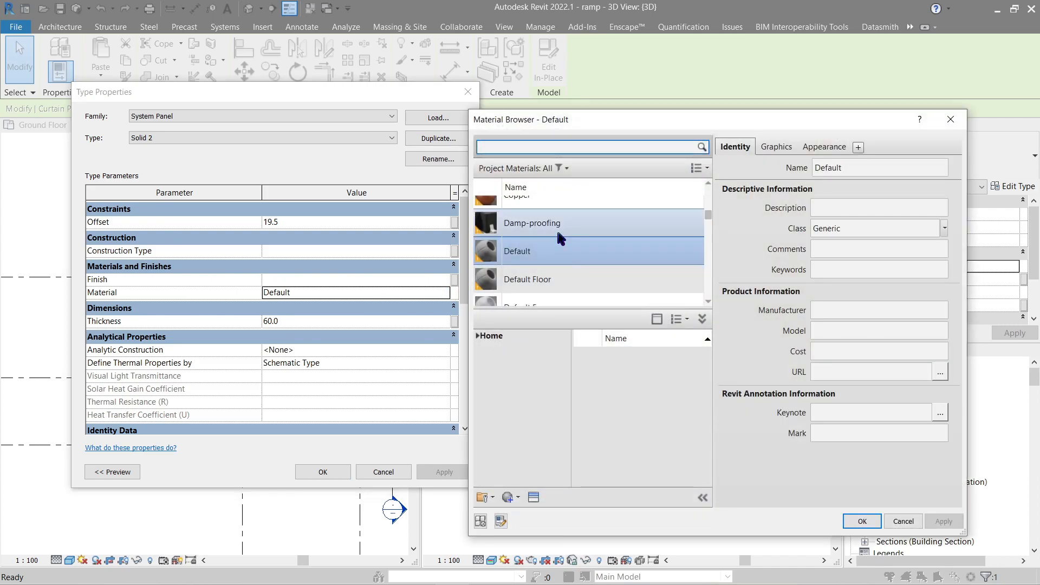
scroll(558, 233, up, 2)
click(561, 274)
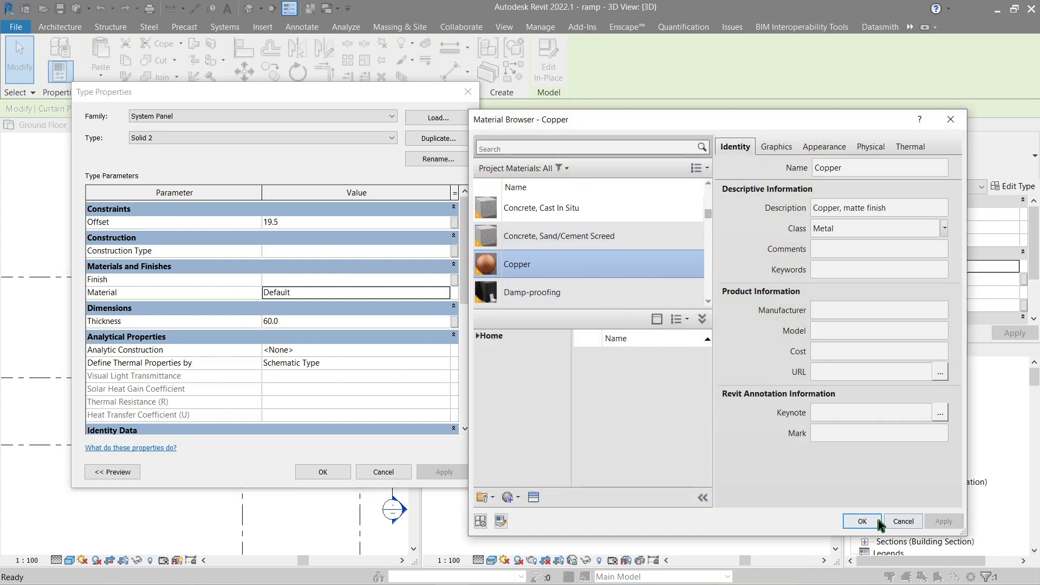
click(862, 521)
- Give the Solid 2 panel type a thickness of 2 and an offset of 50, and apply the type changes
click(300, 322)
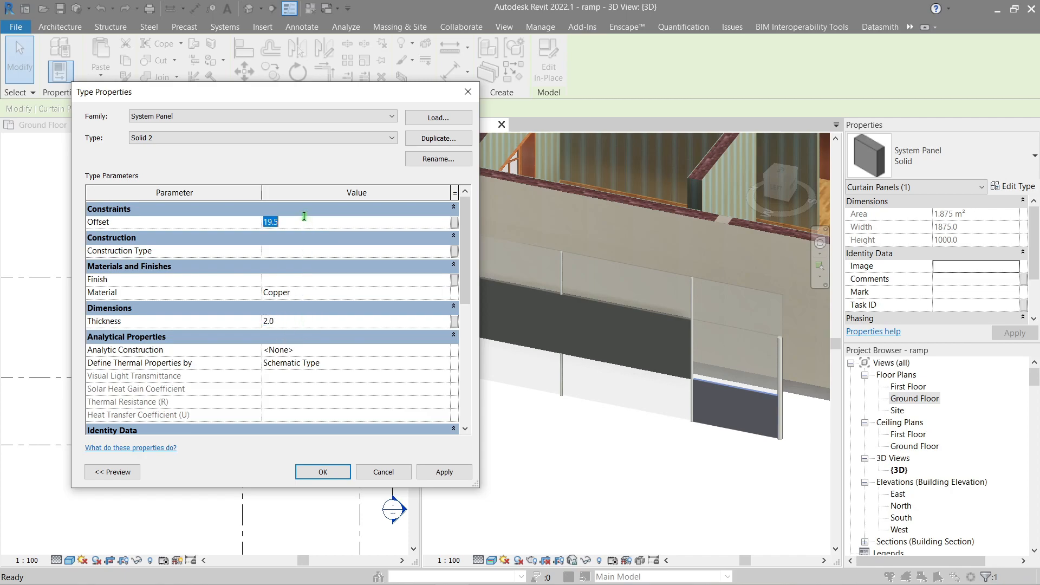
click(446, 473)
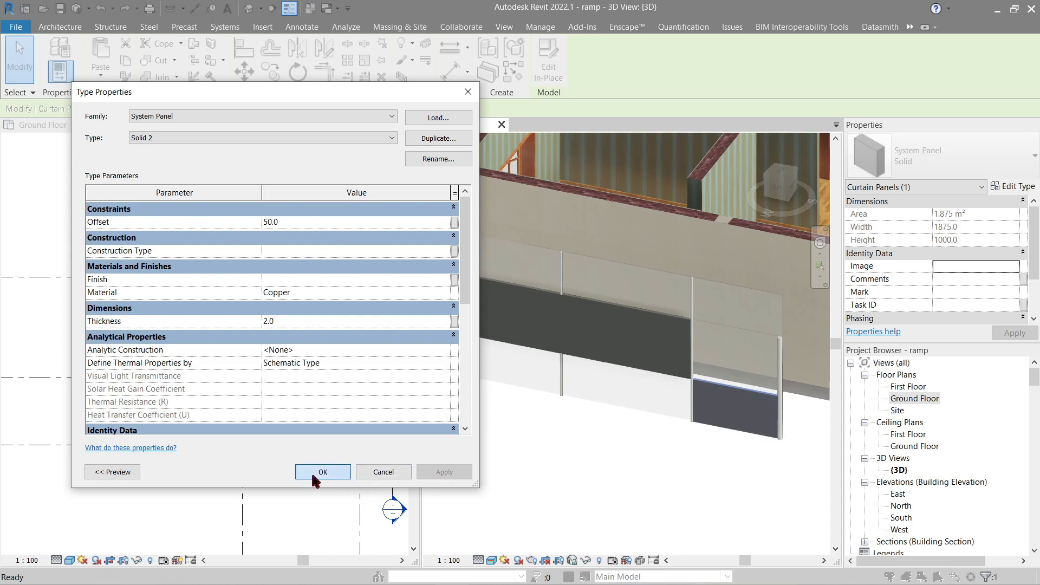
click(322, 472)
click(645, 484)
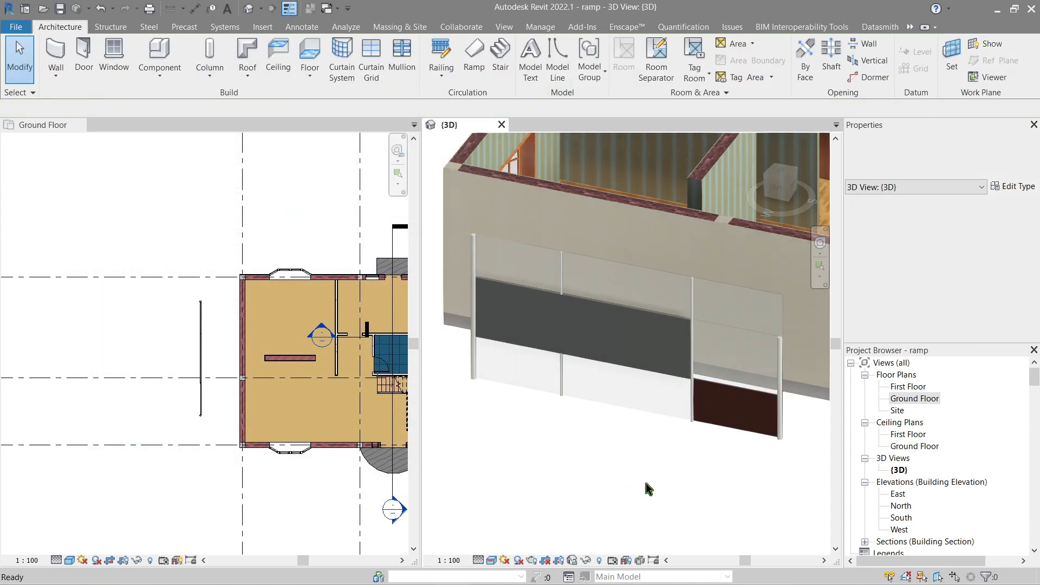
click(737, 426)
click(710, 500)
shift+middle_drag(729, 481, 677, 429)
- Set the Curtain Panel parameter of the curtain wall's type to Basic Wall : CW 102-85-100p and apply it
click(713, 301)
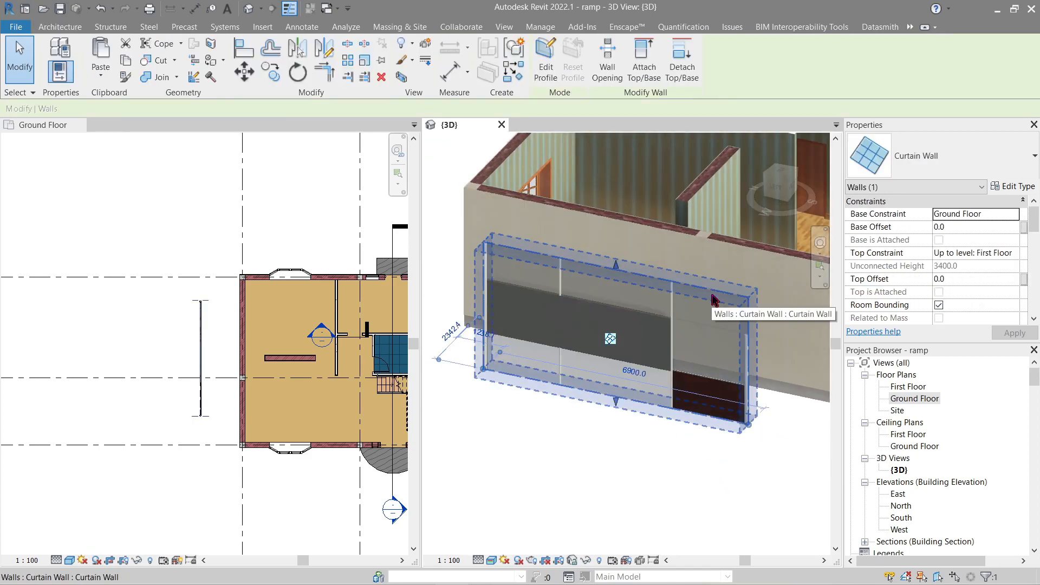
click(1012, 186)
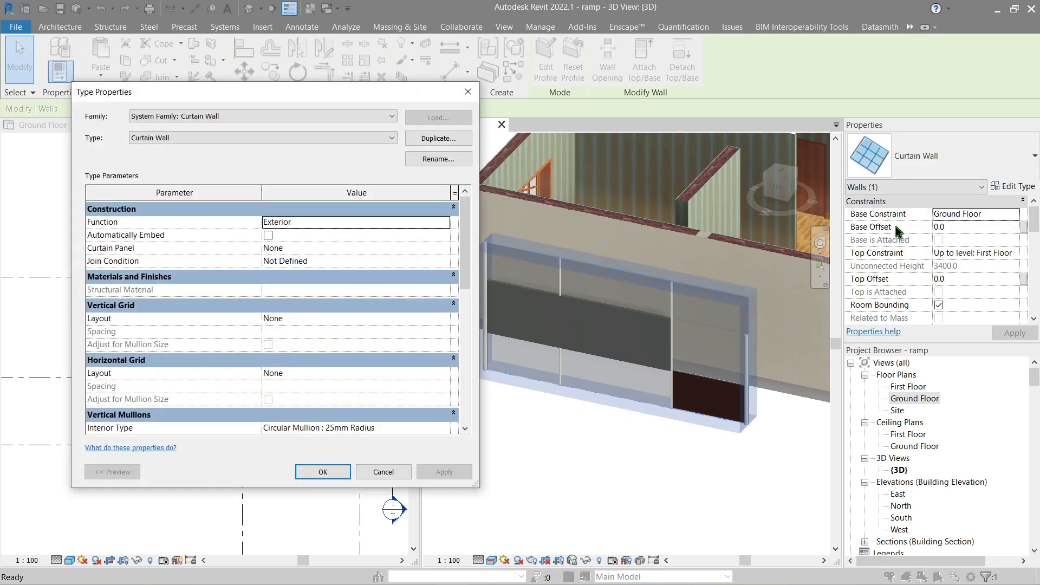
scroll(333, 288, down, 3)
scroll(335, 292, up, 3)
click(419, 247)
click(443, 249)
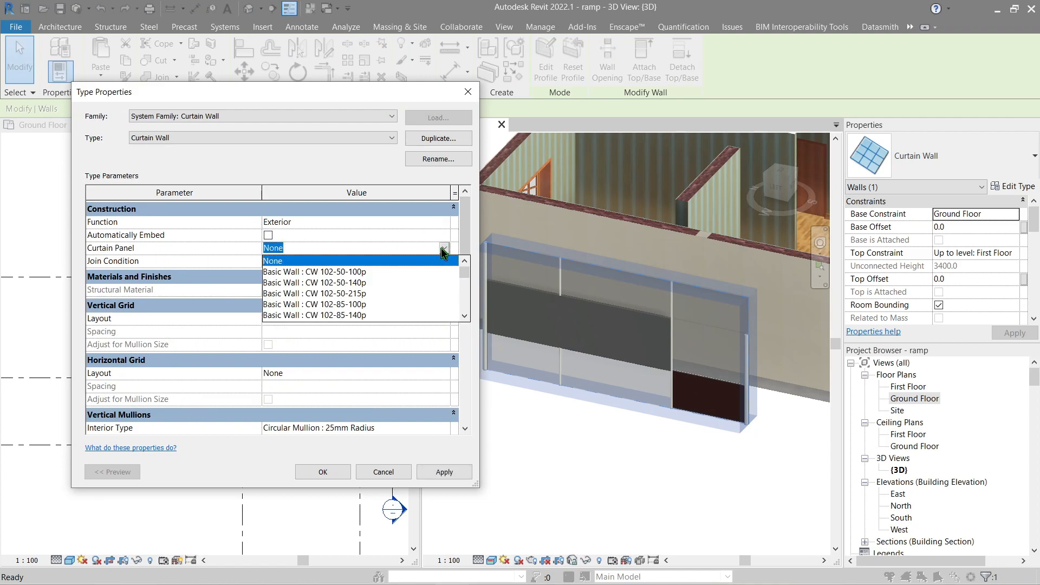
click(352, 304)
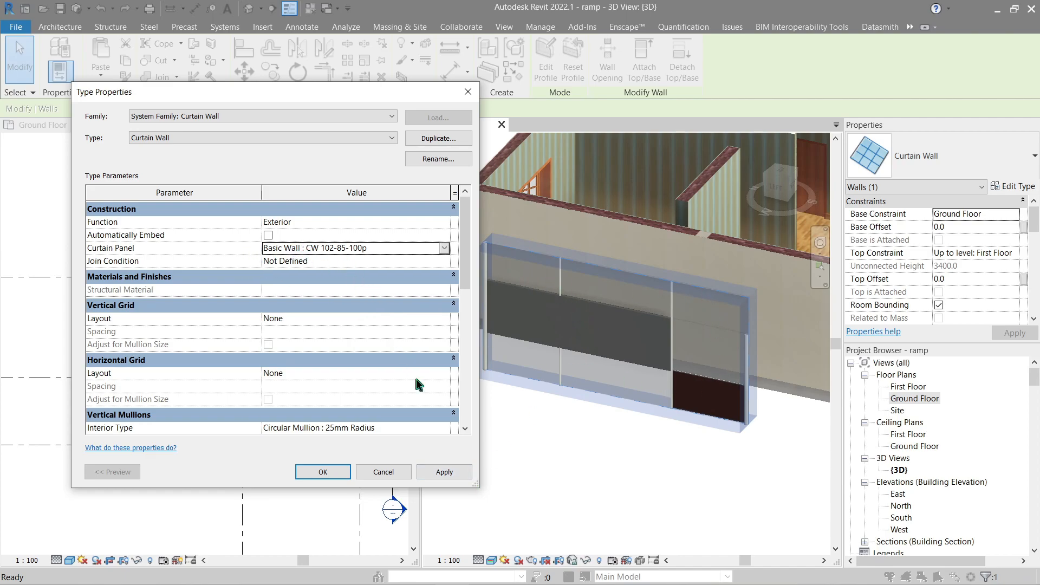
click(442, 474)
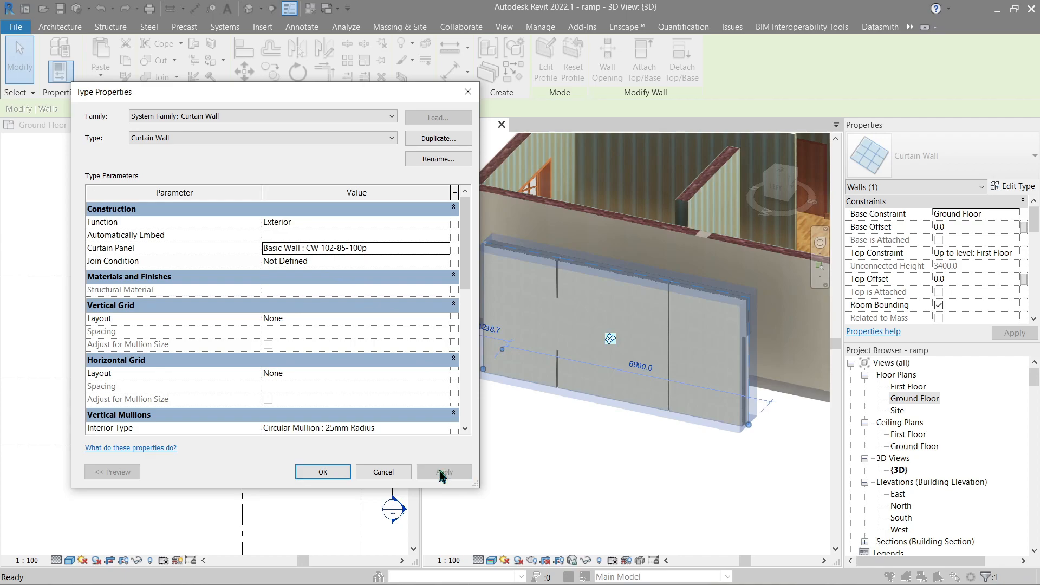
- Set the curtain wall type's Curtain Panel to Empty System Panel : Empty and apply it
click(445, 248)
drag(465, 272, 467, 307)
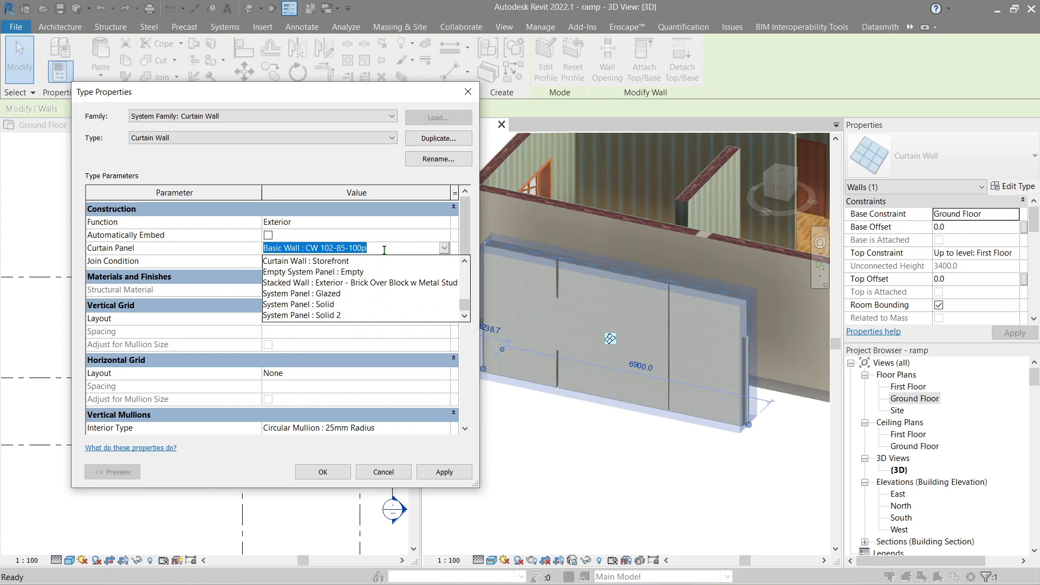
click(344, 272)
click(434, 475)
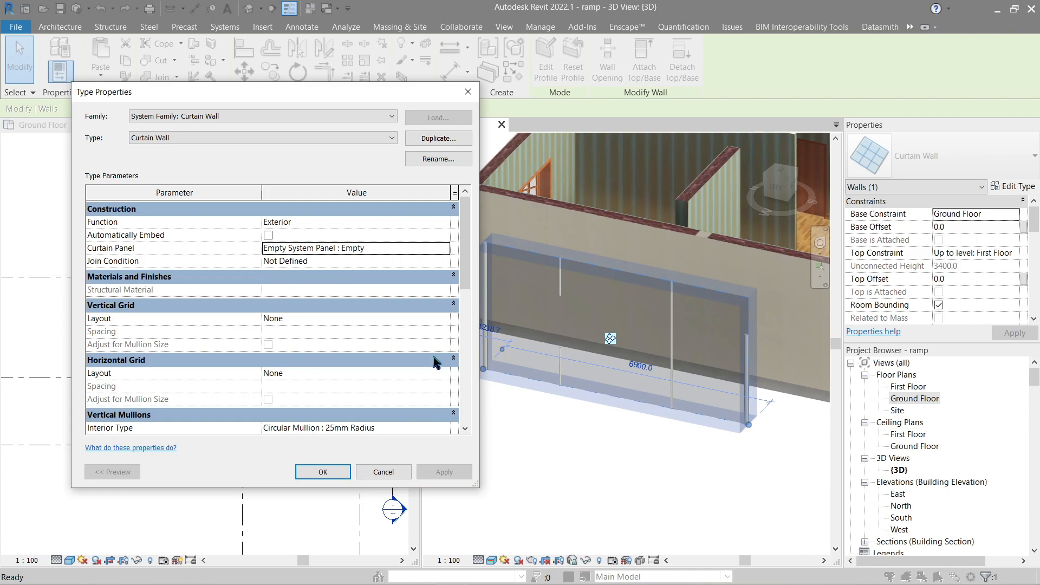
- Set the curtain wall type's Curtain Panel to Curtain Wall : Storefront and accept the type changes
click(445, 248)
click(444, 247)
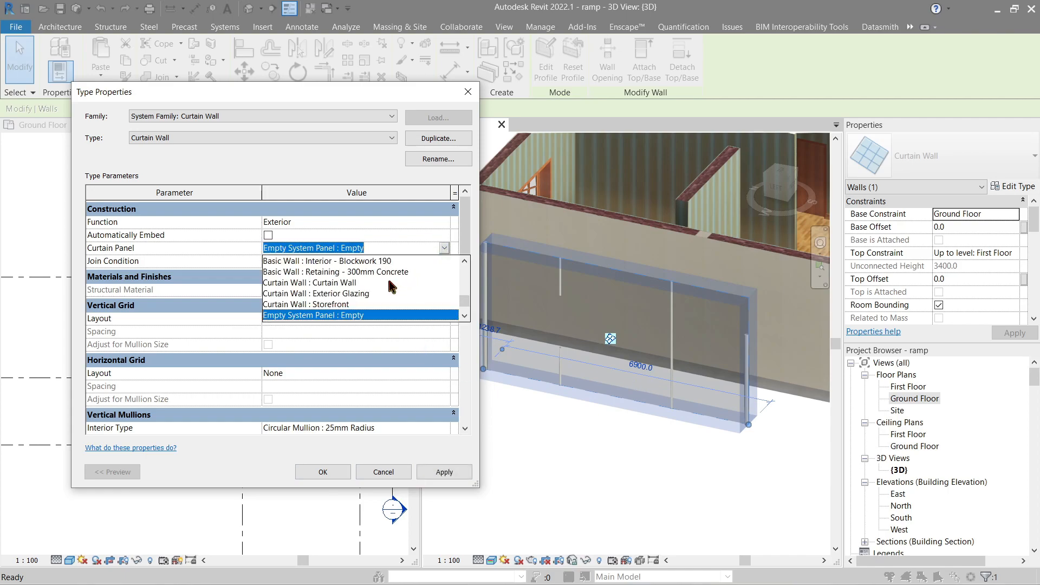
click(342, 304)
click(438, 473)
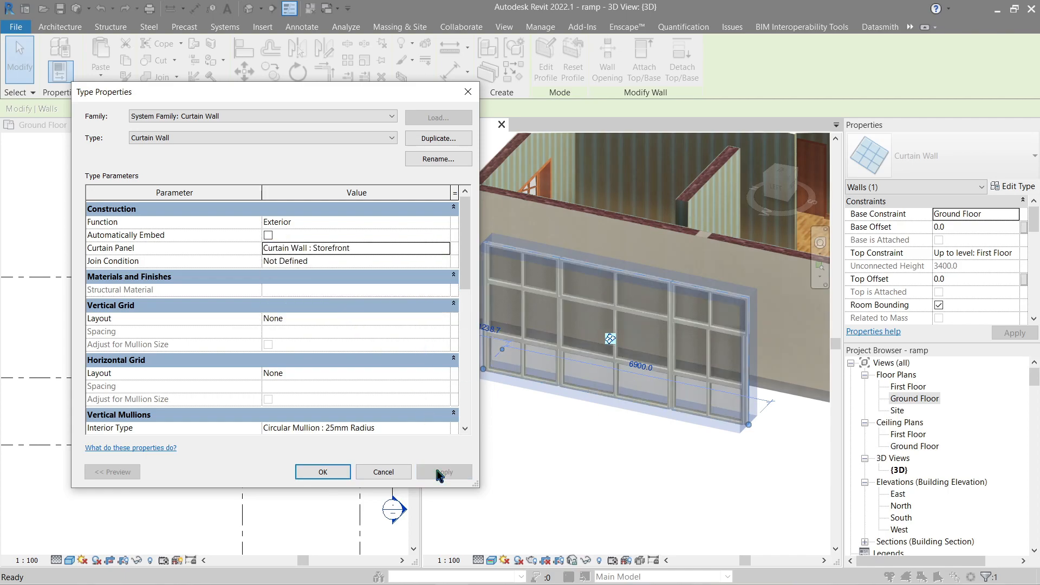
click(334, 464)
click(564, 461)
shift+middle_drag(566, 463, 592, 486)
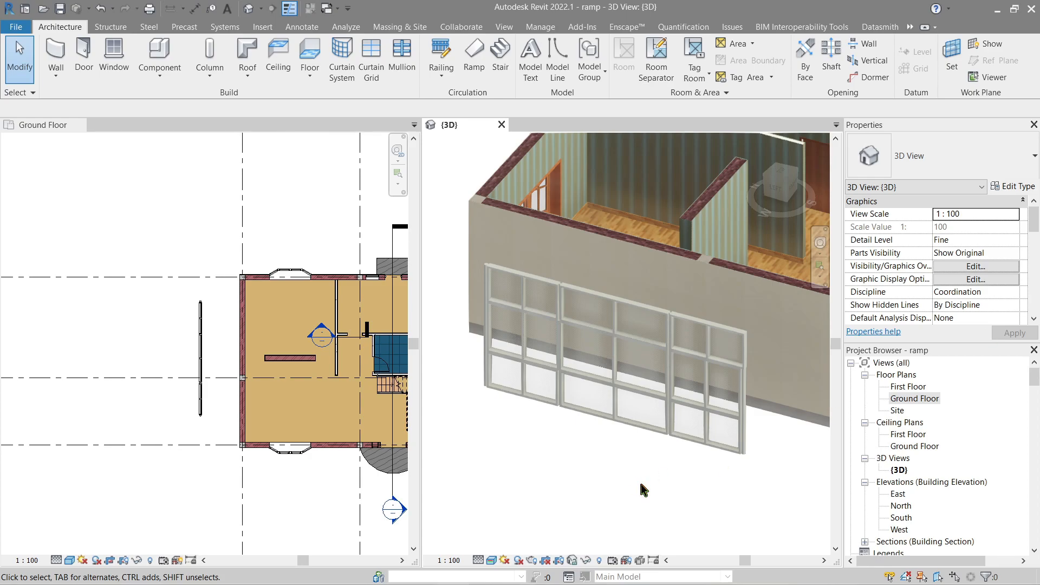
- Delete the whole curtain wall beside the house
drag(654, 490, 576, 423)
click(581, 433)
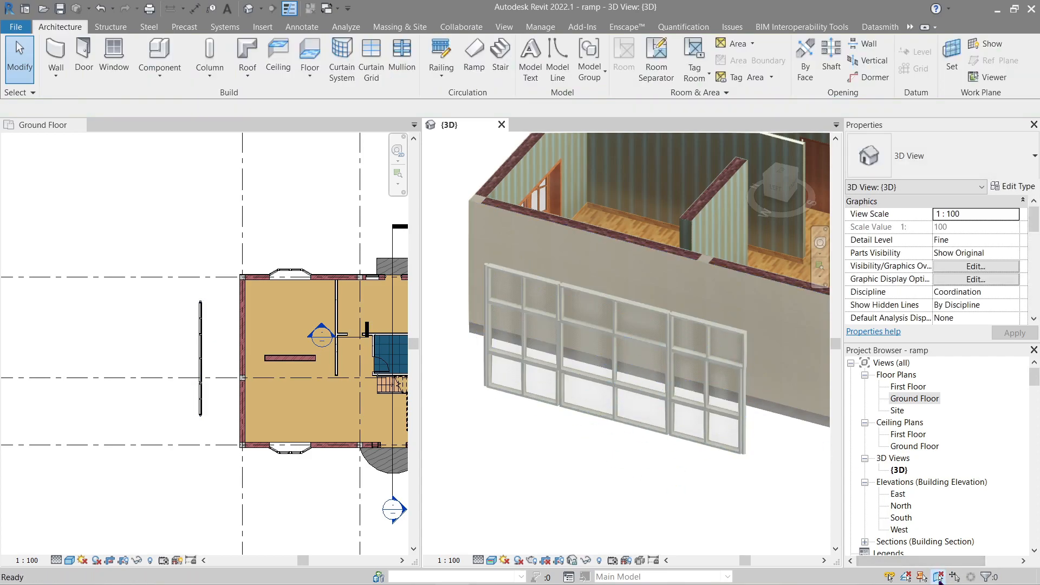
click(654, 328)
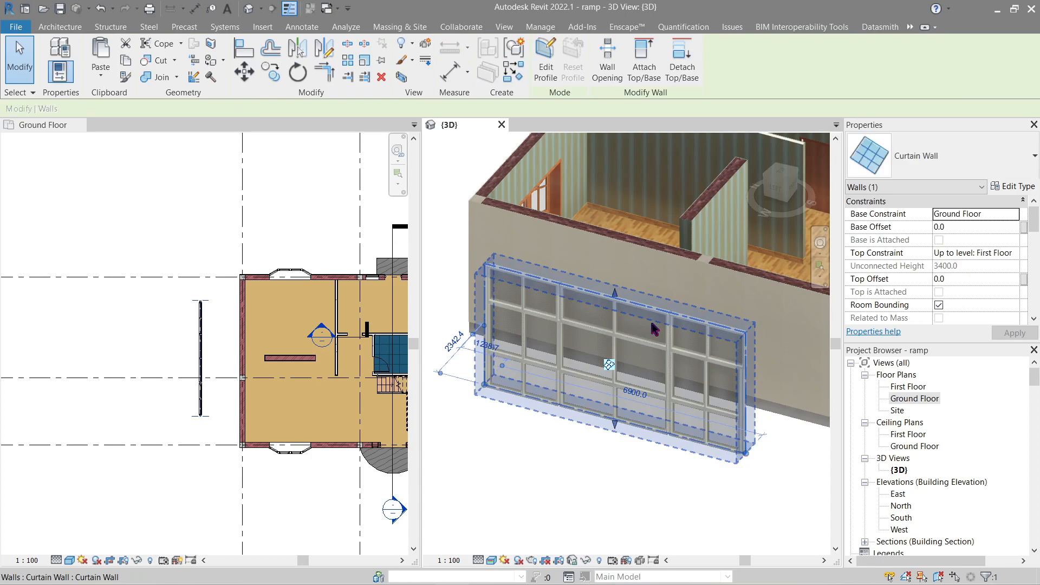
key(Delete)
scroll(630, 414, down, 1)
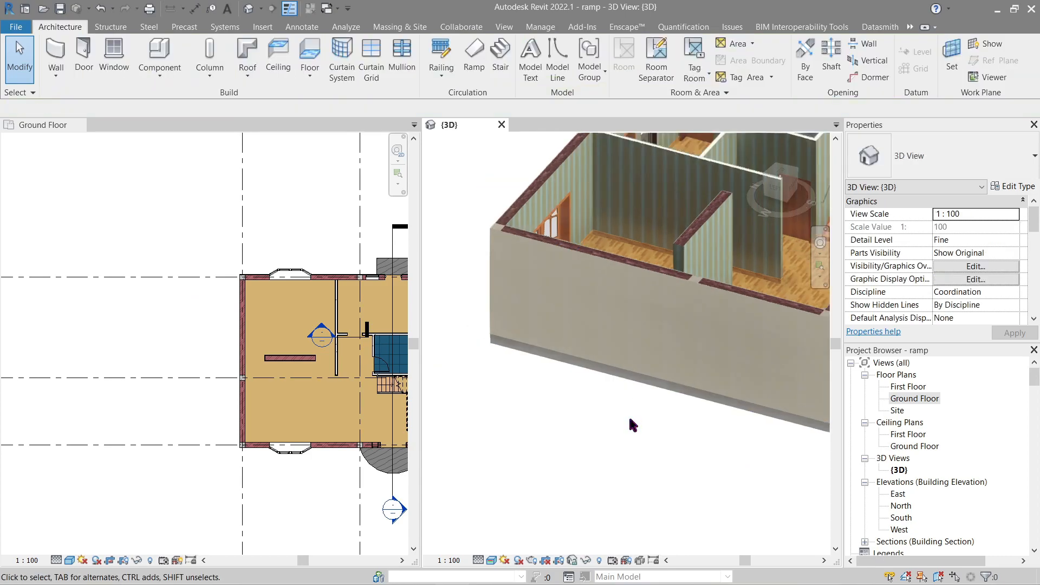
scroll(713, 413, down, 3)
shift+middle_drag(700, 485, 725, 512)
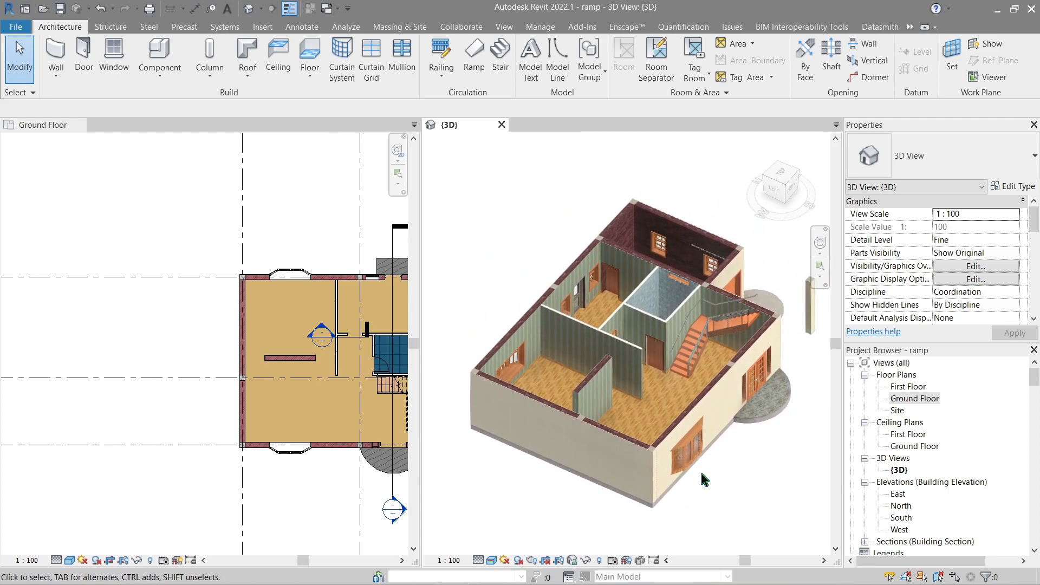
shift+middle_drag(720, 401, 761, 415)
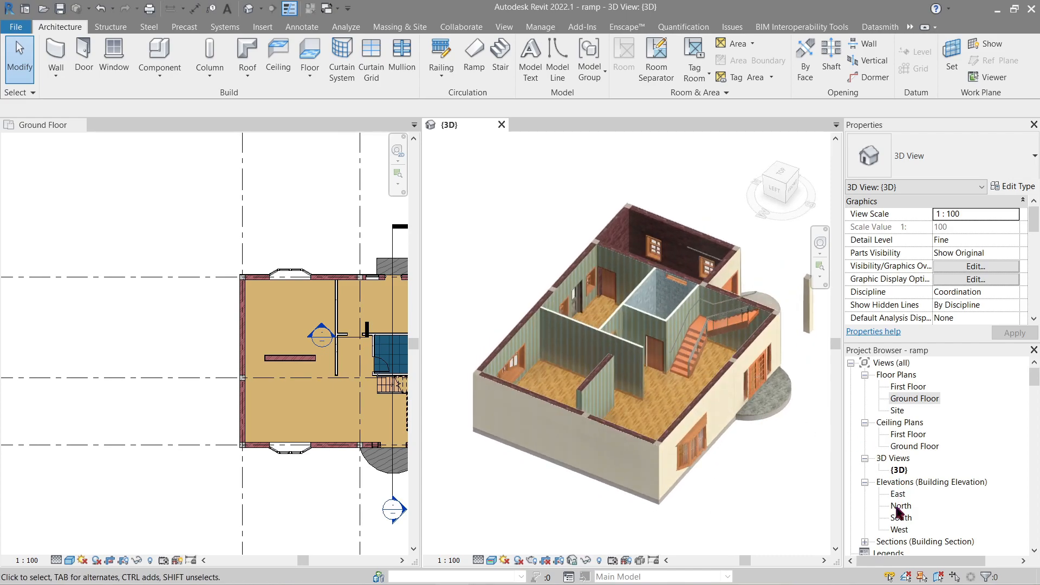
- Open the North elevation and add an aligned dimension between the Second Floor and First Floor levels
double_click(901, 505)
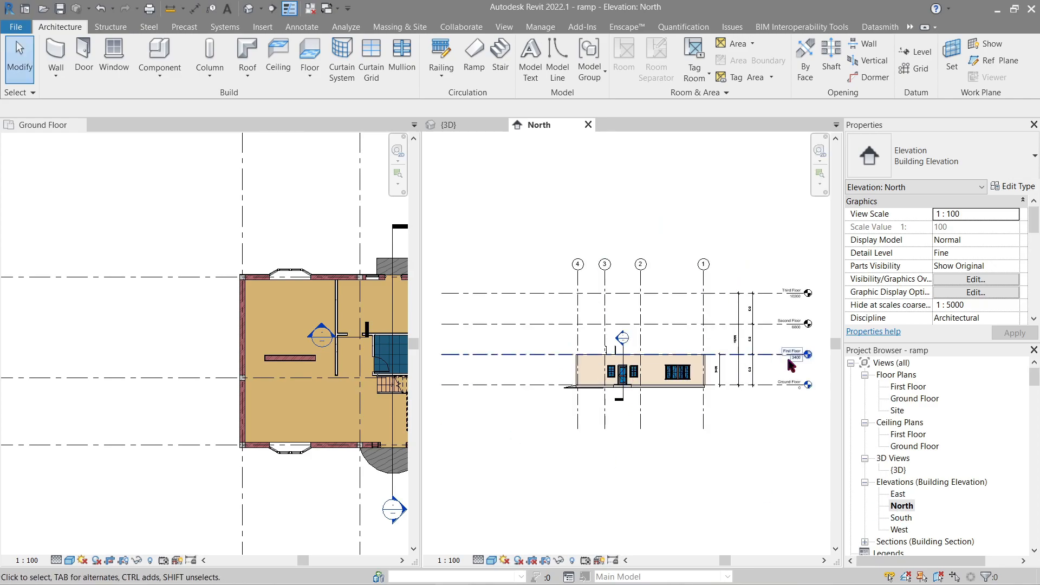
scroll(778, 356, up, 5)
key(d)
key(i)
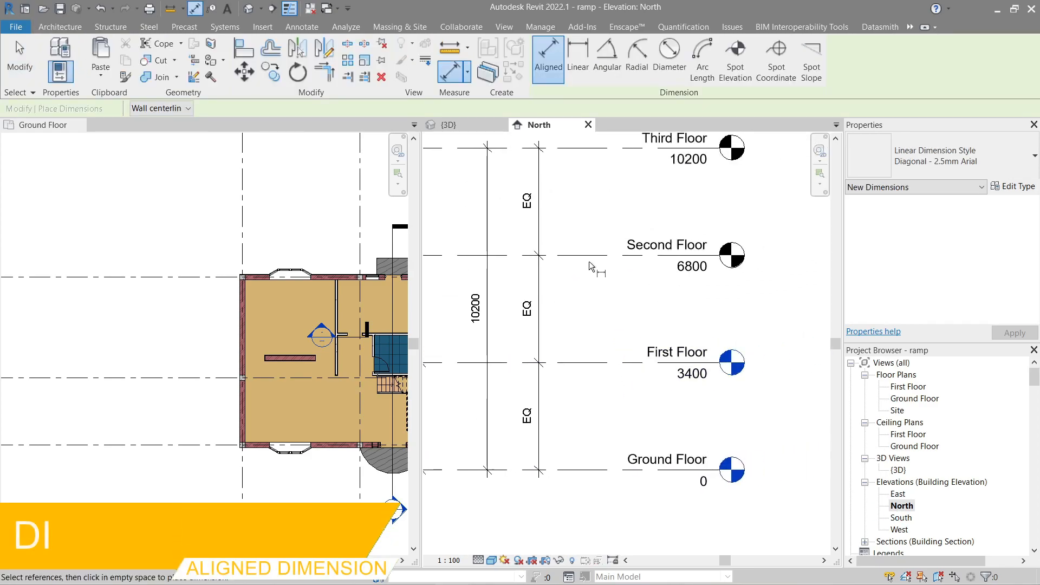
click(591, 254)
click(590, 363)
key(Escape)
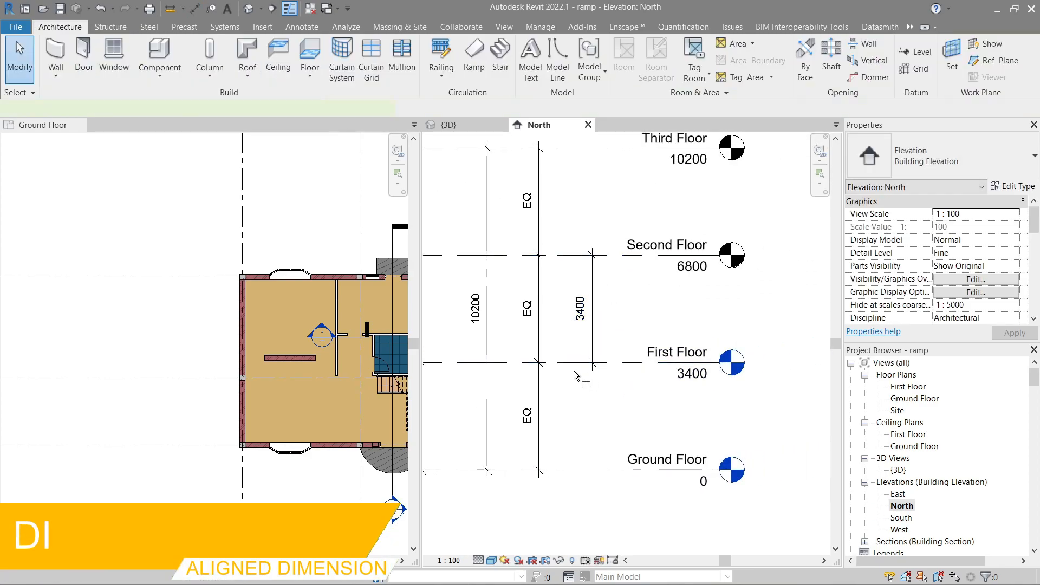
- Add an aligned dimension between the First Floor and Ground Floor levels
key(d)
key(i)
click(576, 363)
click(577, 469)
click(570, 414)
key(Escape)
key(Escape)
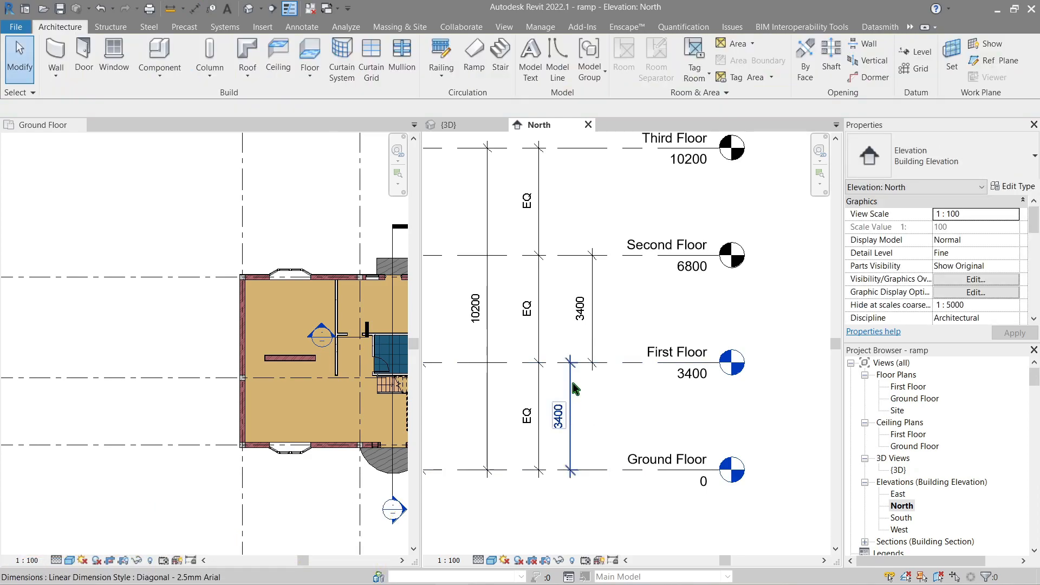
- Delete the EQ dimension string across the floor levels and unconstrain the levels
click(547, 311)
middle_drag(548, 312, 581, 318)
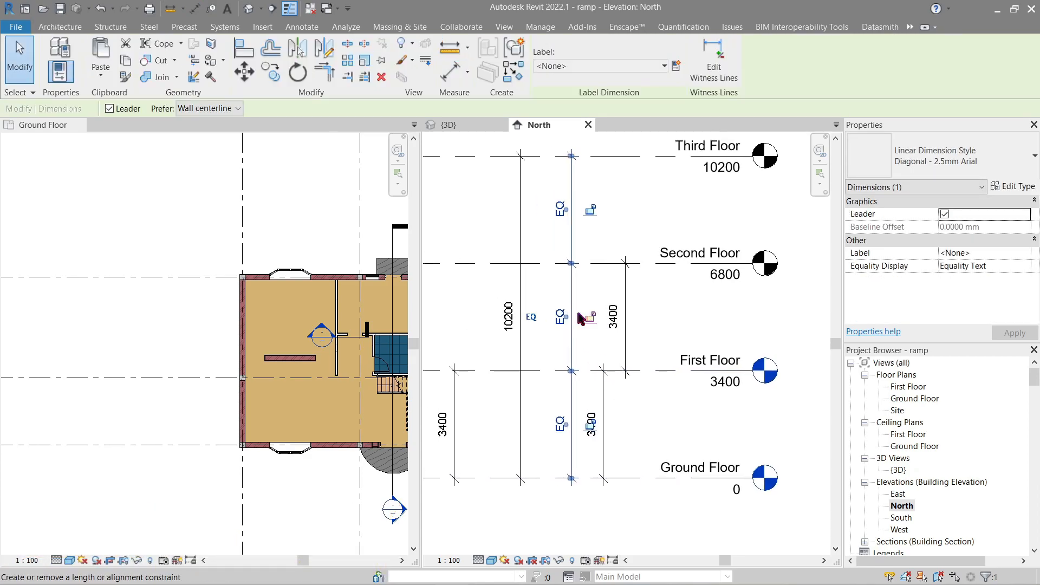
key(Delete)
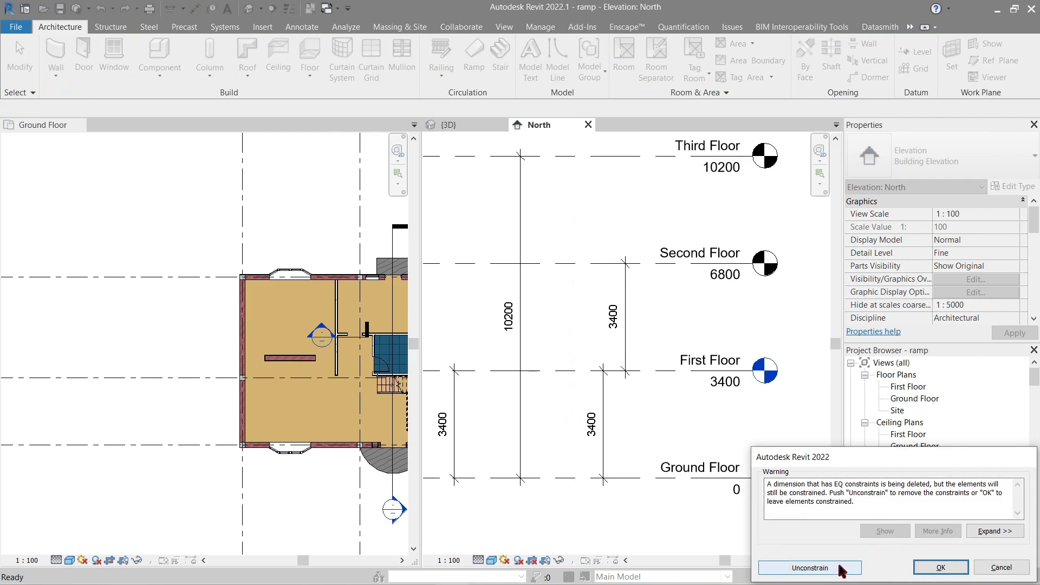
click(841, 569)
- Move the Second Floor level straight down by 1000 mm
click(566, 266)
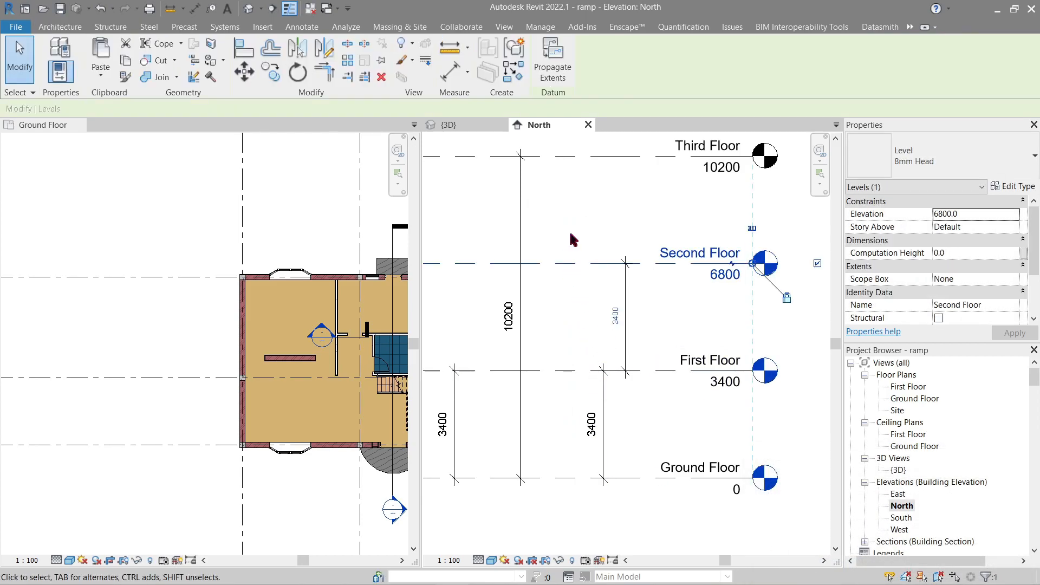
key(m)
key(v)
click(573, 208)
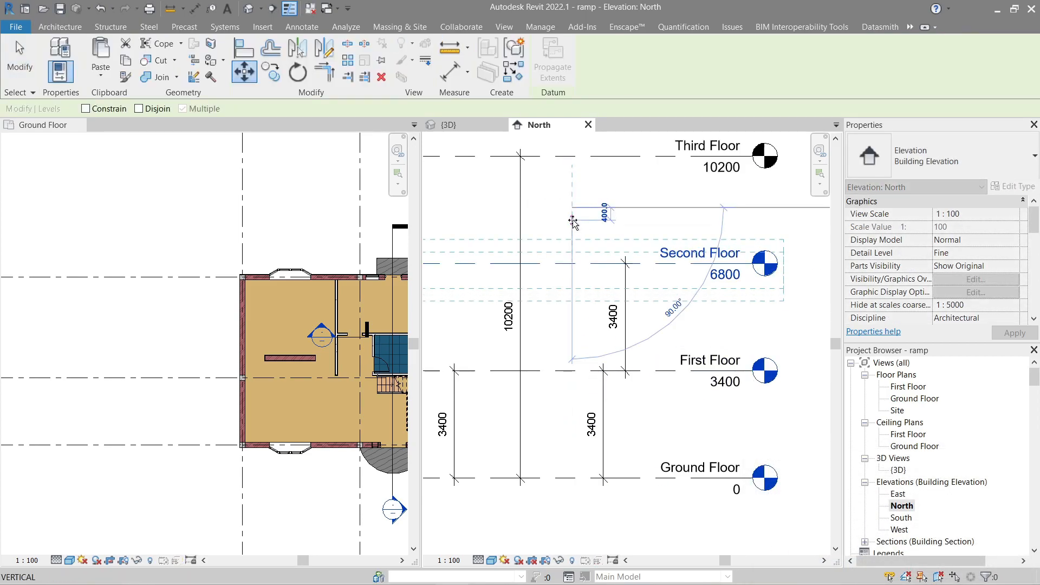
text(100)
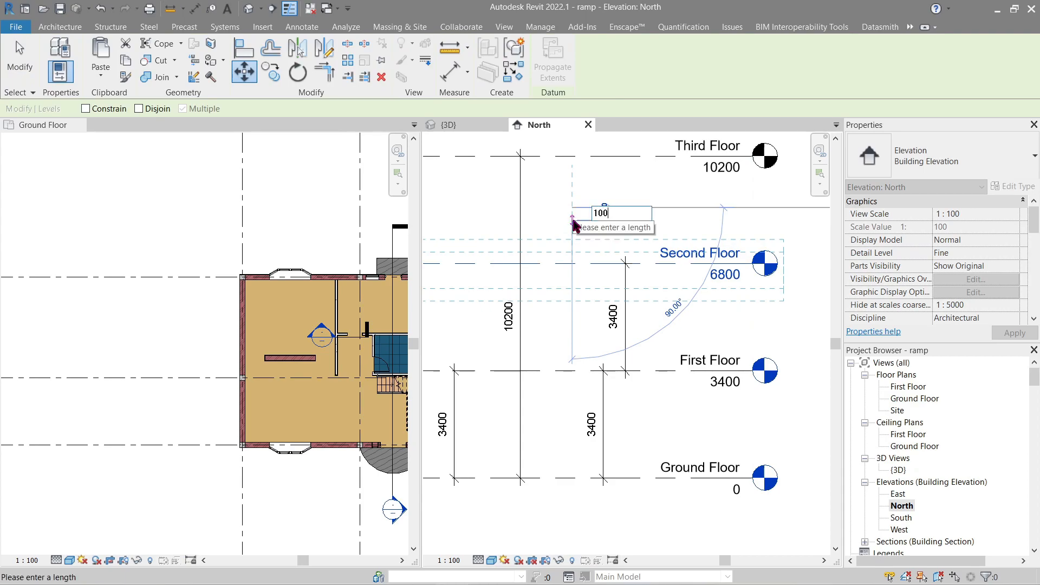
key(Return)
click(576, 227)
- Delete the Third Floor level from the North elevation
scroll(577, 237, down, 1)
middle_drag(584, 258, 560, 359)
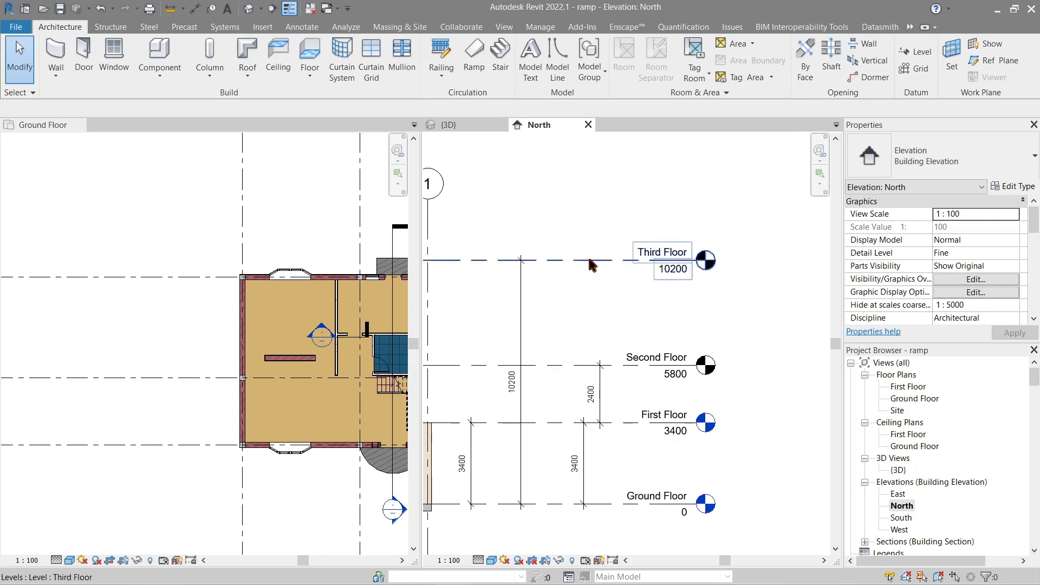
click(590, 261)
click(590, 261)
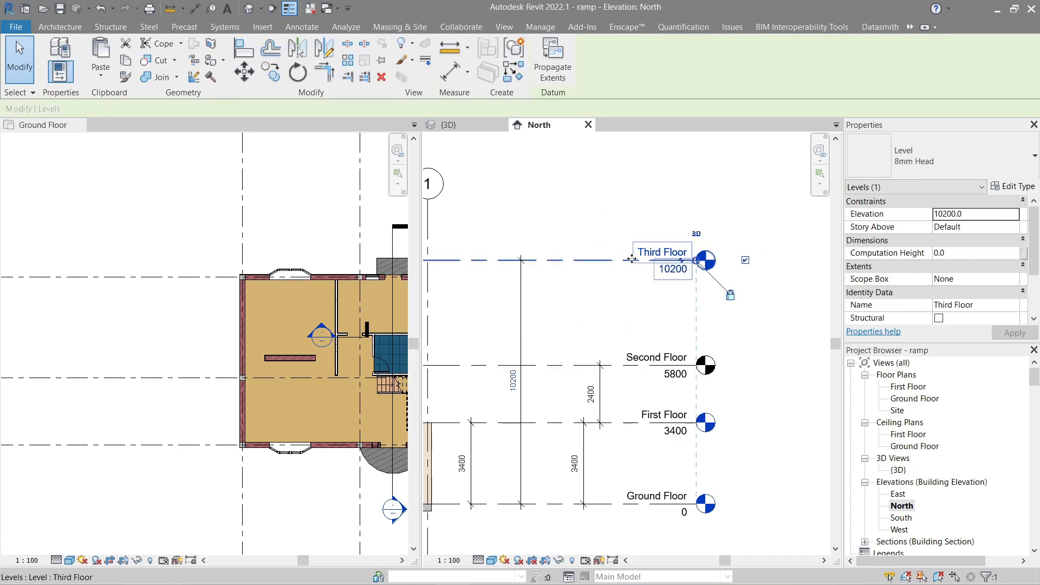
key(Delete)
click(564, 342)
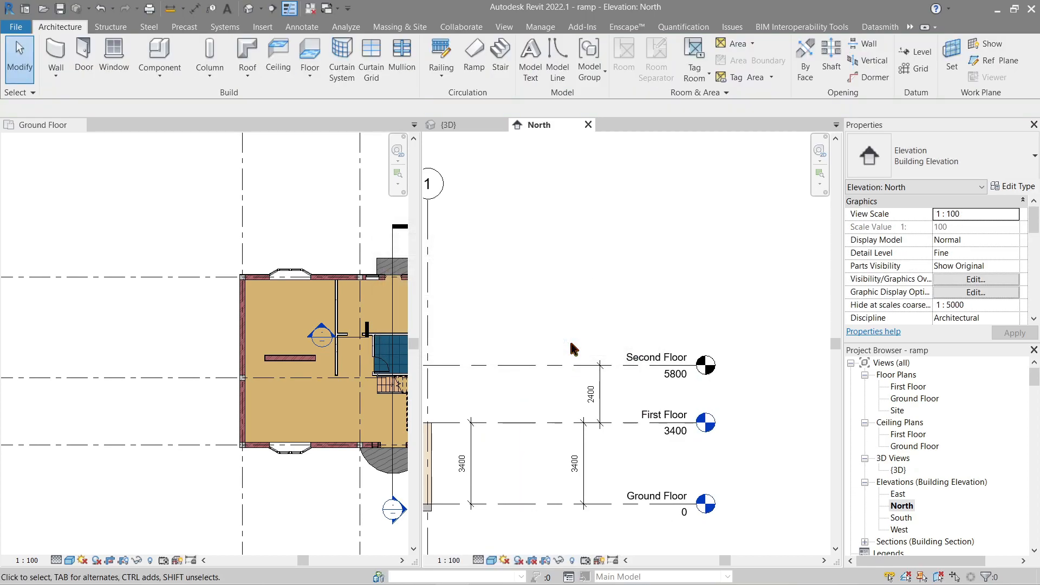
- Rename the Second Floor level as ROOF LEVEL
click(656, 360)
click(661, 354)
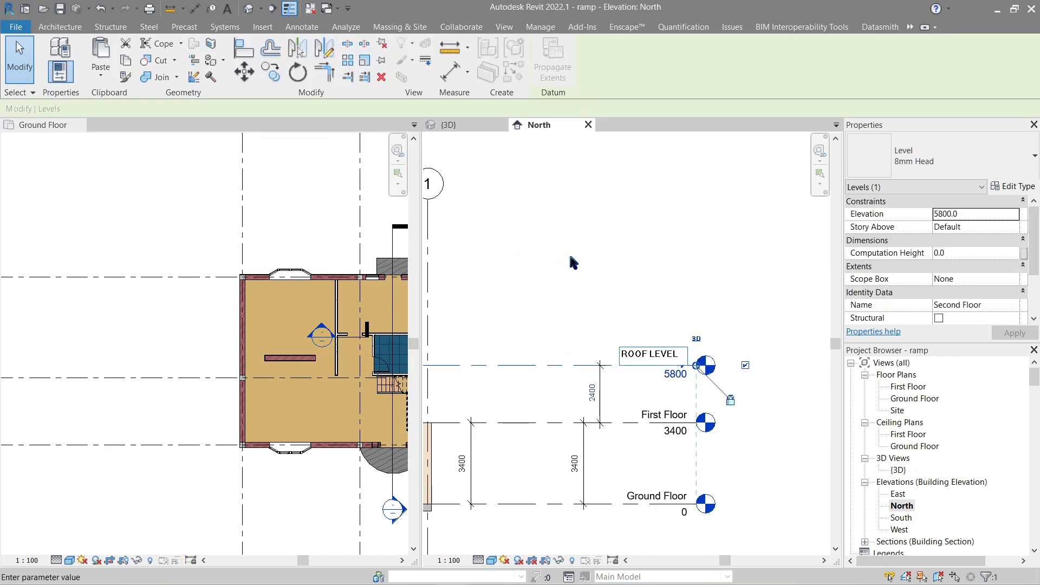
key(Return)
scroll(676, 319, down, 5)
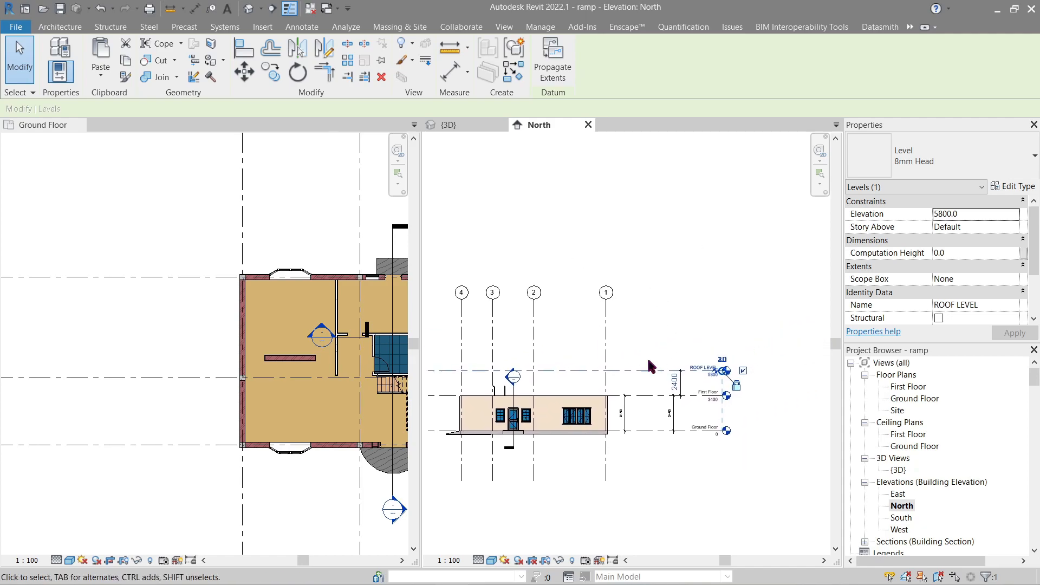
scroll(651, 366, up, 5)
click(620, 348)
scroll(632, 323, down, 2)
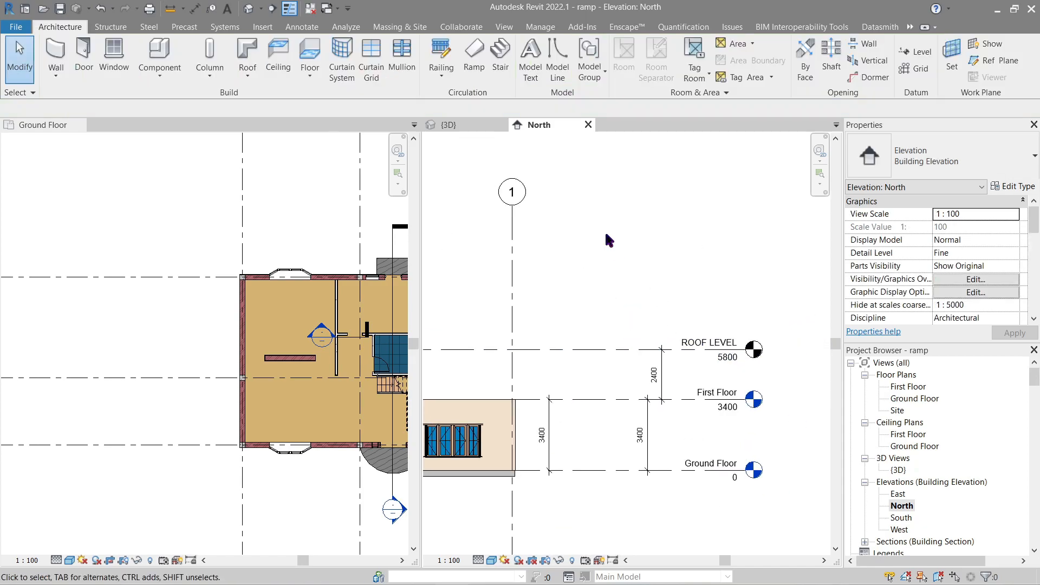
- Close the North elevation and delete the stray element standing apart from the house in the 3D view
click(588, 124)
shift+middle_drag(622, 260, 728, 333)
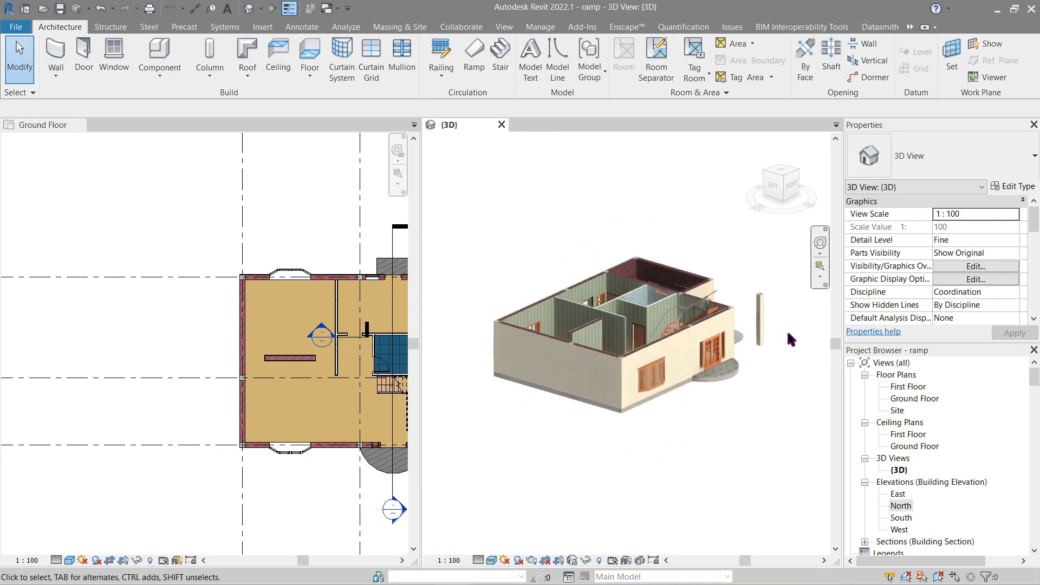
scroll(786, 331, up, 7)
drag(791, 430, 650, 315)
key(Delete)
- Copy the front exterior wall with the bay window and paste it aligned to the First Floor level
scroll(650, 315, down, 5)
middle_drag(605, 355, 677, 272)
scroll(678, 382, up, 2)
scroll(647, 347, up, 2)
click(644, 340)
key(ctrl+c)
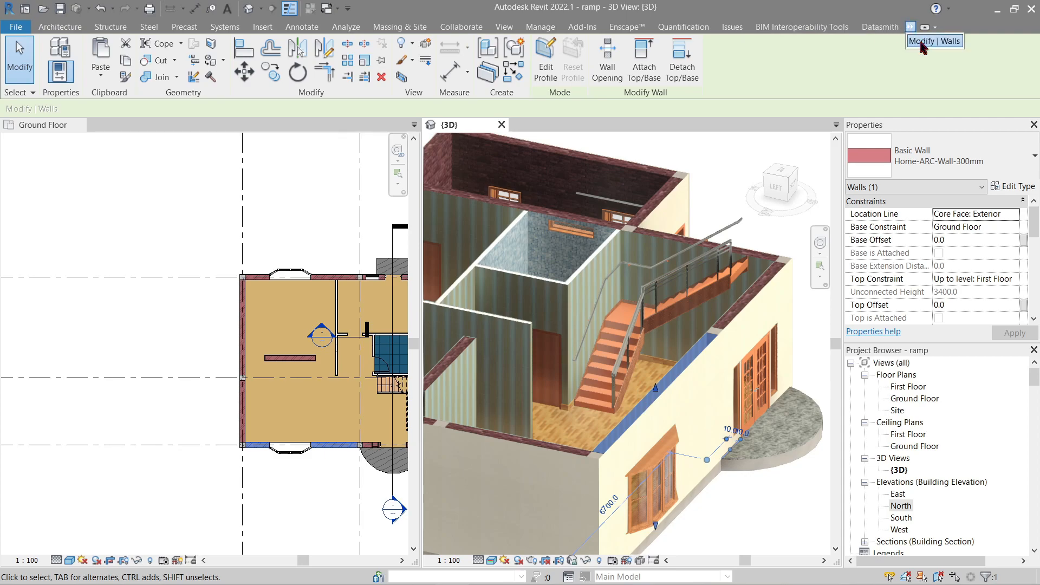
click(100, 78)
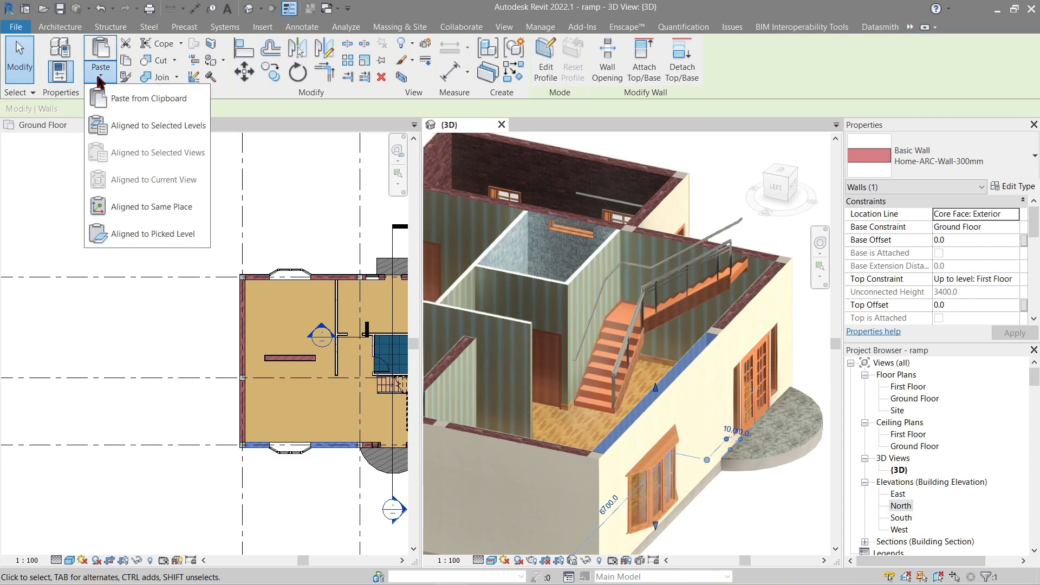
click(153, 129)
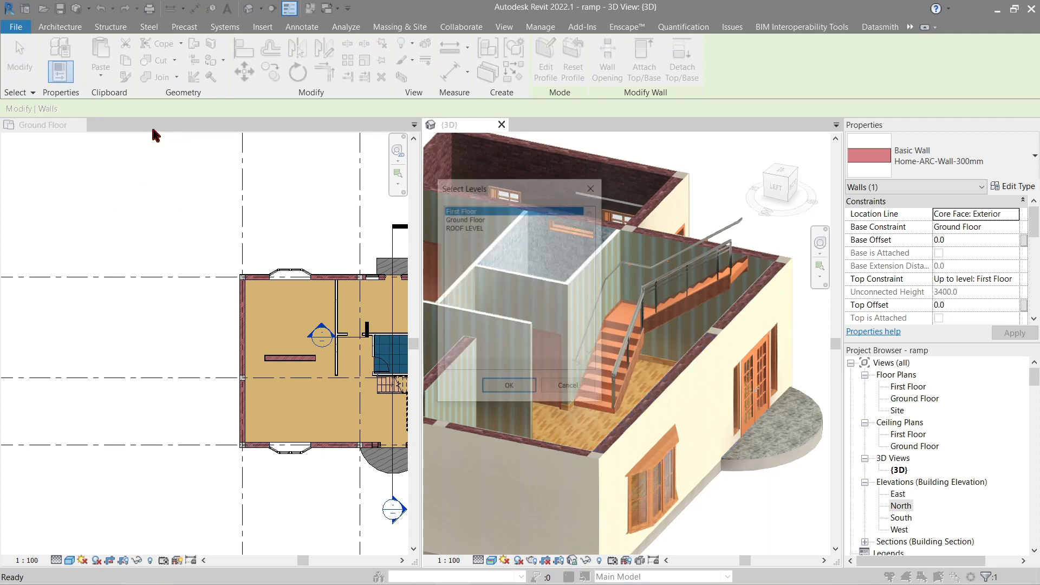
click(523, 391)
key(Escape)
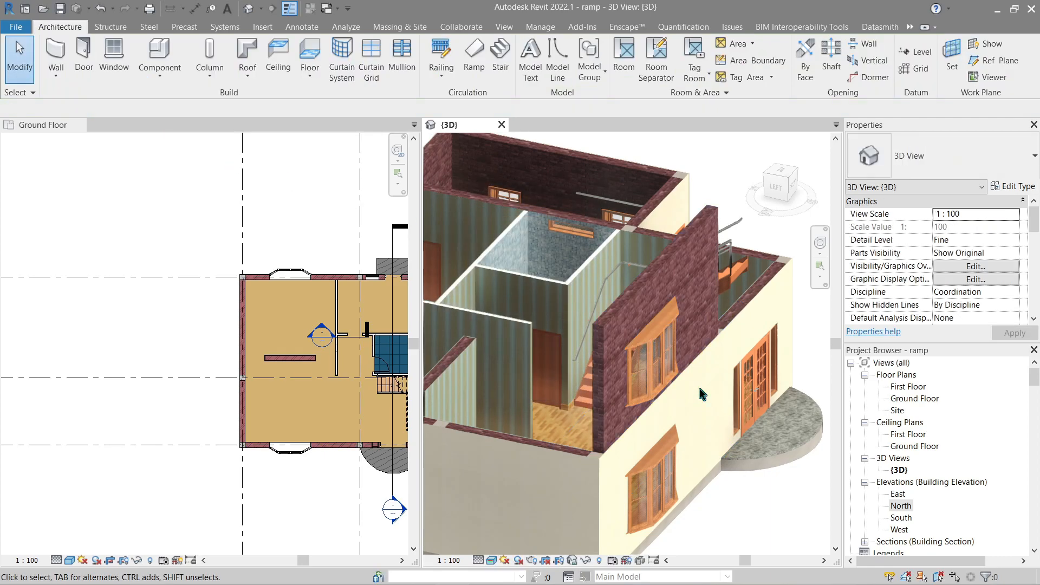
- Delete the bay window from the copied first-floor wall
scroll(701, 399, down, 1)
shift+middle_drag(722, 441, 641, 360)
click(641, 357)
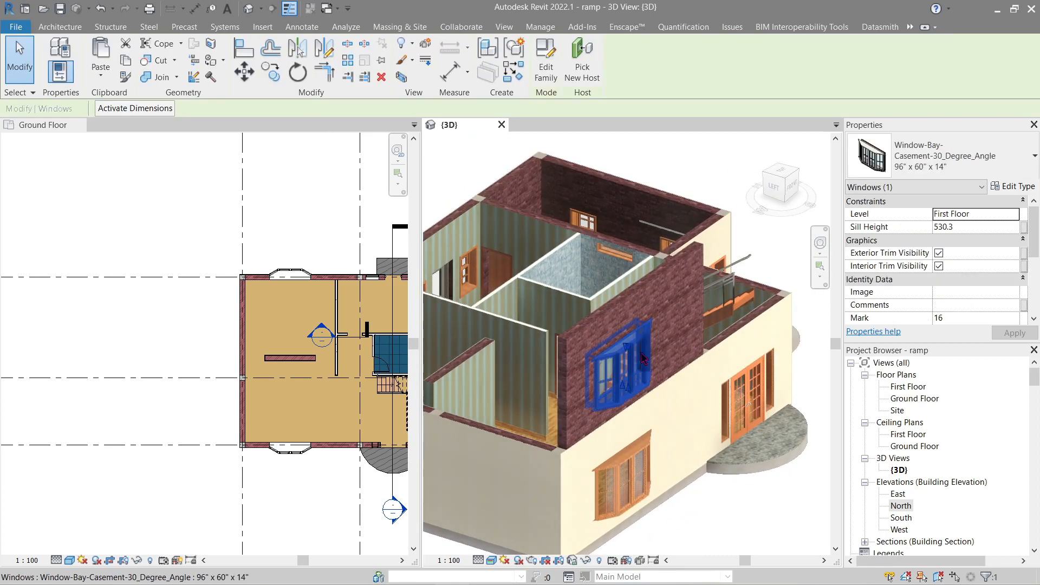
key(Escape)
- Delete the copied Home-ARC-Wall-300mm wall on the first floor
click(641, 287)
shift+middle_drag(641, 287, 570, 377)
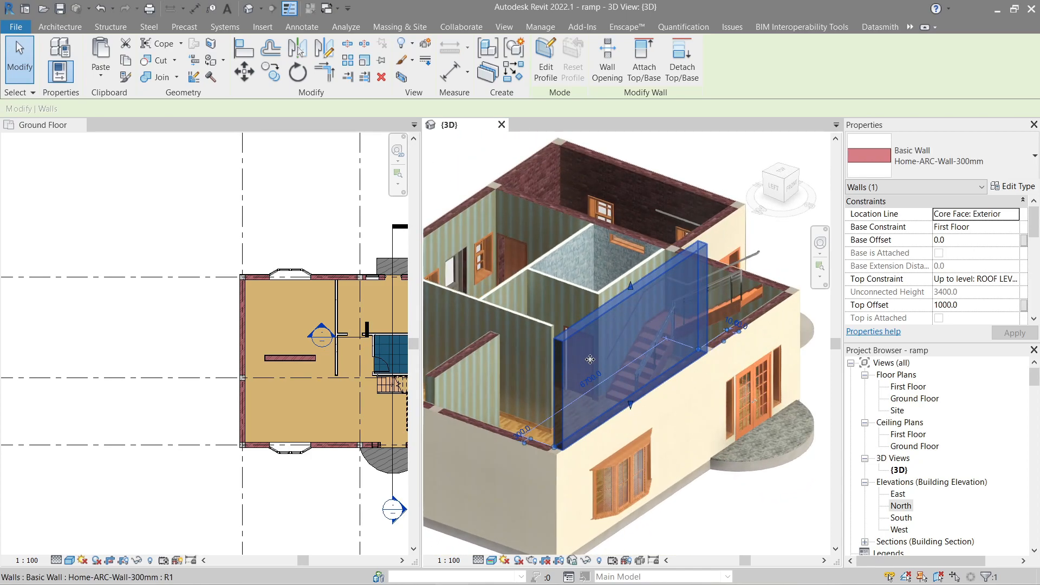
key(Escape)
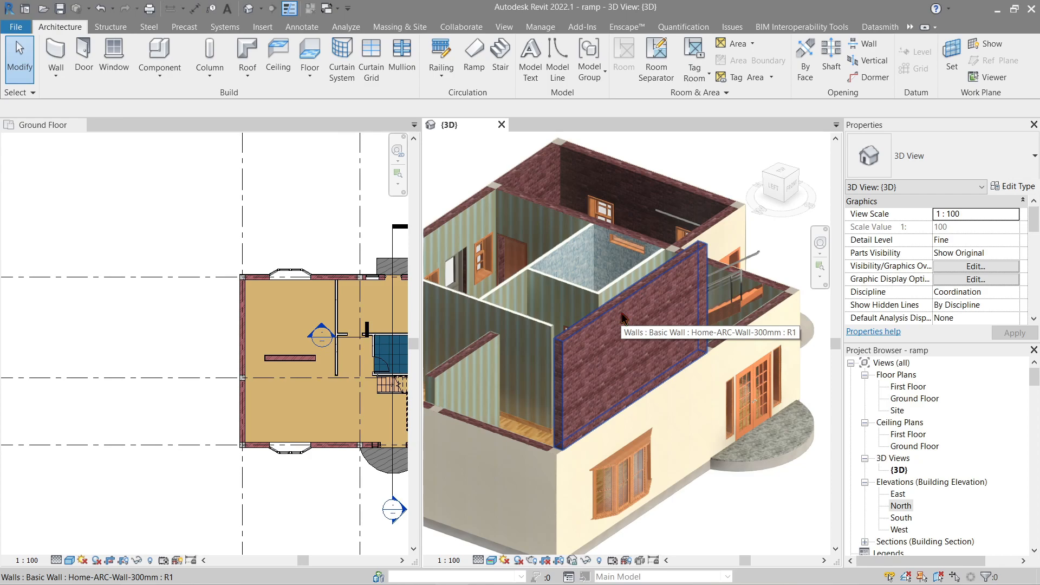
click(622, 318)
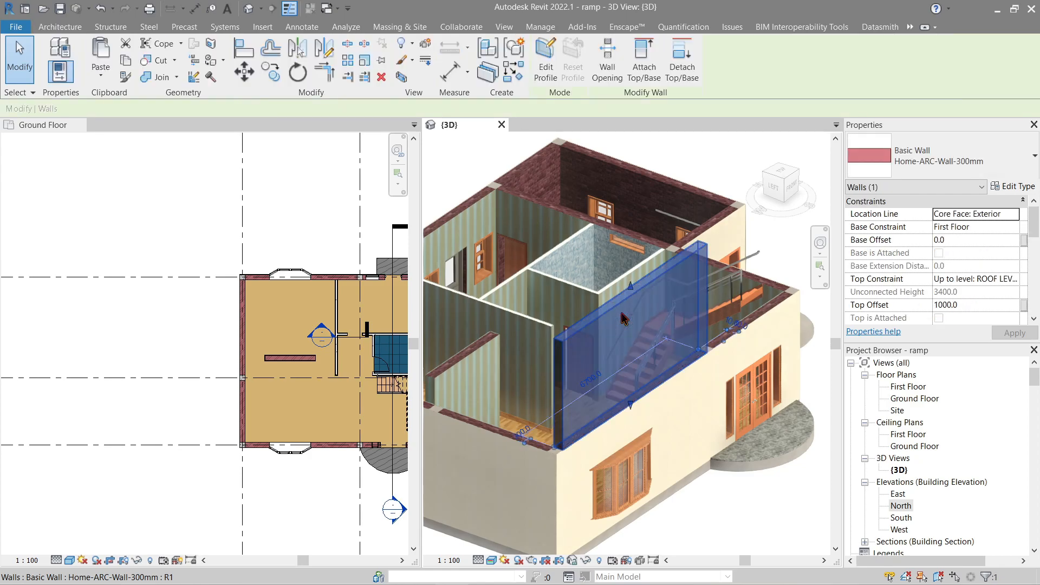
key(Delete)
- Set the top constraint of the front ground-floor brick wall to Up to level: ROOF LEVEL
click(678, 374)
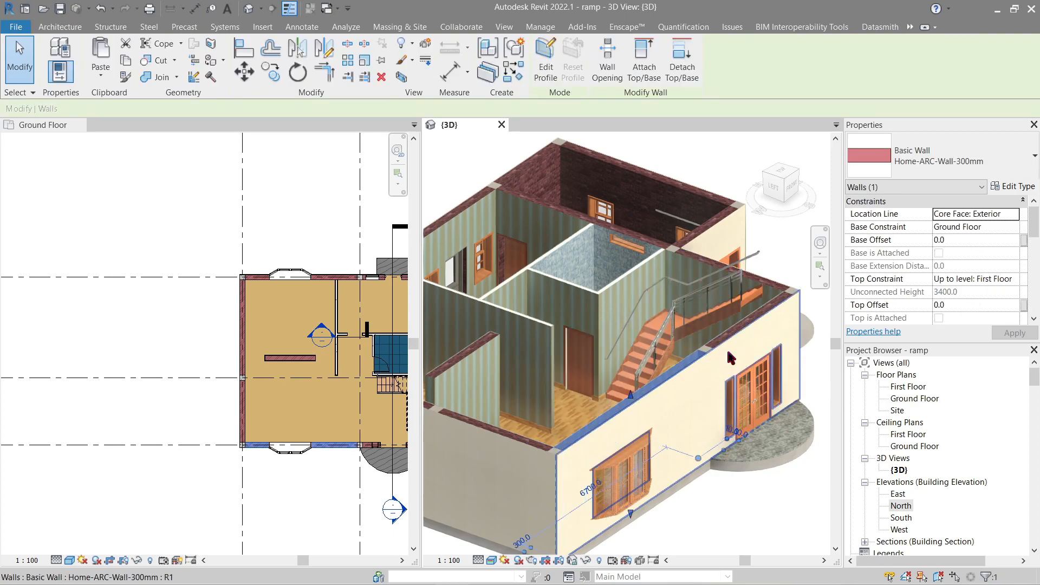
click(1015, 282)
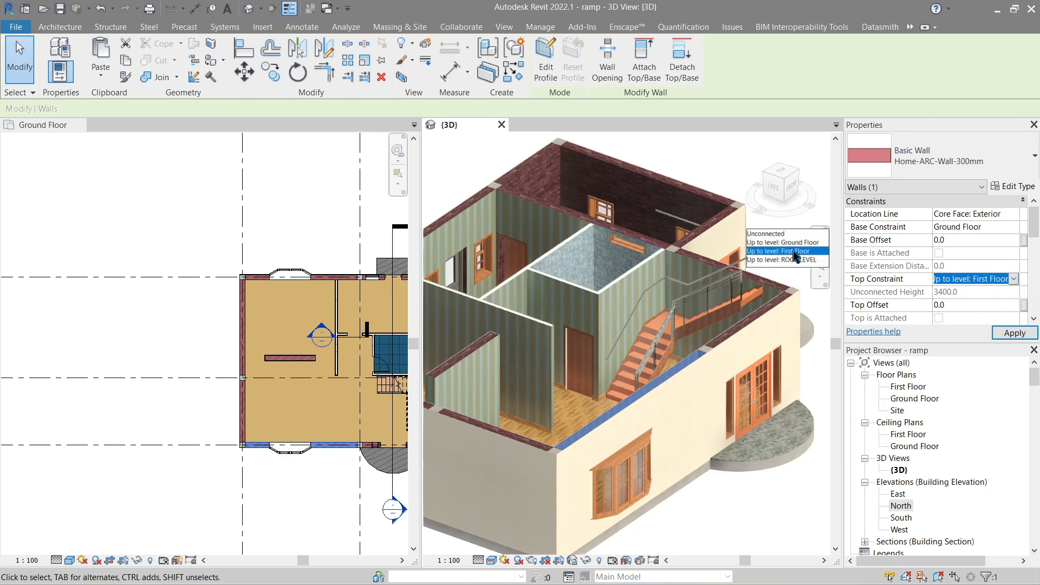
click(797, 261)
click(716, 505)
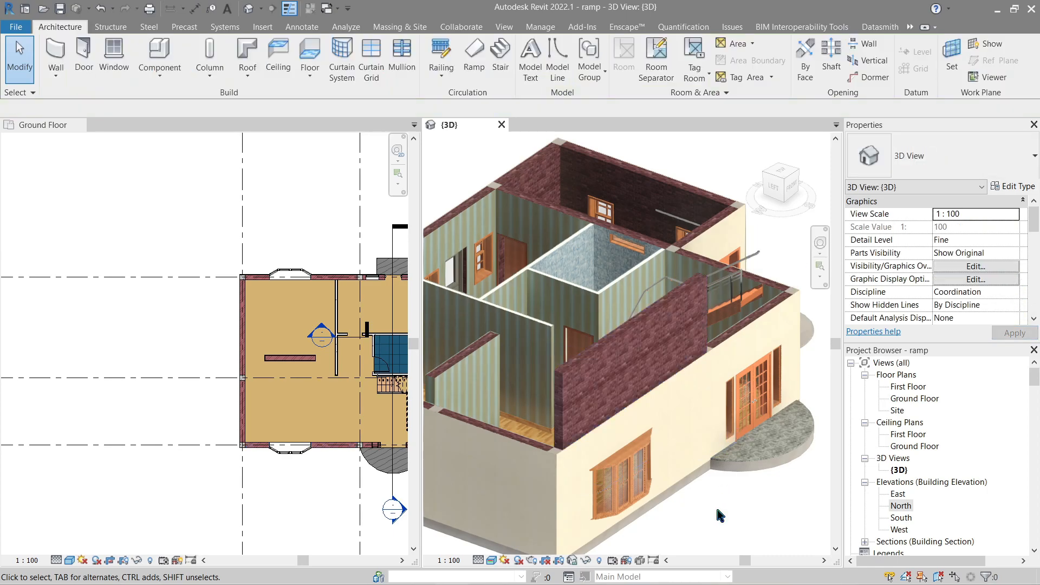
- Temporarily hide the exterior paint wall and the corner-bay brick wall at the left end of the house
shift+middle_drag(717, 515, 525, 456)
scroll(478, 455, up, 3)
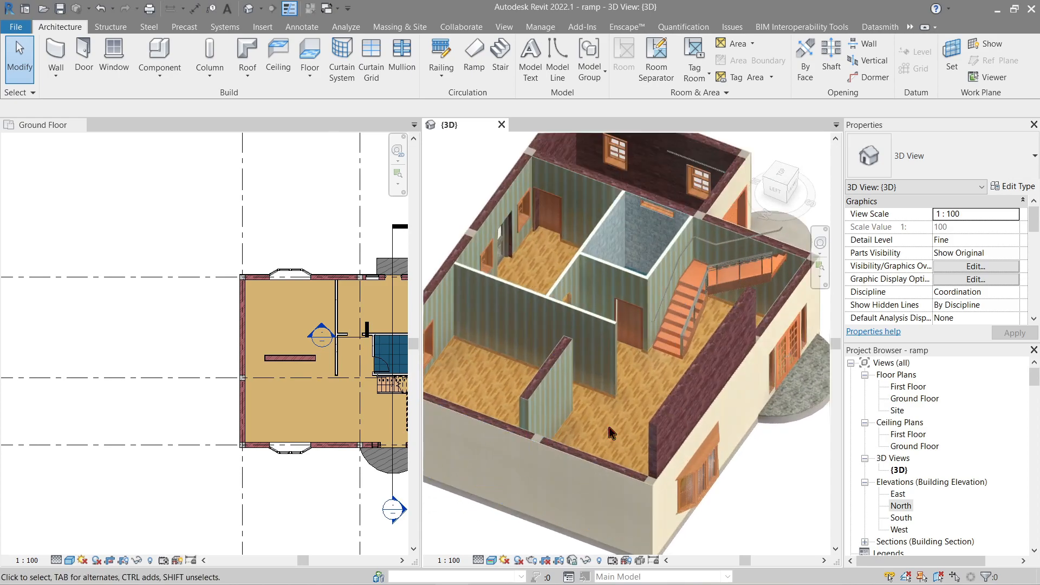
click(580, 463)
key(h)
key(h)
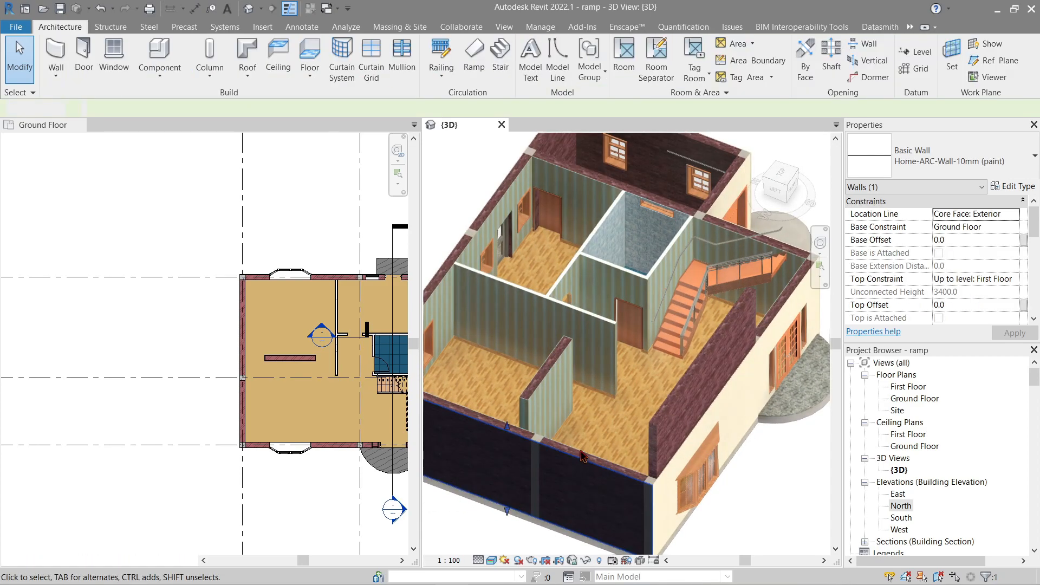
click(581, 459)
key(Escape)
click(589, 471)
key(h)
key(h)
scroll(612, 471, up, 4)
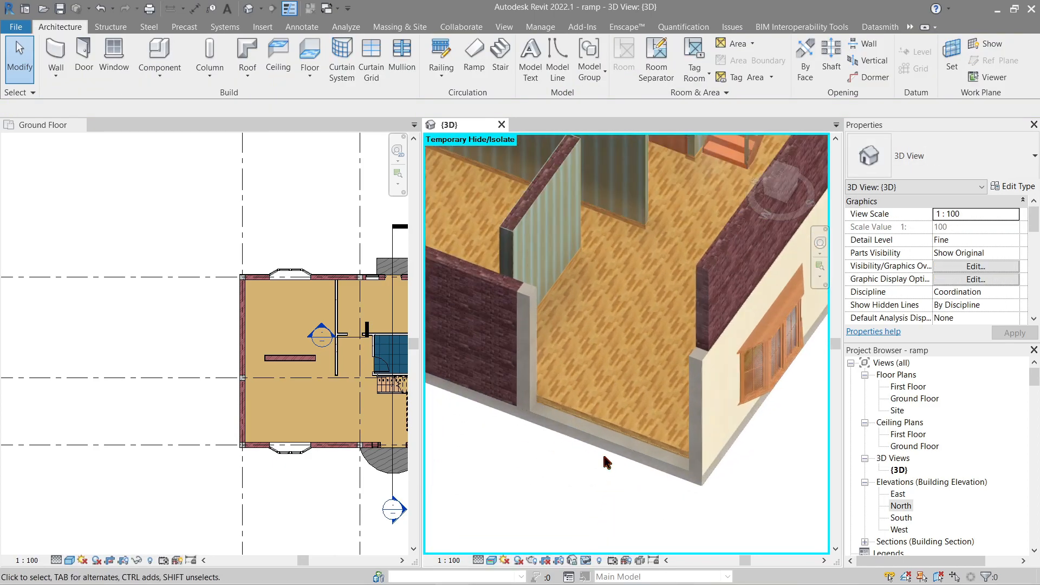
- Examine the ground-floor slab, the floor finish and the cornice wall sweep through the opened corner bay
click(607, 463)
shift+middle_drag(631, 452, 611, 409)
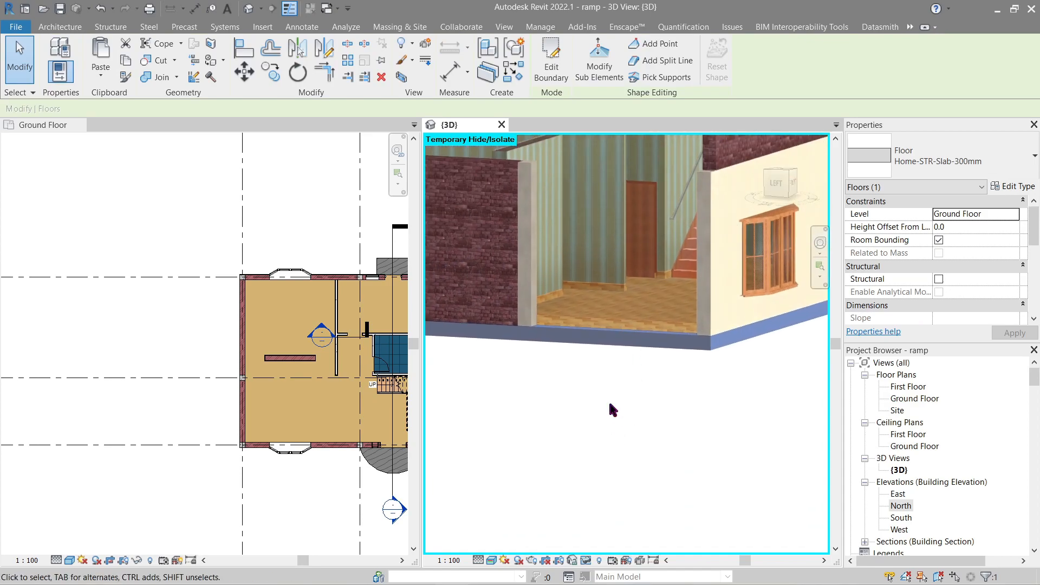
key(Escape)
click(622, 290)
scroll(620, 260, up, 4)
shift+middle_drag(621, 265, 654, 283)
key(Escape)
click(536, 415)
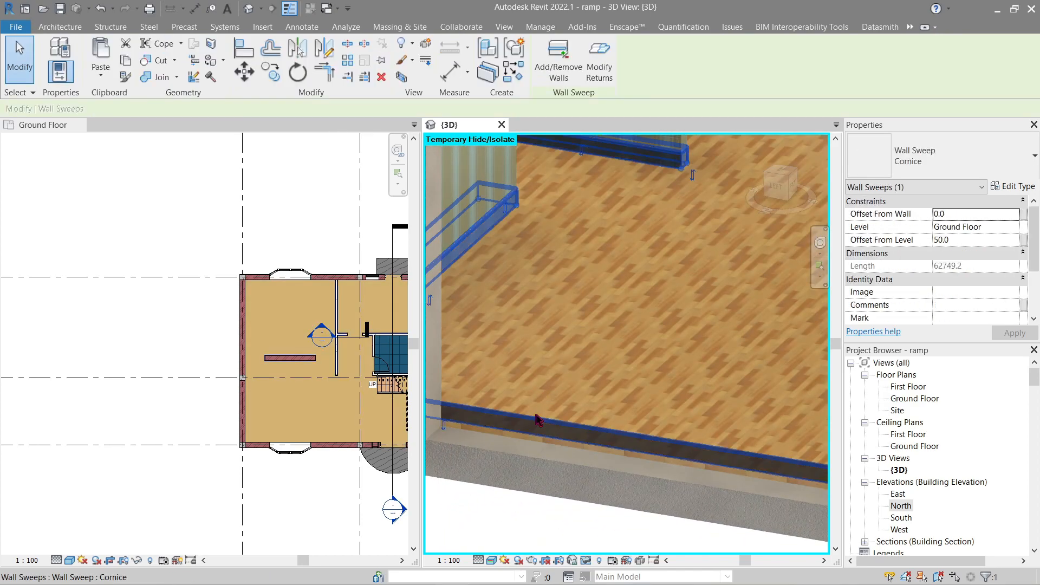
key(Escape)
- Copy the ground-floor finish and the 300 mm structural slab together, pasting them aligned to the First Floor level
click(537, 437)
ctrl+click(535, 460)
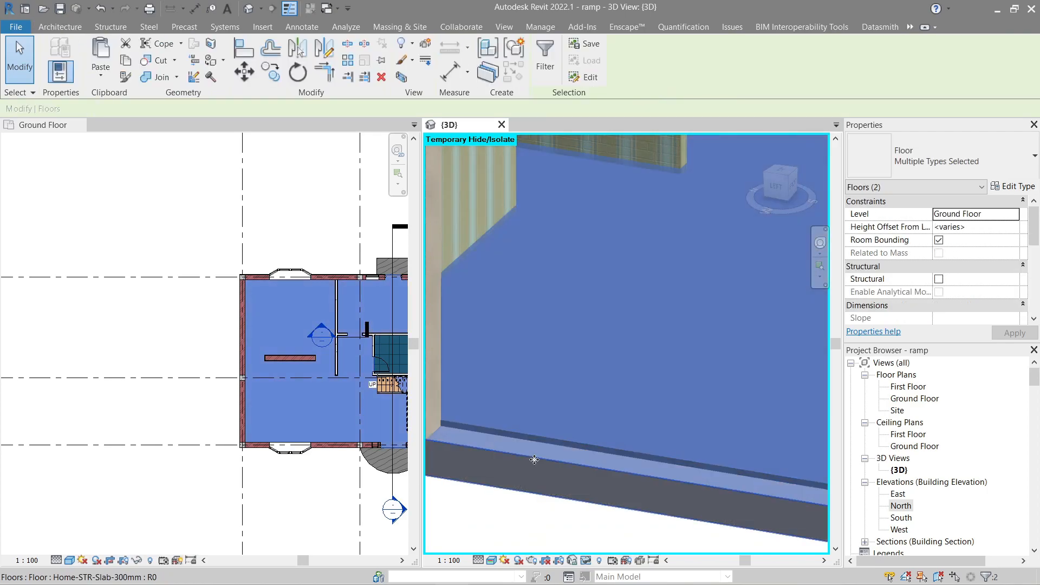
scroll(534, 460, down, 6)
middle_drag(576, 451, 614, 448)
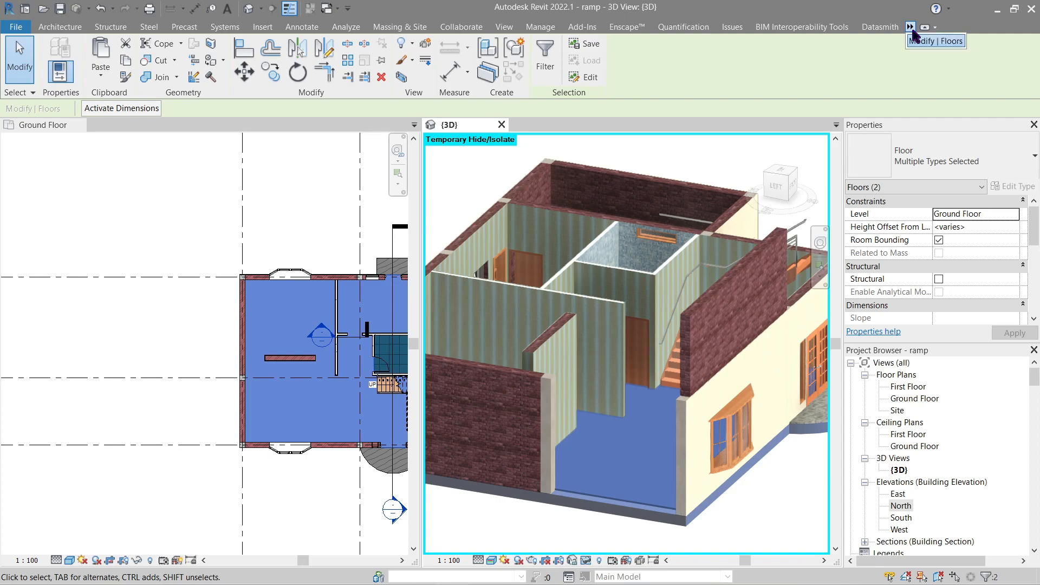
click(101, 74)
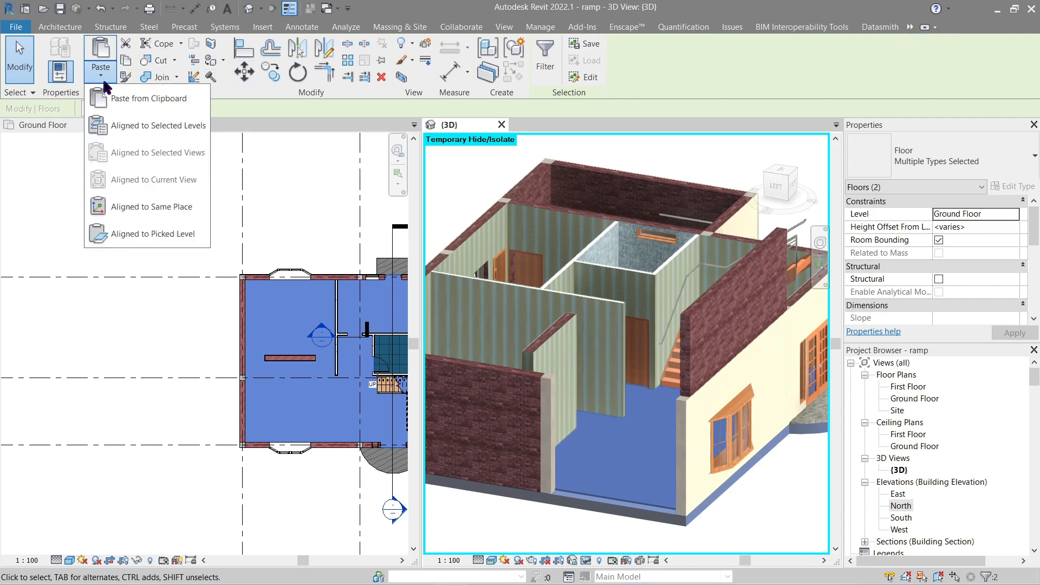
click(136, 126)
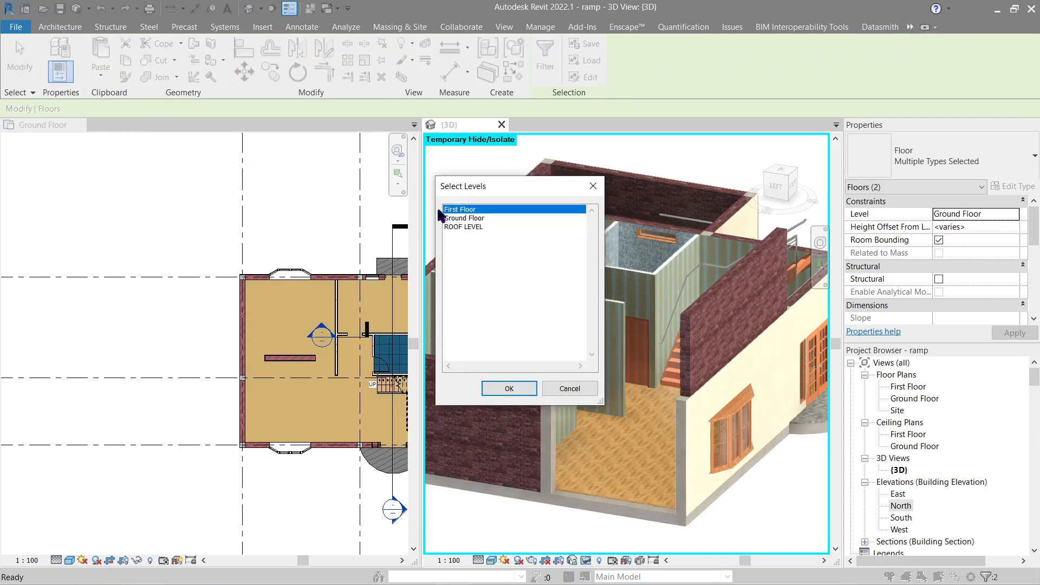
click(509, 389)
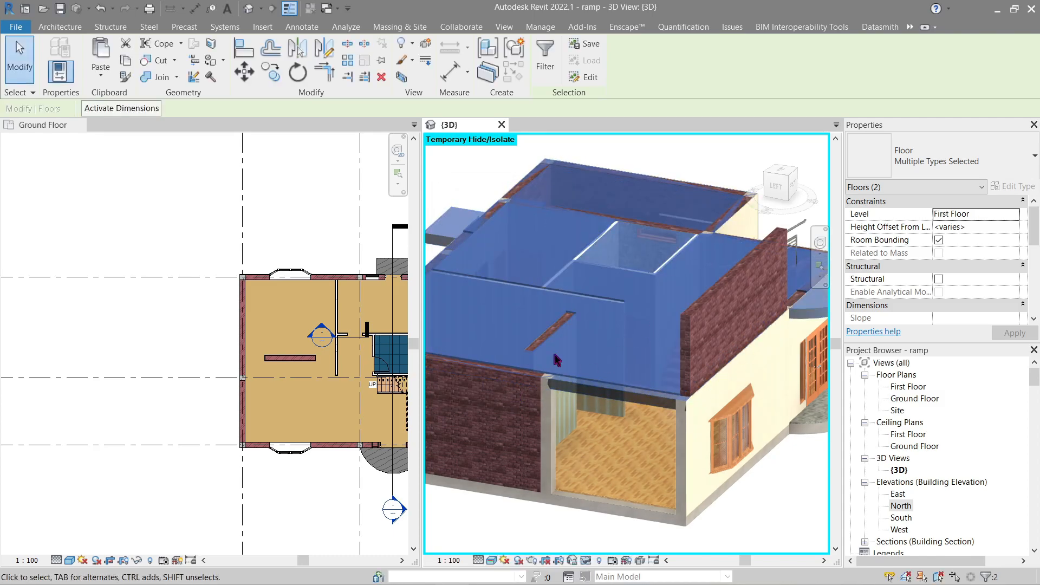
key(Escape)
- Examine how the copied first-floor slab and finish meet the brick walls and columns below
shift+middle_drag(553, 403, 639, 405)
scroll(650, 450, down, 3)
scroll(673, 469, up, 4)
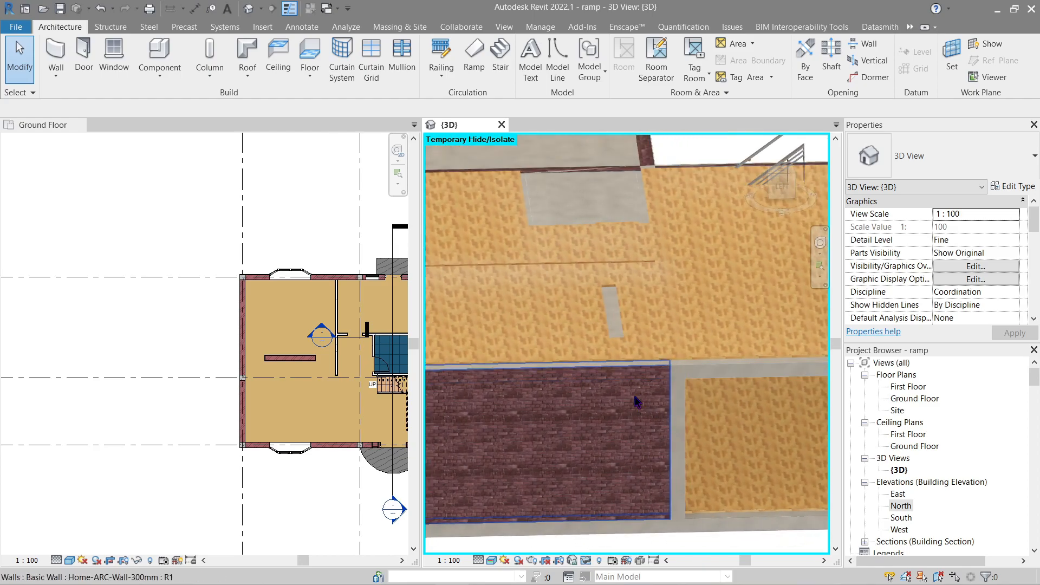
scroll(689, 434, down, 2)
shift+middle_drag(689, 435, 653, 468)
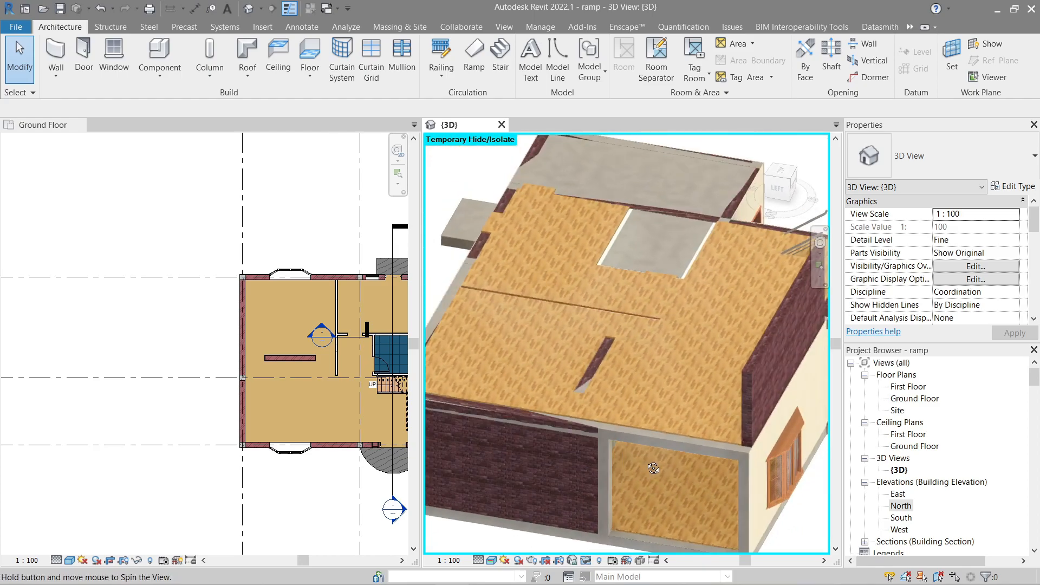
scroll(571, 473, up, 3)
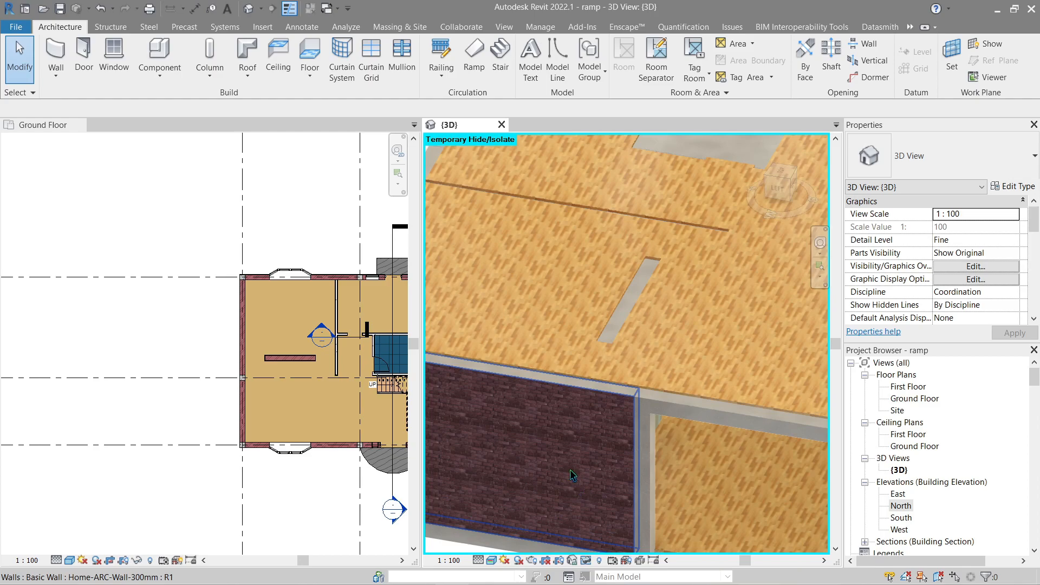
scroll(582, 479, down, 4)
- Attach the top of the left end's remaining brick wall to the first-floor slab
click(632, 442)
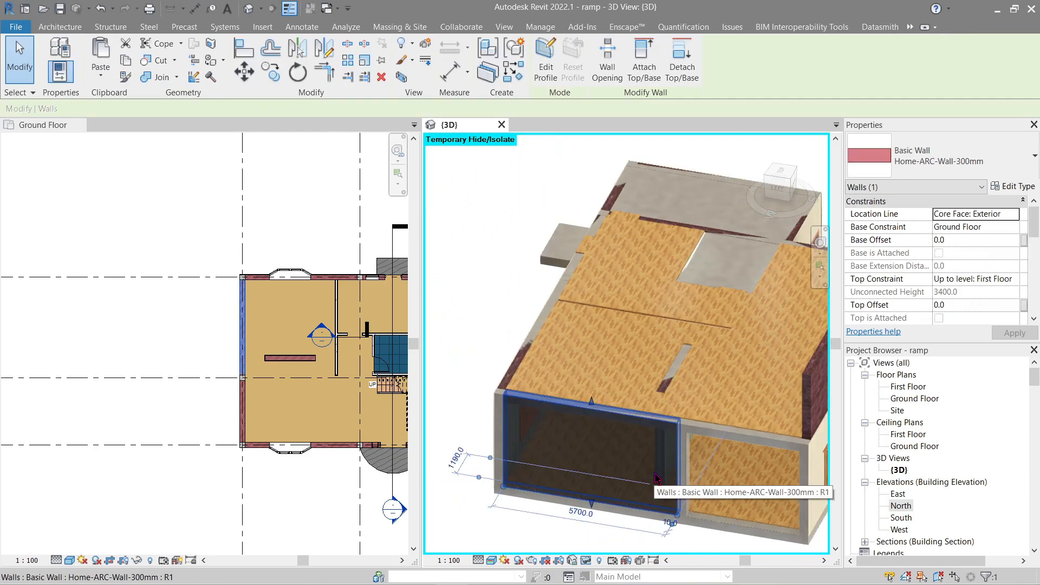
click(644, 62)
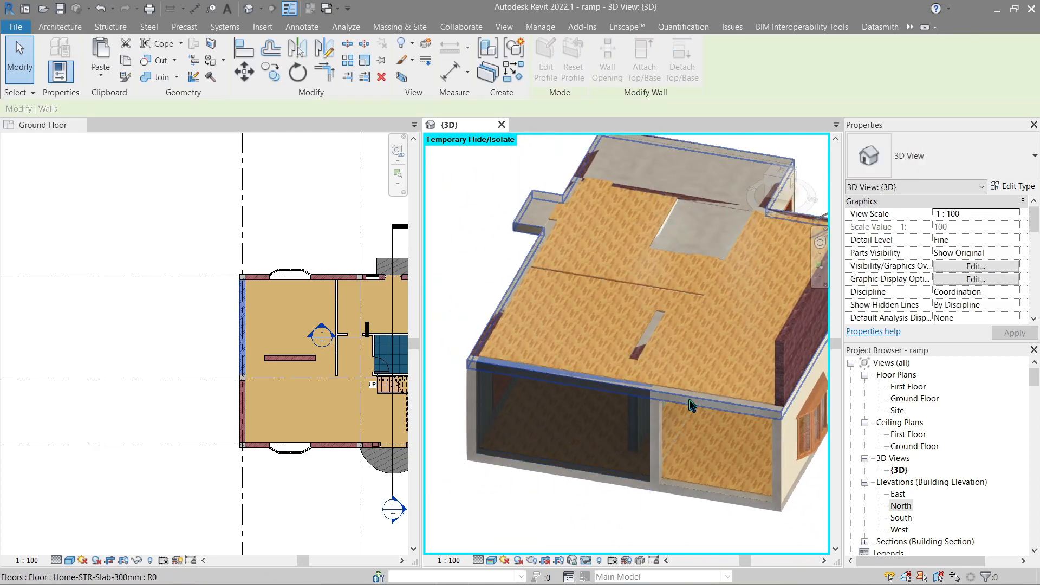
click(688, 402)
click(626, 504)
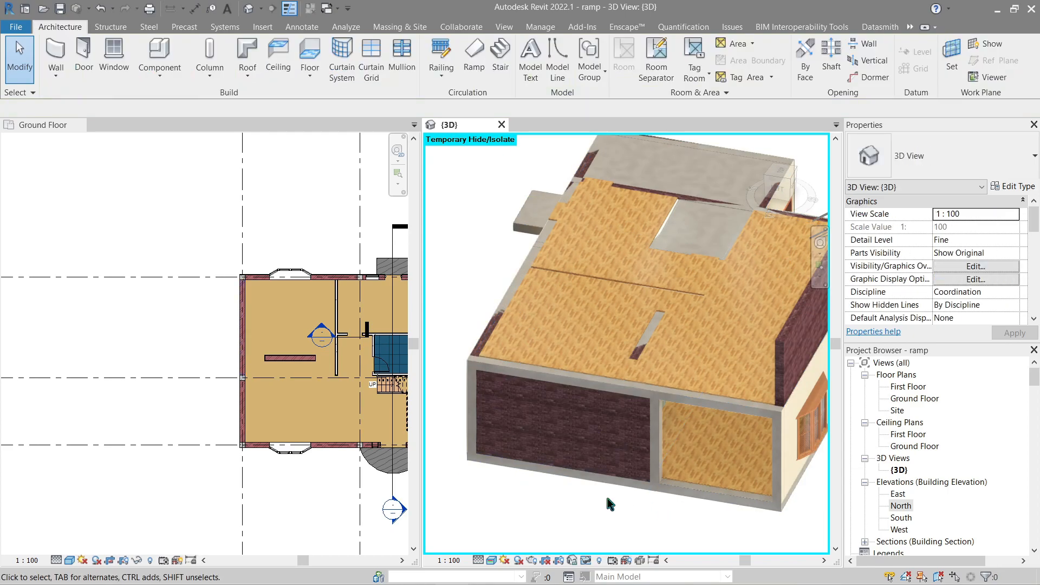
scroll(600, 439, up, 3)
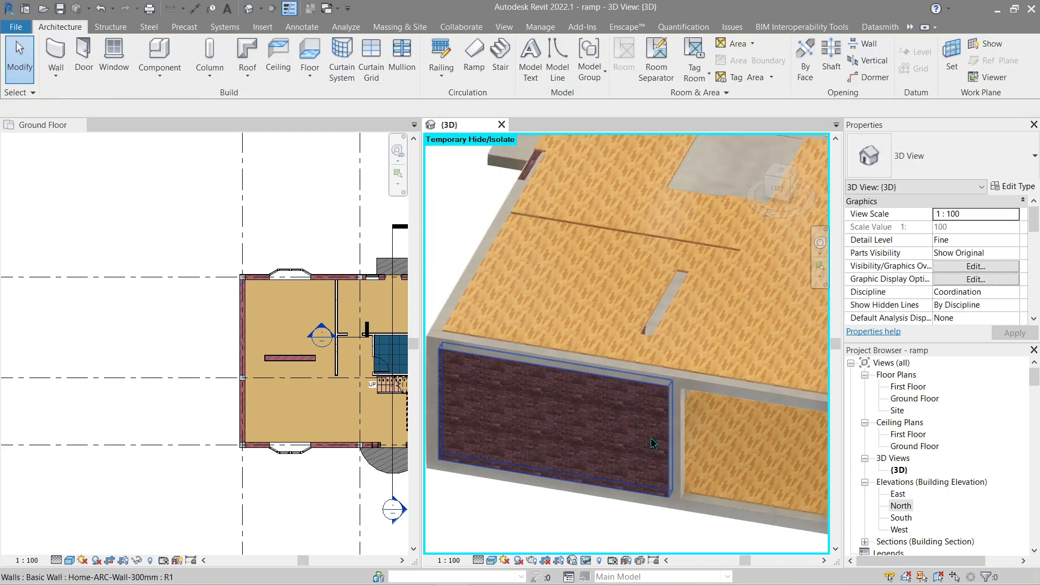
scroll(652, 442, down, 3)
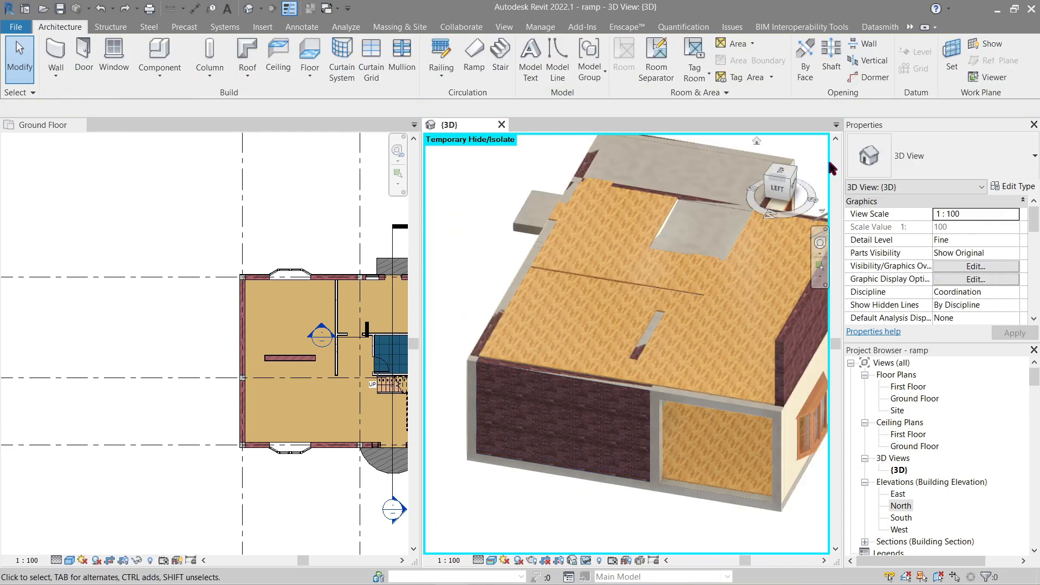
- Join the first-floor slab's geometry with the left end's remaining brick wall
click(922, 42)
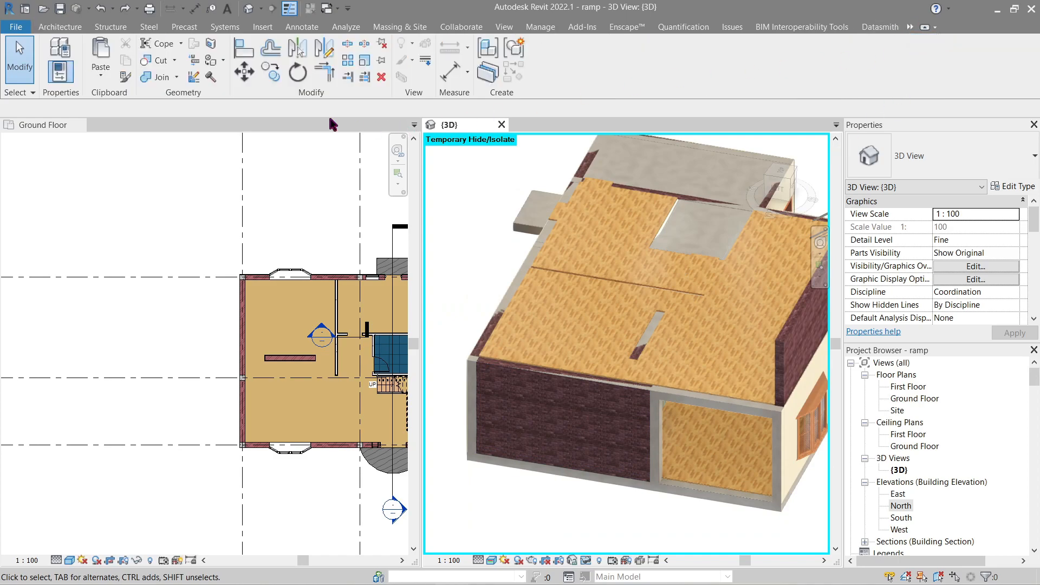
click(171, 80)
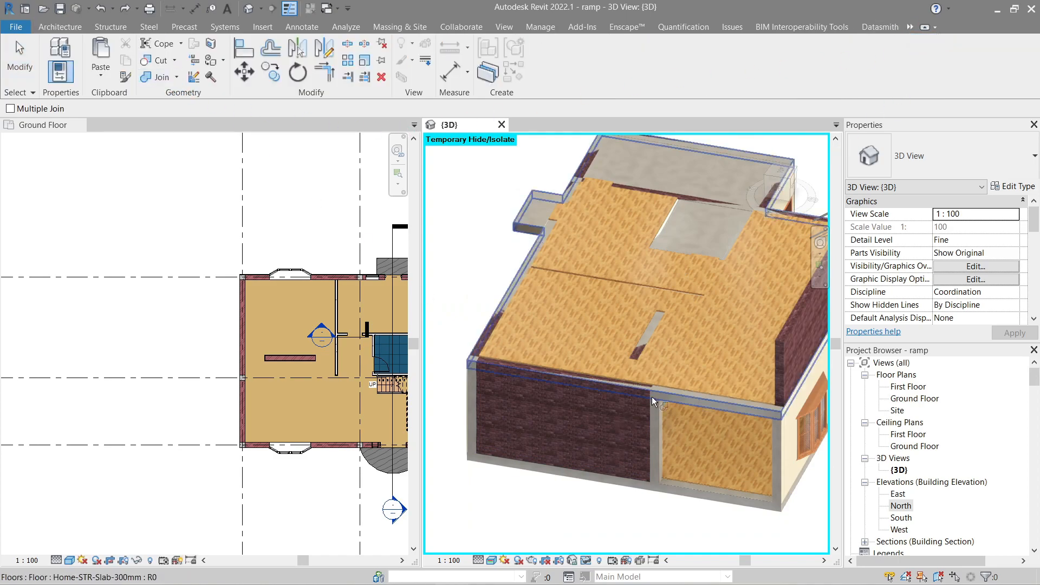
click(688, 396)
click(639, 389)
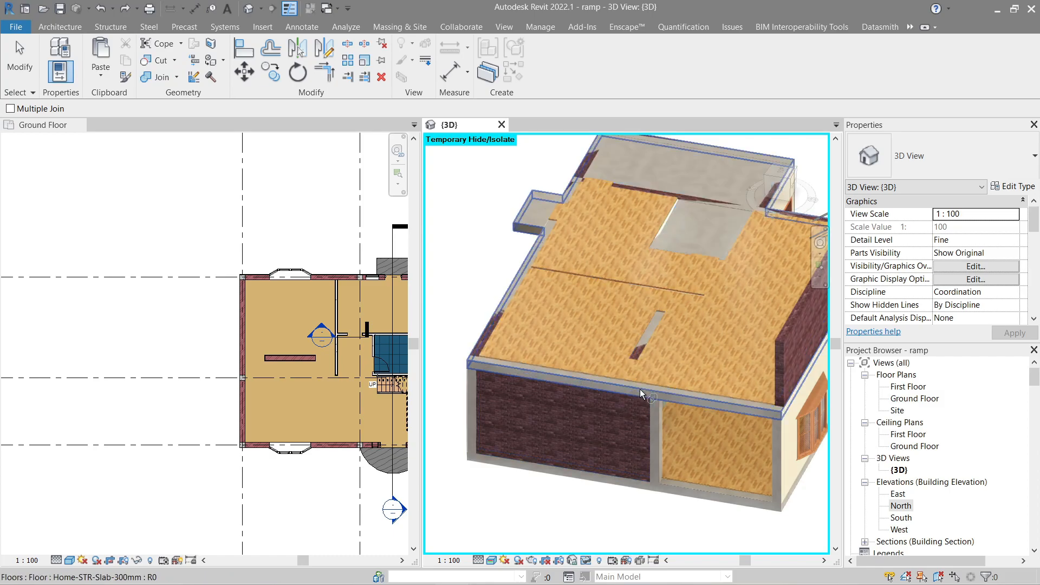
key(Escape)
- Restore the temporarily hidden elements in the 3D view so the whole ground floor is shown again
shift+middle_drag(638, 484, 647, 465)
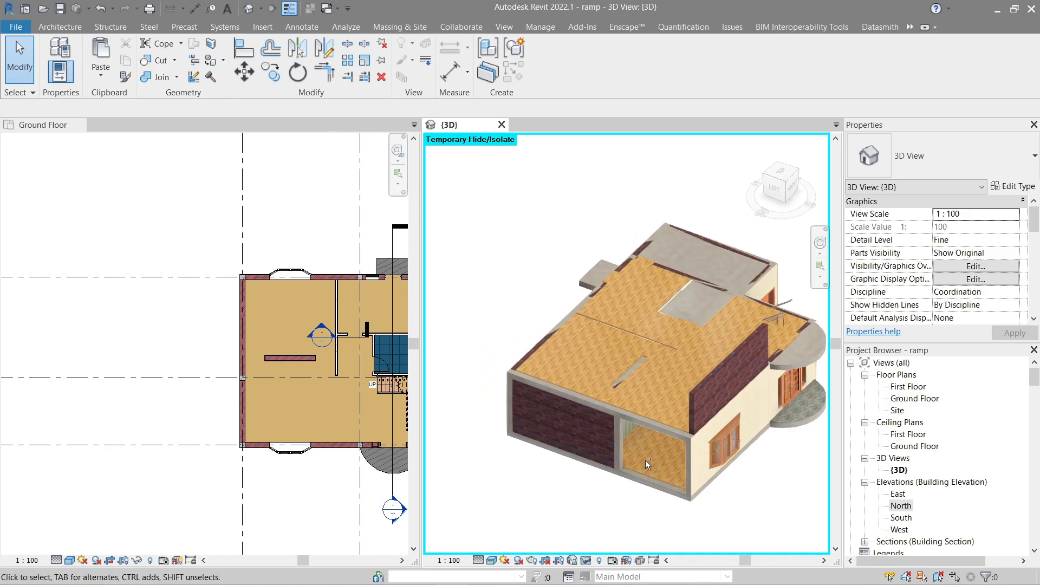
scroll(645, 460, up, 2)
scroll(645, 460, up, 3)
scroll(645, 460, up, 3)
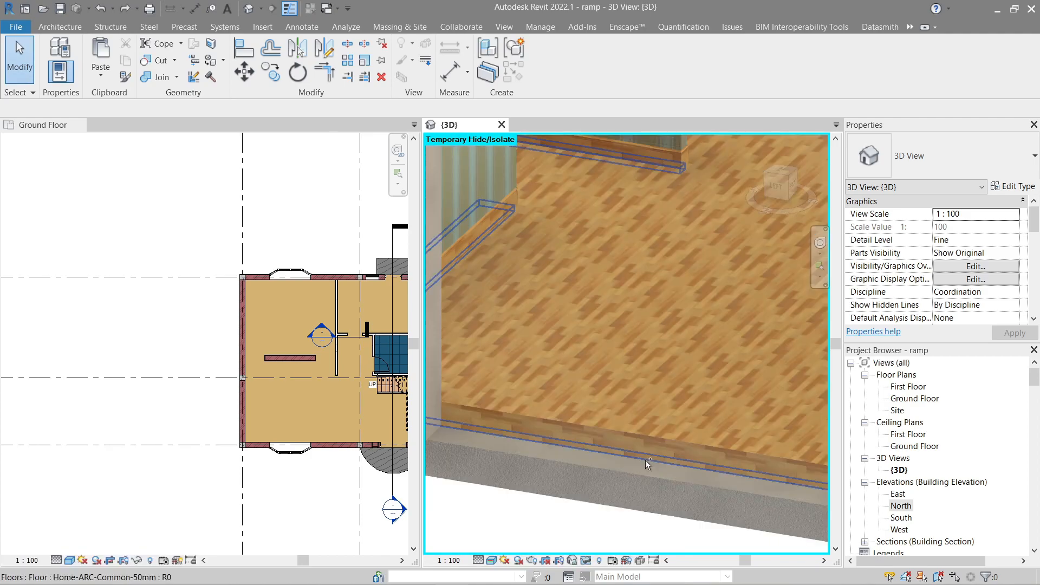
scroll(644, 456, down, 4)
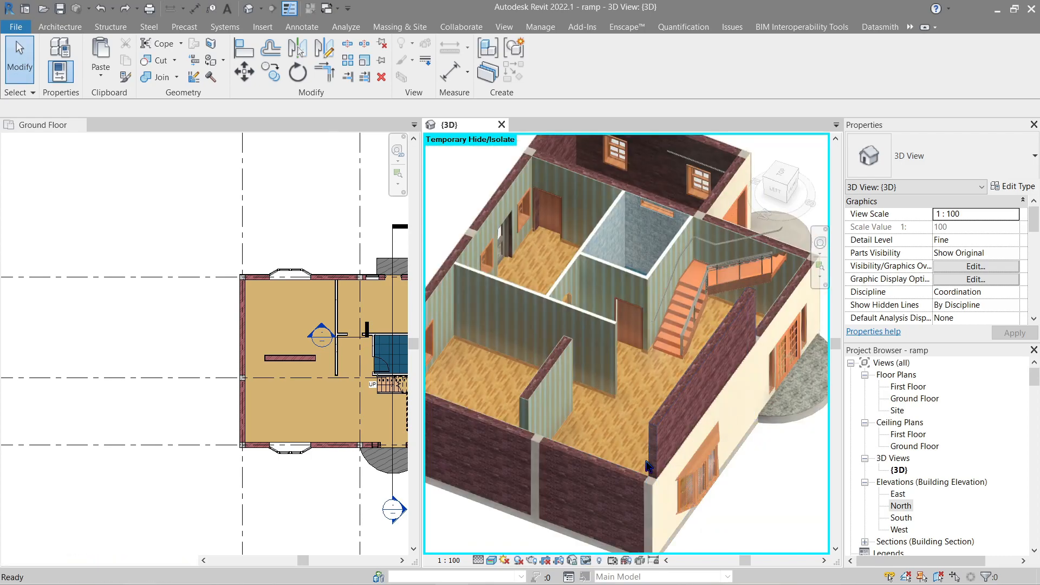
key(h)
key(r)
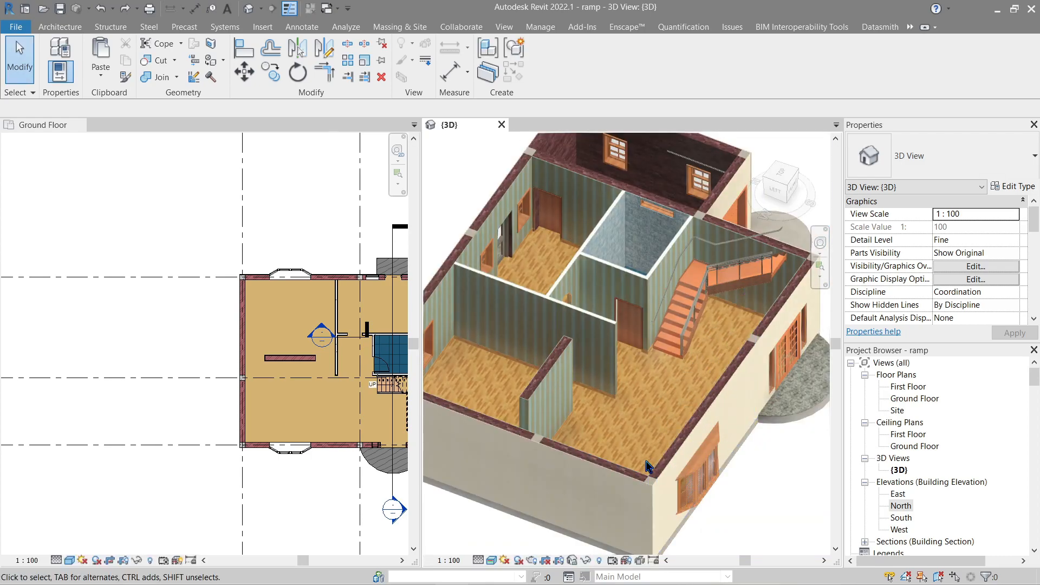
scroll(629, 411, down, 1)
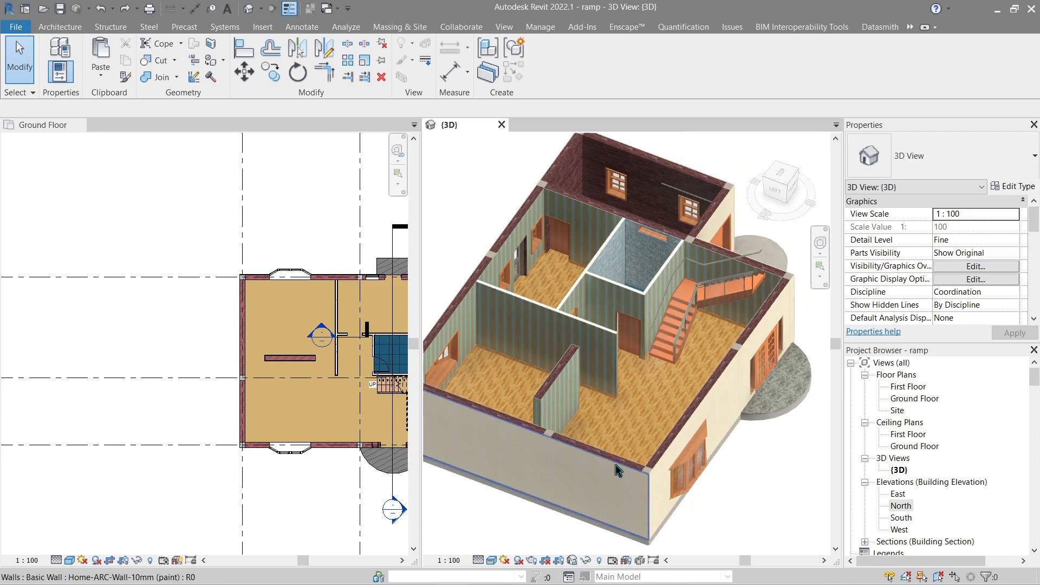
- Set the top constraint of the whole chain of 10 mm painted exterior walls to Up to level: ROOF LEVEL
key(Tab)
click(586, 456)
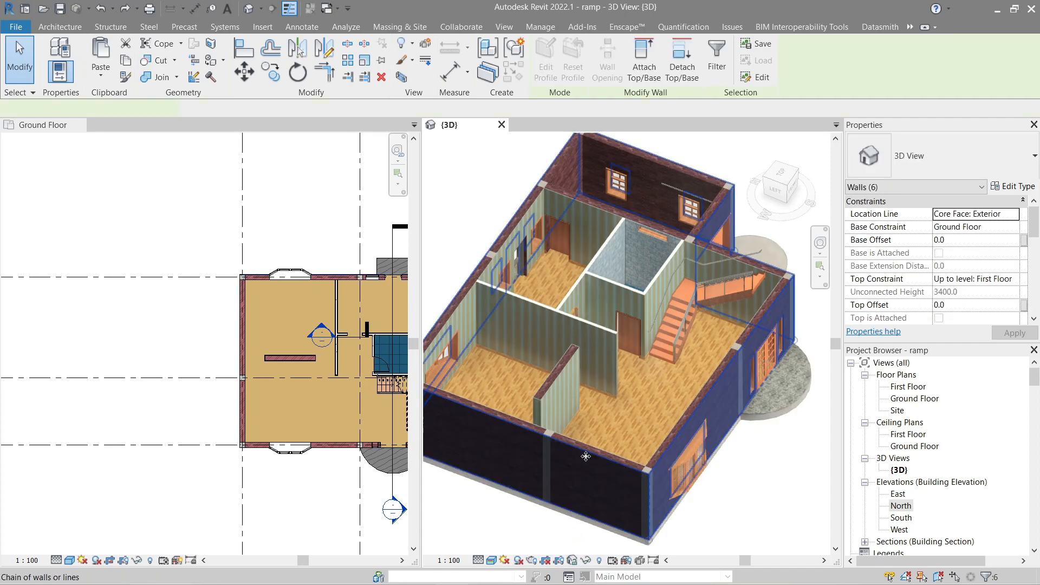
click(1013, 279)
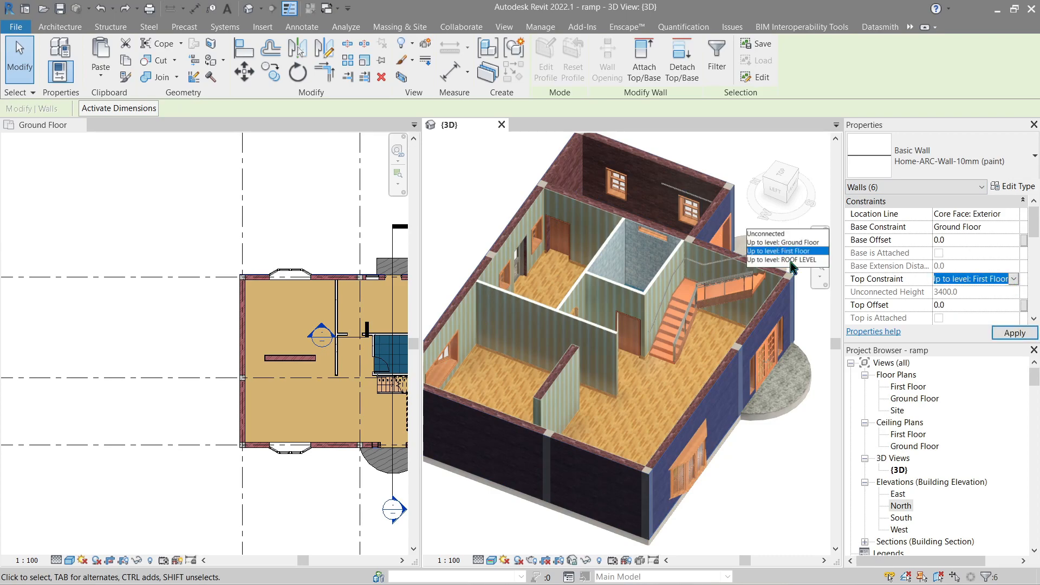
click(792, 259)
click(752, 496)
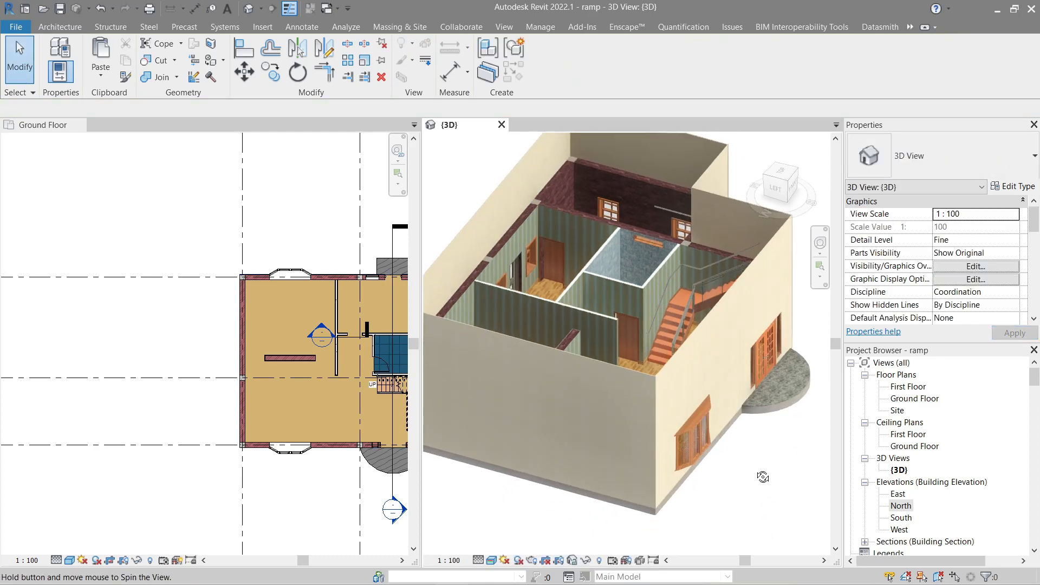
shift+middle_drag(764, 409, 601, 378)
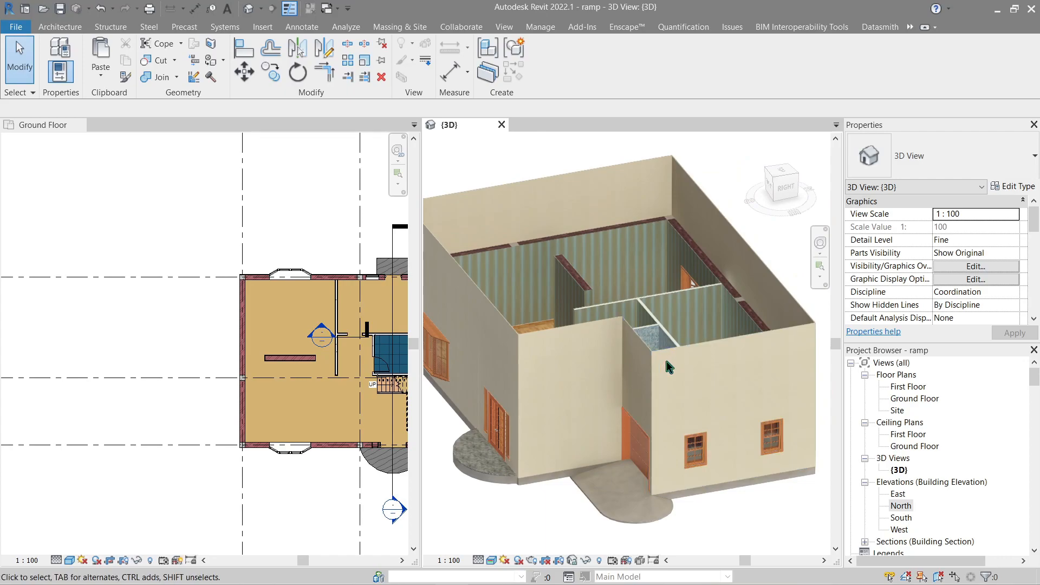
shift+middle_drag(746, 333, 574, 349)
middle_drag(551, 277, 690, 311)
scroll(623, 368, up, 2)
click(585, 292)
key(Delete)
scroll(585, 292, down, 1)
shift+middle_drag(585, 292, 767, 309)
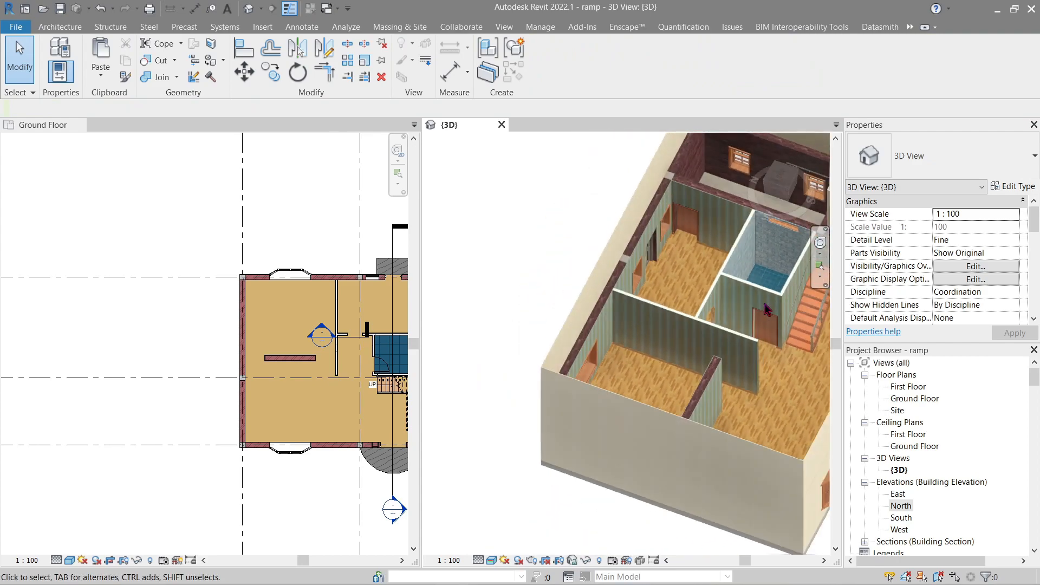
scroll(698, 277, up, 3)
click(560, 239)
shift+middle_drag(560, 240, 622, 281)
scroll(612, 325, down, 2)
key(Escape)
click(572, 283)
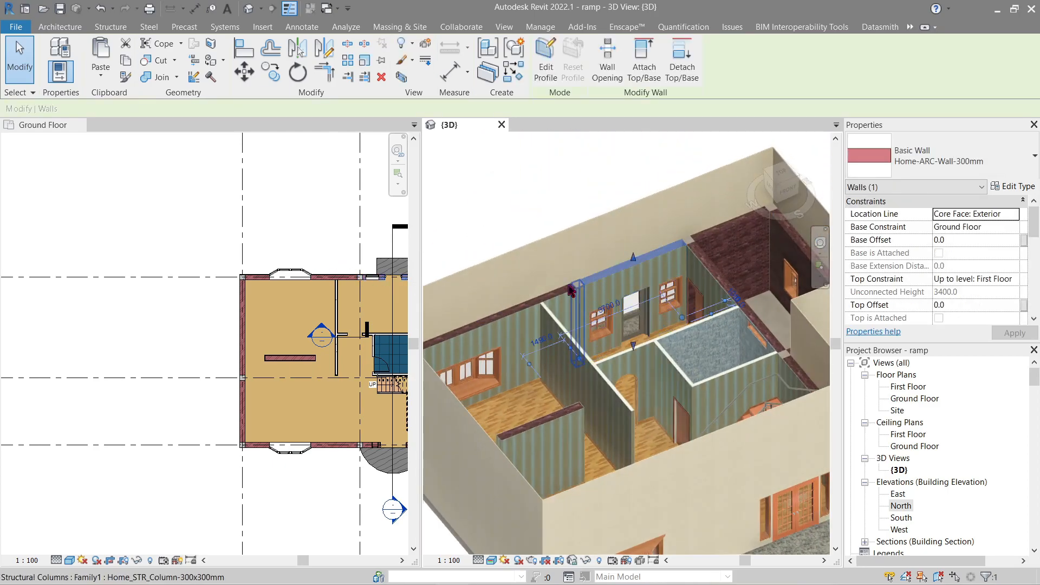
key(Escape)
- Copy four of the outer 300 mm ground-floor brick walls and paste them aligned to the First Floor level
click(554, 293)
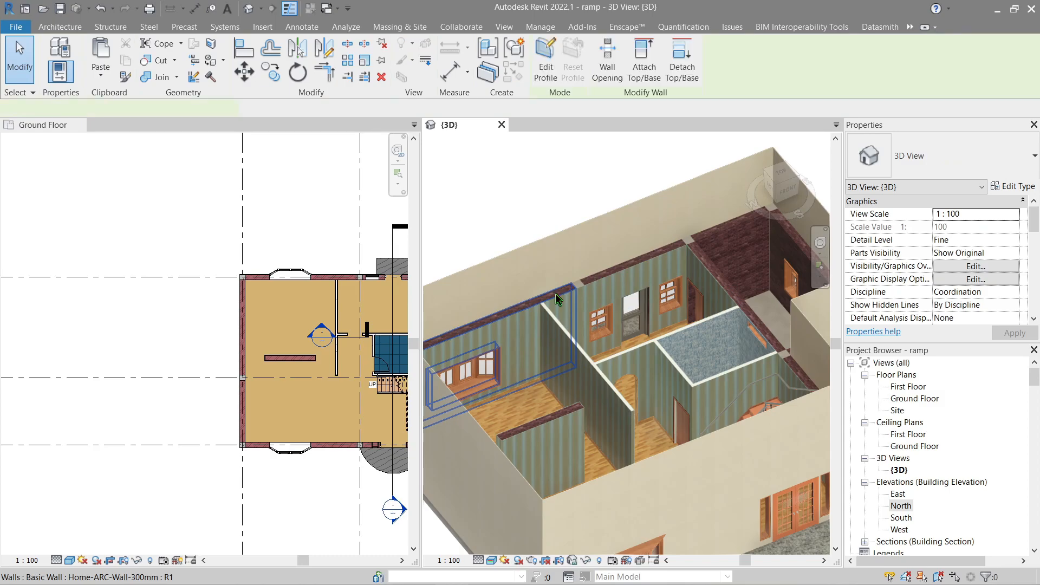
shift+middle_drag(554, 293, 547, 340)
ctrl+click(618, 265)
shift+middle_drag(710, 247, 631, 227)
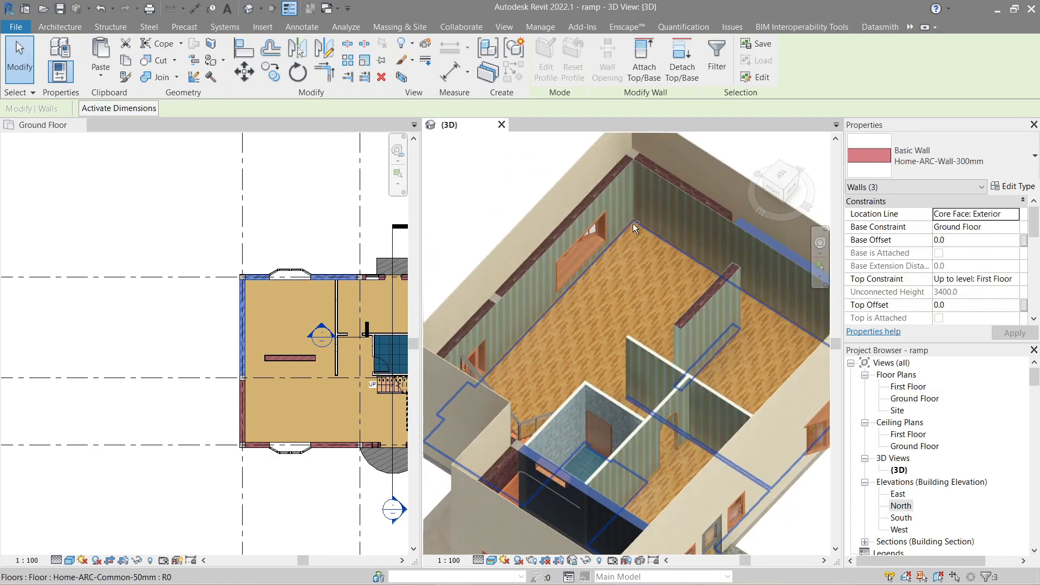
ctrl+click(600, 183)
shift+middle_drag(600, 183, 630, 218)
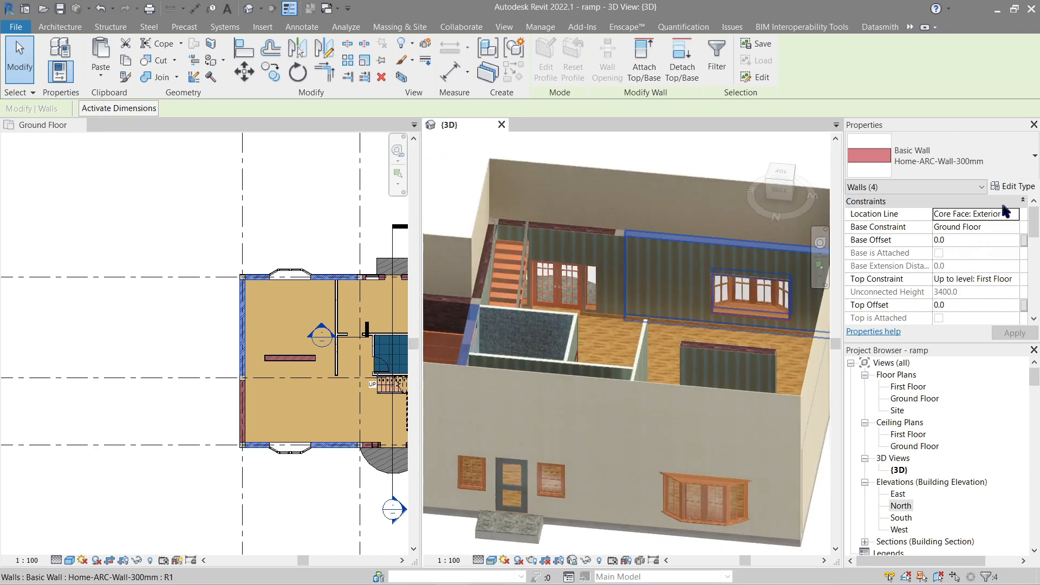
middle_drag(697, 235, 450, 267)
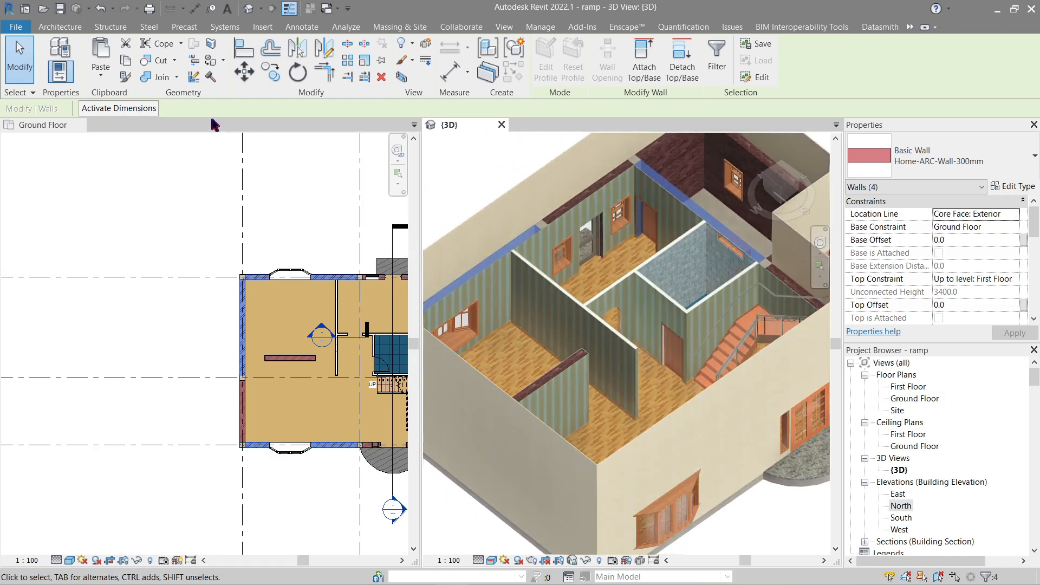
click(95, 86)
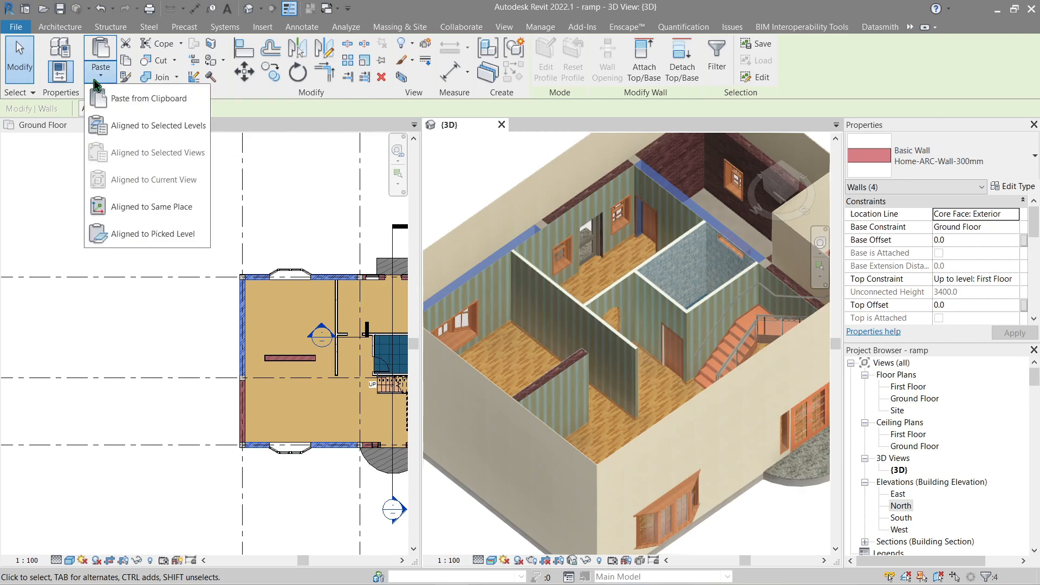
click(117, 126)
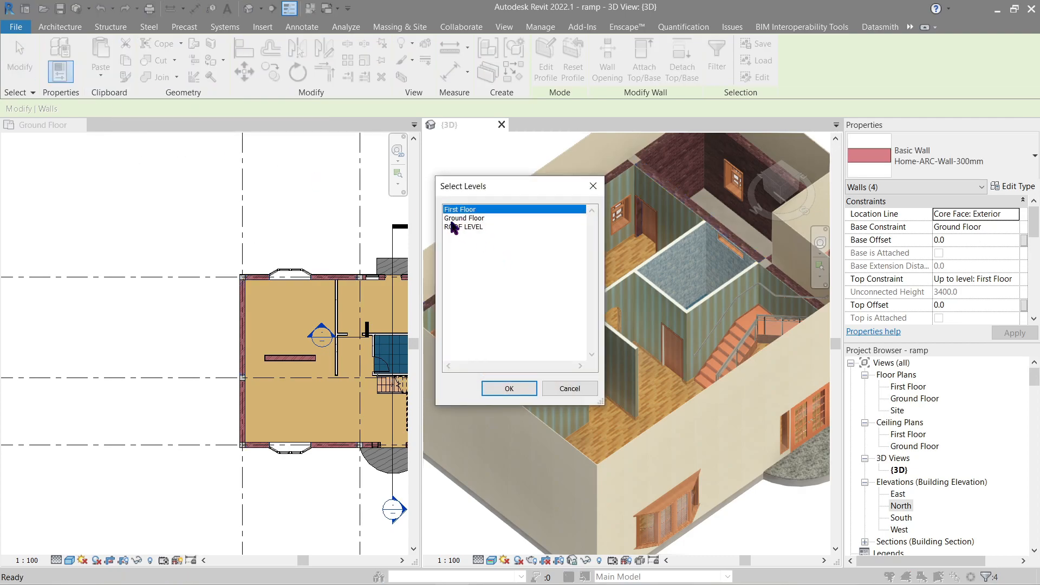
click(509, 388)
key(Escape)
shift+middle_drag(504, 369, 533, 324)
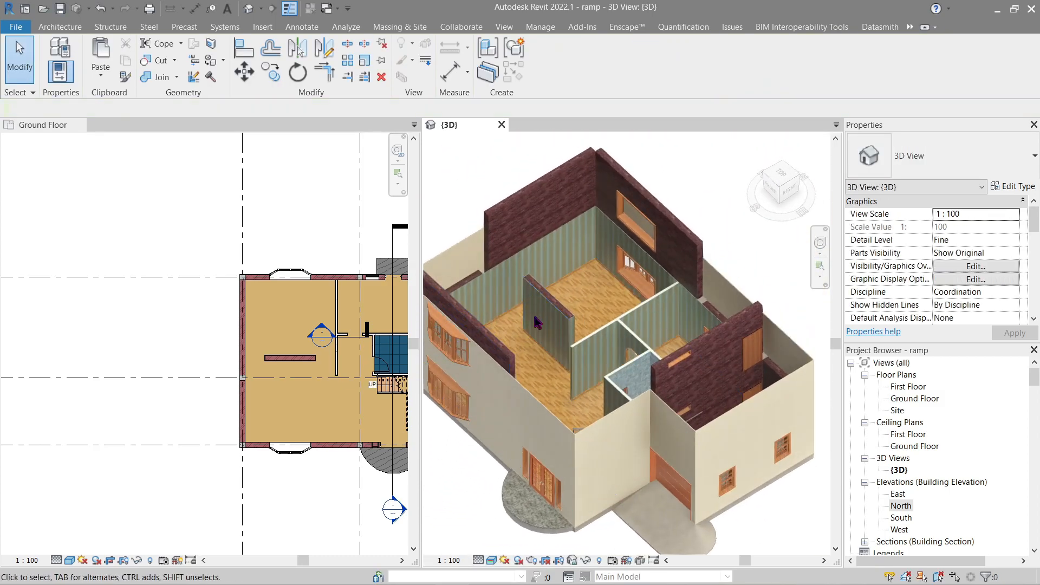
- Delete the copied windows and door from the first-floor brick walls
click(461, 342)
key(Delete)
click(465, 349)
key(Delete)
shift+middle_drag(523, 357, 581, 347)
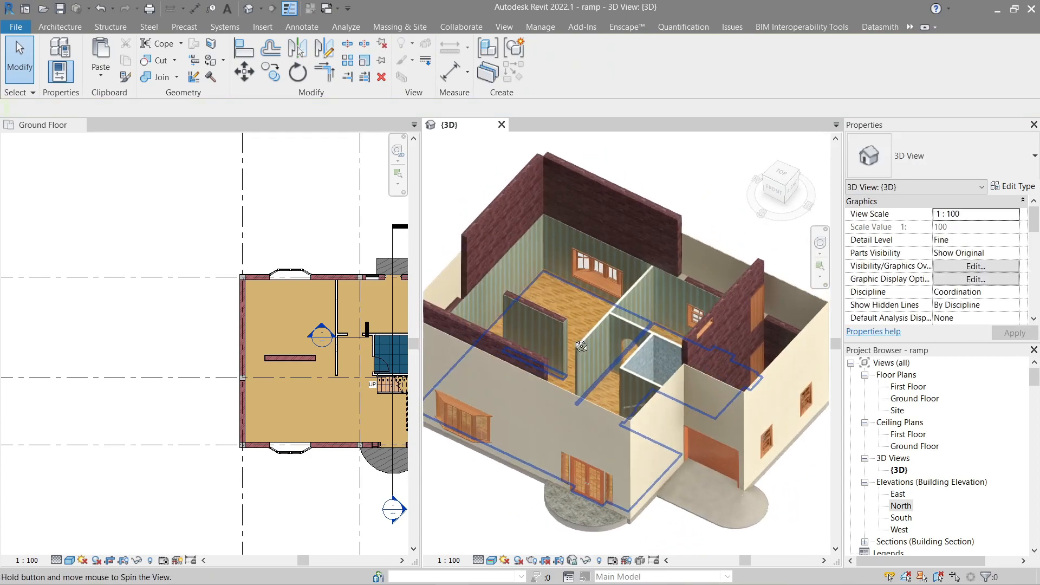
click(760, 319)
key(Escape)
shift+middle_drag(760, 318, 716, 313)
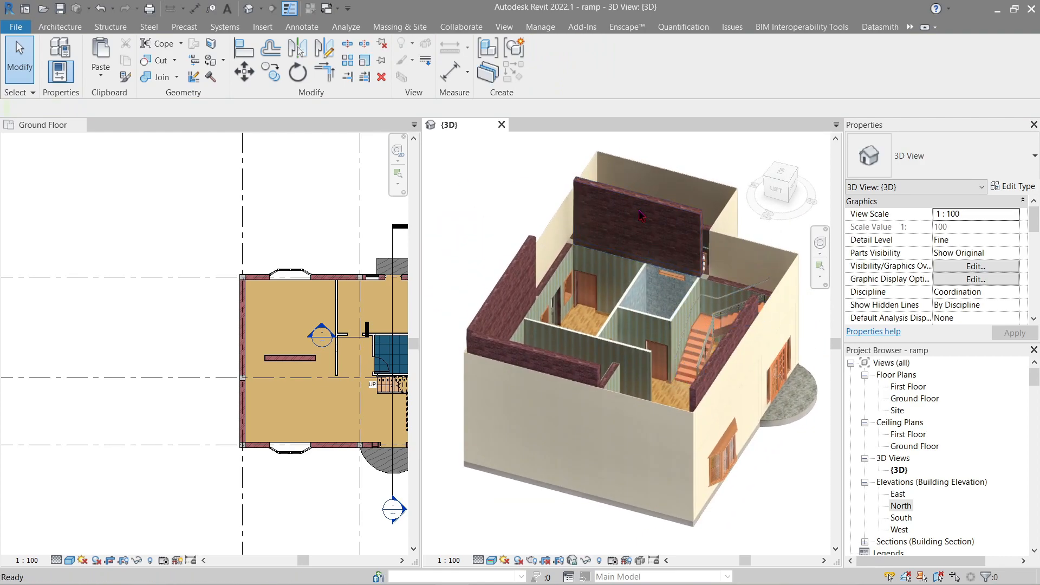
- Trim and extend the first-floor brick walls to each other with Trim/Extend to Corner to close the building's corners
key(t)
key(r)
click(629, 196)
shift+middle_drag(527, 248, 787, 216)
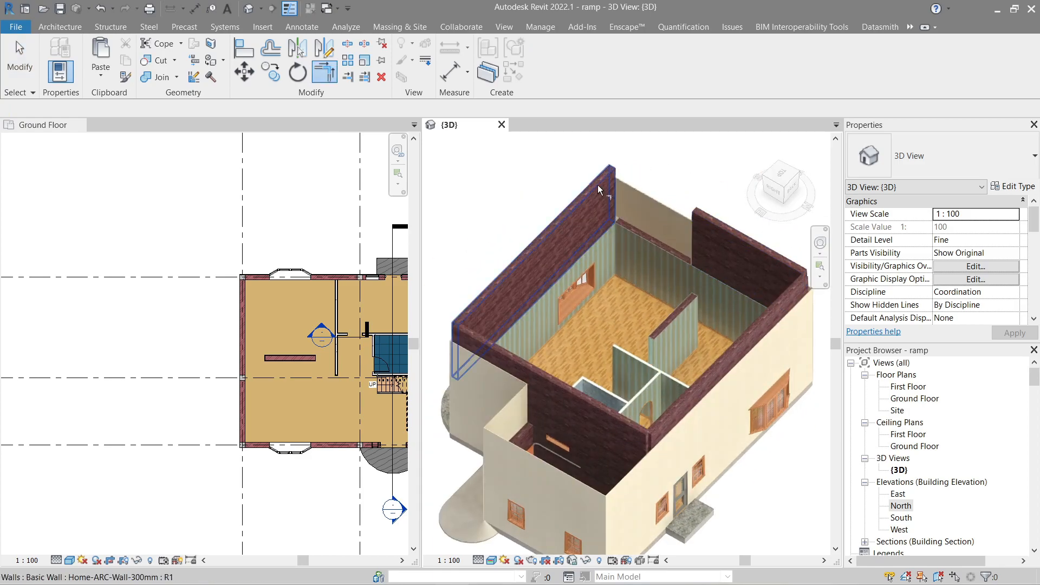
shift+middle_drag(723, 238, 883, 299)
scroll(450, 322, up, 4)
scroll(465, 320, up, 3)
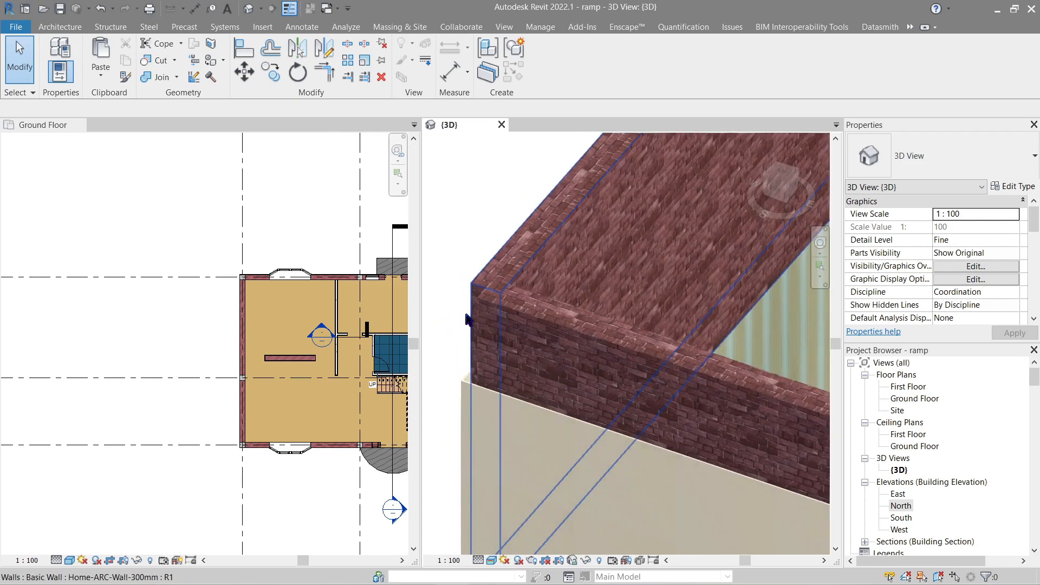
scroll(467, 320, up, 2)
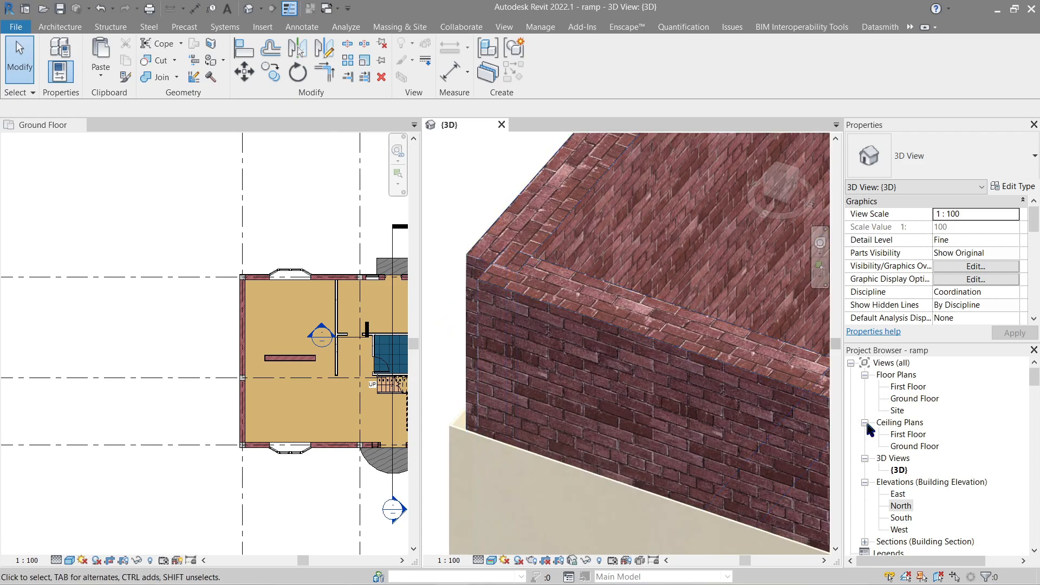
- Open the First Floor plan and hide the imported CAD DWG.dwg in its visibility overrides
double_click(908, 386)
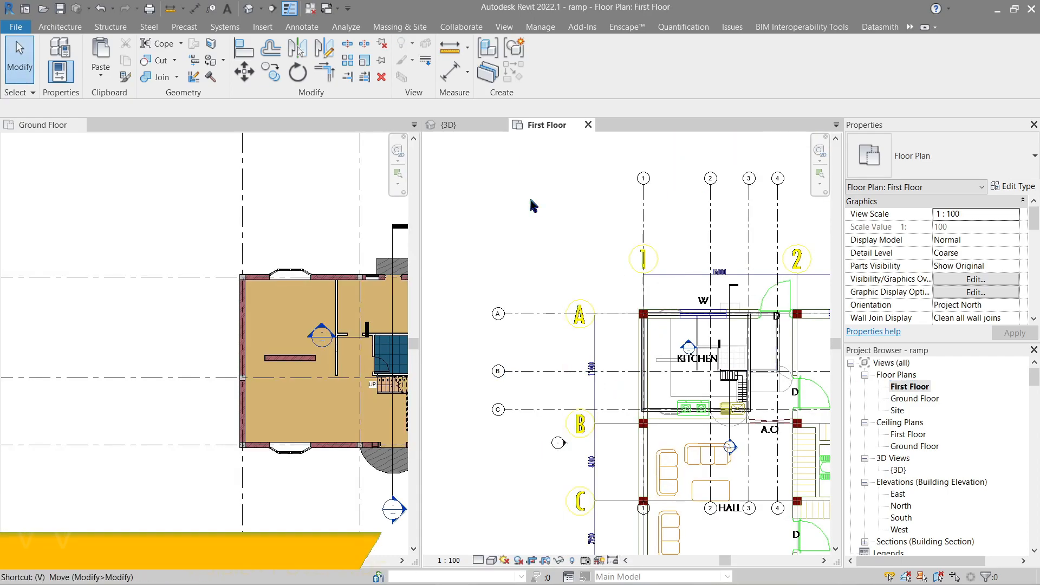
key(v)
key(v)
click(325, 134)
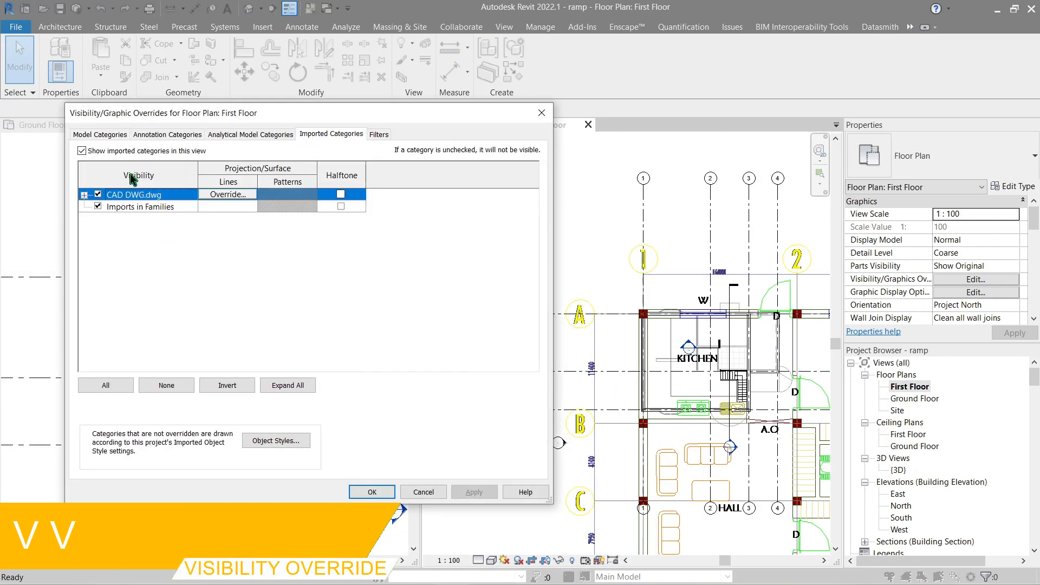
click(368, 489)
middle_click(569, 426)
middle_click(568, 425)
- Pull both first-floor brick walls' ends back from the plan's lower-left corner, leaving the horizontal wall about 730 mm clear of the vertical one
scroll(527, 238, up, 6)
scroll(548, 310, up, 5)
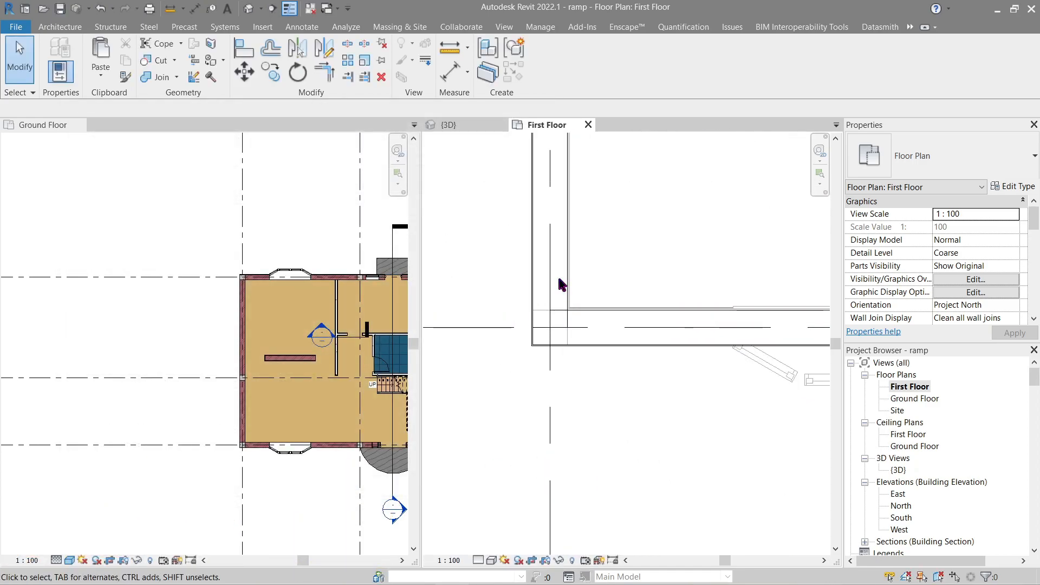
click(567, 286)
scroll(566, 287, up, 1)
middle_drag(567, 295, 568, 356)
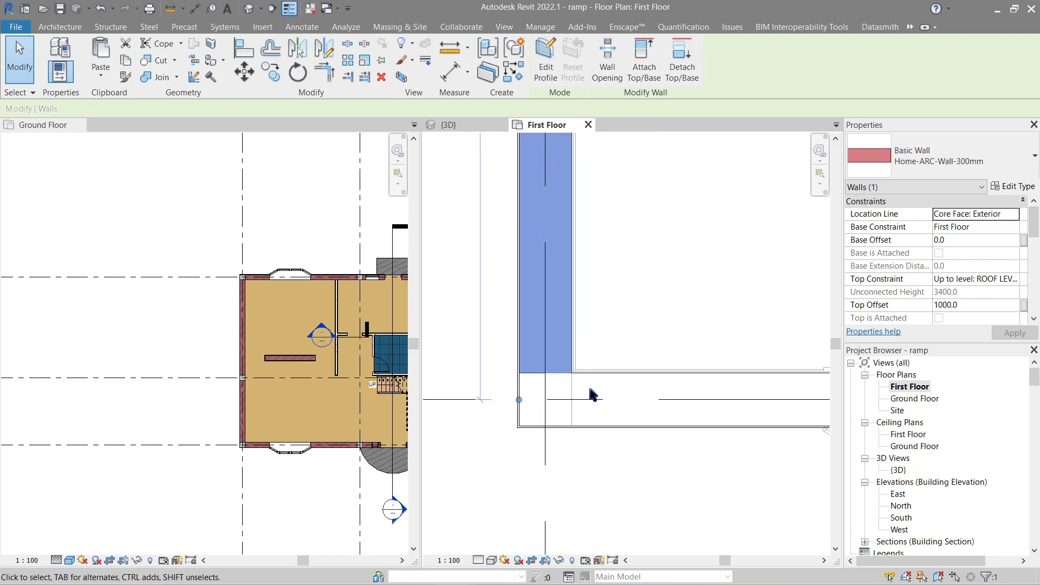
click(466, 130)
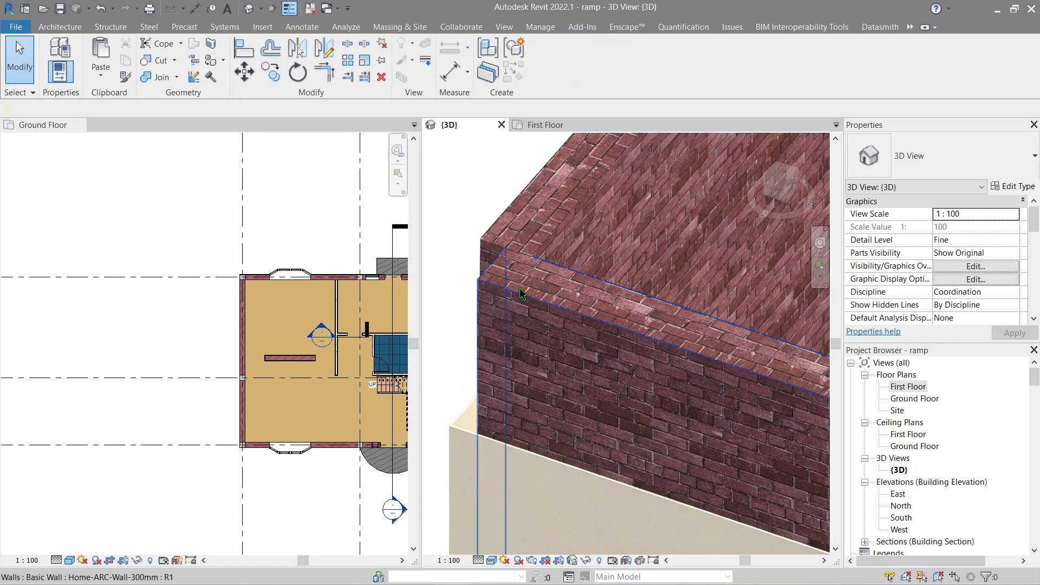
click(539, 127)
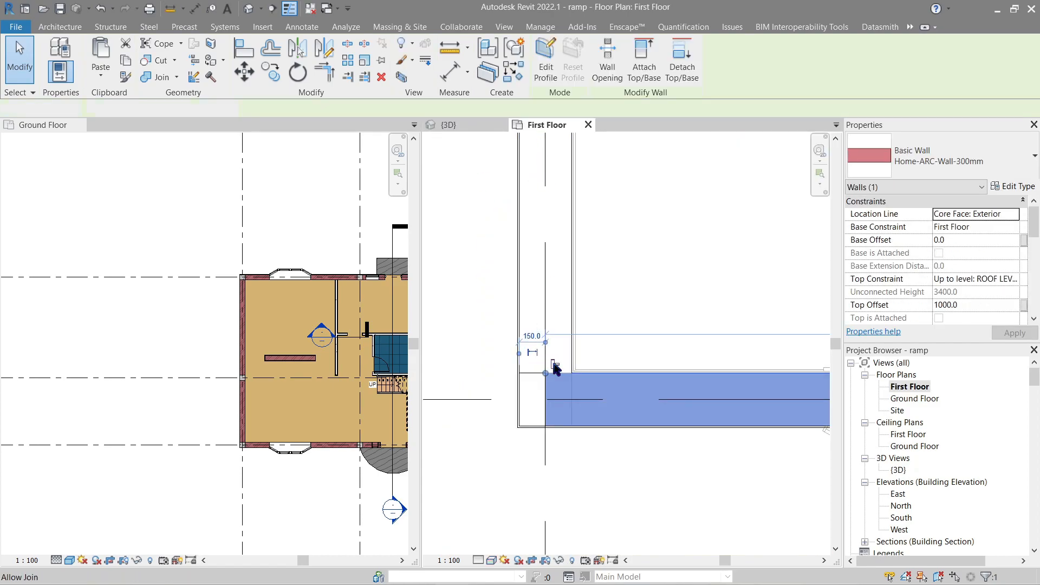
click(551, 398)
drag(545, 373, 700, 372)
click(801, 566)
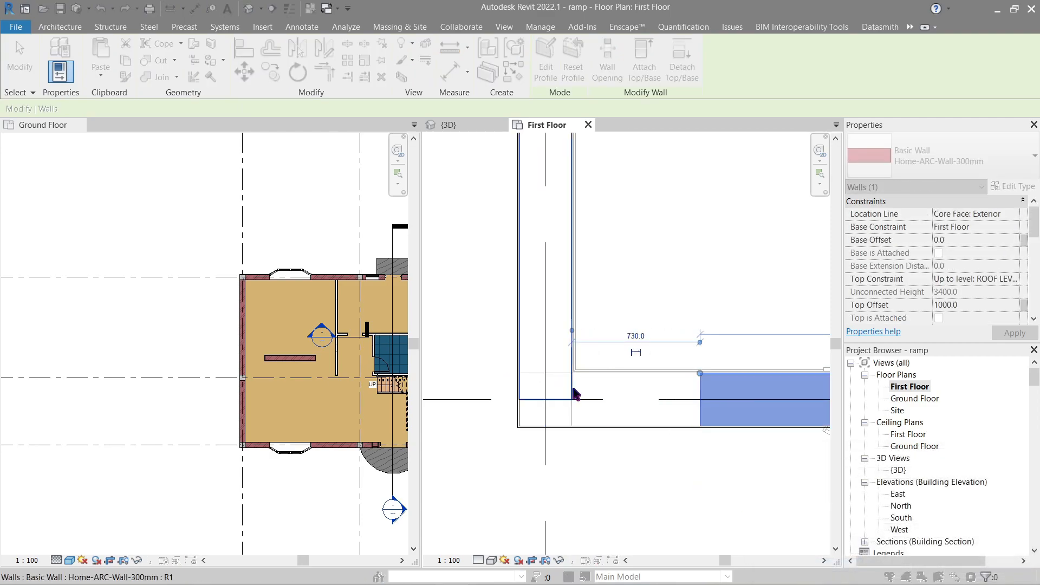
click(563, 392)
drag(520, 378, 521, 313)
- Rejoin the two shortened brick walls at the lower-left corner with Trim/Extend to Corner and check the corner in 3D
click(576, 393)
key(t)
key(r)
click(560, 313)
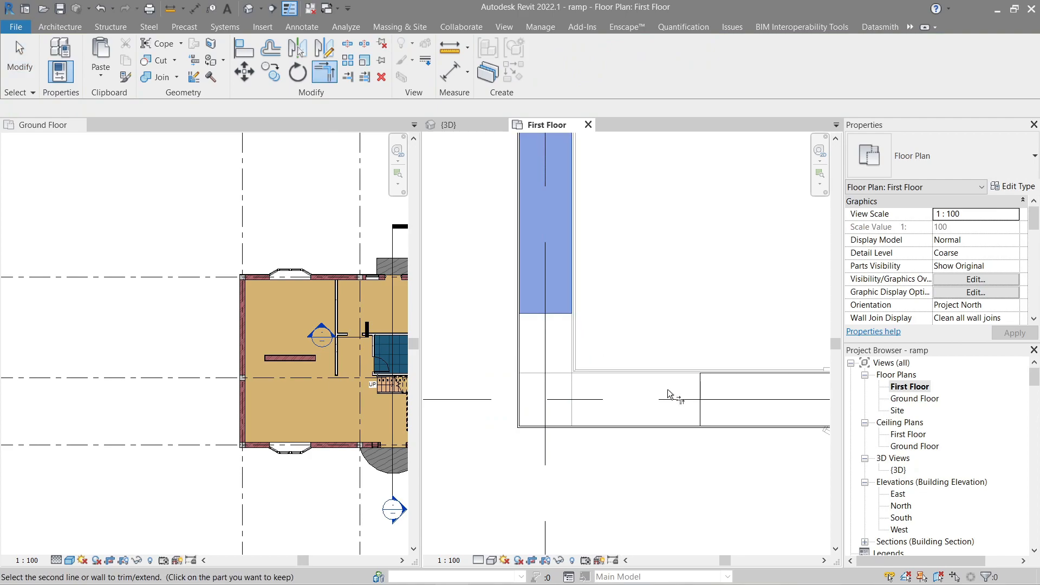
click(704, 391)
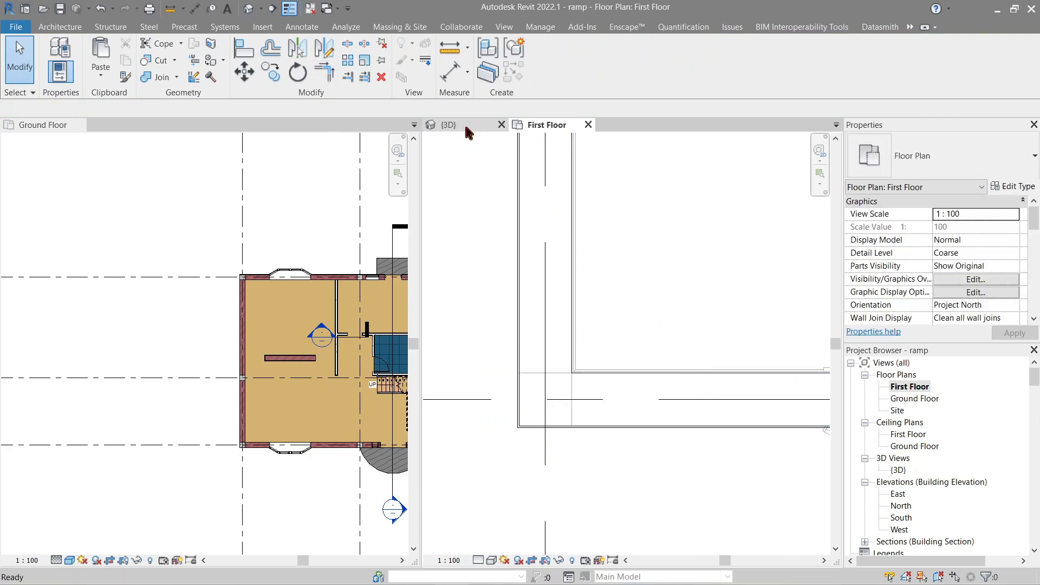
click(466, 128)
scroll(534, 343, down, 4)
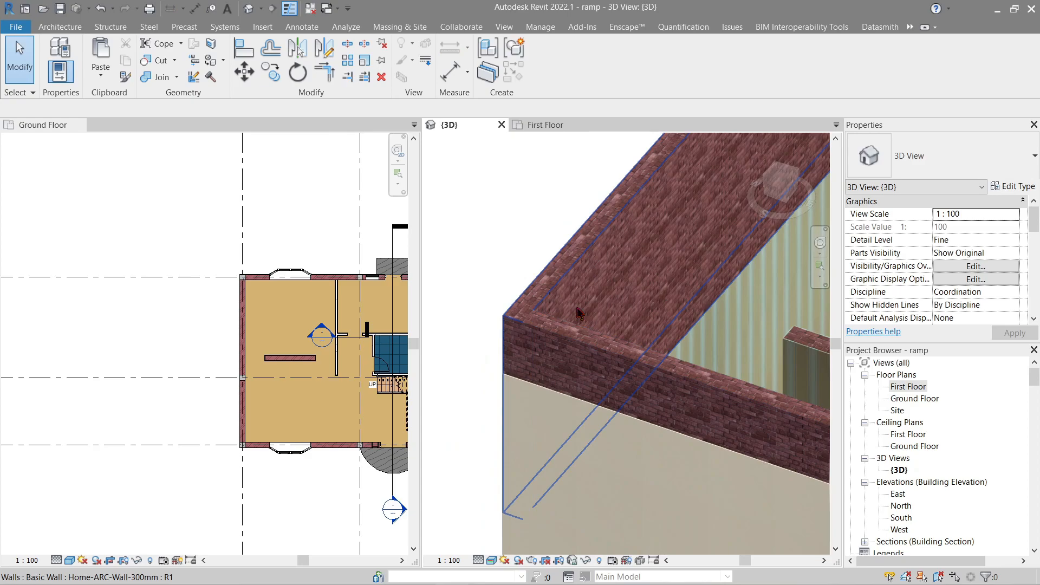
scroll(578, 313, down, 2)
middle_drag(624, 285, 607, 360)
scroll(679, 378, up, 5)
scroll(596, 445, down, 2)
- Pull the ends of both first-floor brick walls back from the lower-right corner of the First Floor plan
click(545, 126)
scroll(692, 391, down, 2)
middle_drag(806, 382, 482, 404)
scroll(687, 390, down, 2)
click(521, 385)
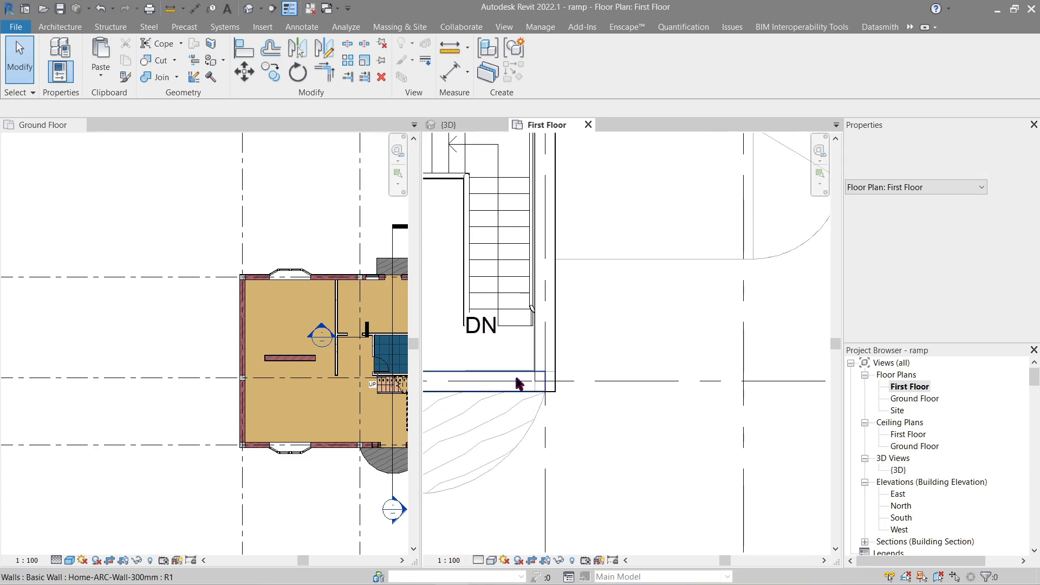
scroll(543, 375, up, 2)
middle_drag(542, 374, 543, 340)
click(530, 318)
drag(545, 334, 476, 342)
click(533, 309)
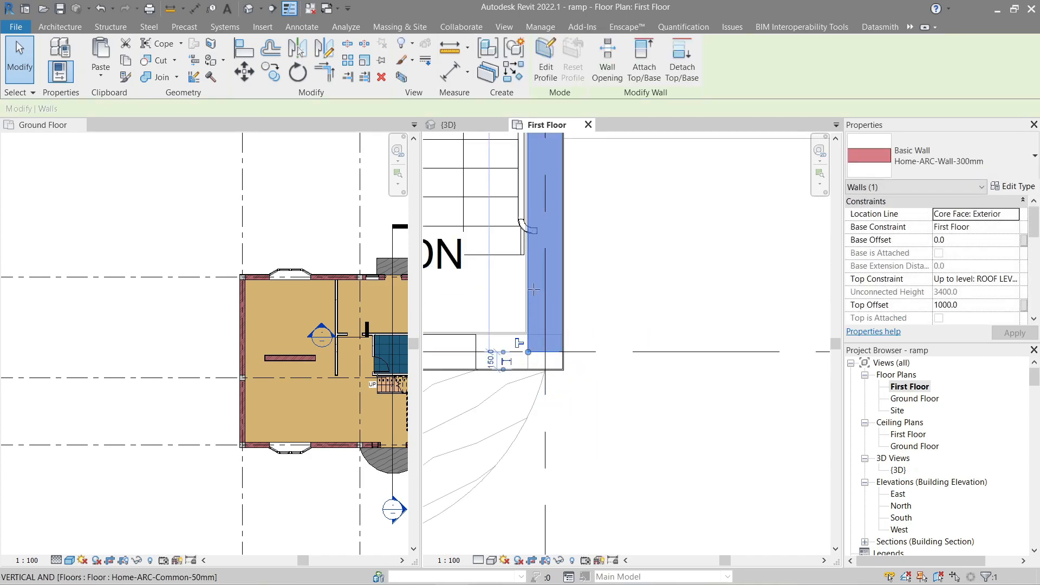
drag(533, 292, 531, 283)
- Rejoin the two shortened brick walls at the plan's lower-right corner with Trim/Extend to Corner
click(523, 308)
middle_drag(524, 308, 639, 335)
click(644, 304)
click(593, 369)
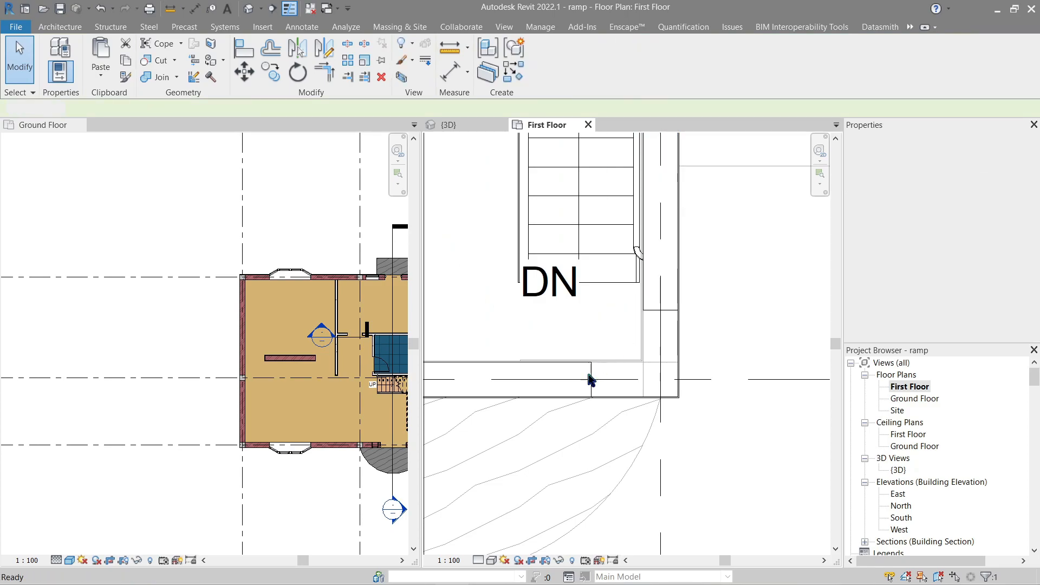
- Pull both brick walls' ends back from the plan's upper-right corner, leaving the vertical wall about 550 mm clear of the horizontal one
scroll(593, 374, down, 2)
middle_drag(581, 269, 643, 507)
middle_drag(647, 254, 638, 446)
click(670, 349)
scroll(670, 342, up, 3)
drag(659, 290, 664, 344)
click(636, 283)
drag(674, 261, 601, 264)
click(662, 352)
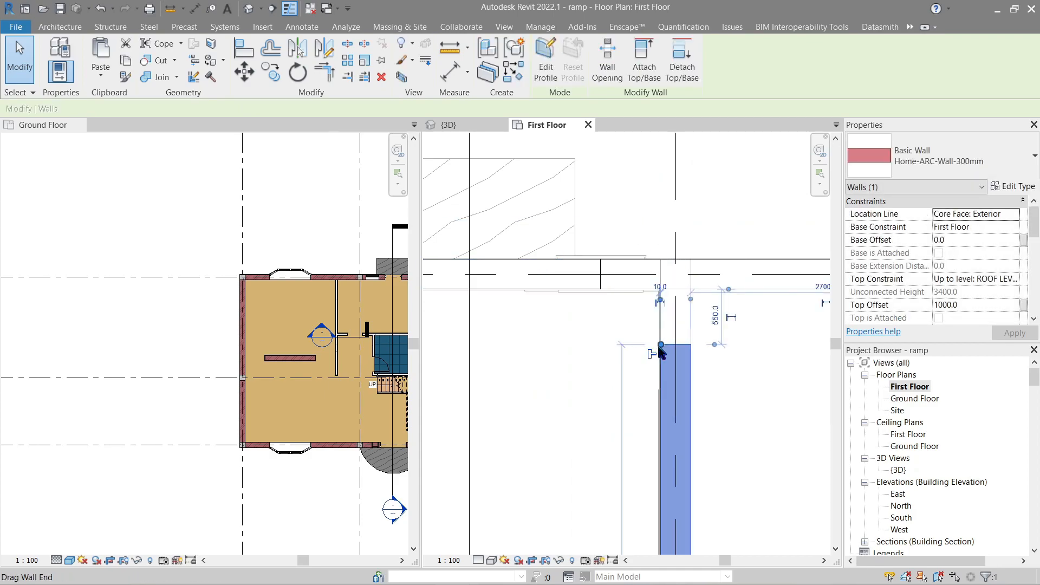
- Rejoin the vertical and horizontal brick walls at the plan's upper-right corner with Trim/Extend to Corner
key(Escape)
key(t)
key(r)
click(672, 345)
click(593, 288)
- Pull both brick walls' ends back from the plan's upper-left corner, leaving the horizontal wall about 850 mm clear of the vertical one
scroll(591, 306, down, 3)
middle_drag(648, 396, 1029, 395)
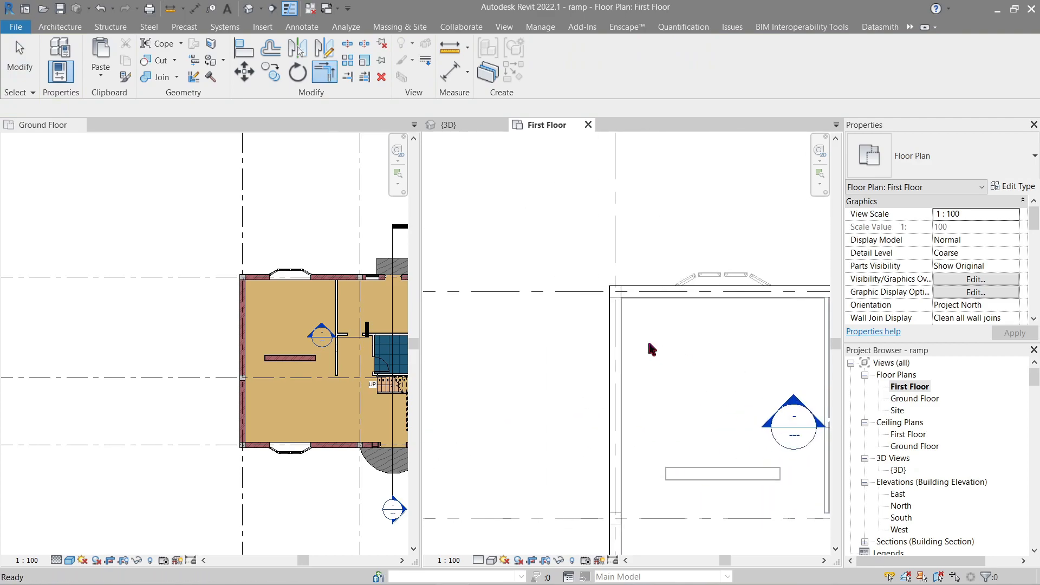
click(617, 318)
drag(617, 298, 614, 328)
scroll(614, 329, up, 2)
click(648, 273)
drag(618, 273, 685, 258)
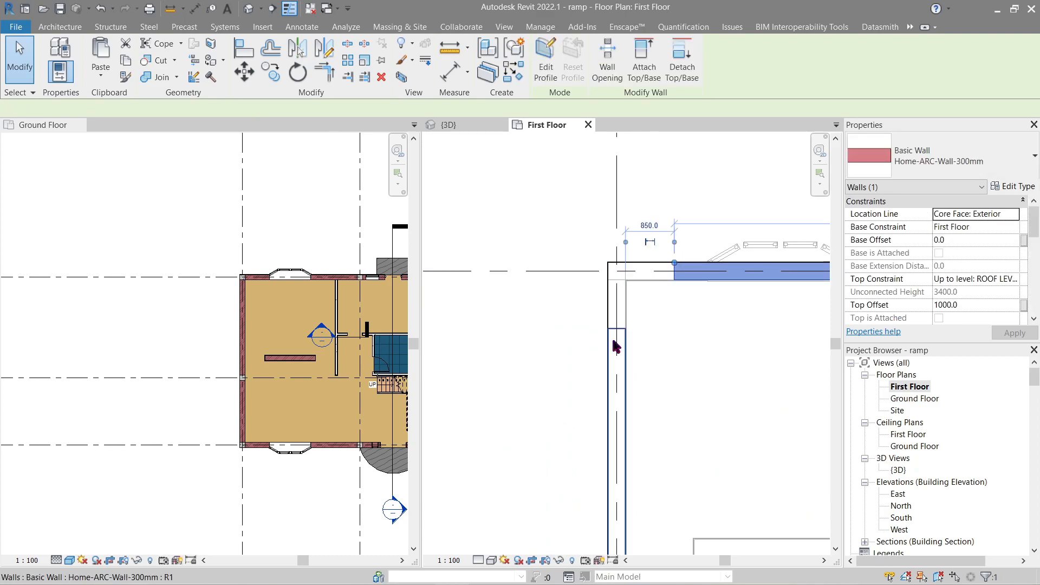
- Rejoin the two brick walls at the plan's upper-left corner with Trim/Extend to Corner and leave the command
click(618, 340)
key(t)
key(r)
click(616, 341)
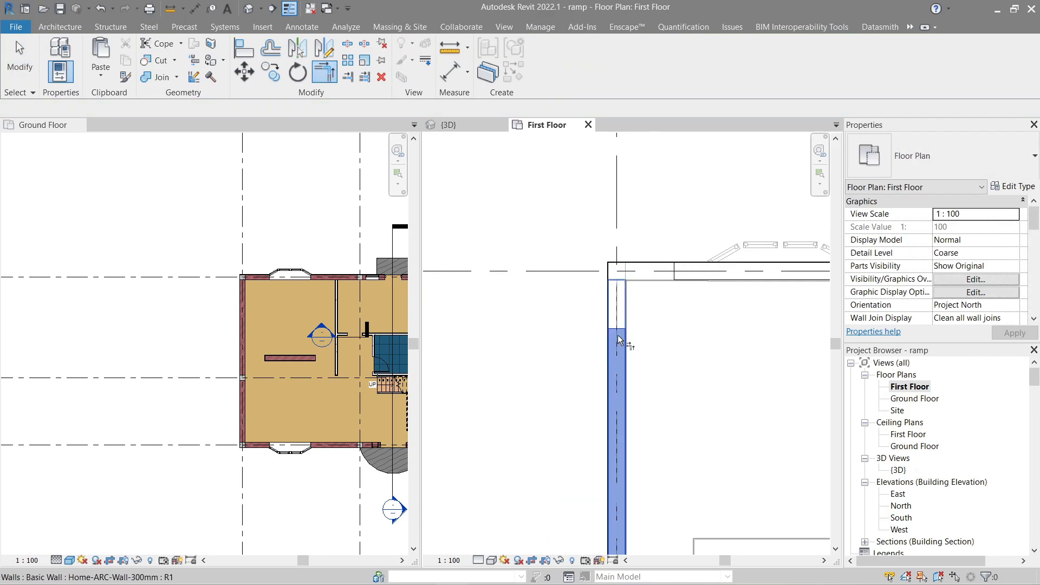
click(678, 276)
key(Escape)
- Close the First Floor plan and examine the upper-storey walls, the annex and the first floor above the staircase in 3D
click(588, 125)
shift+middle_drag(582, 312, 661, 328)
scroll(661, 360, down, 1)
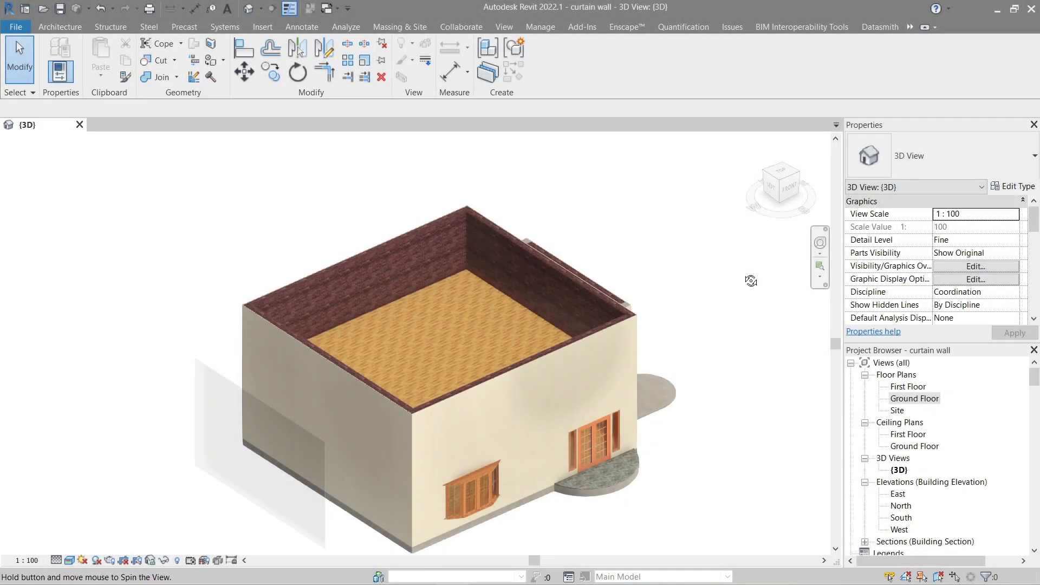
shift+middle_drag(751, 281, 268, 244)
shift+middle_drag(699, 222, 339, 340)
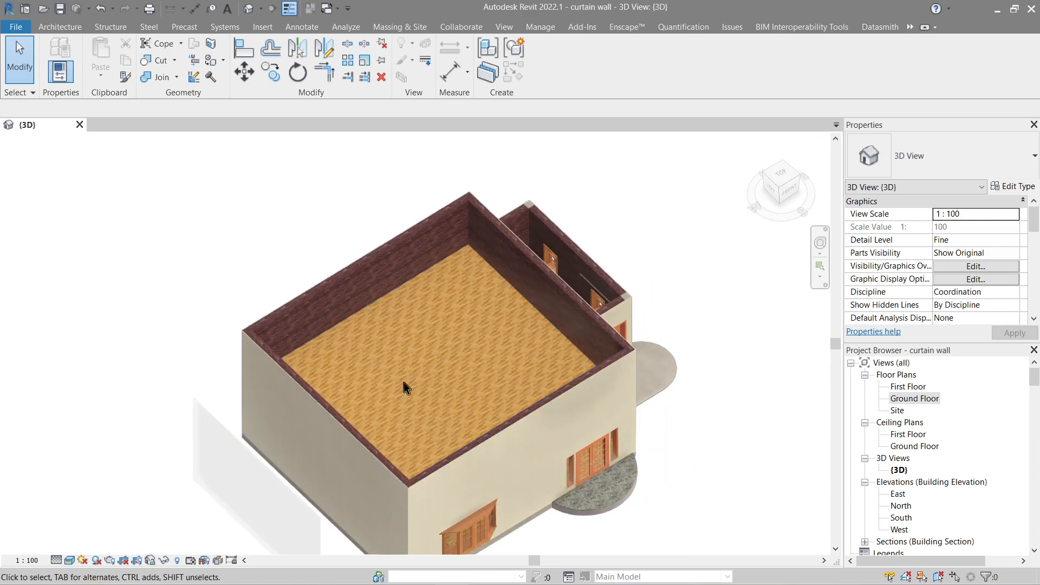
shift+middle_drag(402, 381, 225, 309)
scroll(564, 339, up, 3)
shift+middle_drag(791, 356, 728, 302)
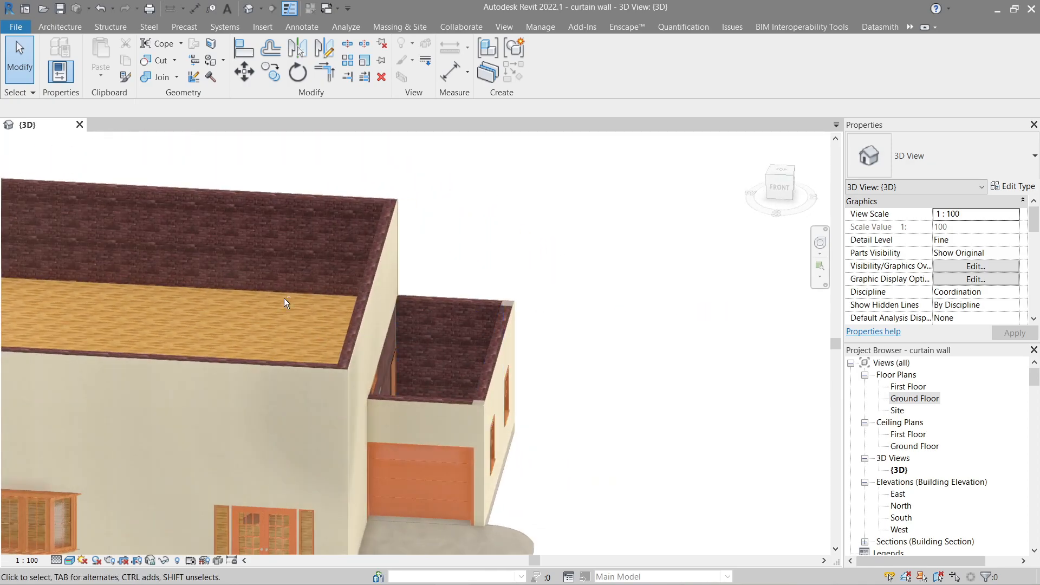
shift+middle_drag(248, 290, 593, 335)
scroll(423, 420, up, 6)
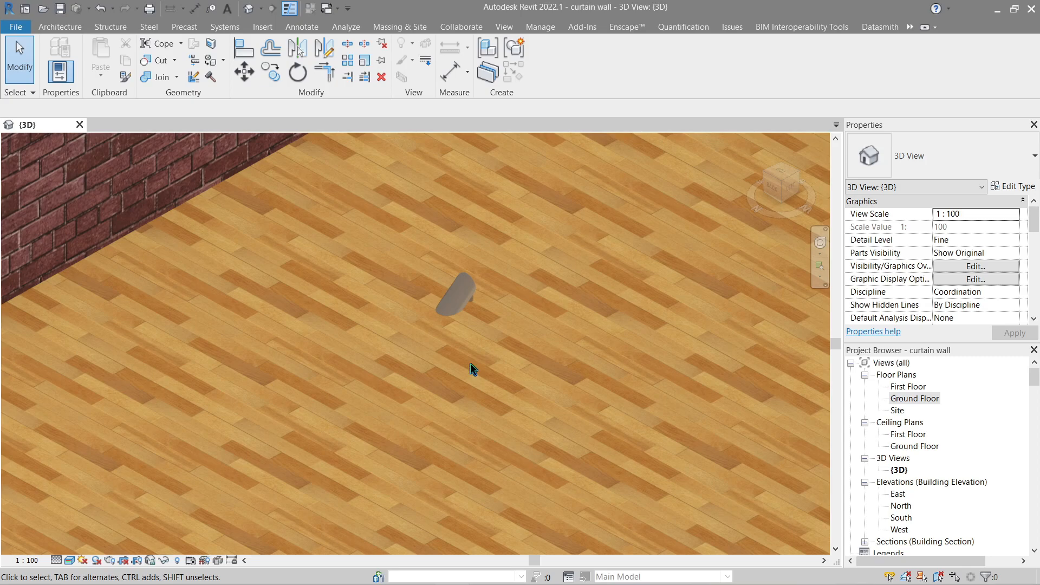
scroll(470, 362, down, 5)
middle_drag(540, 358, 518, 378)
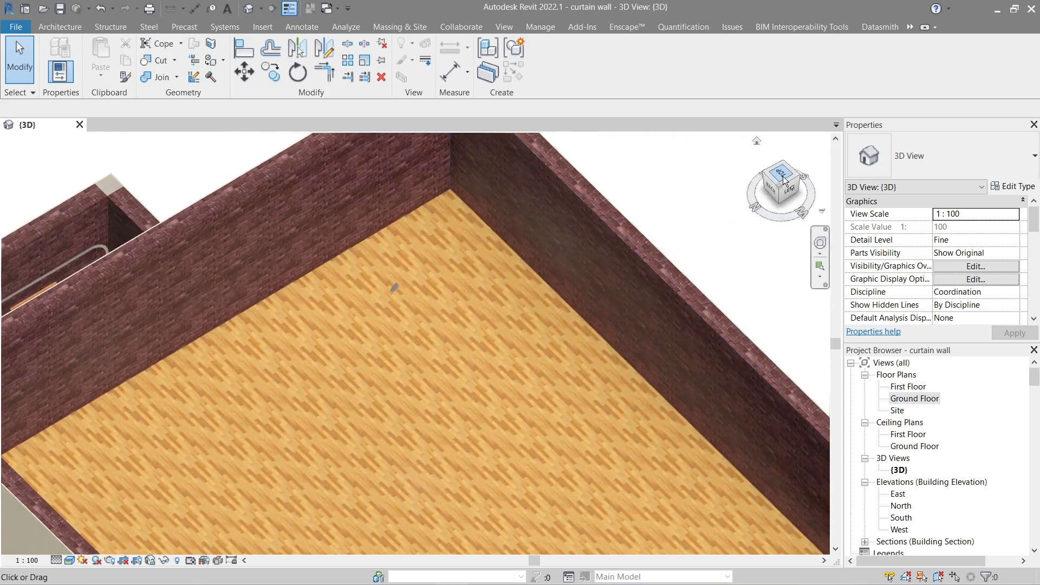
- Look at the 3D model from the top and temporarily hide the first floor's Home-ARC-Common-50mm wood finish
click(781, 181)
scroll(452, 376, up, 2)
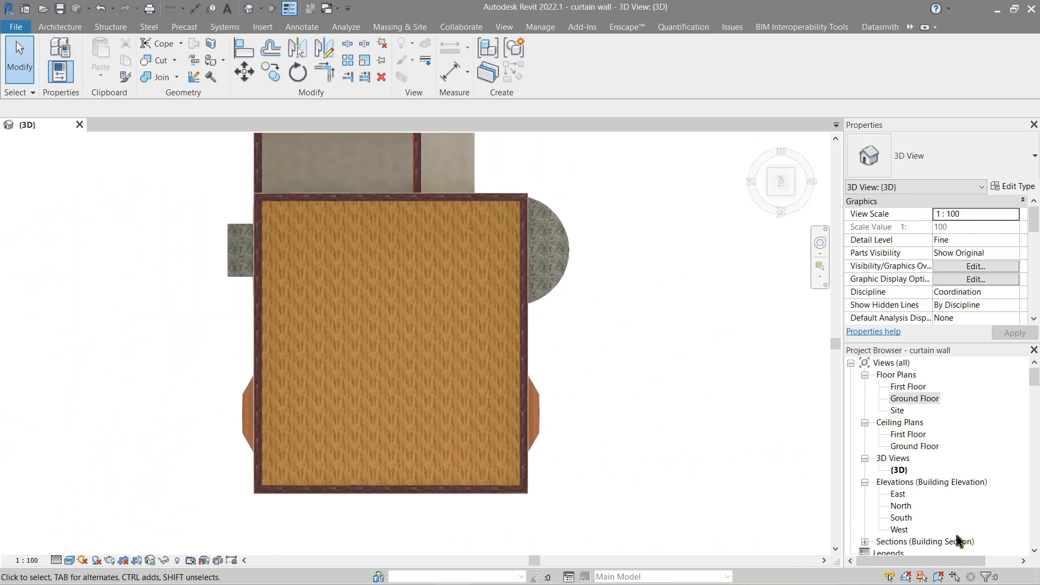
click(383, 359)
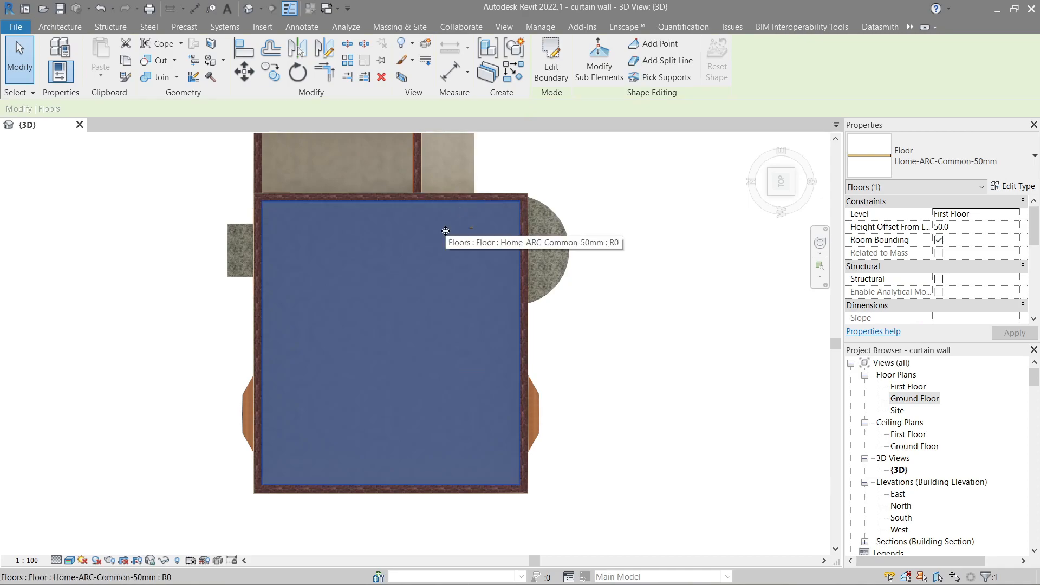
key(h)
key(h)
- Edit the boundary of the Home-STR-Slab-100mm first-floor slab and sketch a rectangular opening over the stair's upper flight
click(423, 292)
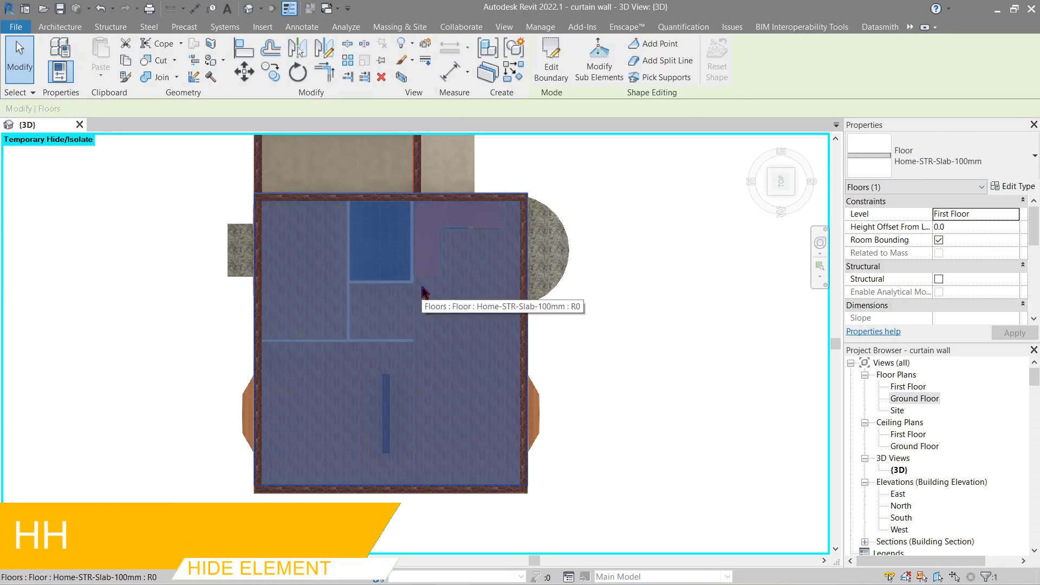
click(557, 69)
scroll(439, 214, up, 5)
middle_drag(481, 219, 500, 260)
scroll(503, 259, up, 3)
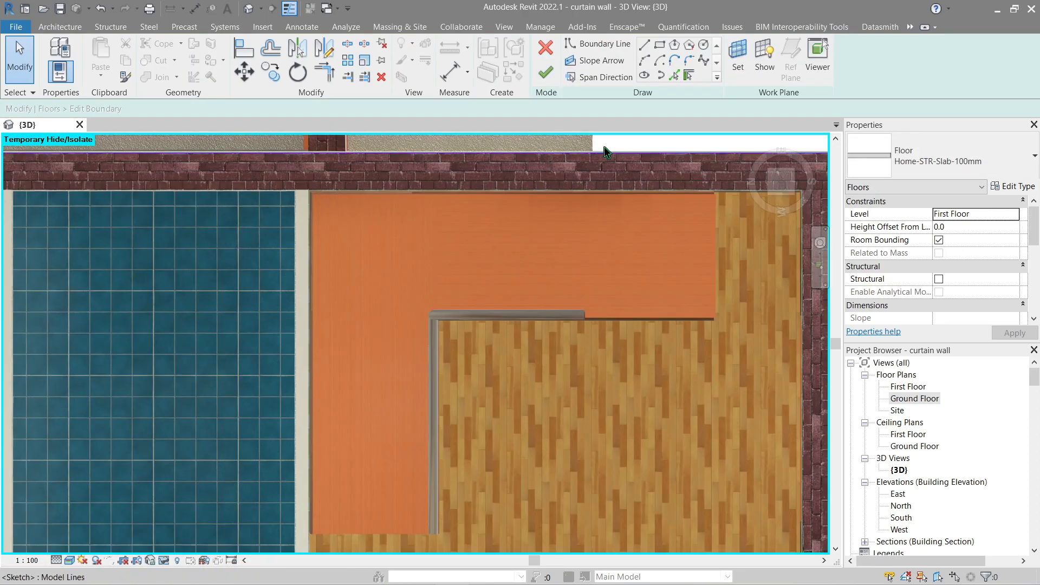
click(661, 44)
scroll(692, 188, up, 5)
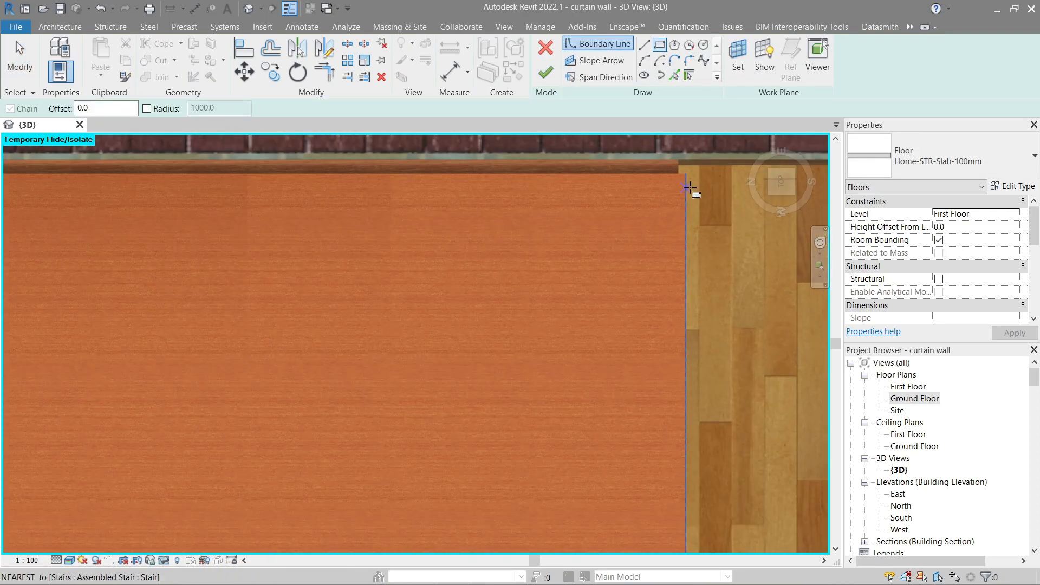
click(685, 173)
scroll(680, 222, down, 4)
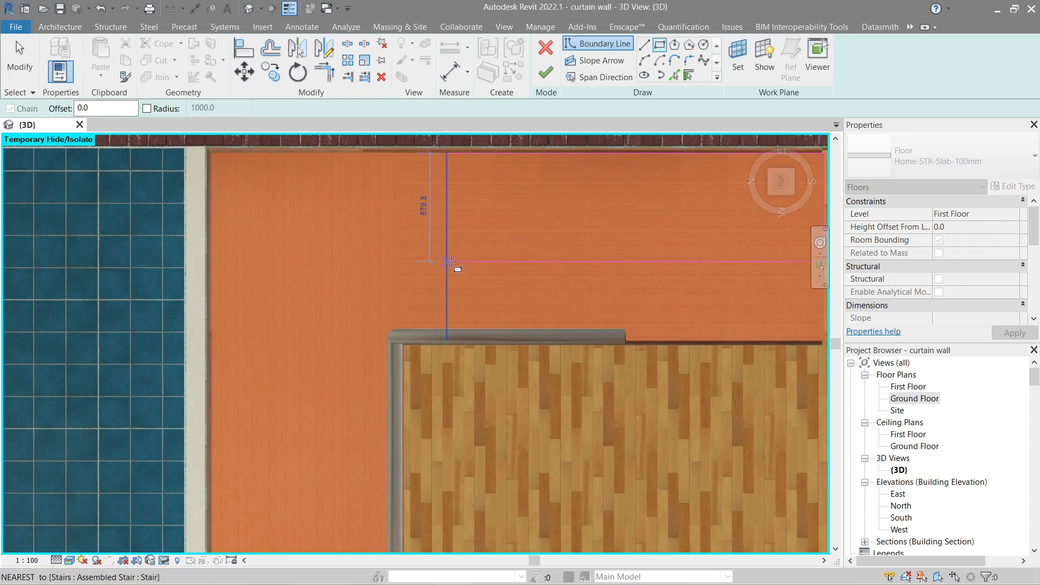
click(232, 338)
key(Escape)
- Adjust the opening's long edge on the railing side to follow the edge of the stair flight
scroll(667, 343, up, 5)
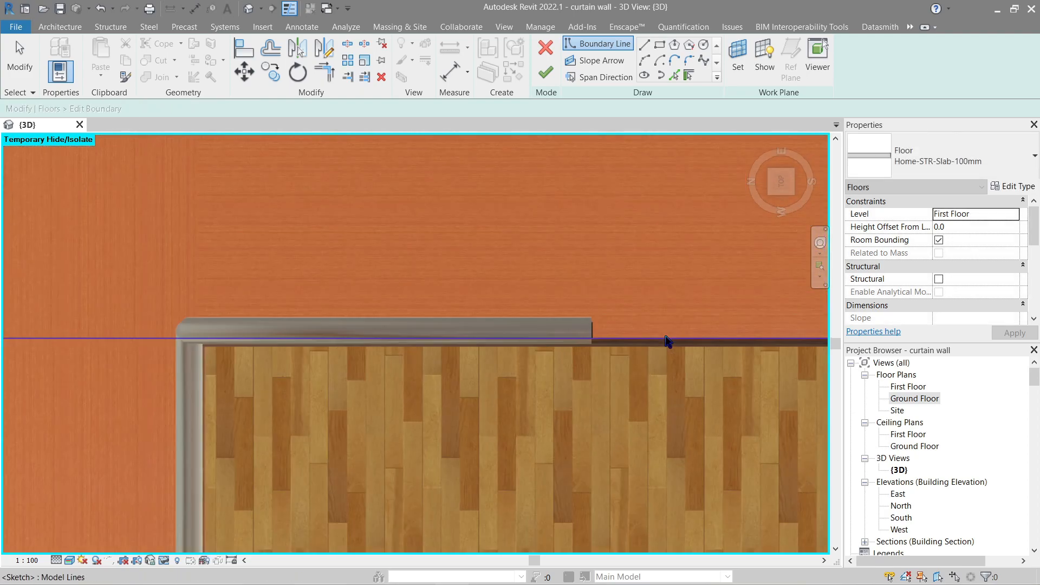
click(593, 343)
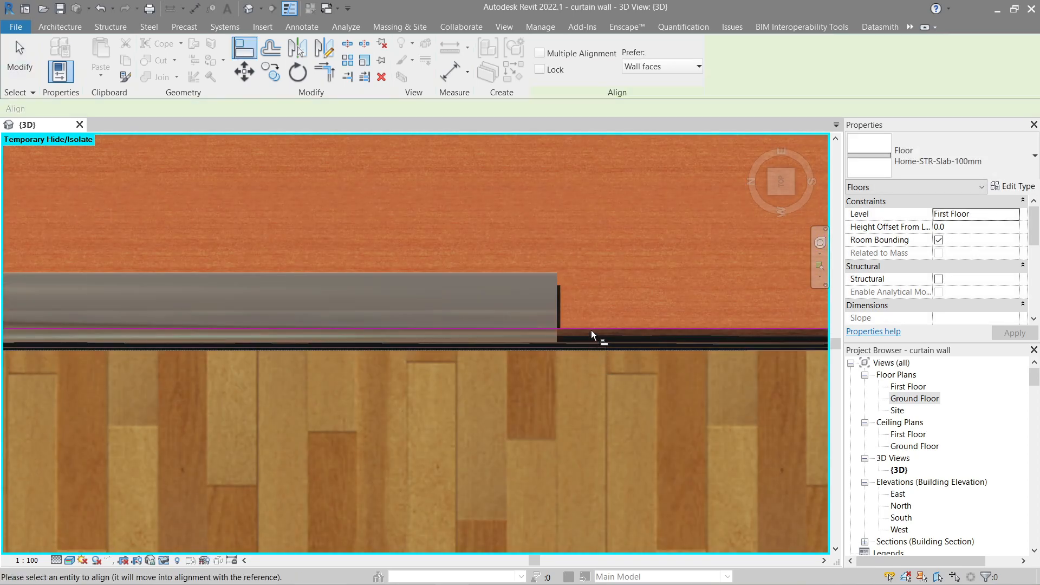
key(Escape)
scroll(591, 333, down, 3)
key(Escape)
click(595, 330)
scroll(595, 329, up, 2)
mouse_move(595, 345)
mouse_down()
mouse_move(592, 355)
mouse_move(584, 345)
mouse_up()
- Move the opening's short edge at the stair landing onto the face of the tiled room's wall
scroll(584, 344, down, 3)
middle_drag(242, 283, 492, 316)
middle_drag(162, 246, 460, 320)
click(460, 320)
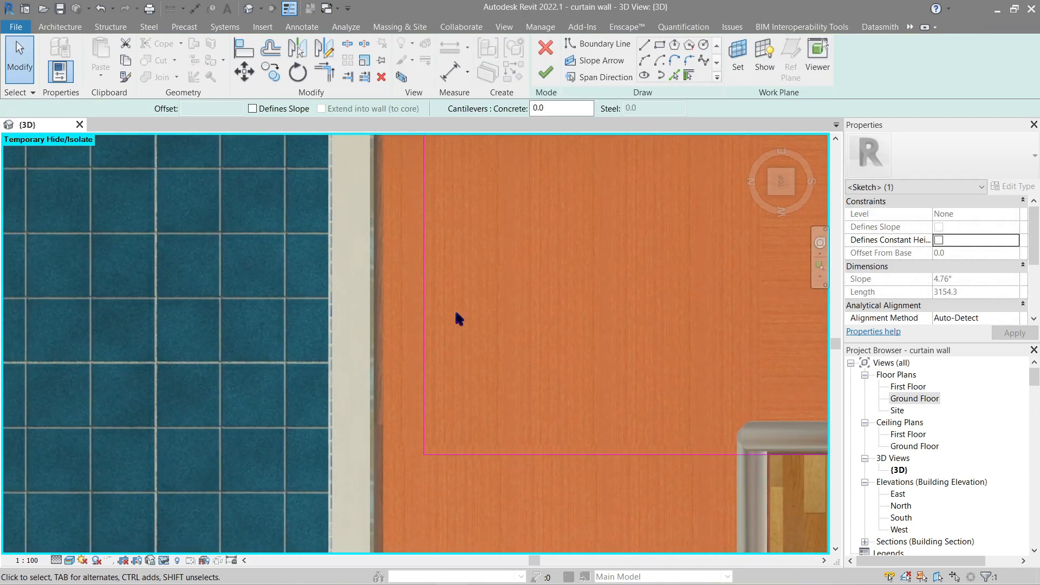
click(425, 307)
drag(376, 303, 376, 303)
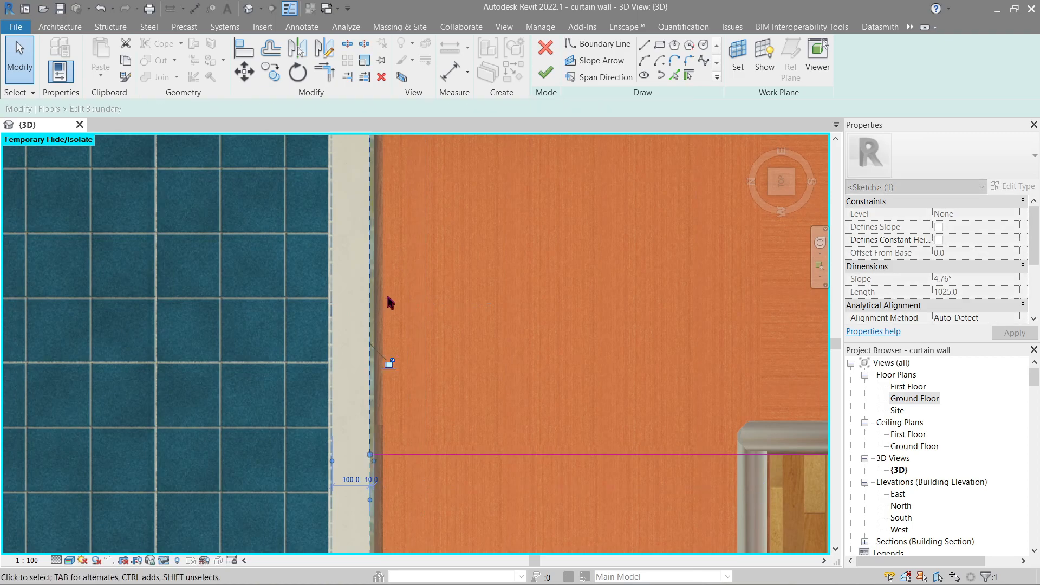
- Move the opening's long edge beside the brick wall onto that wall's inner face
scroll(406, 301, down, 4)
middle_drag(798, 270, 602, 327)
scroll(601, 304, up, 5)
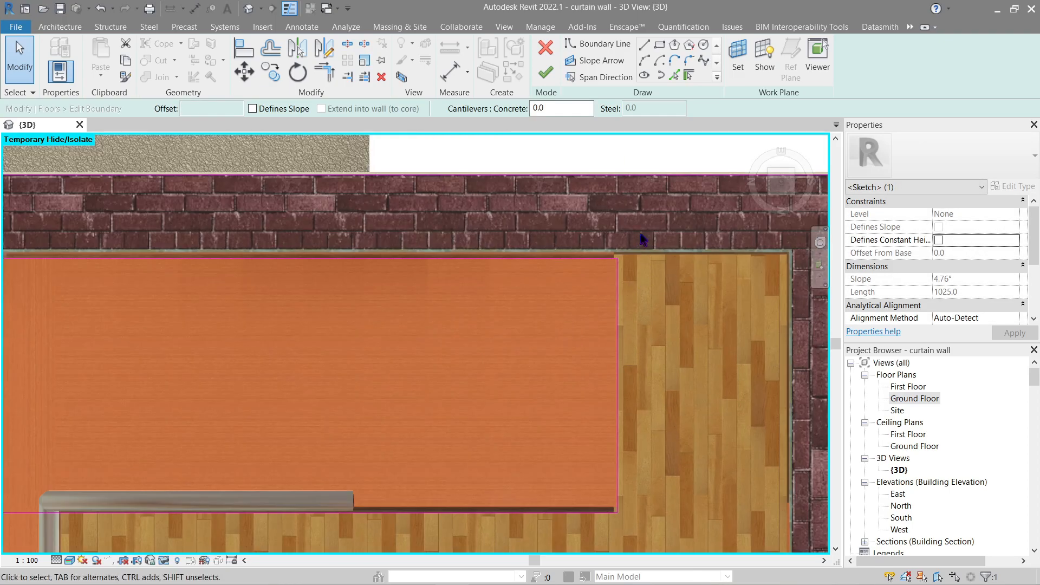
click(579, 277)
mouse_move(579, 277)
mouse_down()
mouse_move(583, 237)
mouse_move(580, 270)
mouse_up()
click(569, 308)
scroll(565, 306, down, 4)
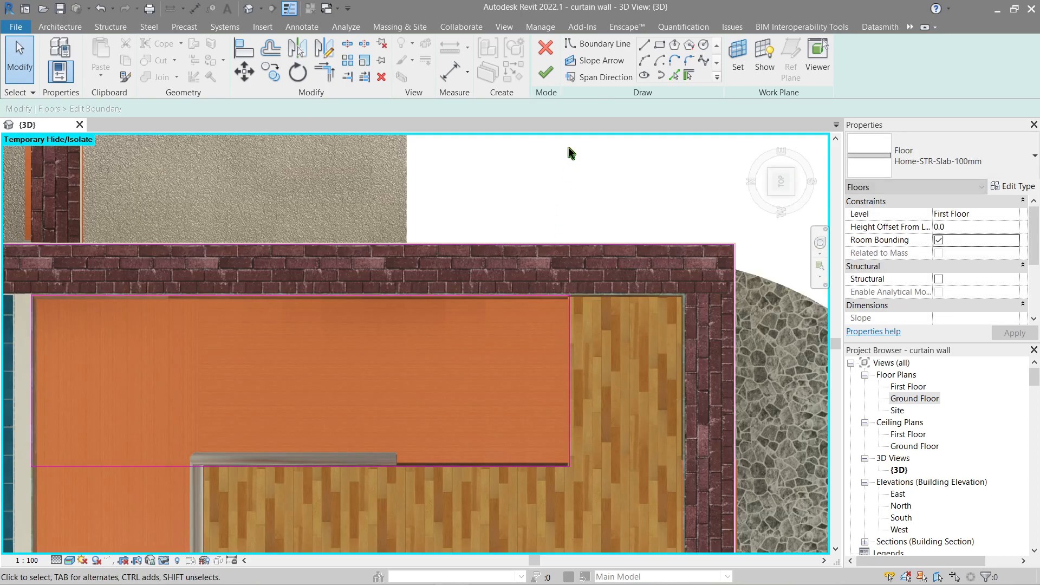
- Finish the slab's boundary edit and check the stair opening in 3D
click(550, 70)
scroll(502, 257, down, 3)
shift+middle_drag(490, 320, 451, 227)
middle_drag(247, 333, 489, 236)
scroll(421, 229, up, 3)
middle_drag(418, 225, 551, 269)
scroll(550, 269, down, 5)
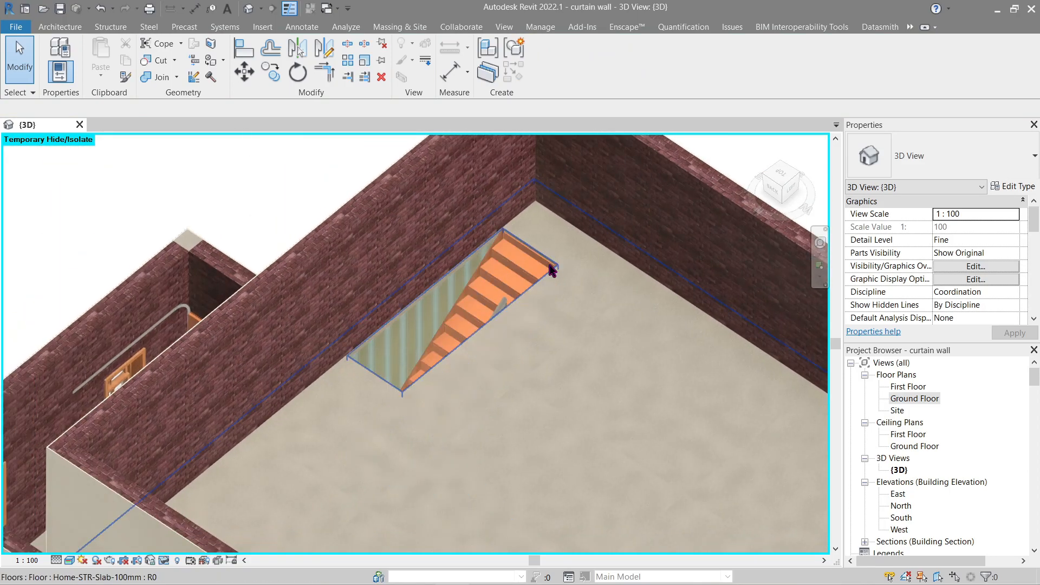
- Restore the temporarily hidden elements and open the Home-ARC-Common-50mm wood floor's boundary for editing
key(h)
key(r)
click(592, 340)
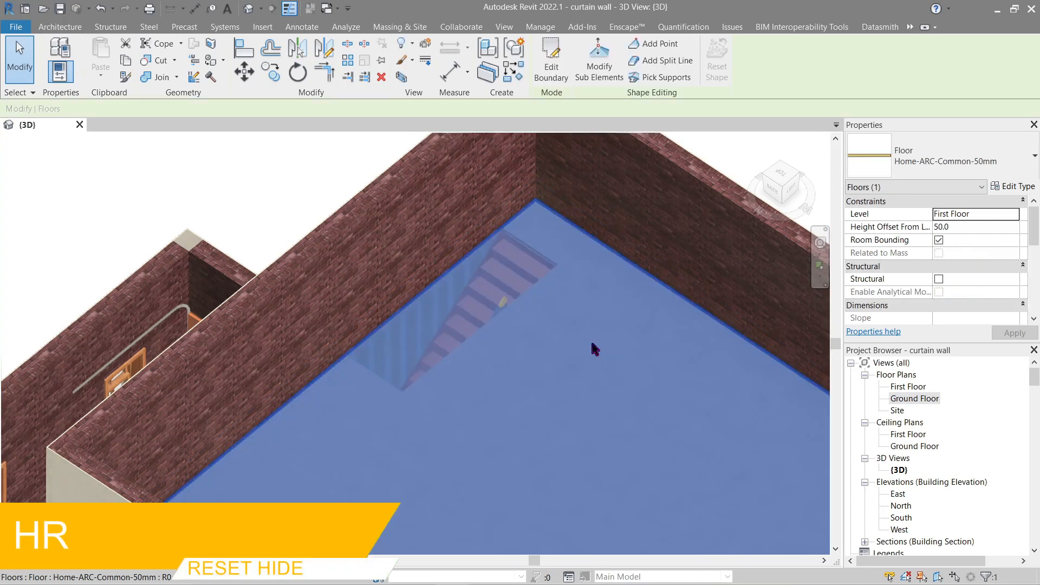
click(561, 73)
- Pick the three free edges of the slab's stair opening as boundary lines for the wood floor
click(674, 75)
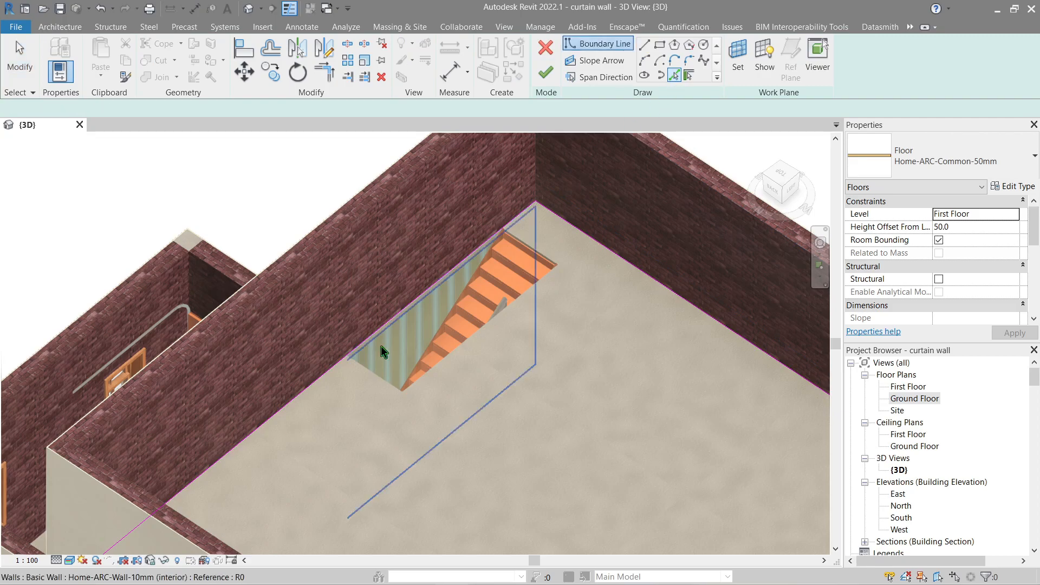
scroll(382, 345, up, 4)
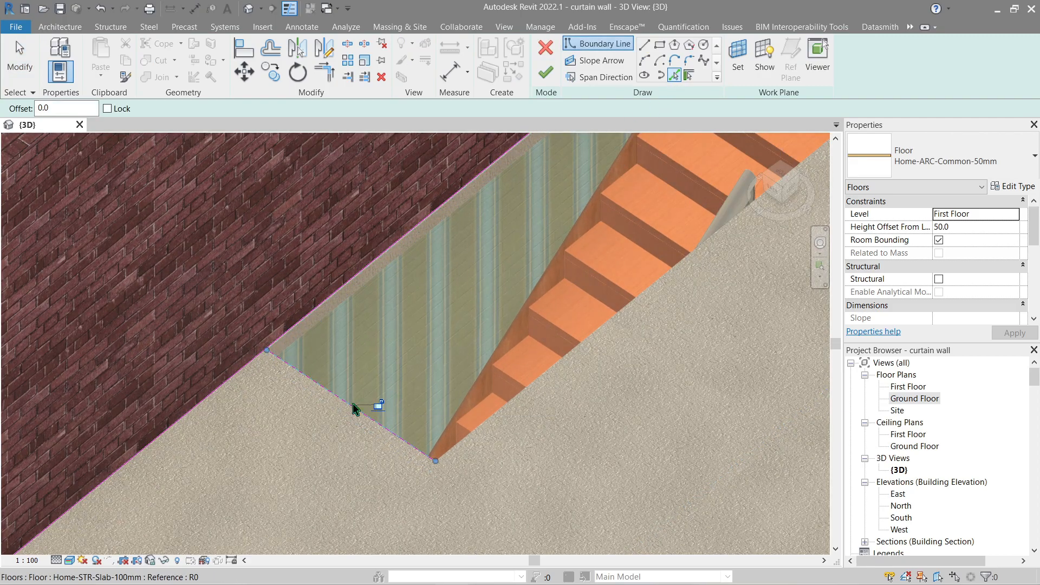
middle_drag(486, 427, 606, 266)
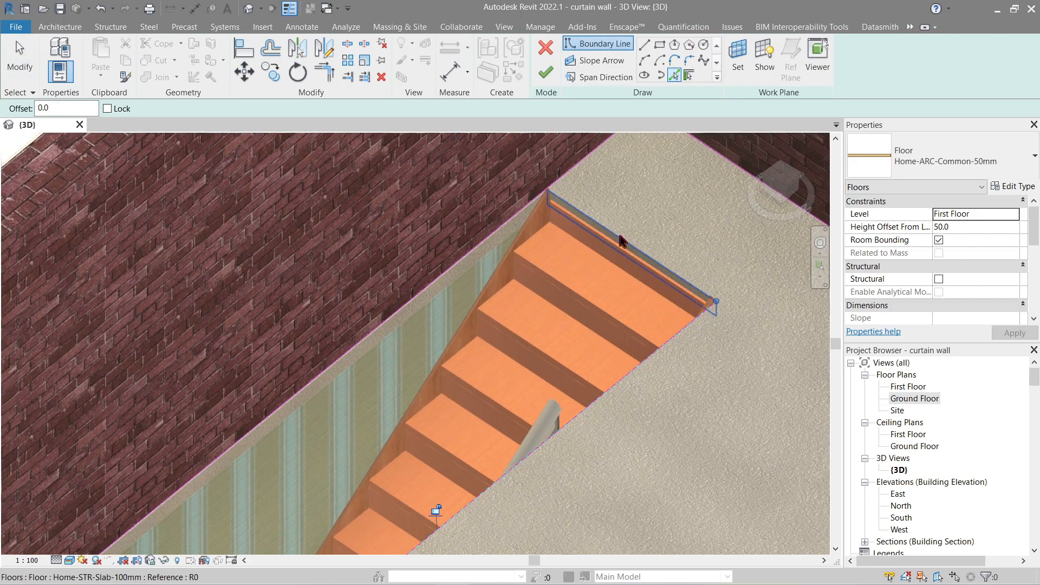
scroll(617, 247, down, 5)
key(Escape)
- Split the wall-side boundary line, trim it to the opening's lines, and finish the wood floor's boundary around the stair
scroll(497, 348, up, 3)
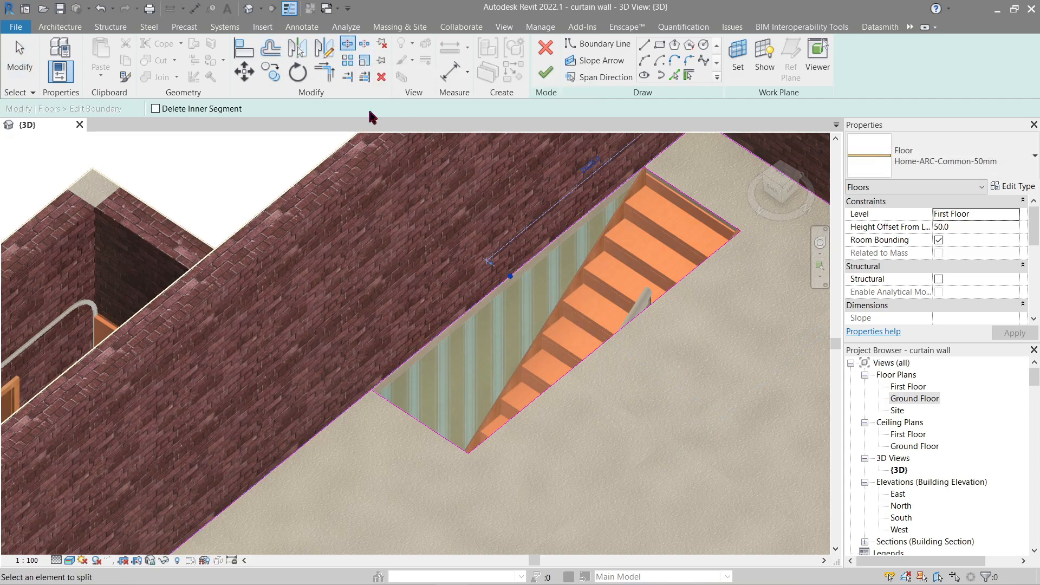
click(325, 73)
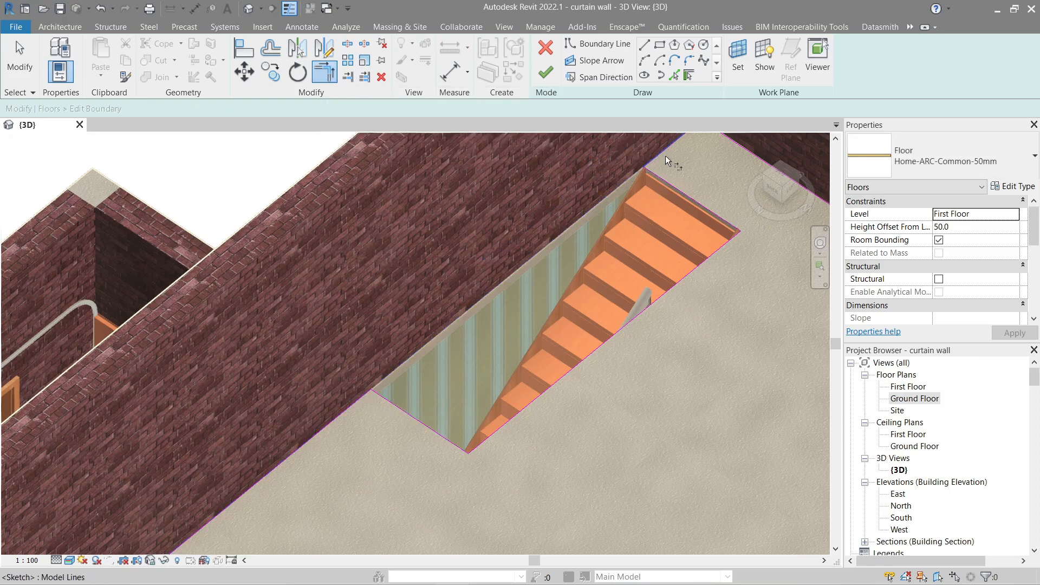
click(546, 72)
scroll(625, 366, down, 3)
scroll(624, 366, down, 2)
shift+middle_drag(704, 415, 749, 357)
scroll(641, 350, up, 4)
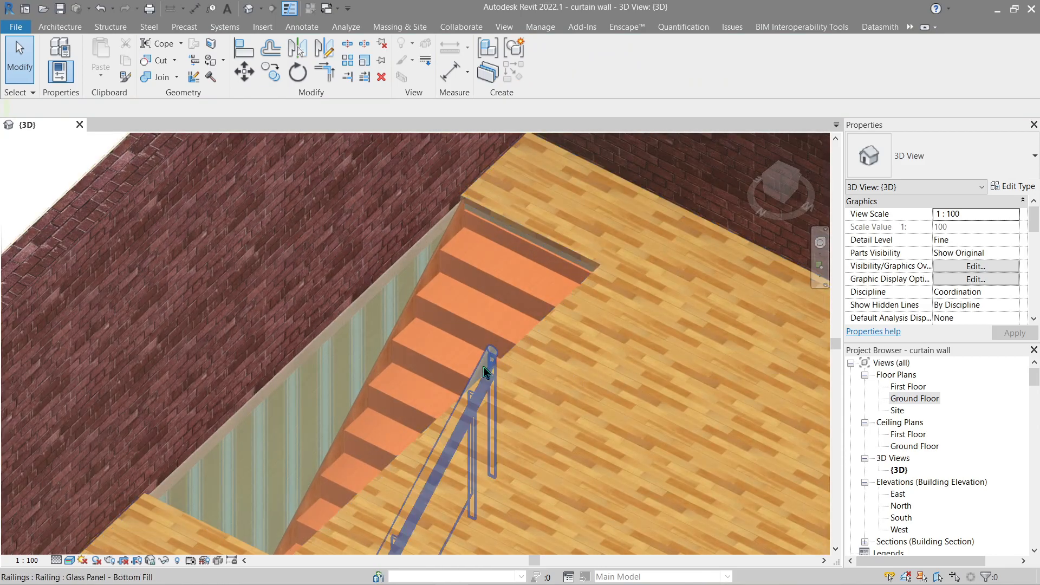
- Edit the Glass Panel - Bottom Fill railing's path in top view, extending its stair-side line to about 2300 mm, just beyond the opening's upper edge
click(486, 372)
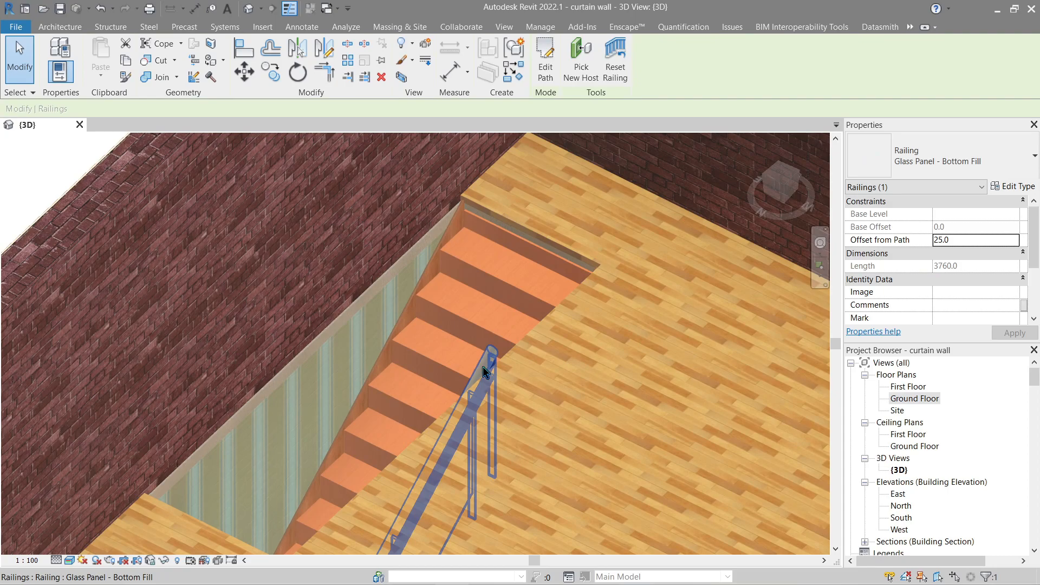
click(780, 180)
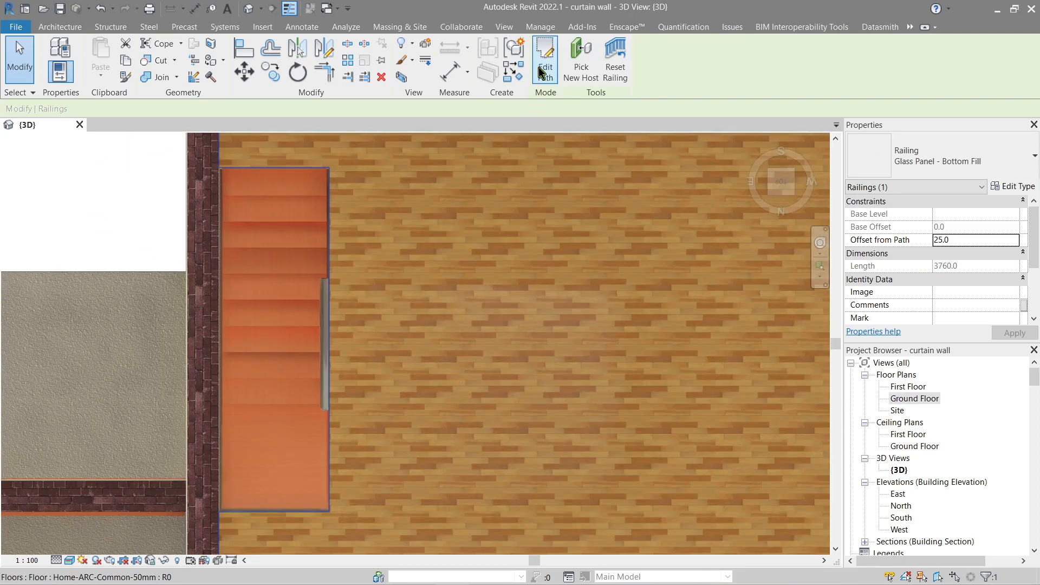
click(540, 72)
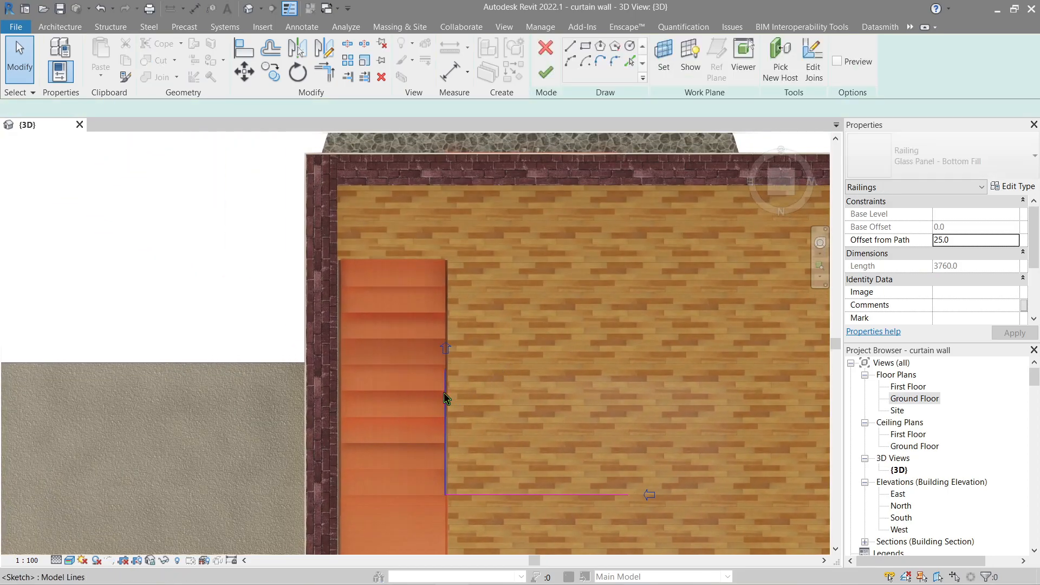
click(444, 392)
drag(444, 348, 443, 257)
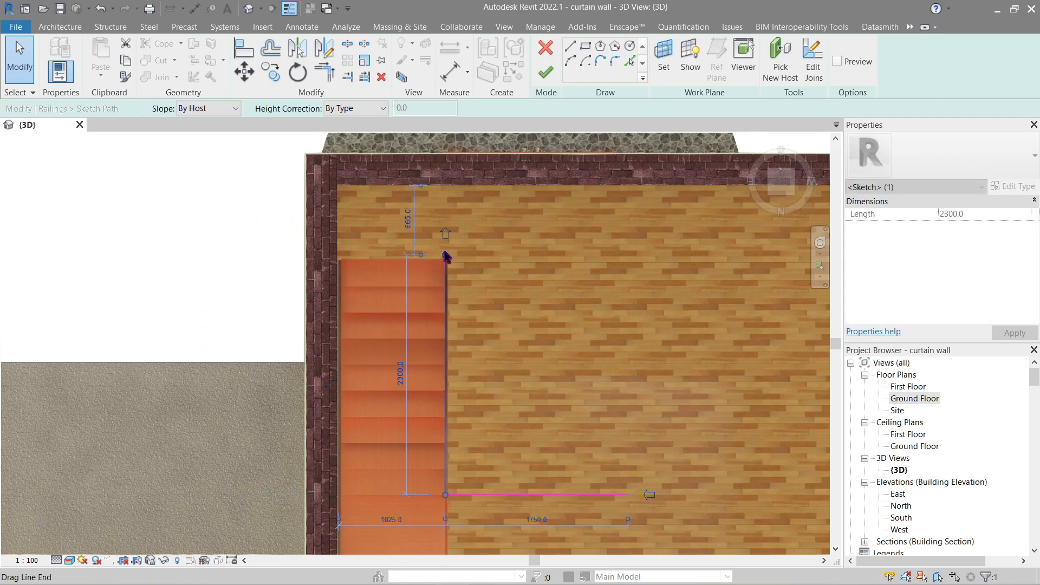
- Add a 50 mm horizontal path segment from the end of the extended railing line, pointing away from the stair opening
scroll(442, 249, up, 4)
click(569, 45)
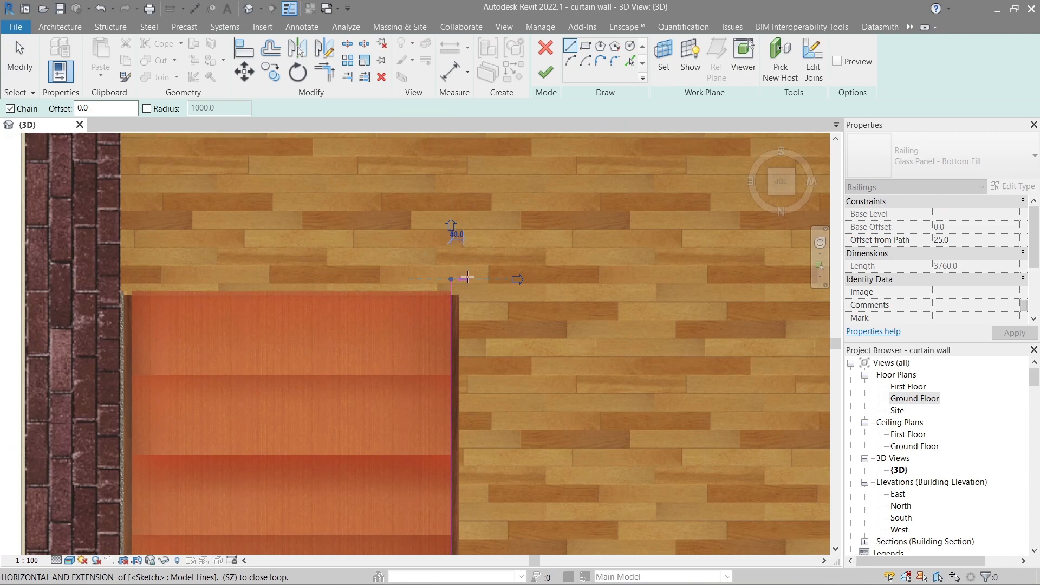
click(457, 276)
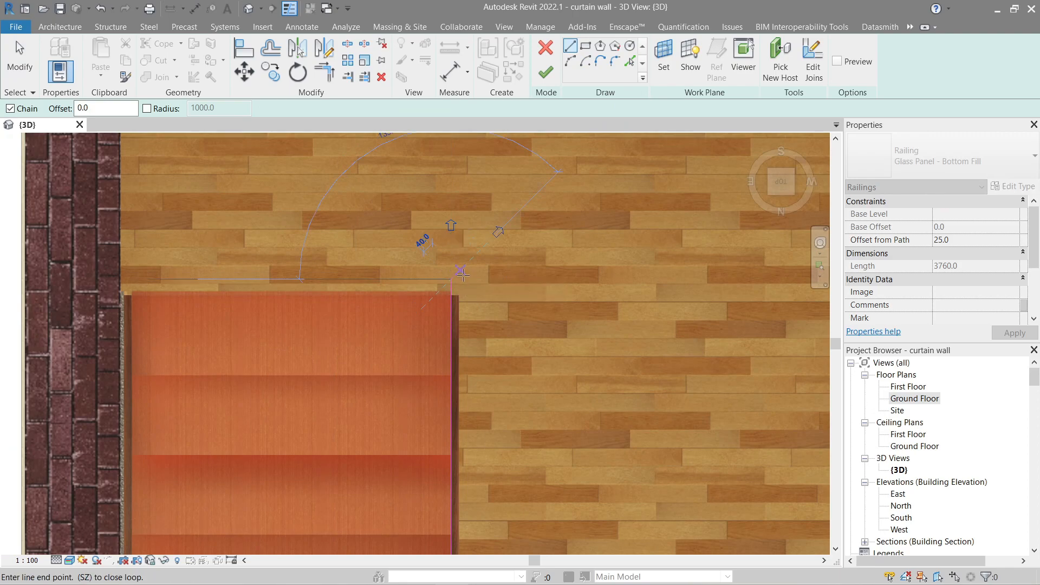
scroll(475, 279, up, 2)
text(50)
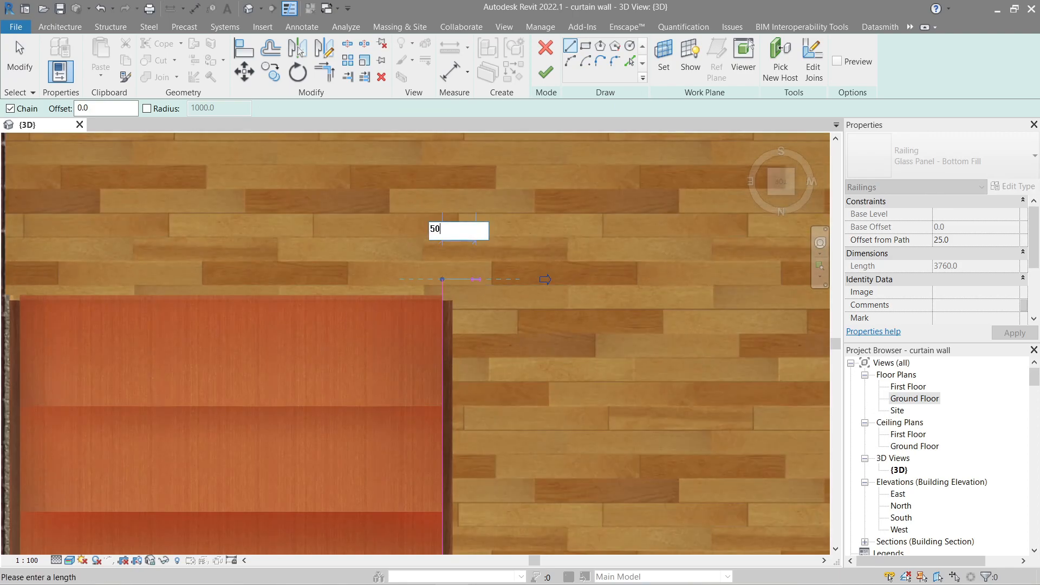
key(Return)
- Continue the railing path along the opening's long side and about 1085 mm across its end to the brick wall, then finish the path
scroll(477, 394, down, 5)
middle_drag(475, 435, 511, 179)
middle_drag(514, 380, 534, 196)
scroll(521, 336, up, 2)
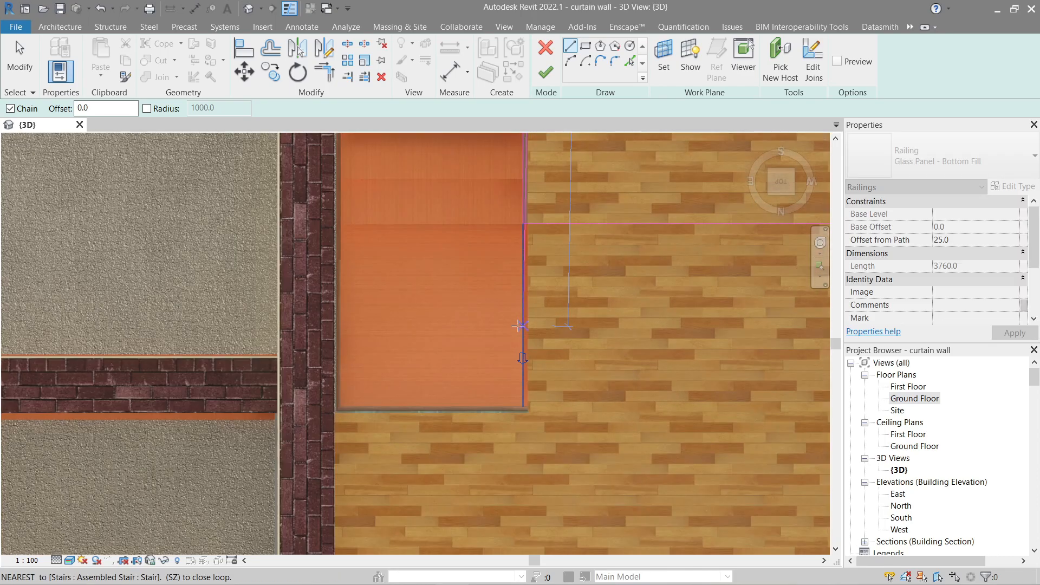
click(532, 430)
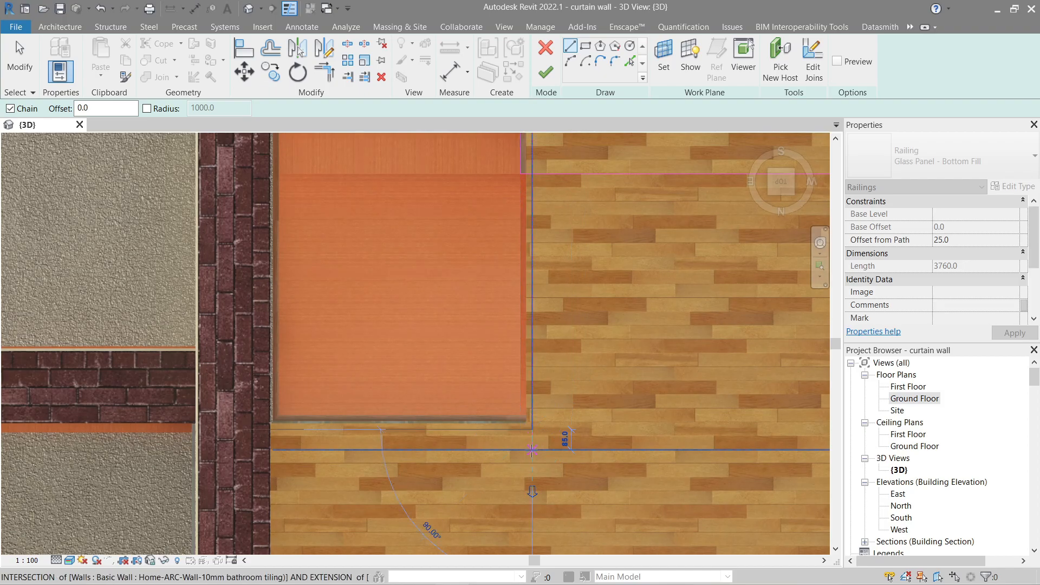
click(271, 430)
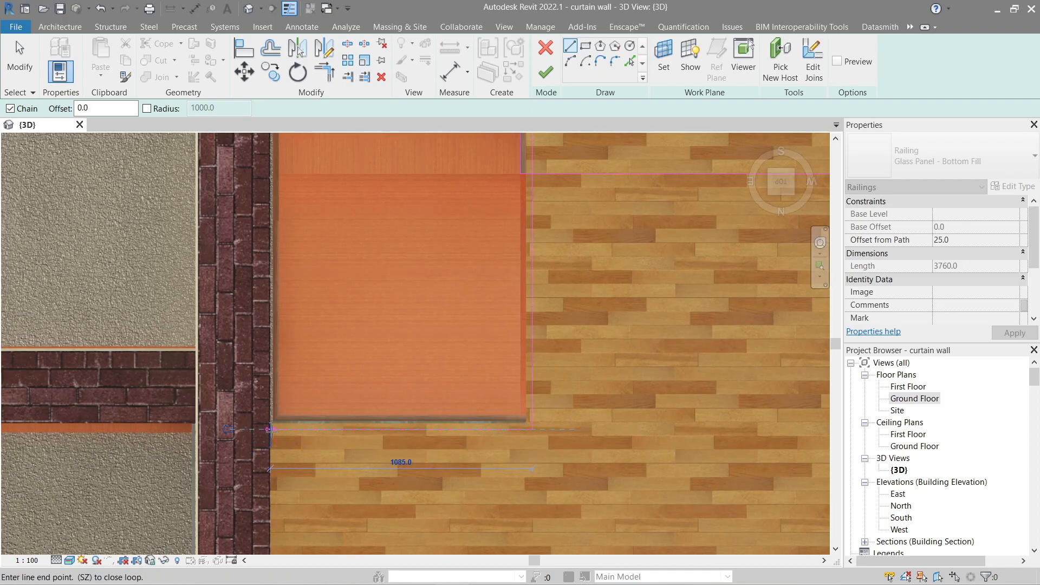
click(546, 72)
scroll(573, 386, down, 3)
key(Escape)
- Inspect the extended railing around the stair opening and the house exterior in 3D
shift+middle_drag(622, 438, 478, 274)
scroll(554, 355, down, 2)
middle_drag(583, 218, 613, 315)
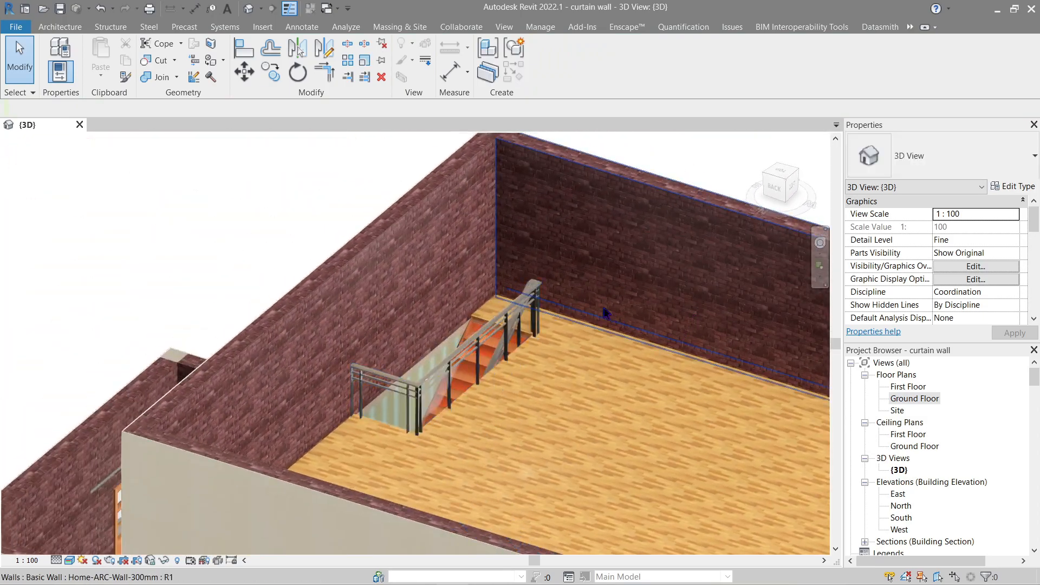
scroll(582, 307, up, 6)
scroll(413, 251, down, 2)
shift+middle_drag(414, 364, 529, 413)
scroll(529, 413, down, 6)
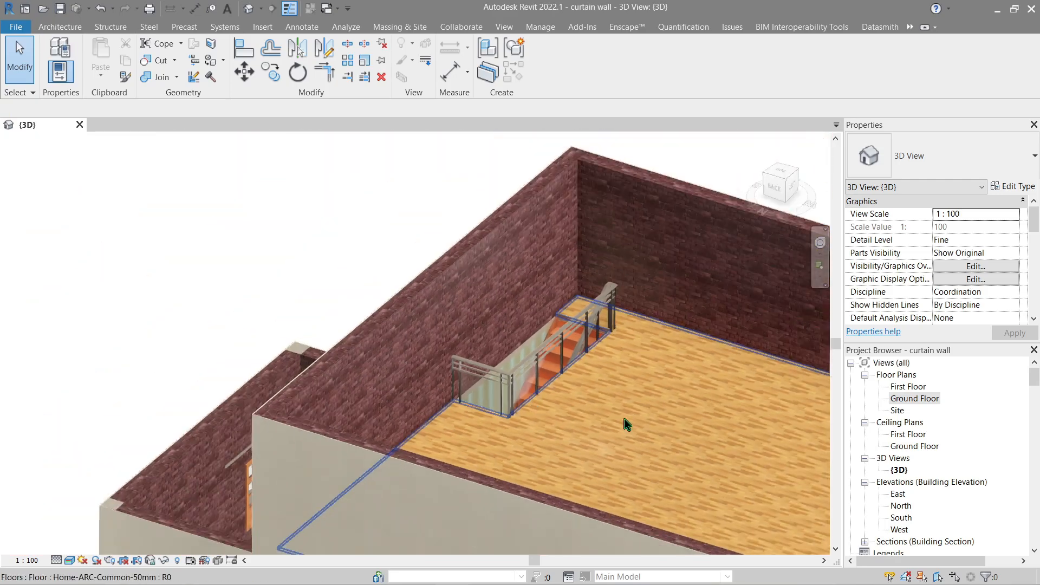
shift+middle_drag(608, 427, 401, 402)
scroll(386, 379, down, 3)
shift+middle_drag(382, 309, 598, 347)
scroll(598, 347, up, 2)
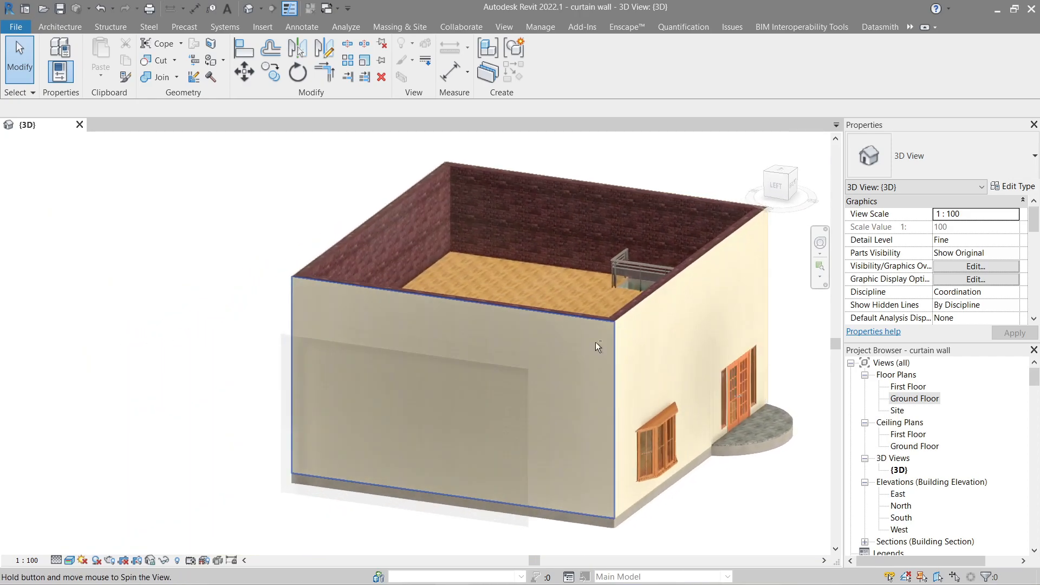
- Delete the existing curtain wall standing in front of the house's windowless side wall
click(453, 359)
shift+middle_drag(567, 212, 559, 248)
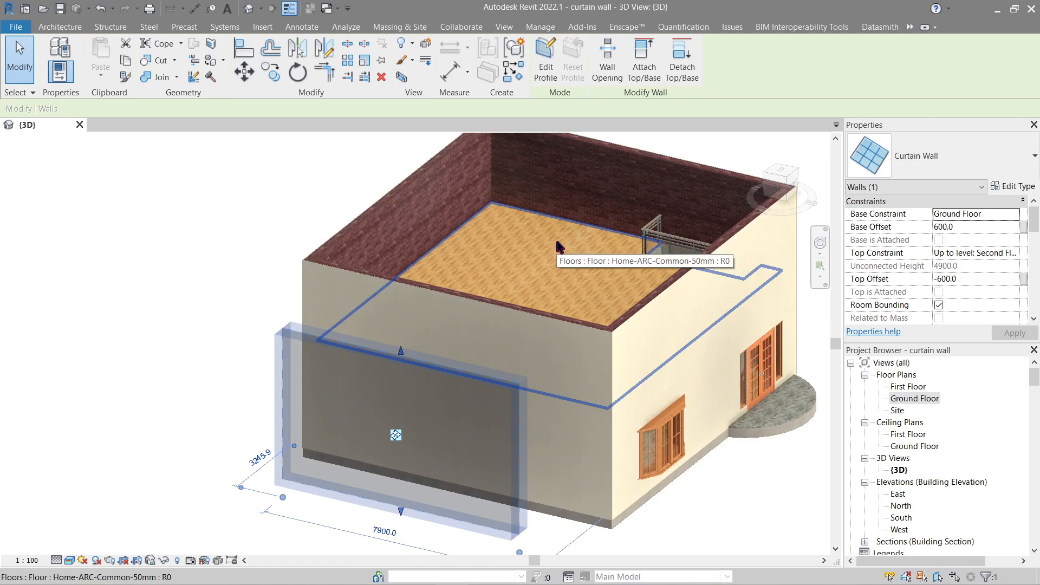
key(Delete)
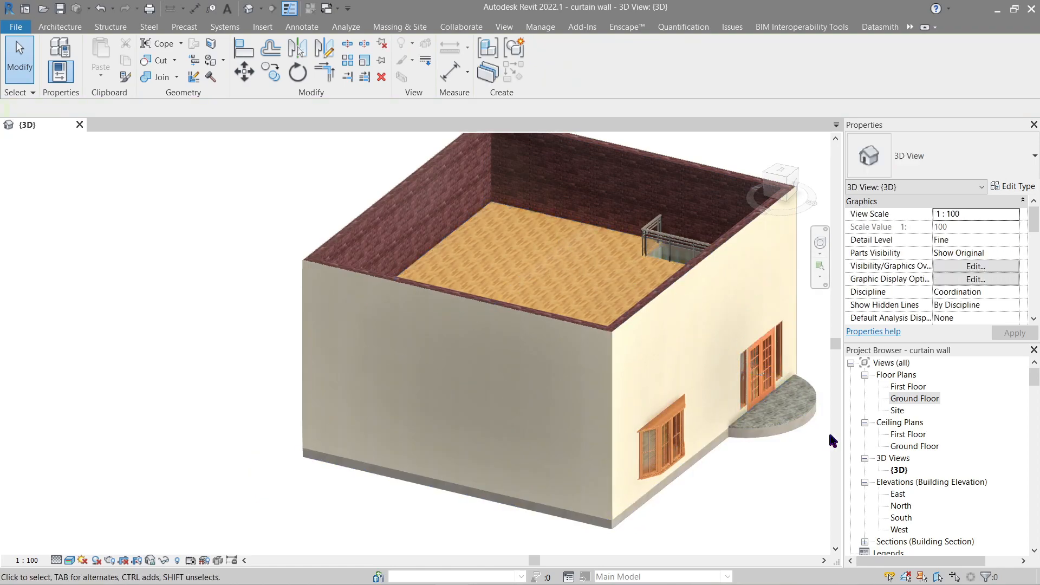
- Open the Ground Floor plan and start an architectural wall
double_click(909, 399)
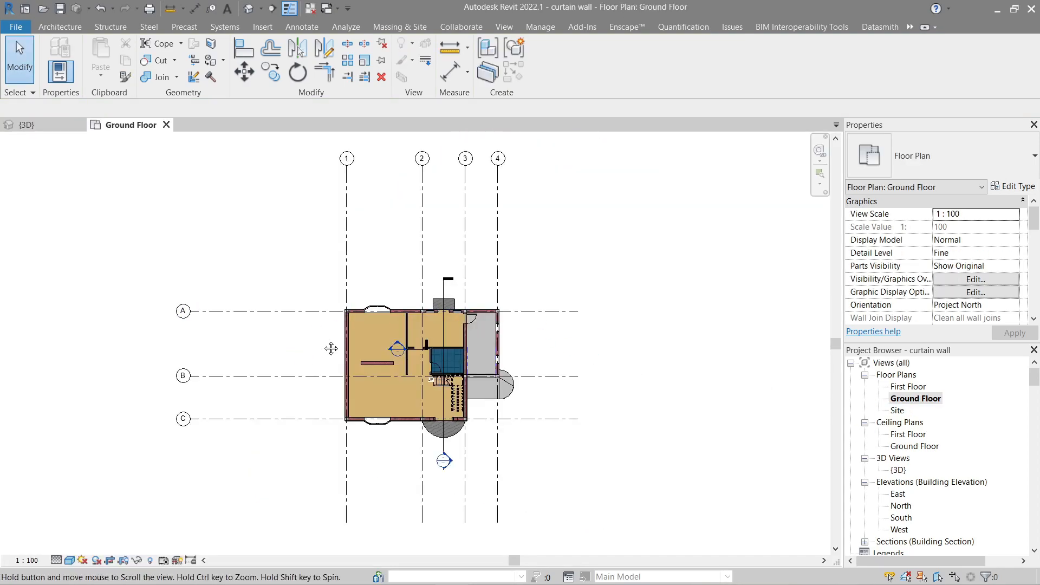
scroll(420, 294, up, 5)
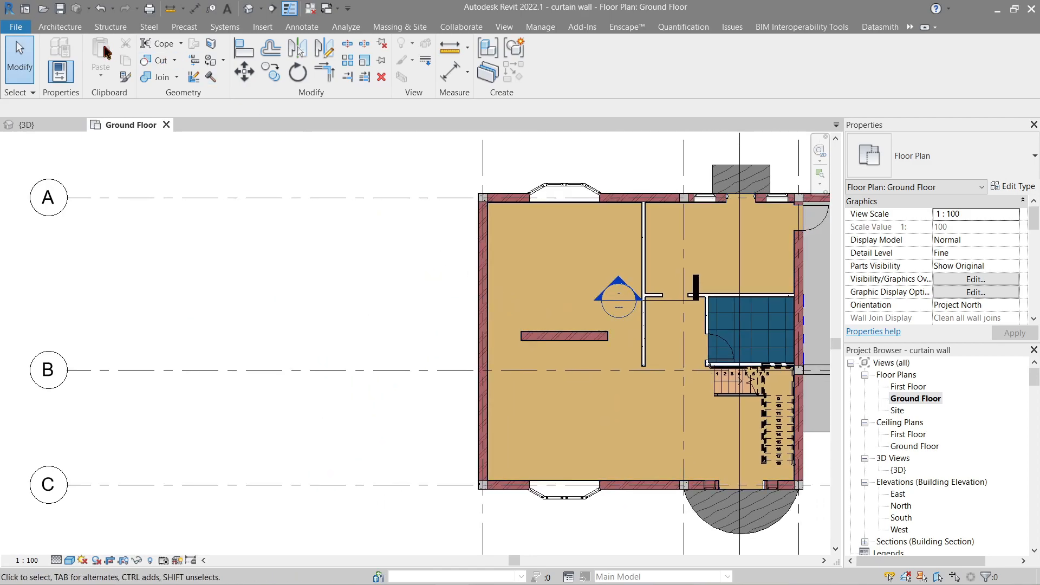
click(73, 30)
click(54, 78)
click(103, 101)
click(945, 165)
drag(1035, 360, 1014, 214)
click(935, 229)
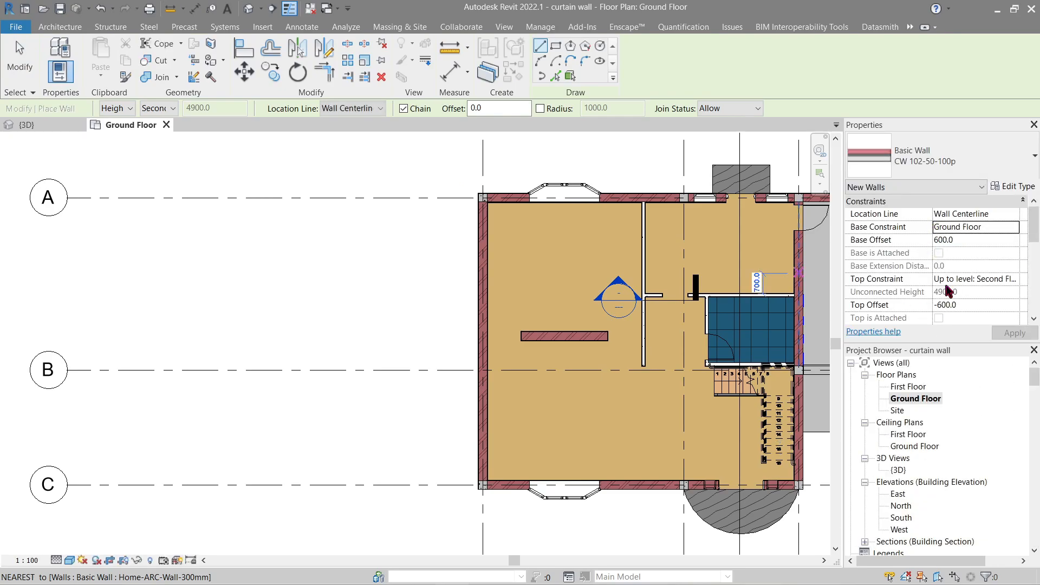
- Draw a Curtain Wall about 7800 mm long, parallel to the exterior wall on grid 1 and about 1560 mm outside it
click(975, 159)
drag(1030, 244, 1018, 352)
scroll(1018, 352, down, 7)
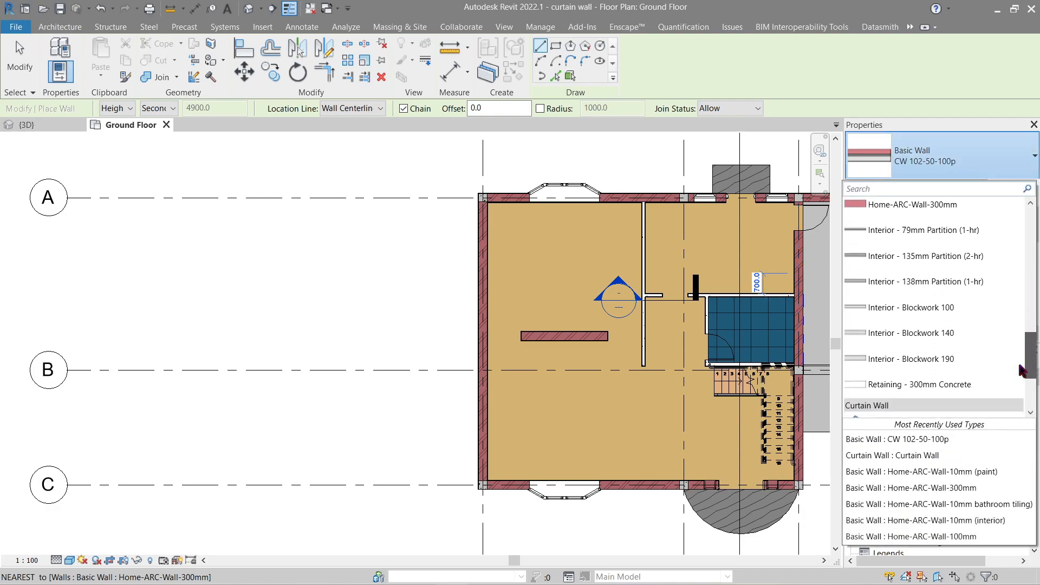
click(919, 305)
click(433, 221)
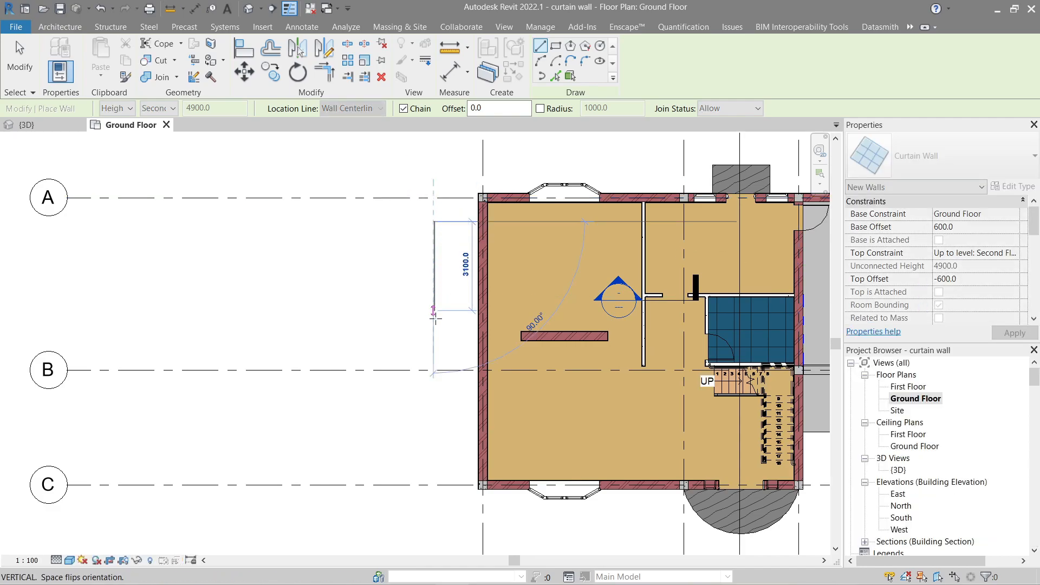
click(434, 445)
key(Escape)
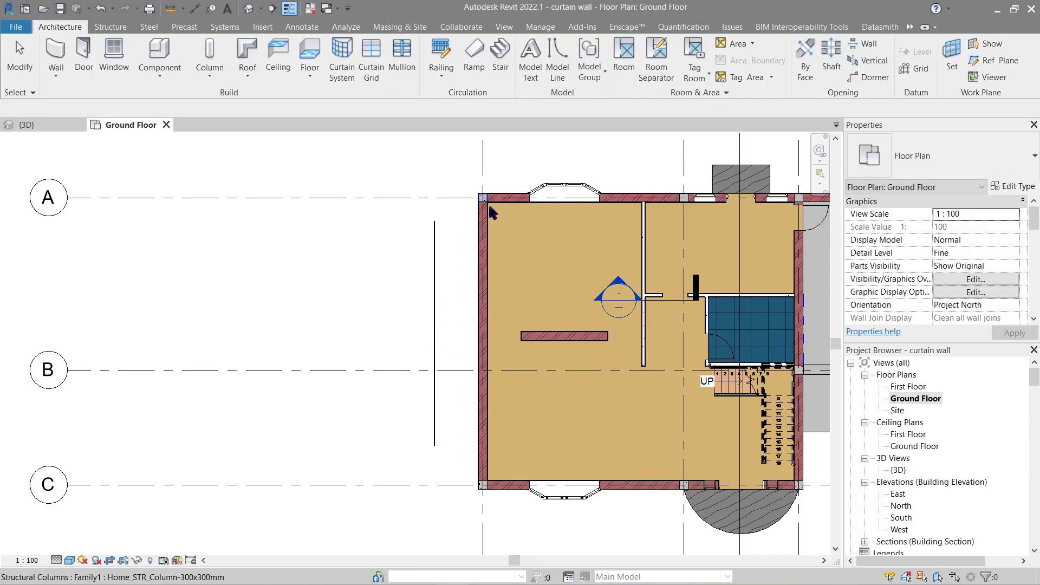
- Check the curtain wall in 3D, viewing it straight on from the left side of the house
click(39, 128)
scroll(336, 341, down, 1)
shift+middle_drag(361, 389, 407, 350)
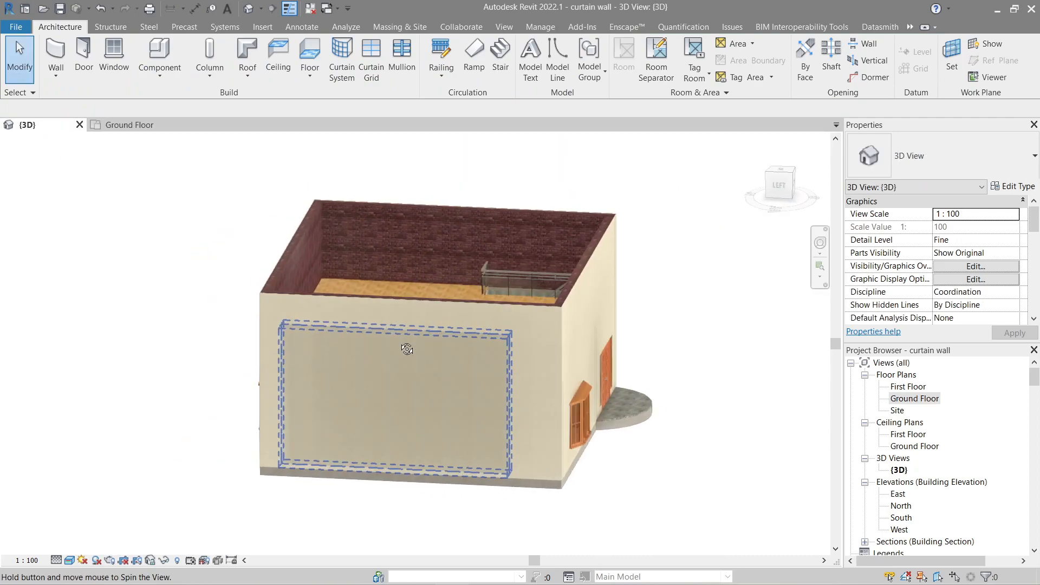
click(779, 188)
scroll(436, 297, up, 3)
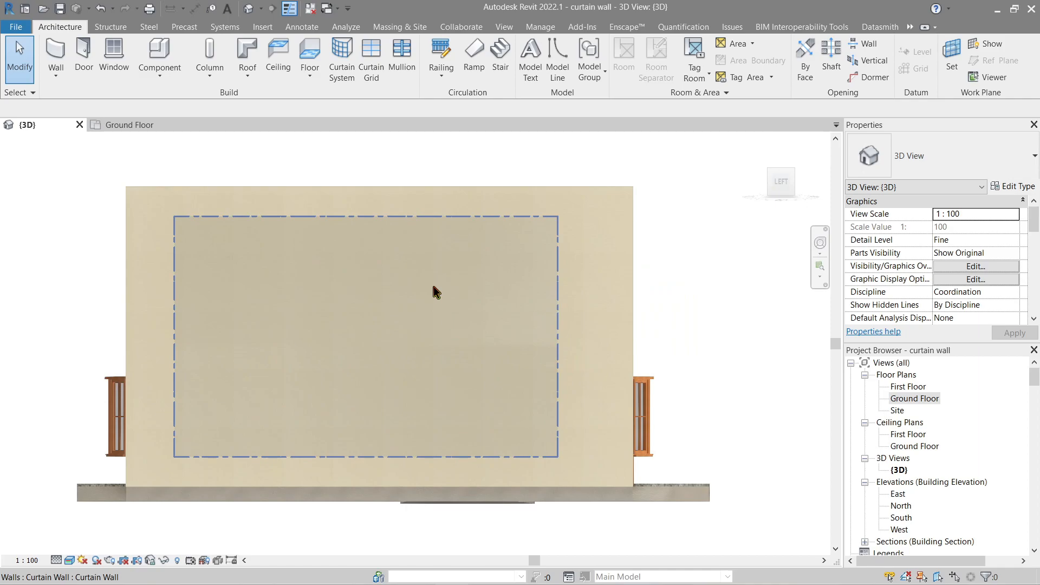
click(425, 259)
middle_drag(425, 259, 502, 289)
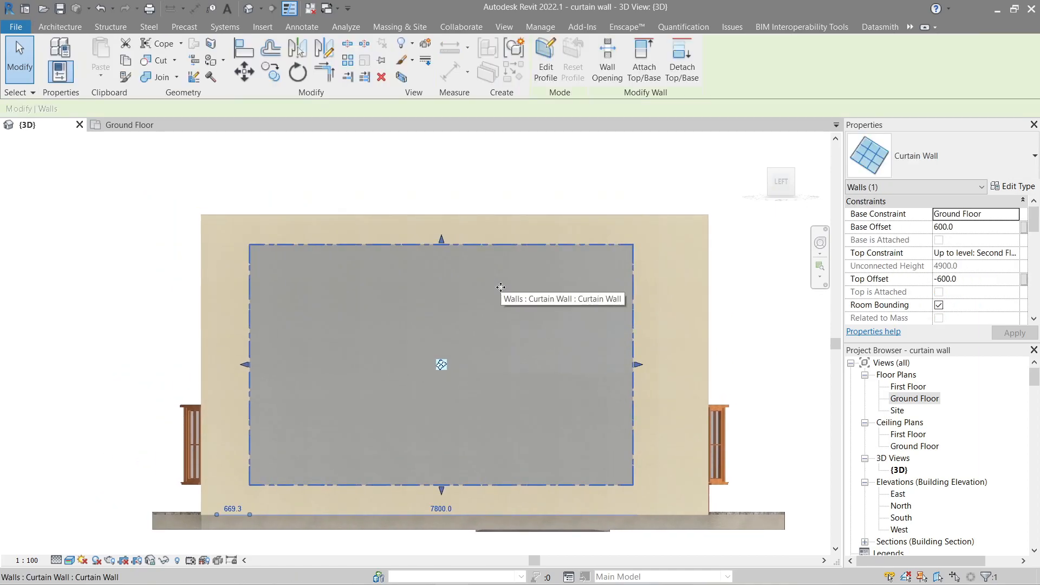
- Draw a vertical section line in the Ground Floor plan outside the curtain wall, from below grid C to above grid A
click(130, 125)
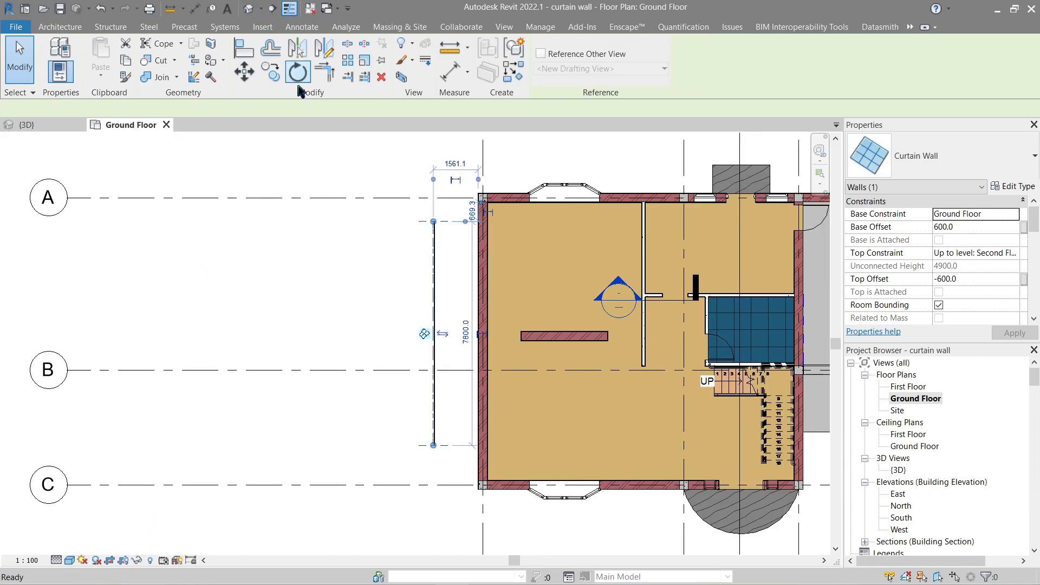
scroll(365, 311, down, 1)
click(374, 460)
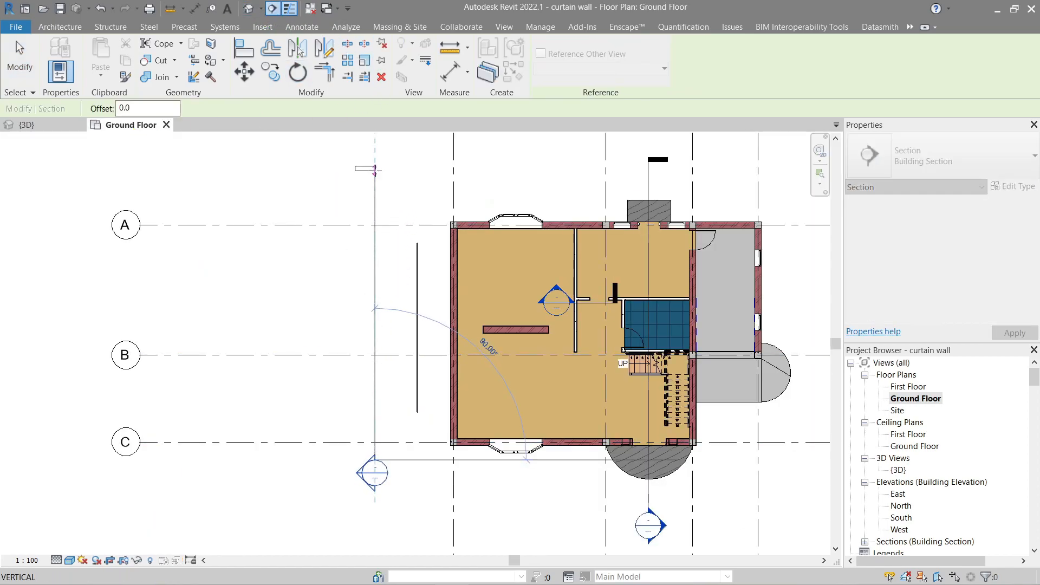
click(375, 169)
key(Escape)
- Flip the section to look toward the house and extend its view depth just past the exterior wall on grid 1
click(375, 260)
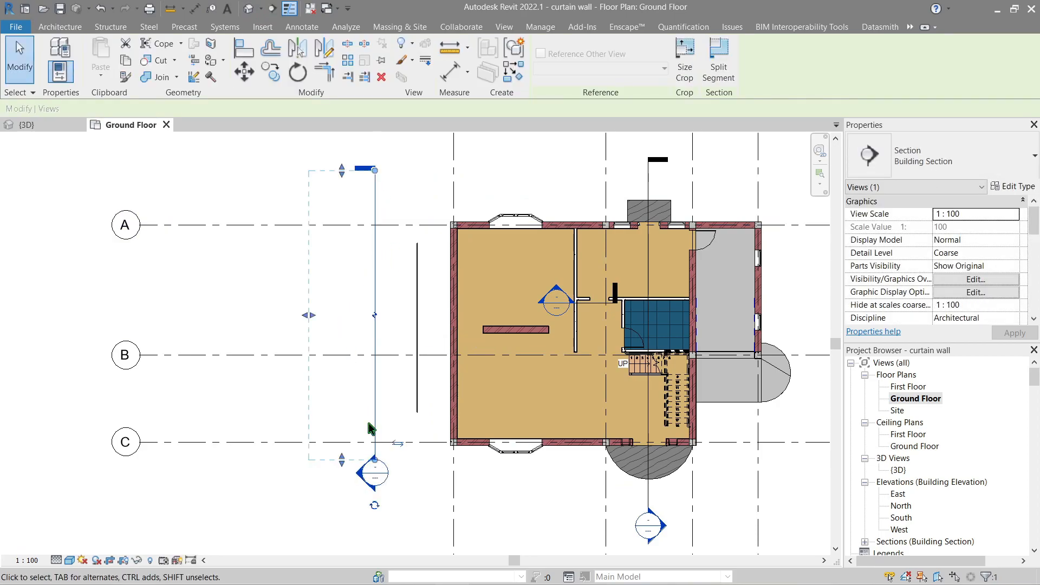
click(399, 445)
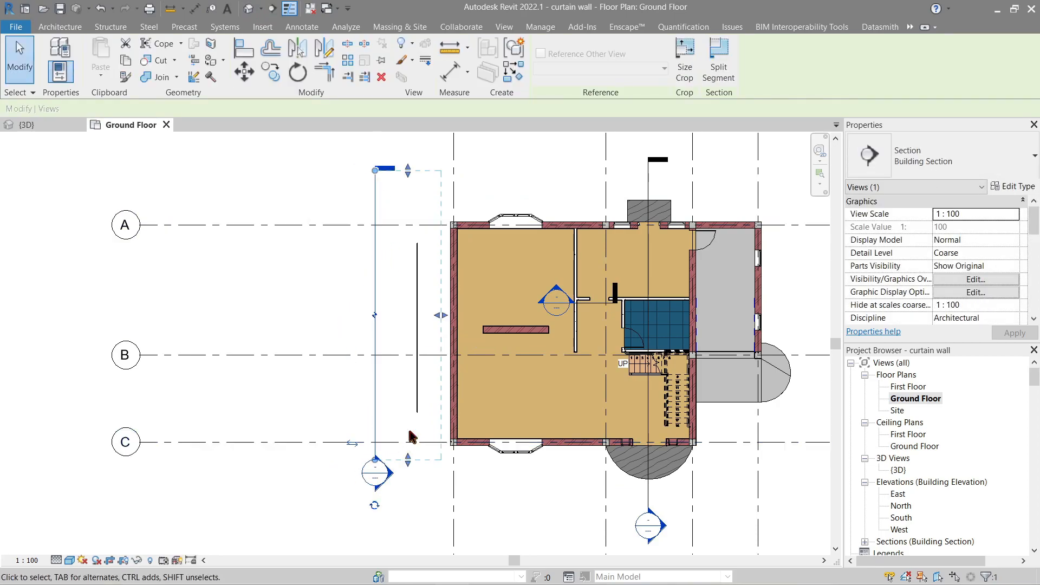
drag(441, 315, 467, 314)
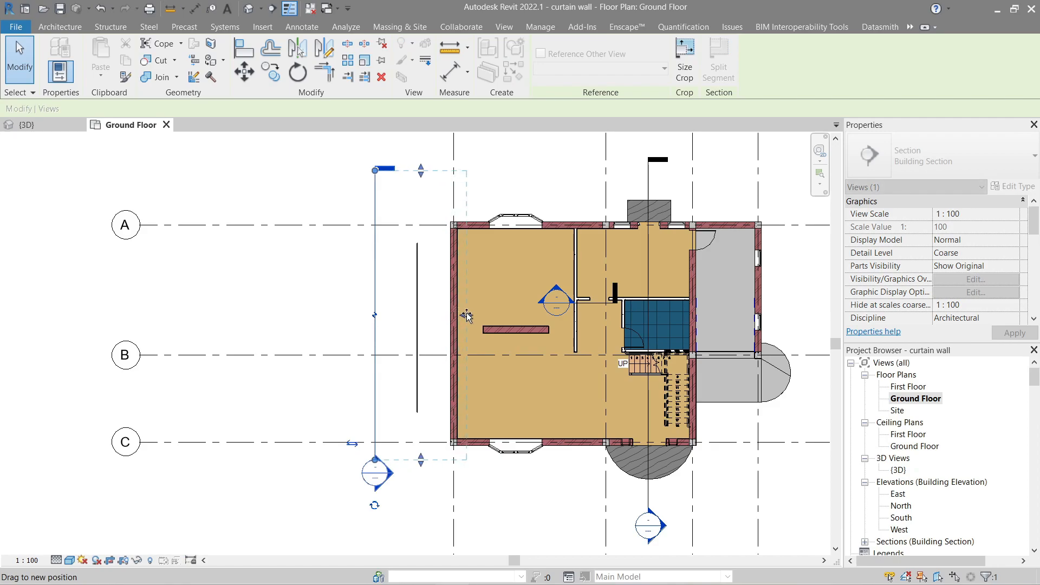
drag(466, 313, 466, 313)
- Open the section's view and adjust its crop region, raising the upper edge above Second Floor and pulling the grid A side closer
right_click(371, 198)
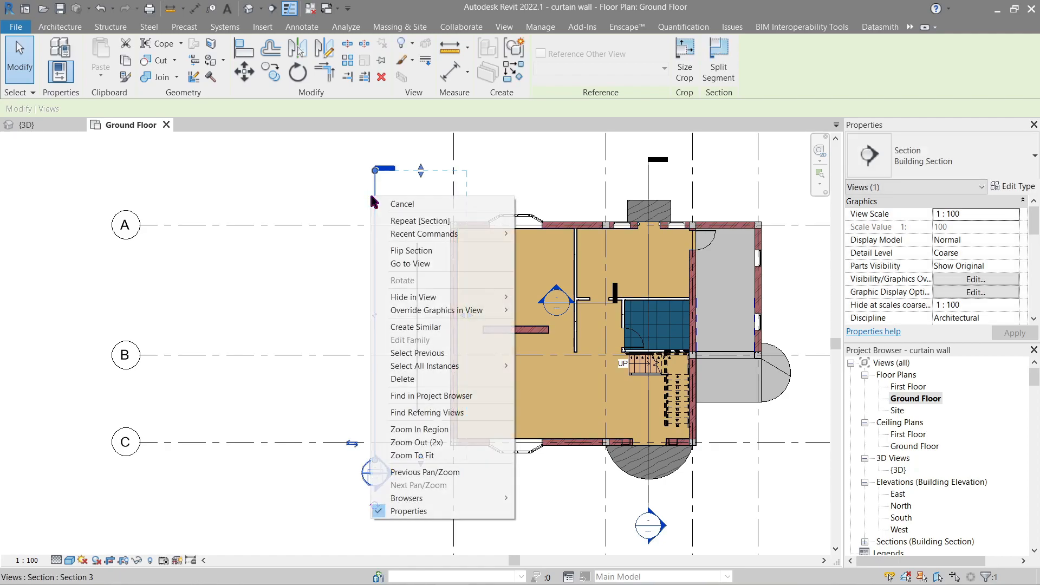
click(438, 265)
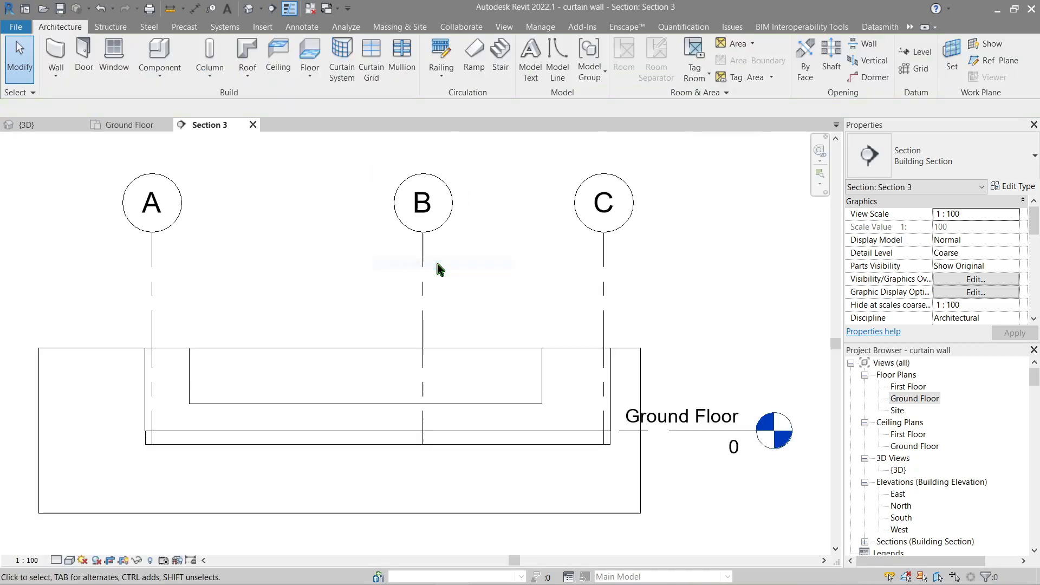
click(350, 351)
scroll(350, 352, down, 2)
drag(344, 354, 345, 200)
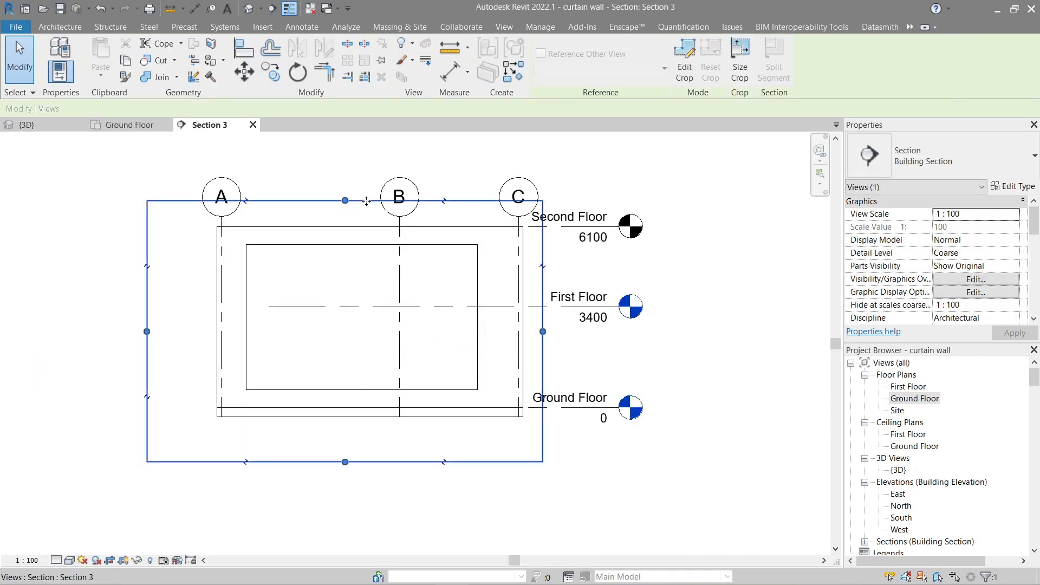
drag(147, 331, 186, 328)
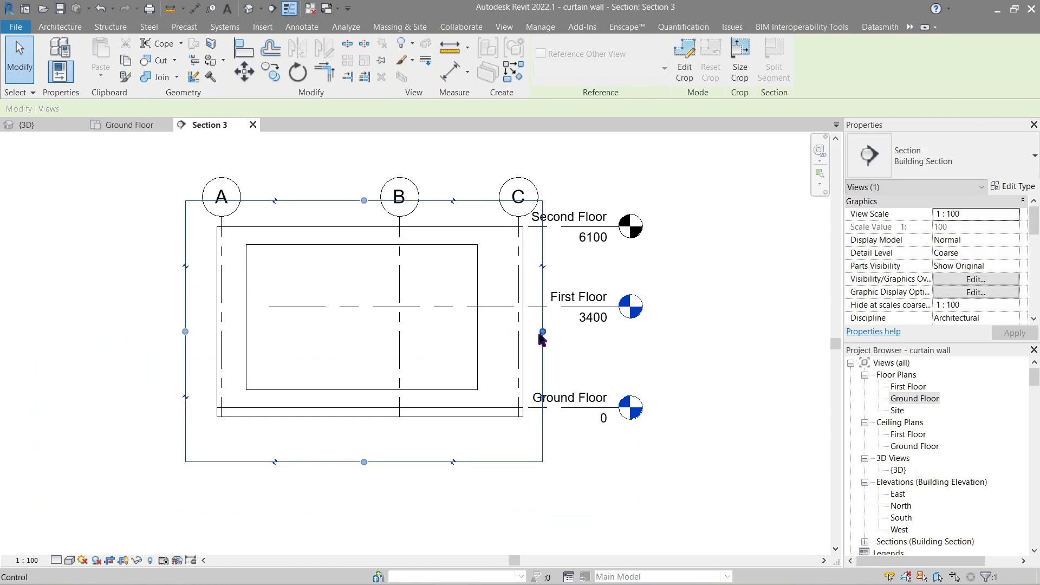
- Set the section view's scale to 1 : 25
click(26, 560)
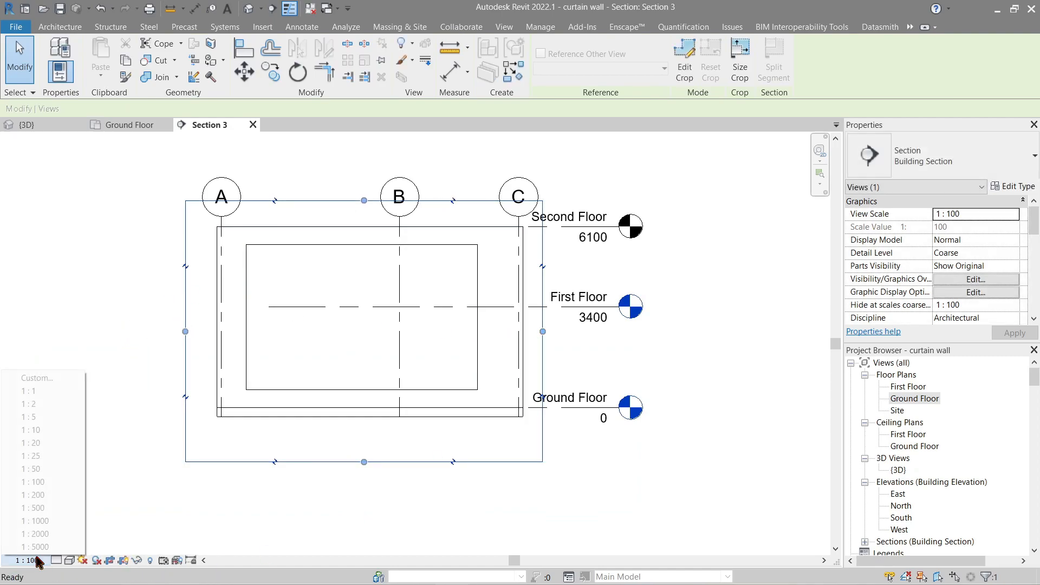
click(43, 454)
scroll(303, 342, up, 3)
middle_drag(323, 336, 326, 364)
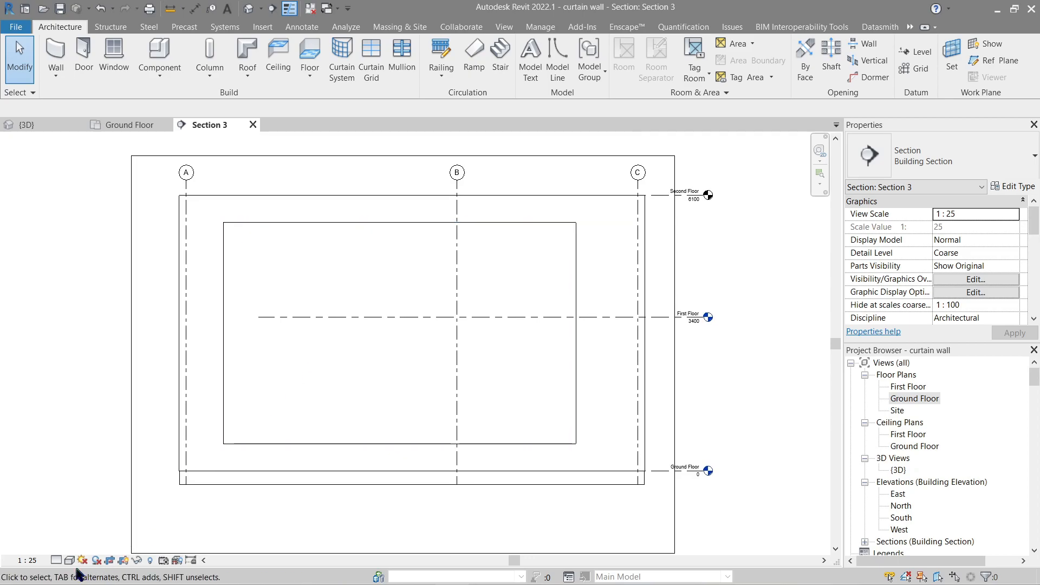
- Set the section view's detail level to Fine and its visual style to Shaded
click(57, 559)
click(76, 546)
click(70, 560)
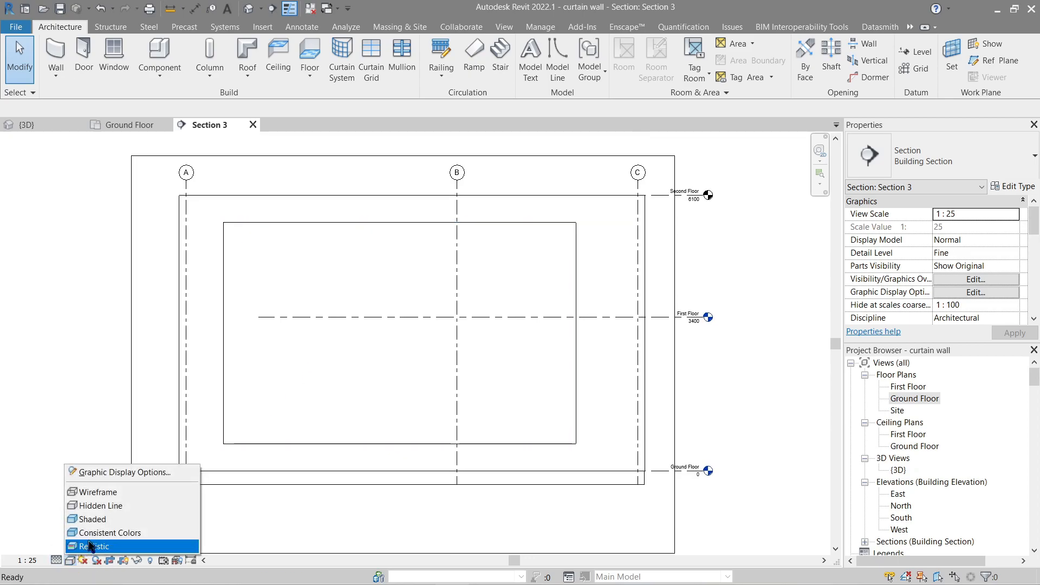
click(92, 519)
click(323, 222)
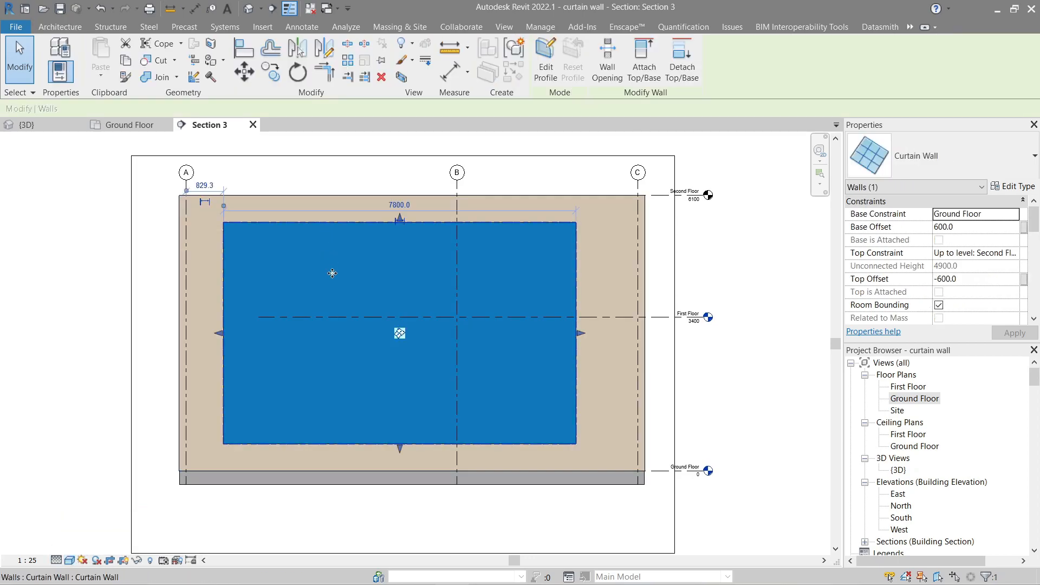
scroll(330, 249, up, 3)
scroll(351, 337, down, 3)
key(Escape)
scroll(325, 338, up, 2)
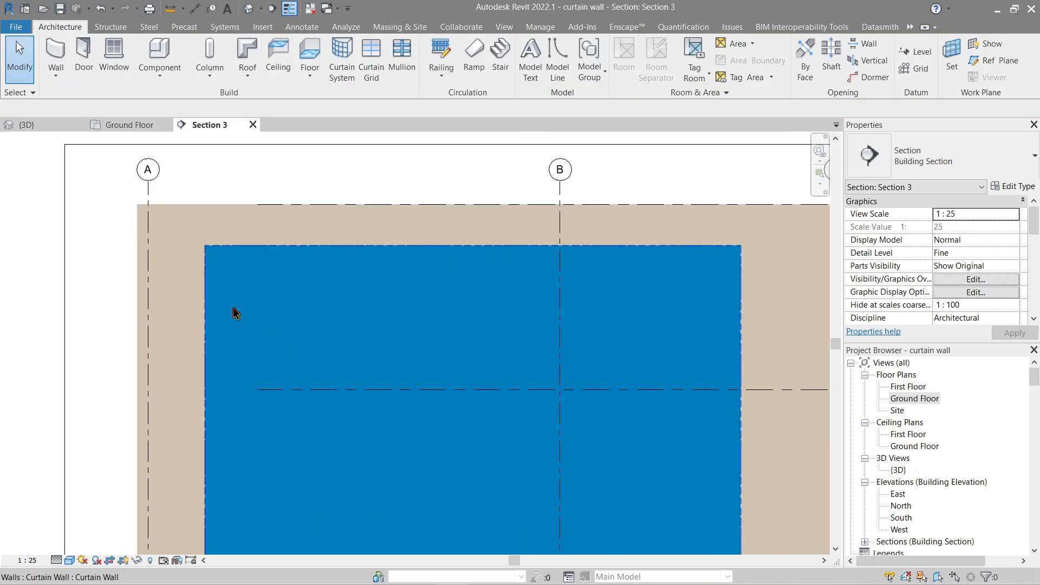
- Place an aligned dimension between the exterior wall's edge and the curtain wall's side edge near grid A
key(d)
key(i)
click(134, 274)
click(205, 281)
middle_drag(192, 201, 211, 323)
click(212, 324)
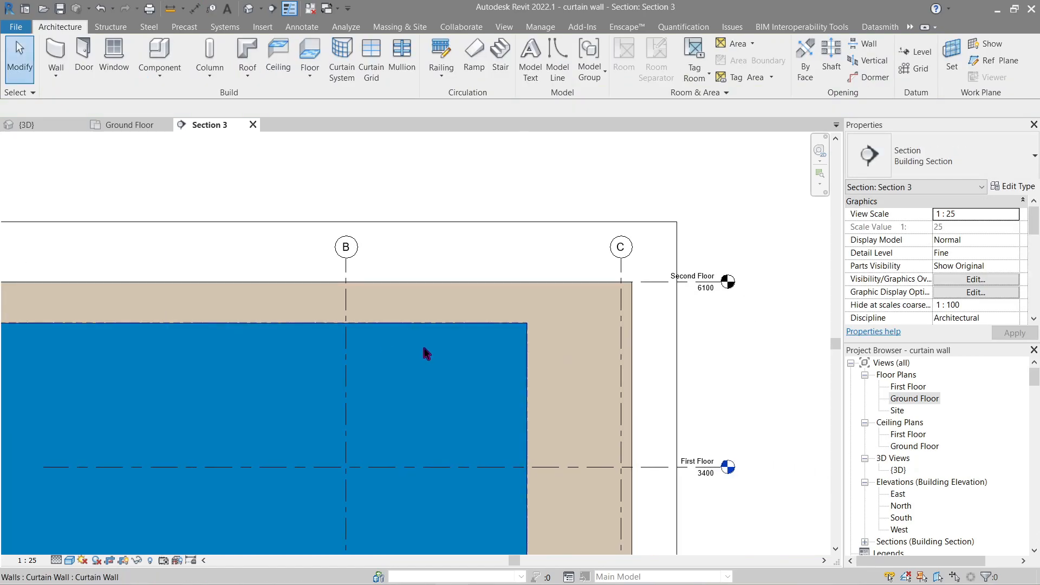
- Place an aligned dimension above the wall between the curtain wall's side edge and the exterior wall's edge near grid C
key(d)
key(i)
click(529, 369)
key(Escape)
click(533, 360)
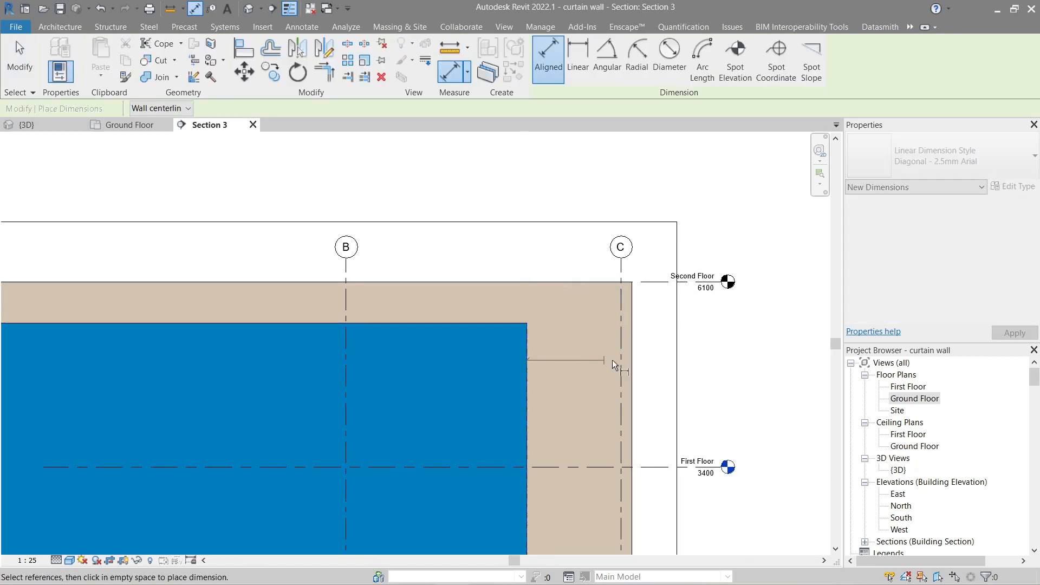
click(632, 362)
click(551, 269)
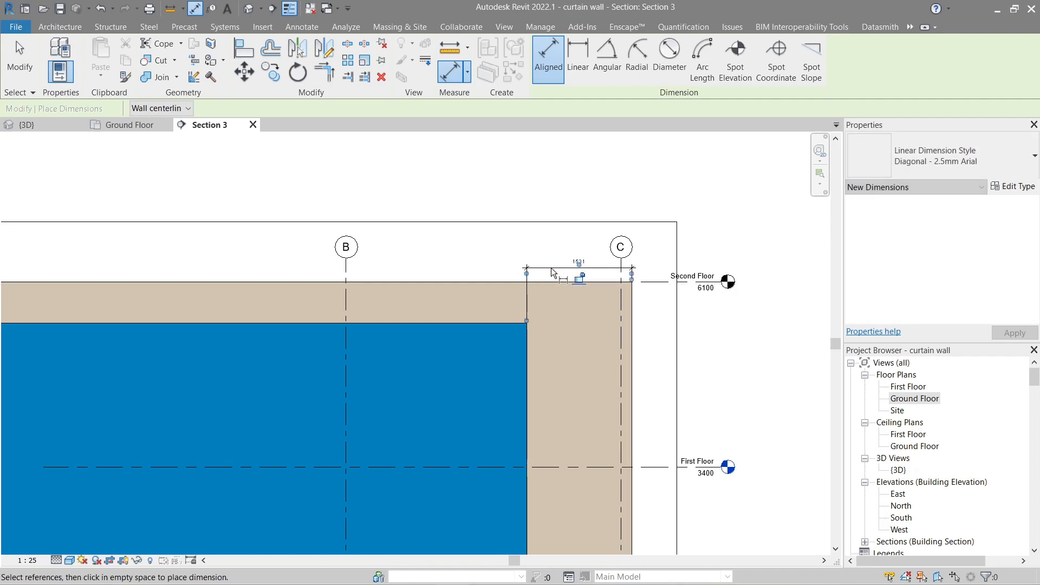
- Dimension the curtain wall's top edge to the Second Floor level and its bottom edge to the Ground Floor level
key(z)
key(f)
click(528, 259)
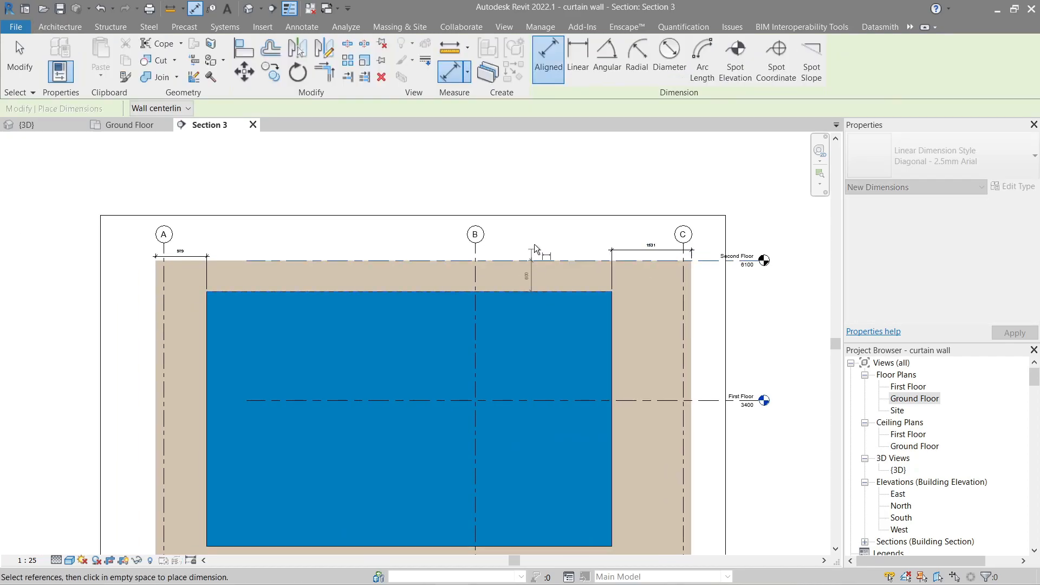
click(540, 274)
middle_drag(577, 303, 591, 198)
click(558, 439)
click(560, 469)
key(Escape)
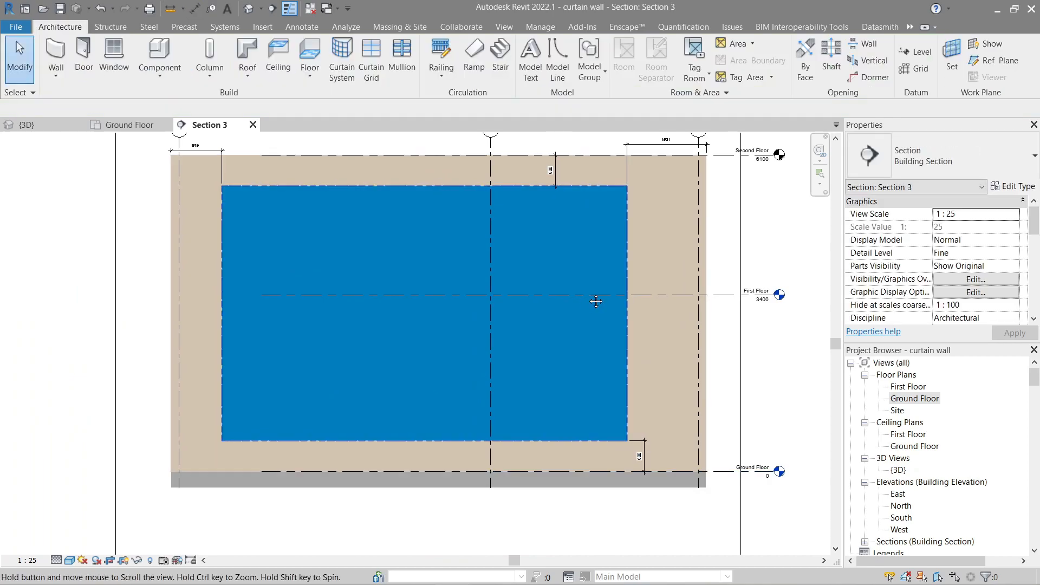
- Check the offset dimensions around the curtain wall at its top, bottom and sides
middle_drag(589, 299, 631, 323)
scroll(590, 240, up, 4)
scroll(601, 199, down, 3)
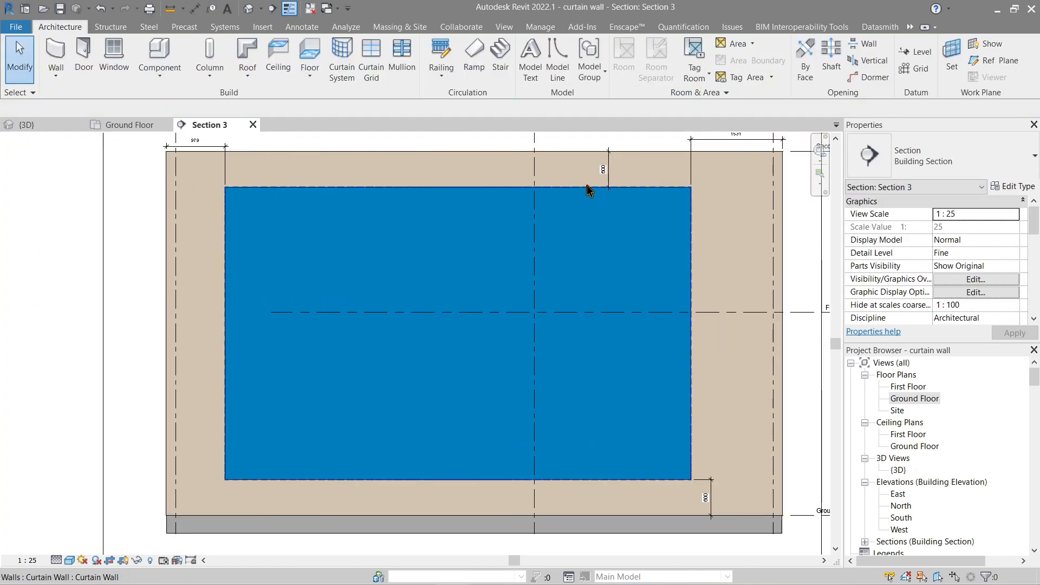
scroll(707, 490, up, 4)
click(713, 497)
middle_drag(728, 366, 789, 547)
scroll(647, 349, down, 2)
middle_drag(632, 300, 637, 478)
click(574, 295)
key(Escape)
scroll(674, 262, down, 2)
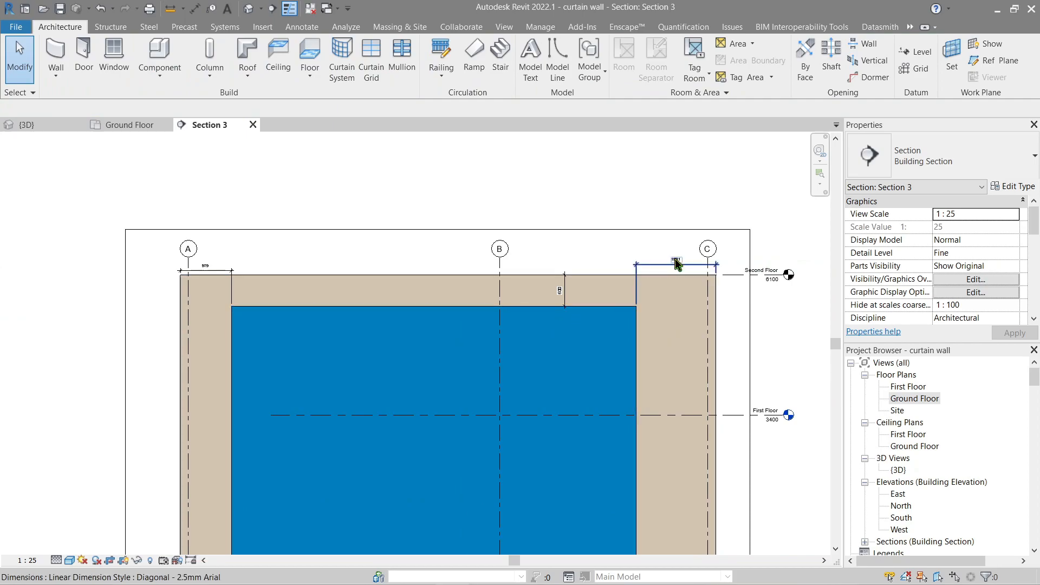
- Set the distance between the curtain wall and the exterior wall's edge near grid C to 1500
scroll(681, 271, up, 3)
click(676, 267)
click(596, 409)
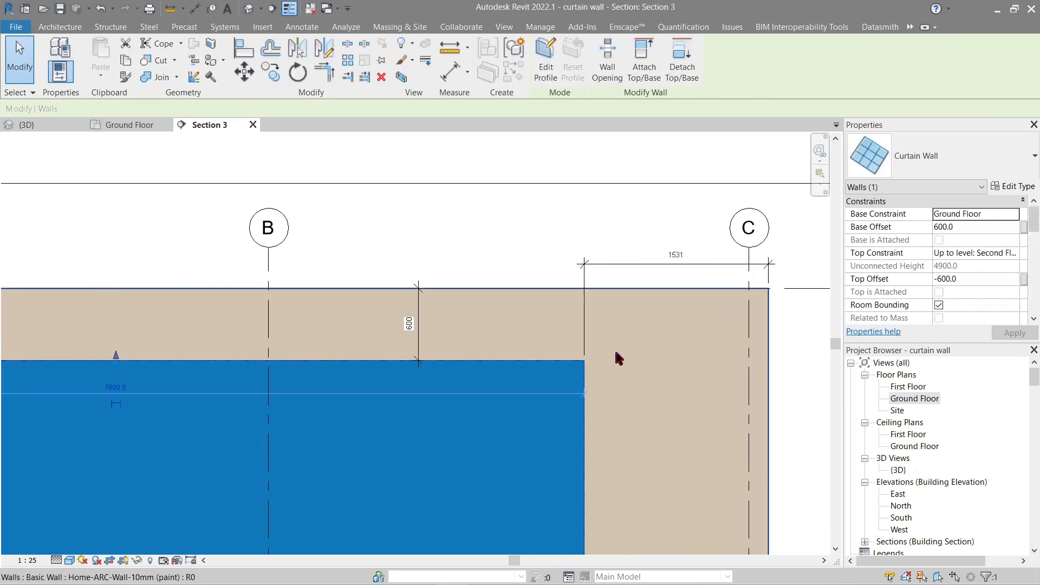
click(671, 259)
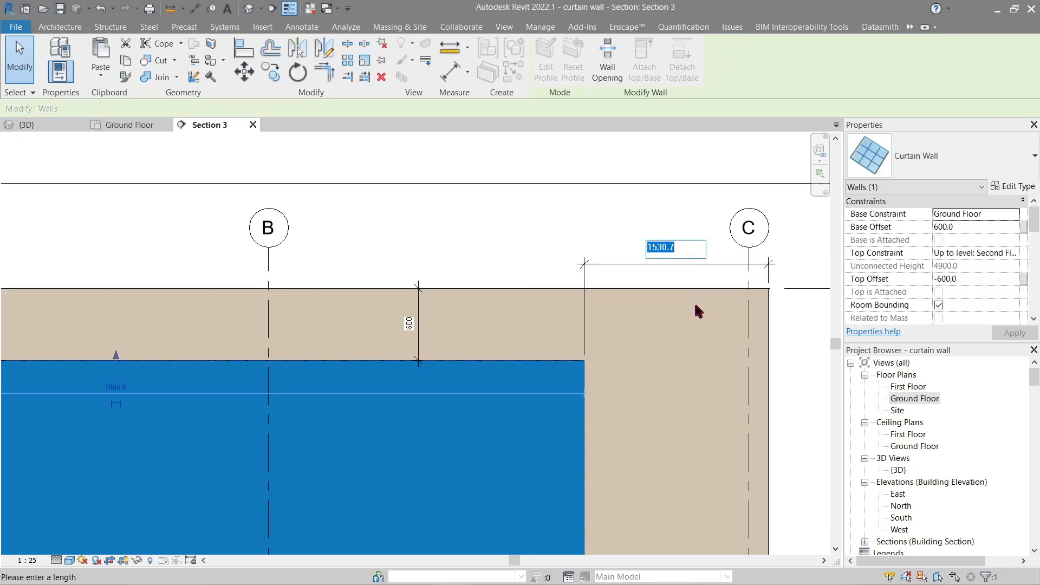
text(1500)
key(Return)
scroll(695, 311, down, 2)
key(Escape)
- Move the curtain wall by setting its distance from the exterior wall's edge near grid A to 1500
middle_drag(314, 347, 510, 324)
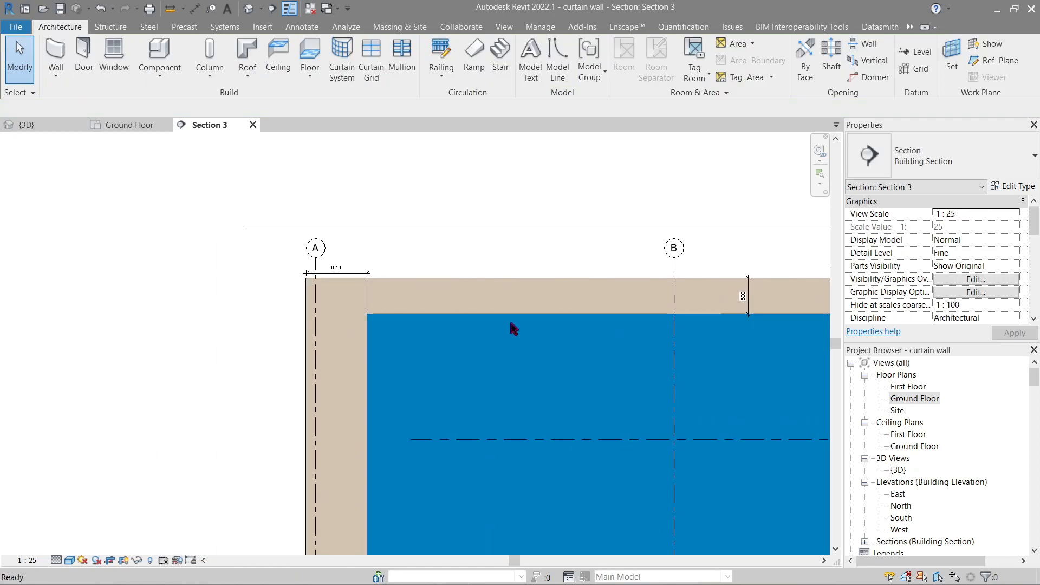
click(367, 340)
click(338, 267)
text(15)
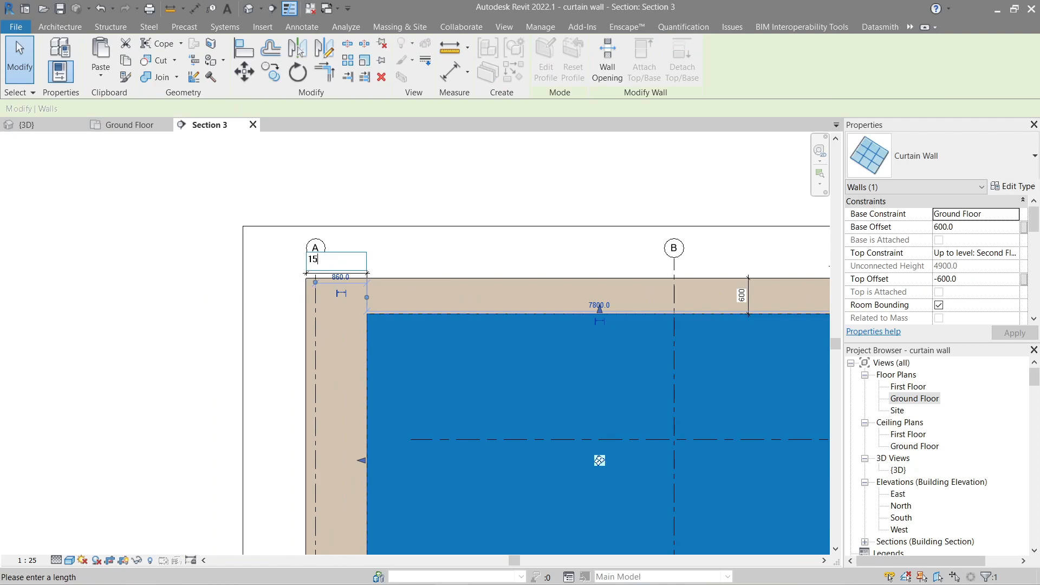
text(00)
key(Return)
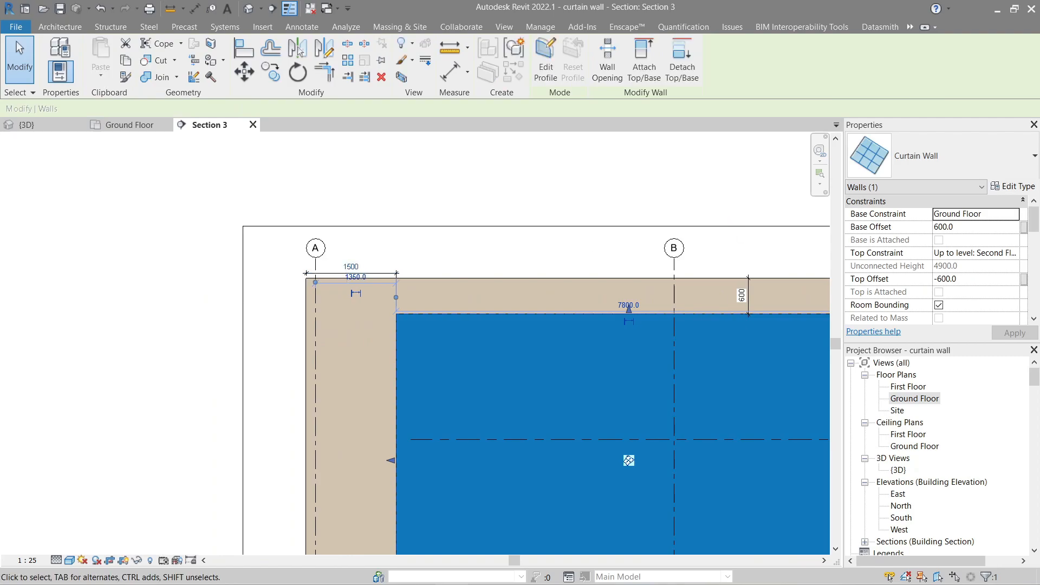
key(Escape)
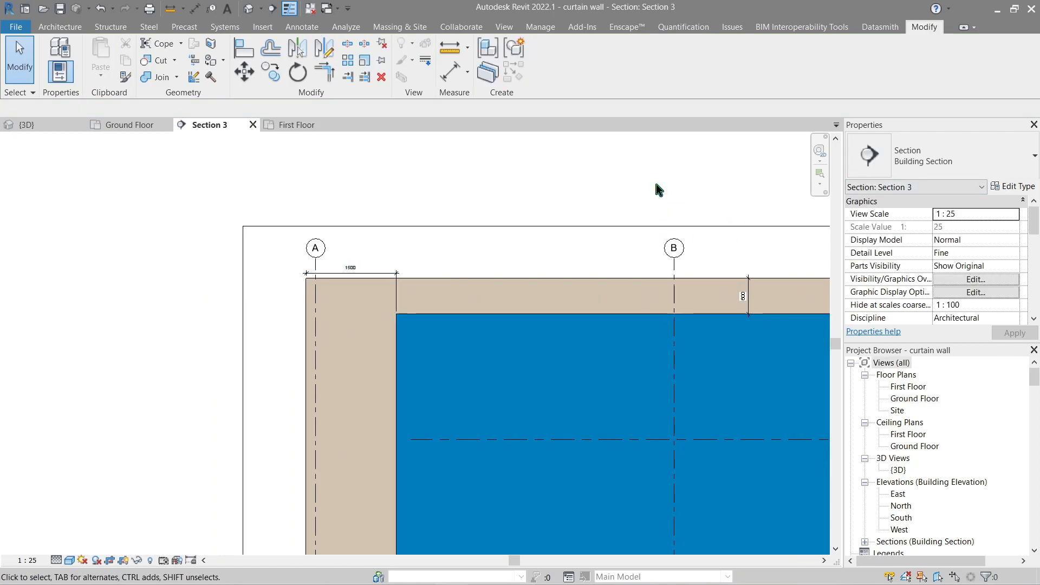
- Edit the profile of the Home-ARC-Wall-10mm (paint) wall, cutting a rectangular opening that matches the curtain wall's outline
click(603, 282)
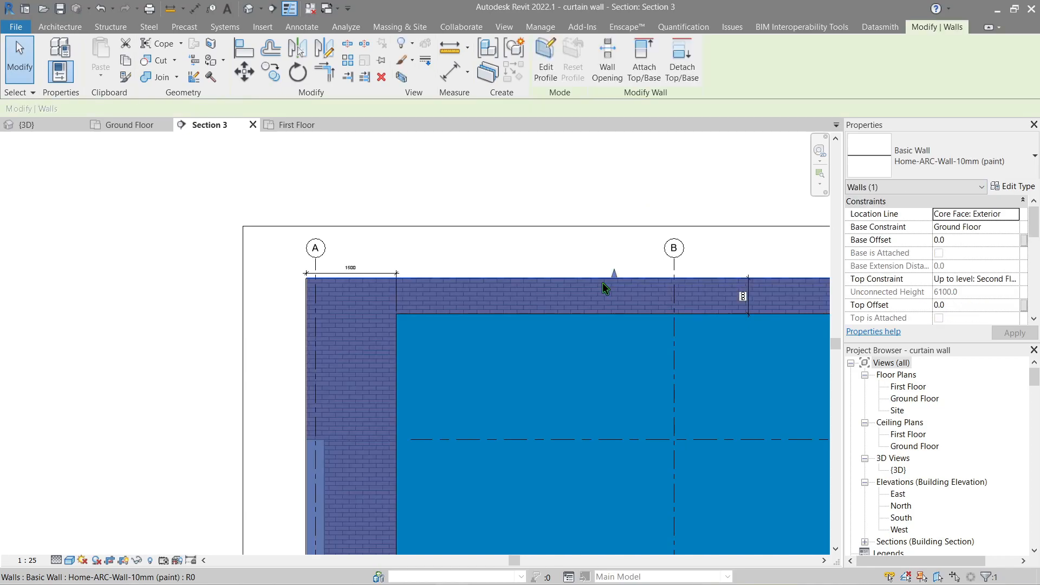
click(545, 65)
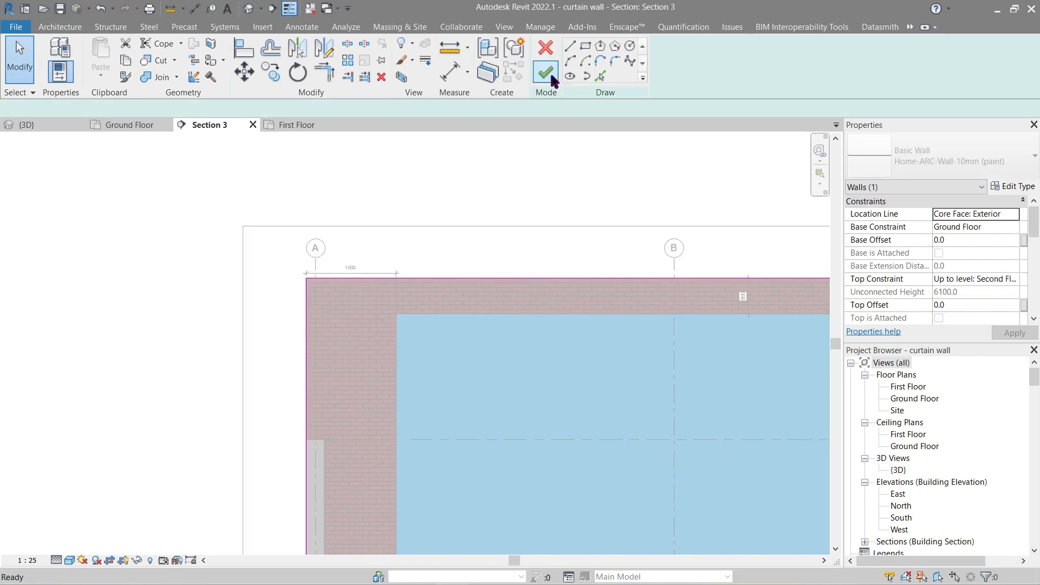
click(584, 46)
scroll(423, 306, up, 4)
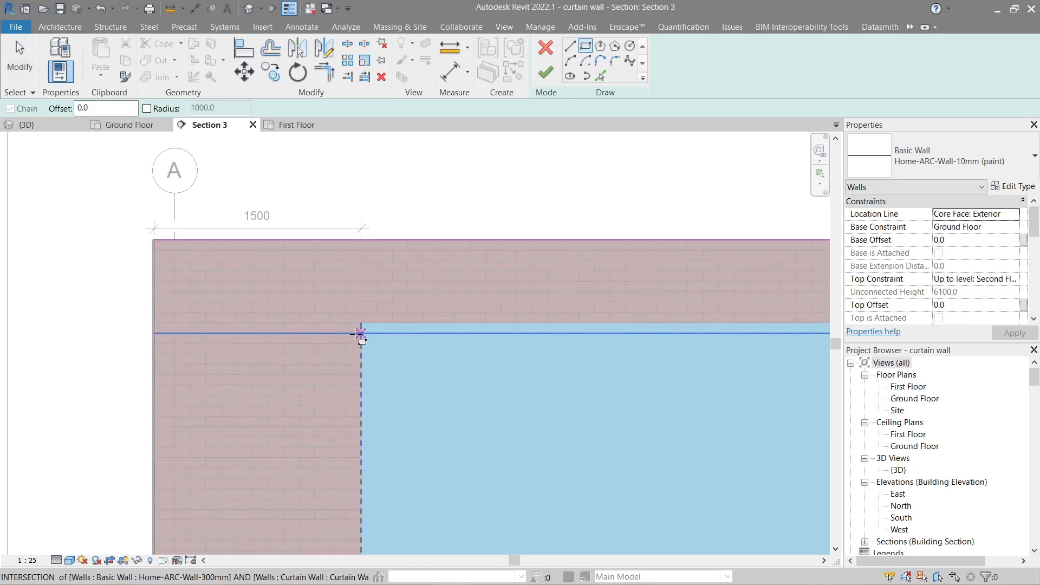
click(357, 322)
scroll(357, 323, down, 4)
middle_drag(476, 456, 289, 245)
scroll(323, 287, down, 5)
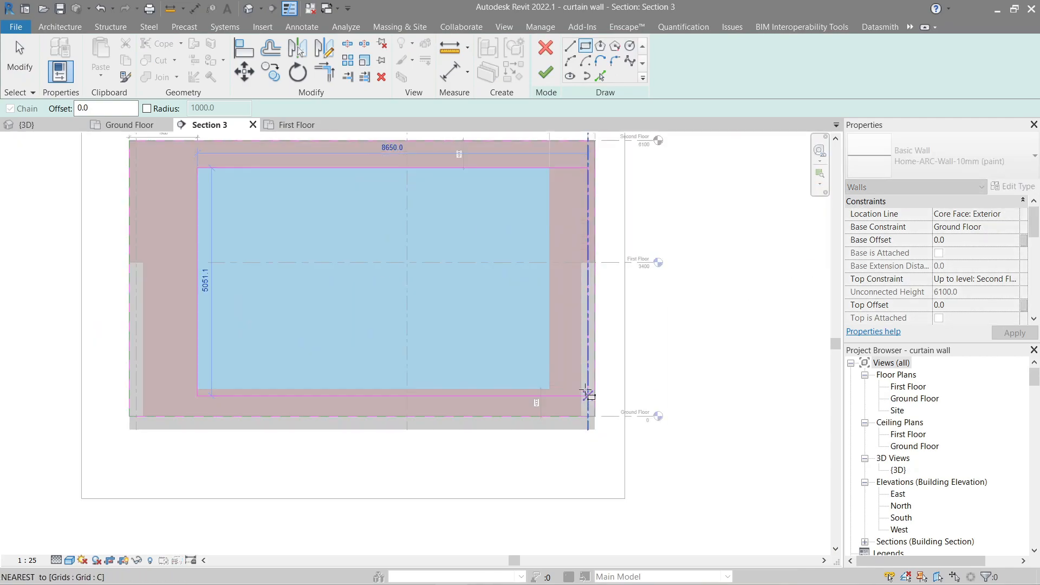
scroll(558, 389, up, 6)
click(531, 390)
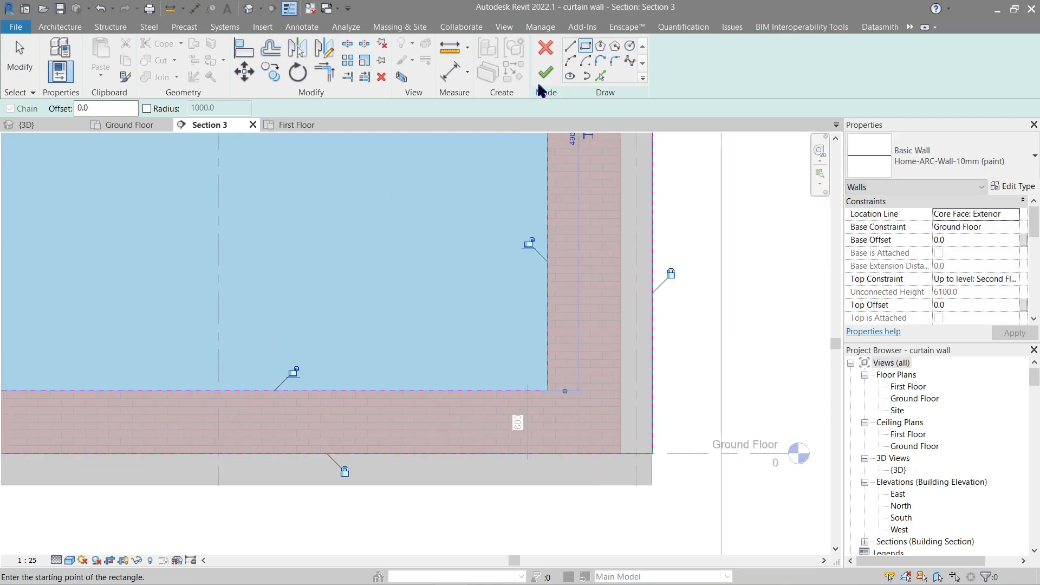
click(545, 72)
key(Escape)
- Temporarily hide the Home-ARC-Wall-10mm (paint) wall in the section view
scroll(516, 258, down, 2)
middle_drag(512, 262, 649, 545)
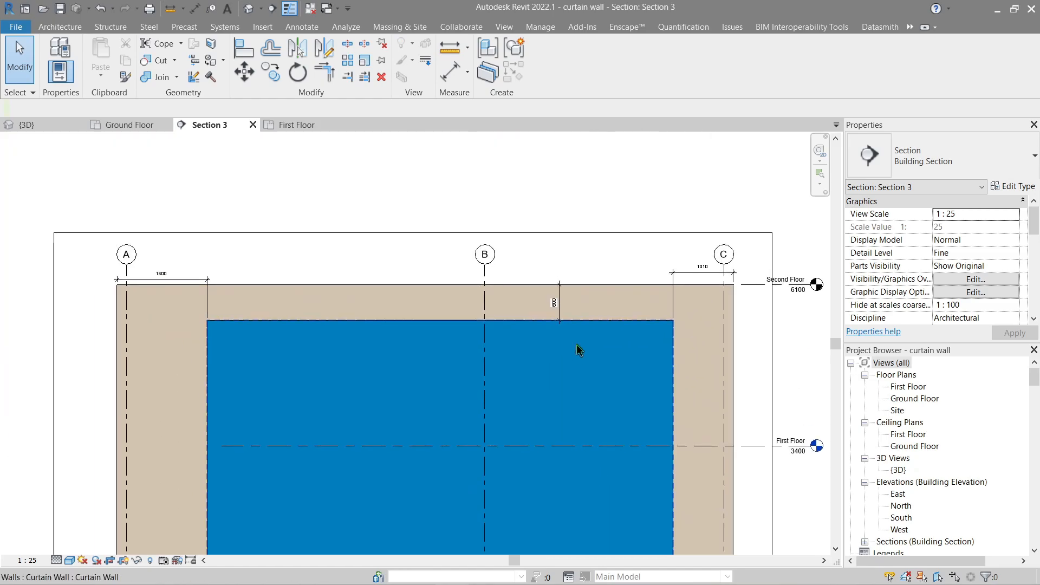
scroll(585, 332, up, 1)
click(610, 278)
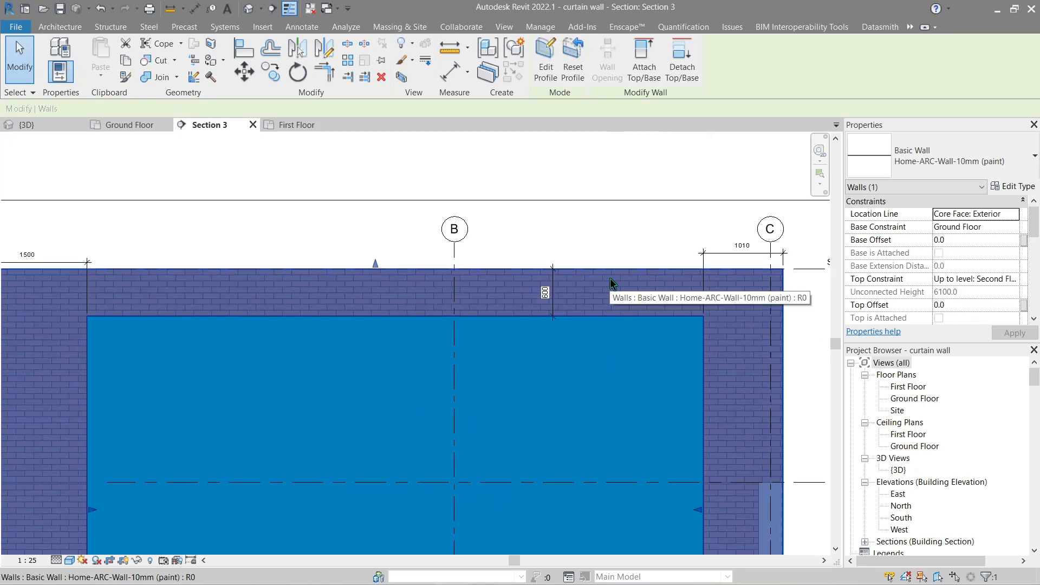
key(h)
key(h)
- Edit the First Floor Home-ARC-Wall-300mm wall's profile, picking the curtain wall's top and side edges as sketch lines
click(610, 277)
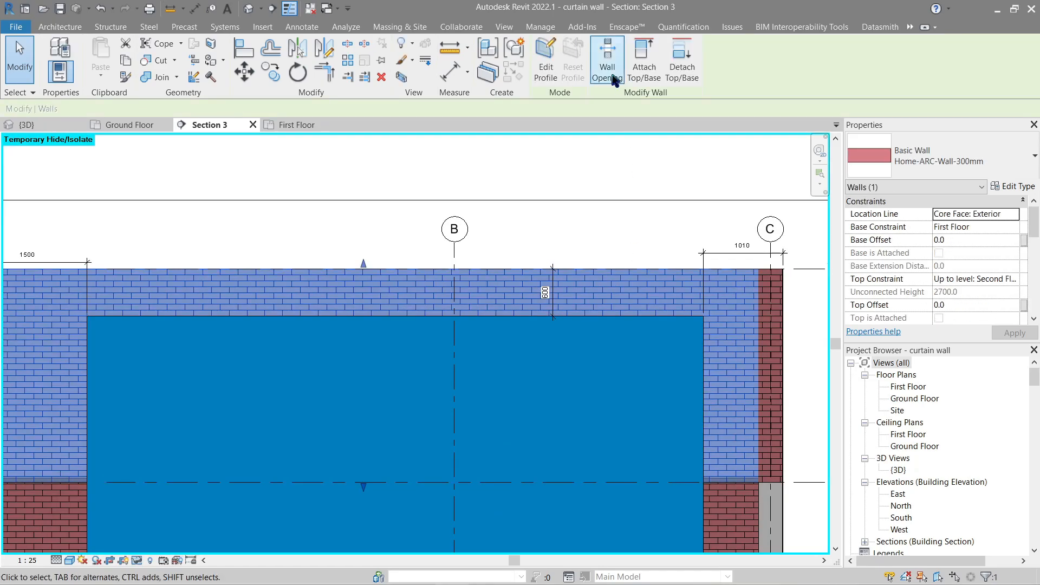
click(548, 59)
click(600, 76)
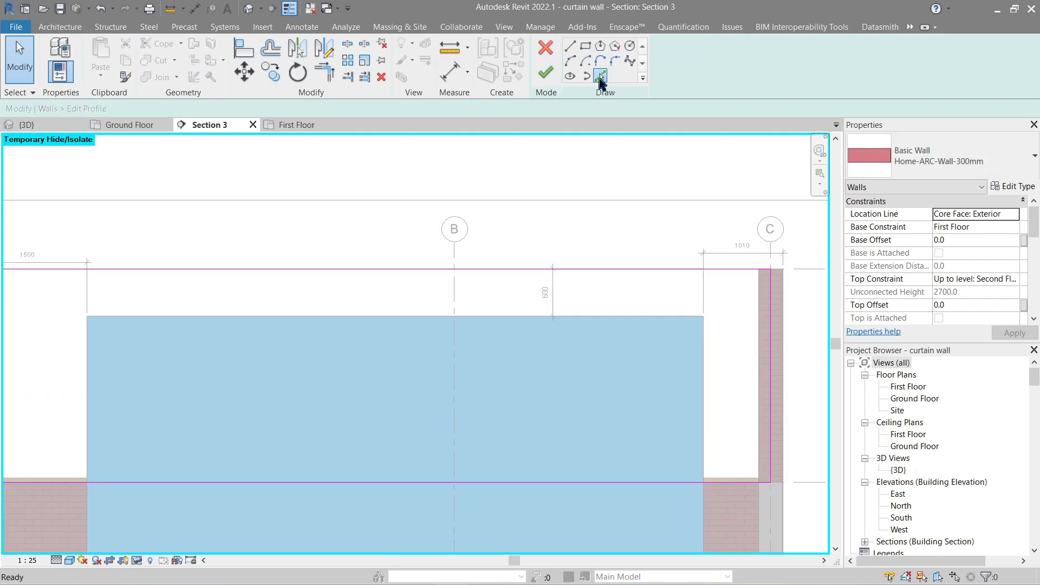
click(87, 383)
click(148, 315)
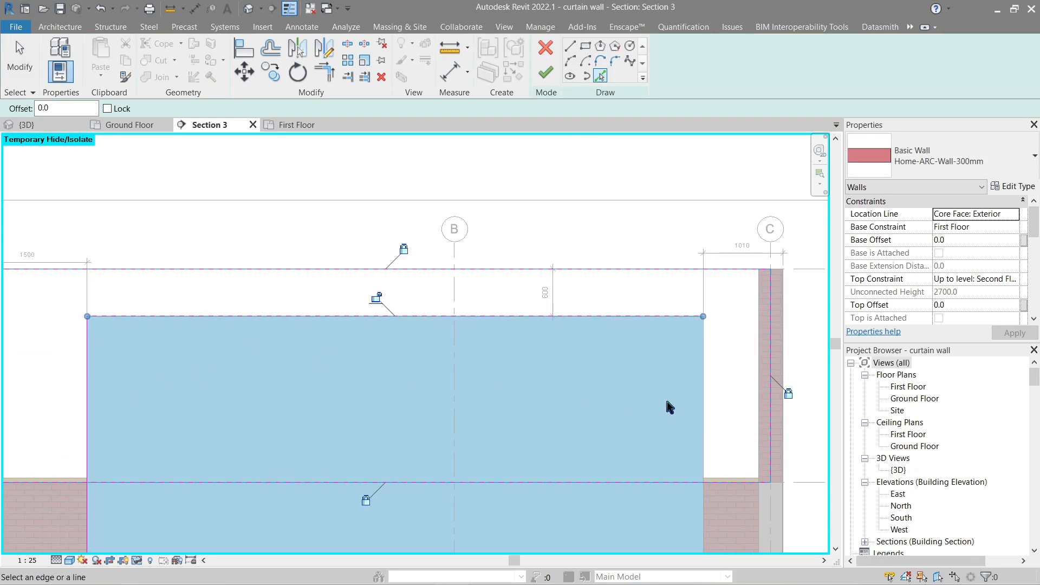
click(703, 390)
- Split the profile's lower line, trim it to the curtain wall's side lines at both ends, and finish the profile
key(s)
key(l)
click(541, 482)
key(3)
key(t)
key(r)
click(733, 483)
click(702, 455)
click(75, 483)
click(86, 463)
click(545, 72)
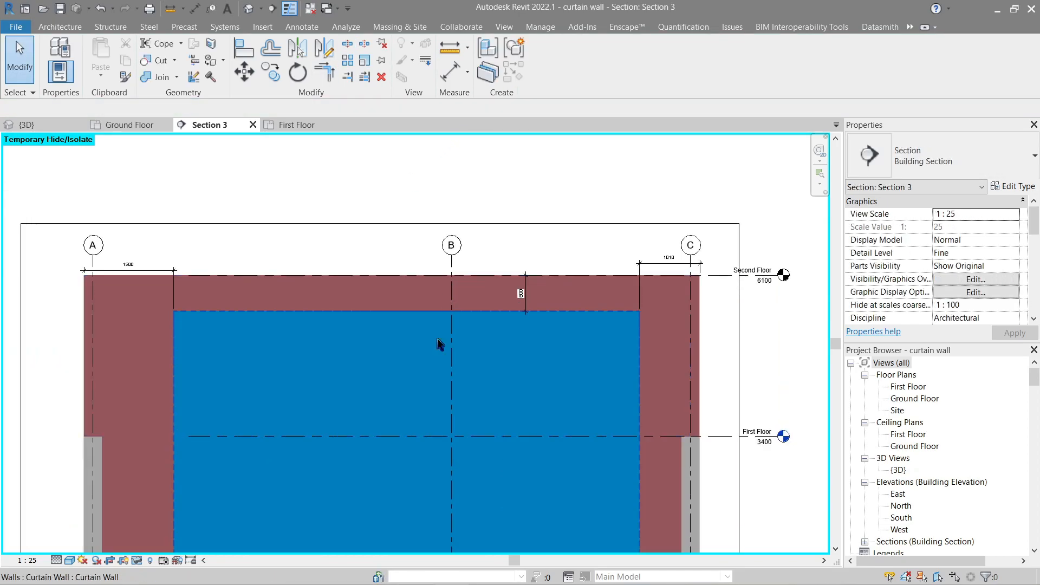
- Edit the grid C side Ground Floor 300 mm wall's profile, trimming it to the curtain wall's side and bottom edges
scroll(628, 263, up, 3)
middle_drag(677, 379, 535, 361)
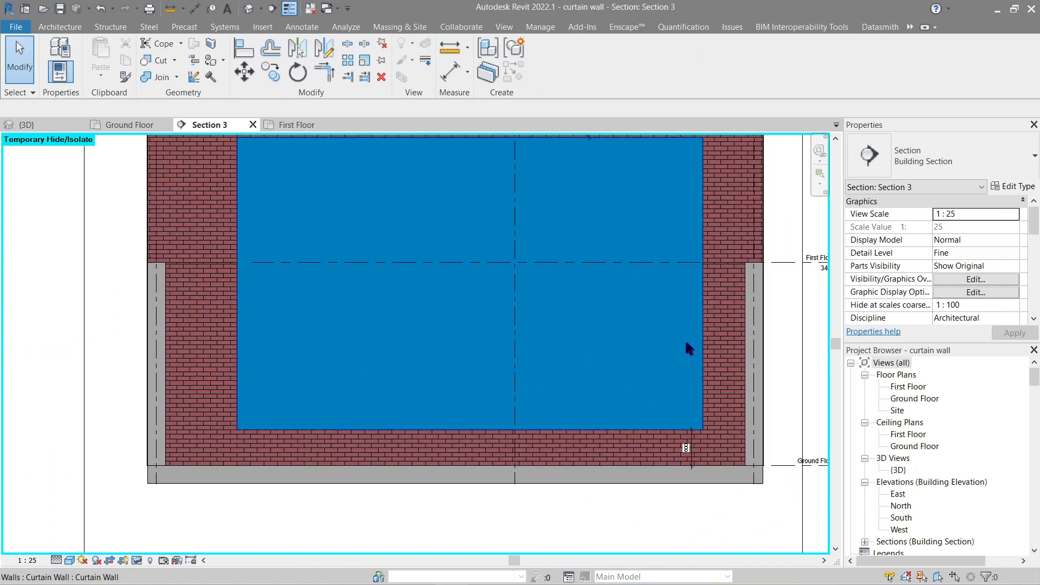
click(721, 331)
click(546, 62)
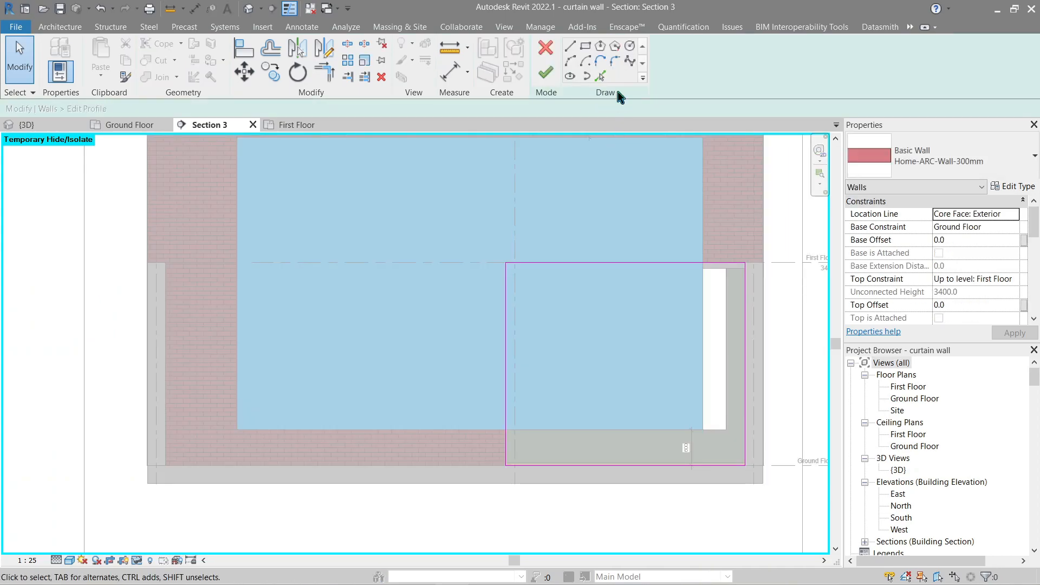
click(601, 78)
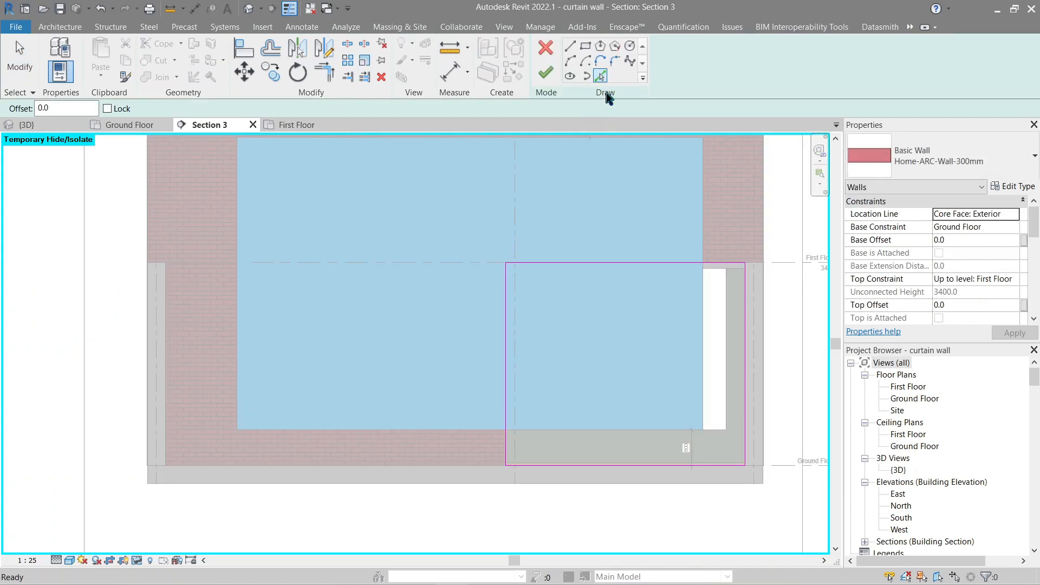
click(542, 430)
key(t)
key(r)
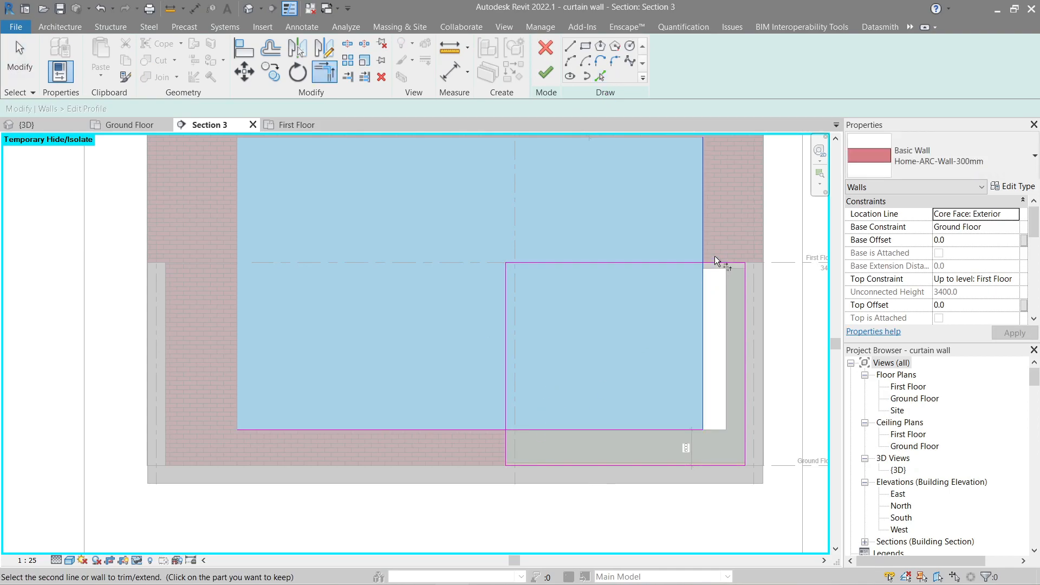
click(547, 430)
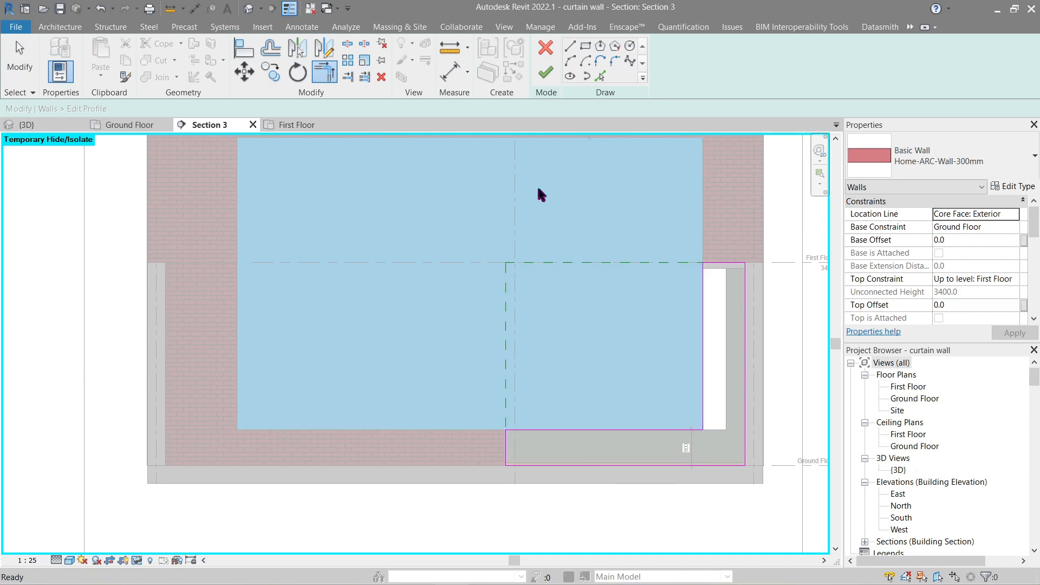
key(Escape)
click(543, 77)
- Edit the grid A side Ground Floor 300 mm wall's profile, trimming it to the curtain wall's side and bottom edges
double_click(204, 347)
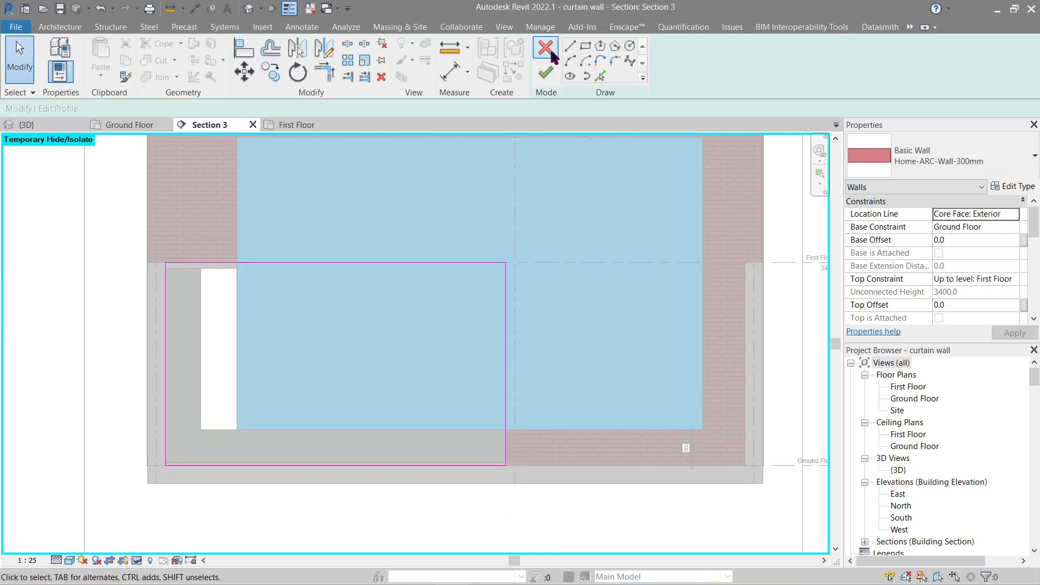
click(600, 76)
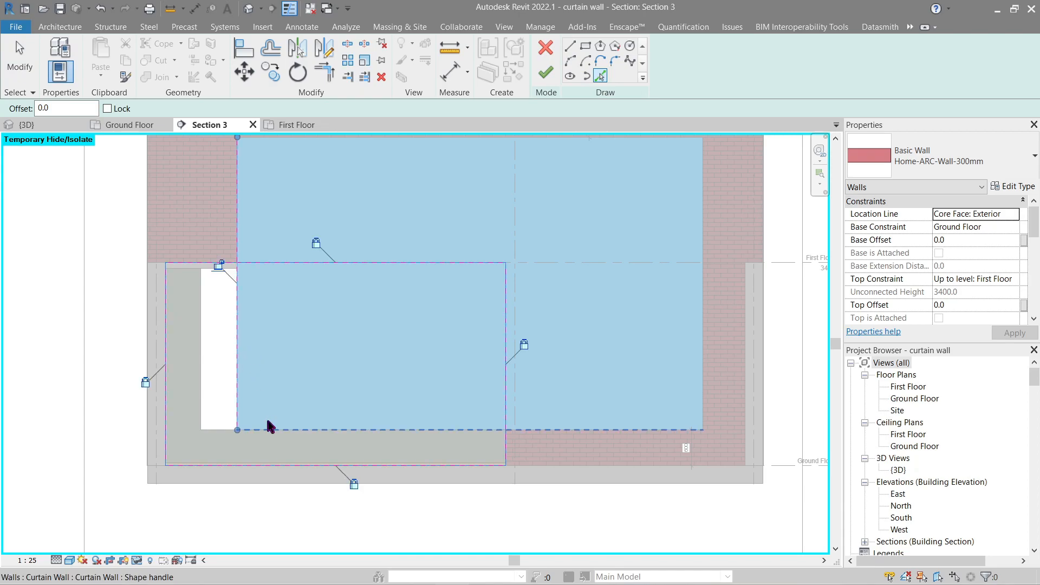
key(t)
key(r)
click(216, 262)
click(237, 286)
key(Escape)
click(544, 76)
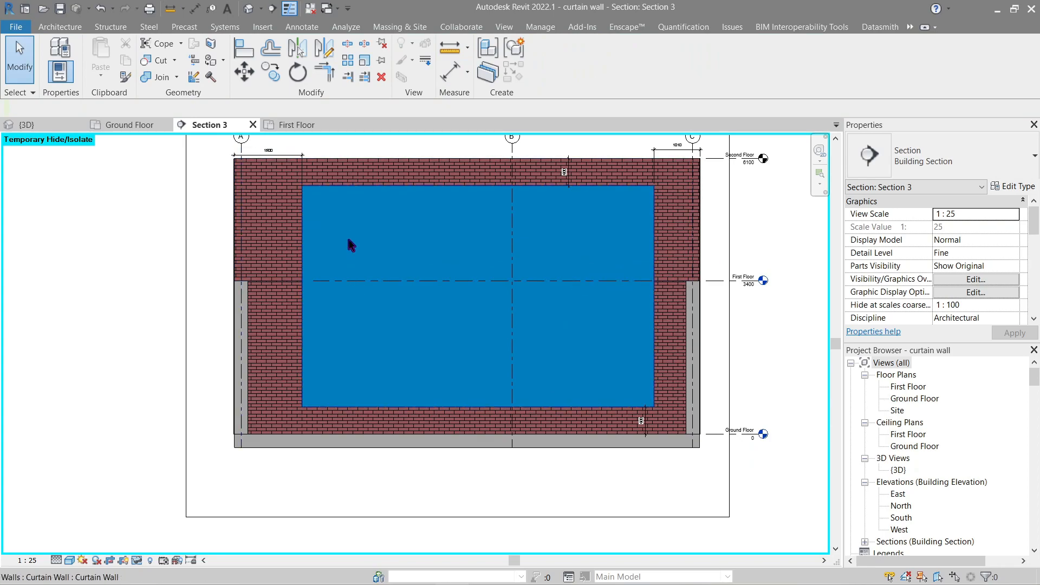
- Reset the temporary hide/isolate and close every open view except the curtain wall project's 3D view
key(h)
key(r)
middle_click(230, 125)
middle_click(225, 126)
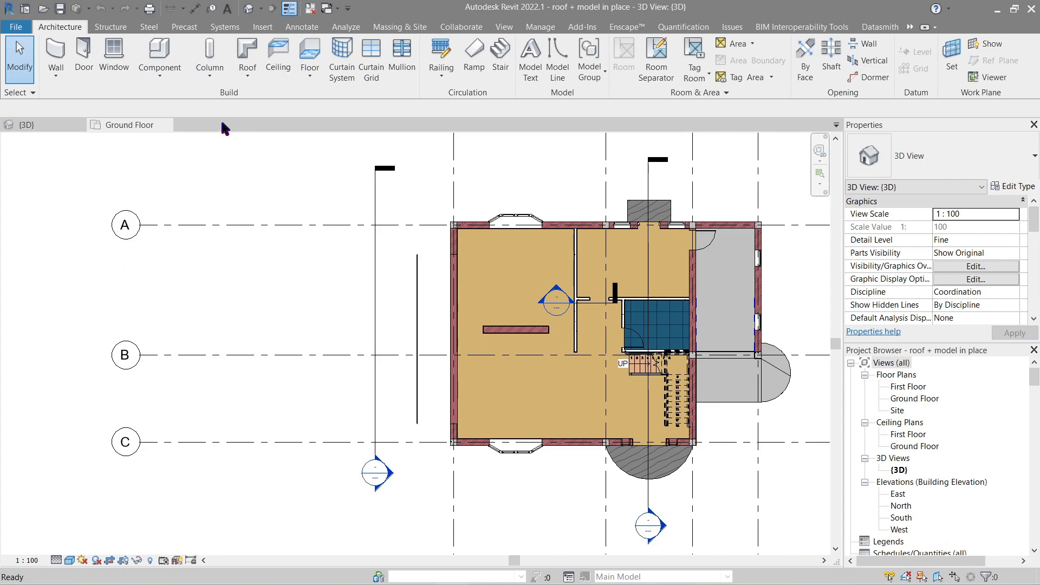
middle_click(46, 129)
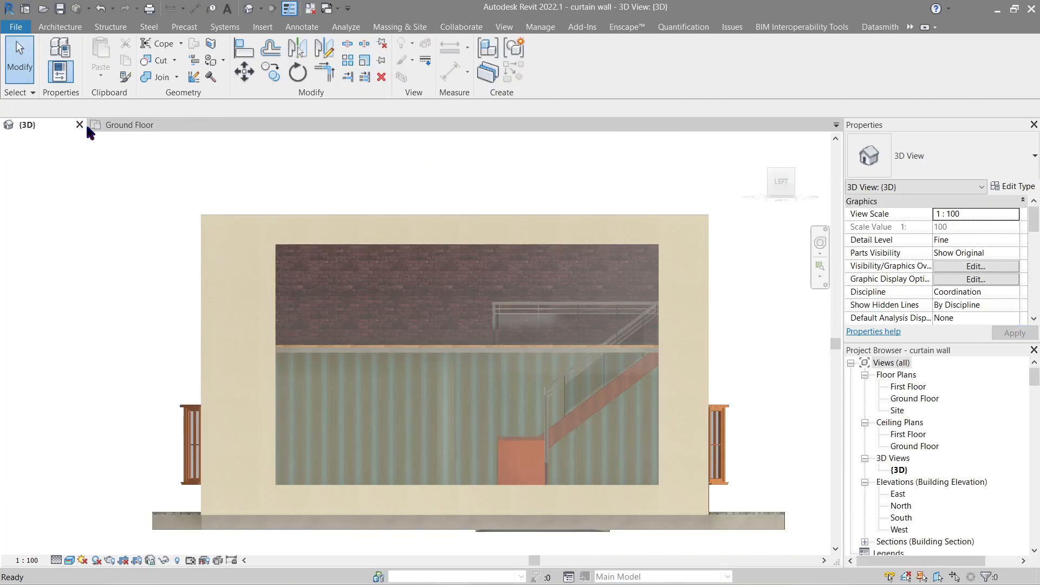
click(166, 125)
shift+middle_drag(400, 190, 412, 230)
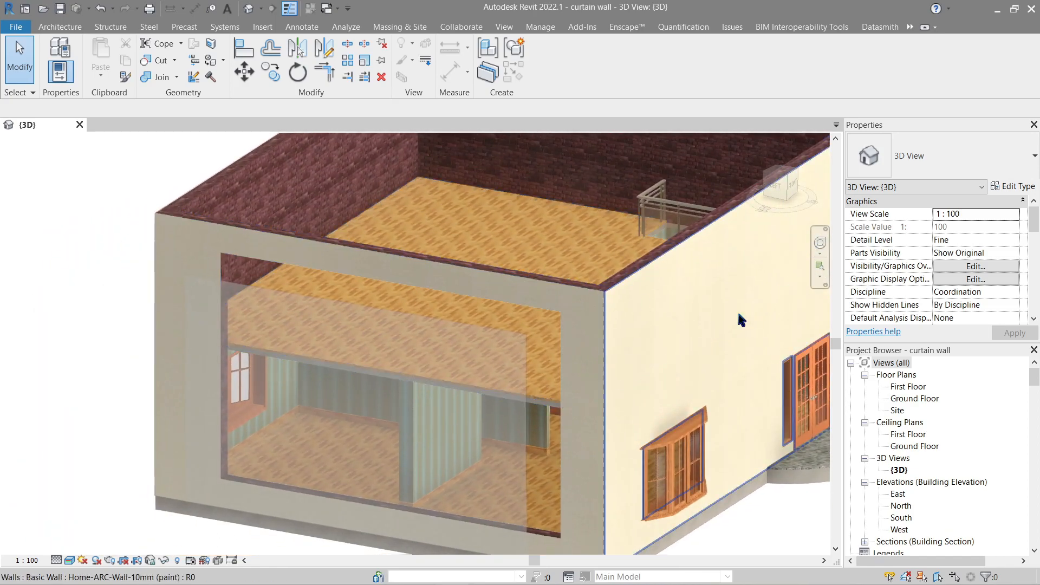
- Open the Ground Floor plan and select the curtain wall standing outside the side wall
double_click(921, 400)
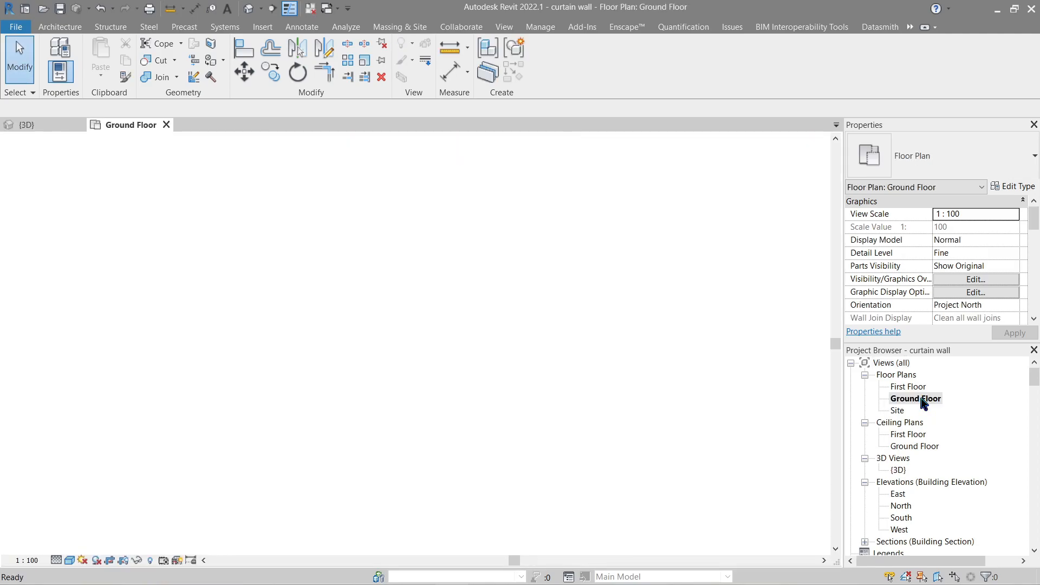
scroll(336, 371, up, 3)
click(365, 257)
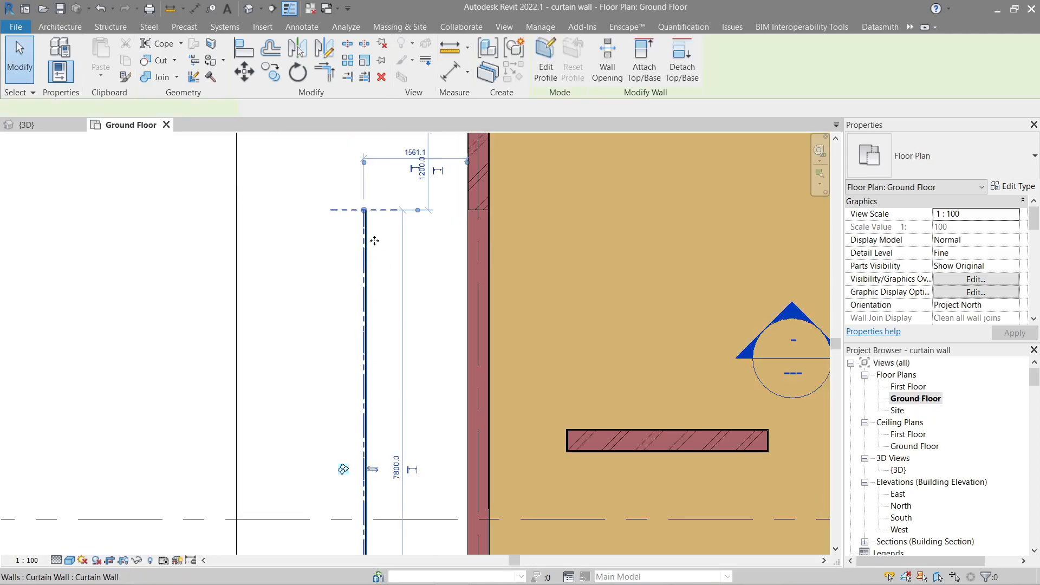
scroll(387, 227, up, 3)
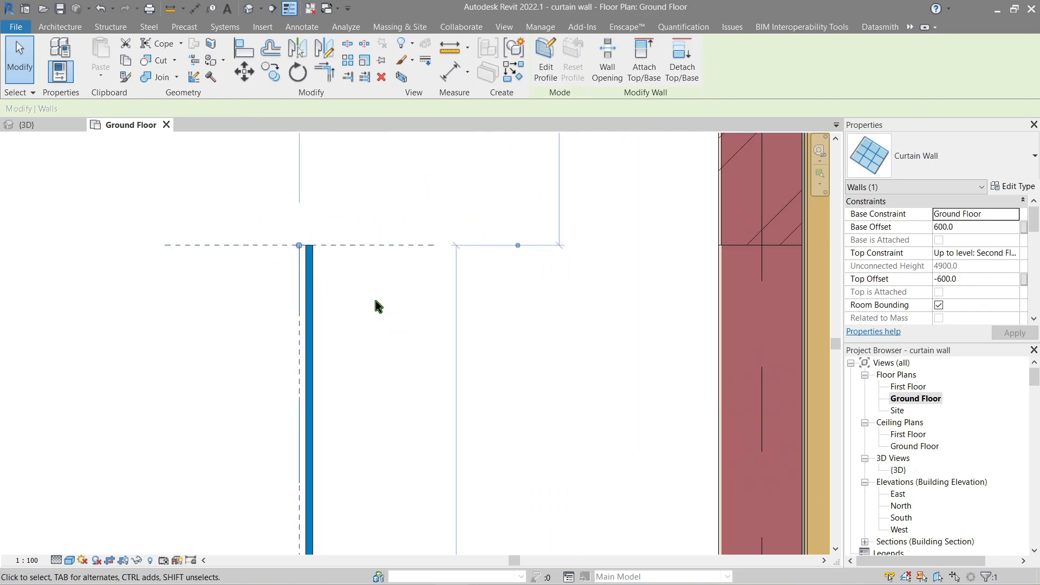
key(m)
key(v)
key(Escape)
key(Escape)
- Move the curtain wall horizontally from its end point onto the centreline of the side wall
click(311, 281)
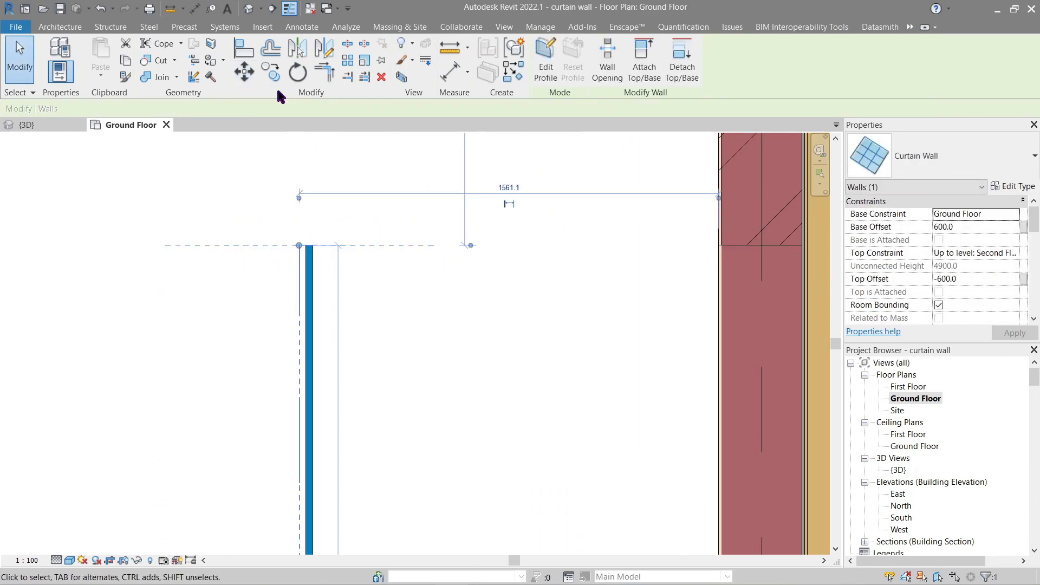
click(246, 75)
scroll(301, 252, up, 1)
click(299, 244)
middle_drag(396, 261, 135, 261)
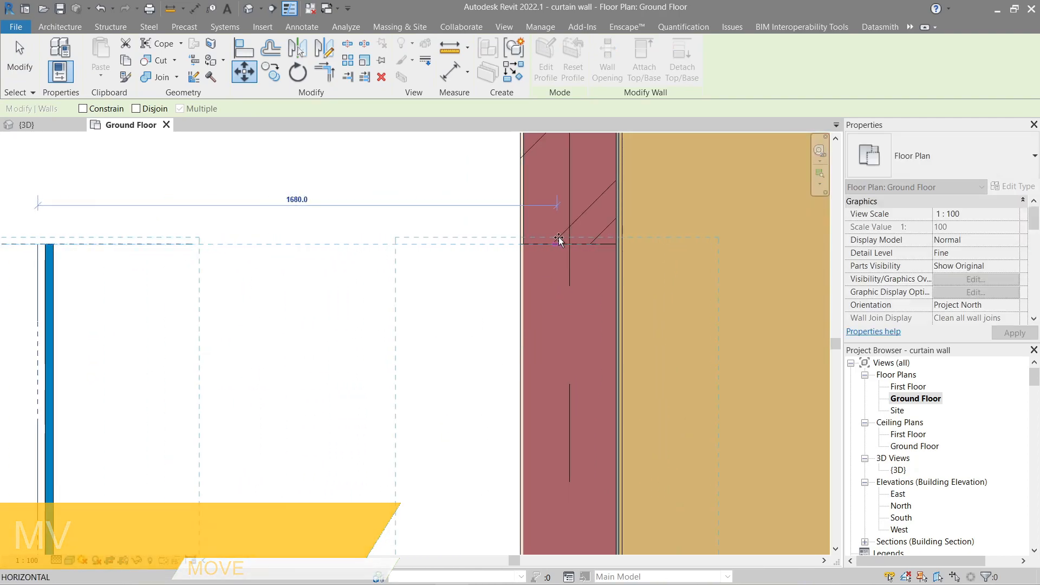
click(570, 243)
key(Escape)
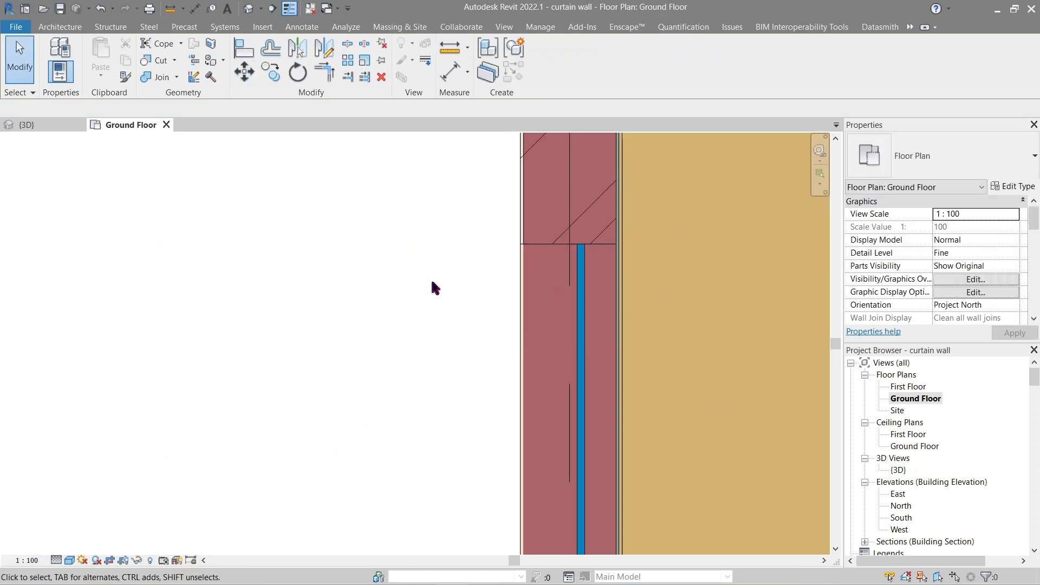
- In the left-side 3D view, place two horizontal curtain grid lines 3000 and 2500 mm above the curtain wall's bottom edge
click(52, 126)
scroll(217, 256, down, 2)
middle_drag(284, 367, 302, 379)
middle_drag(261, 274, 322, 309)
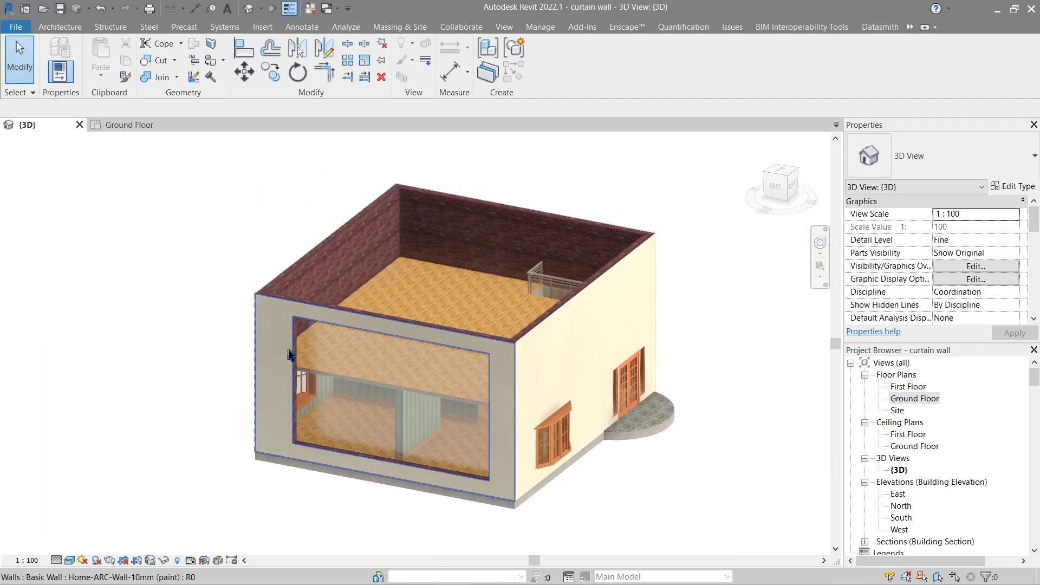
click(317, 348)
click(69, 28)
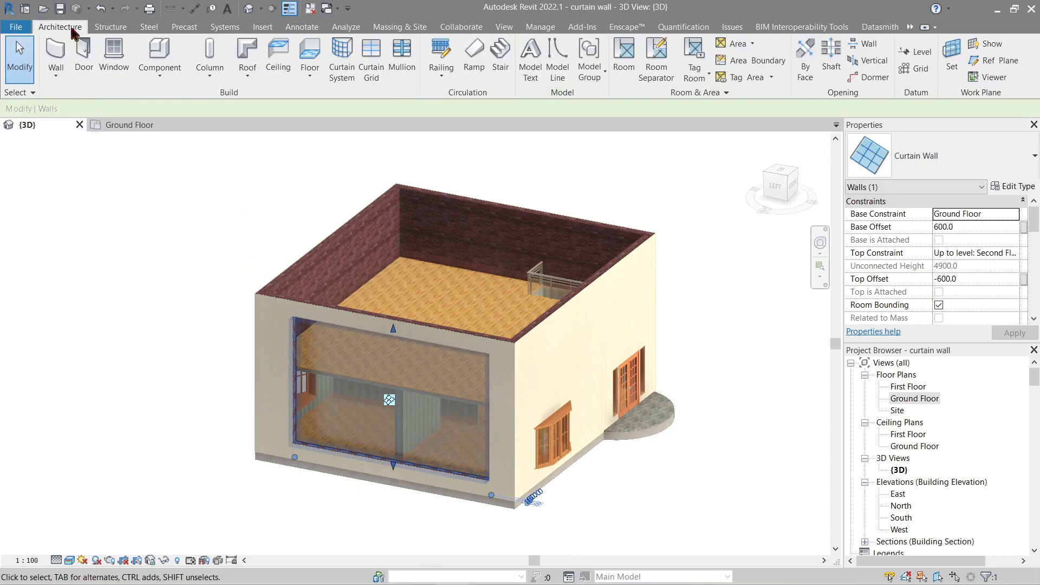
click(368, 76)
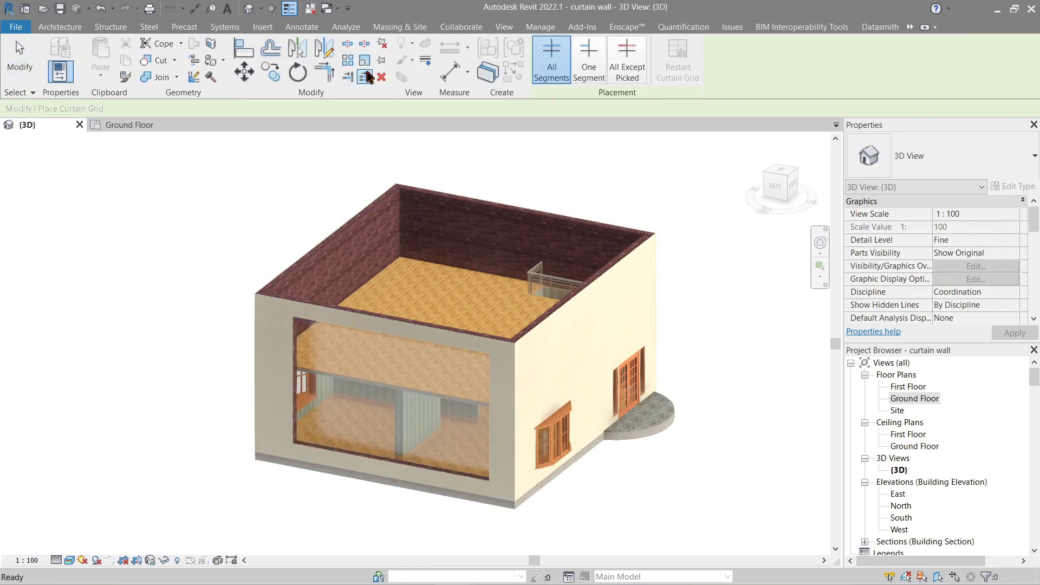
click(774, 187)
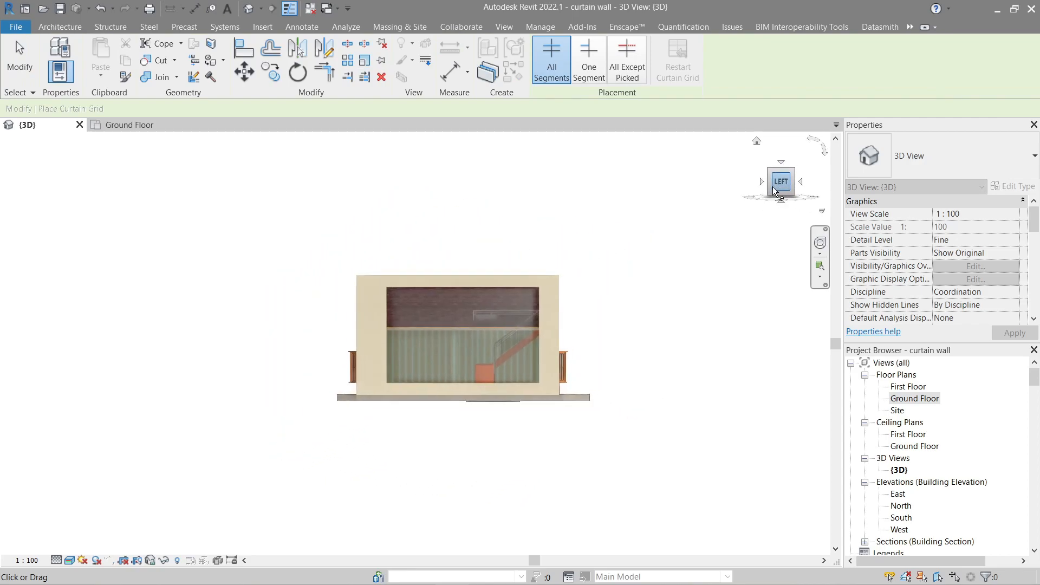
scroll(359, 347, up, 5)
scroll(360, 346, up, 3)
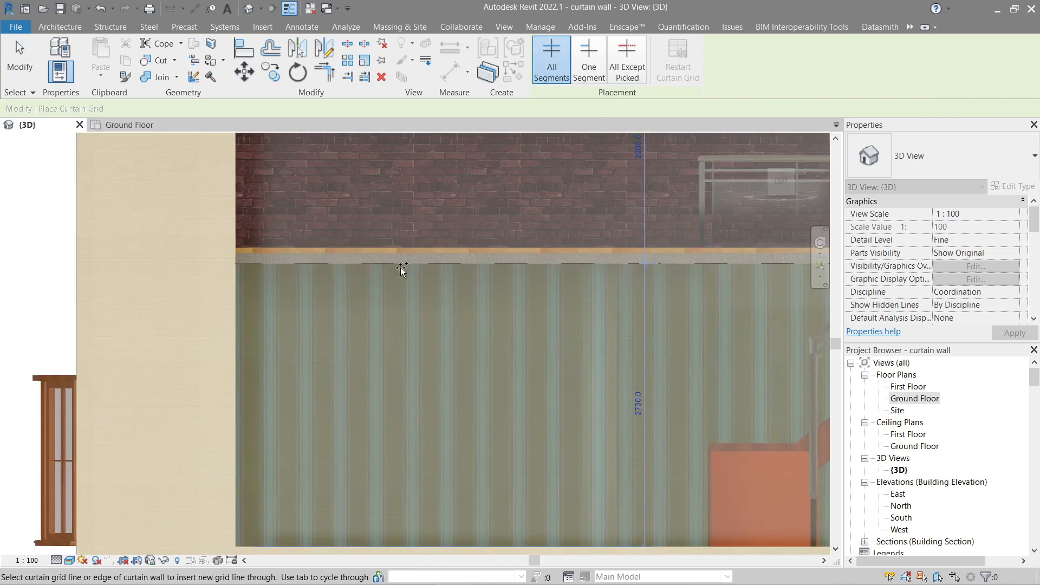
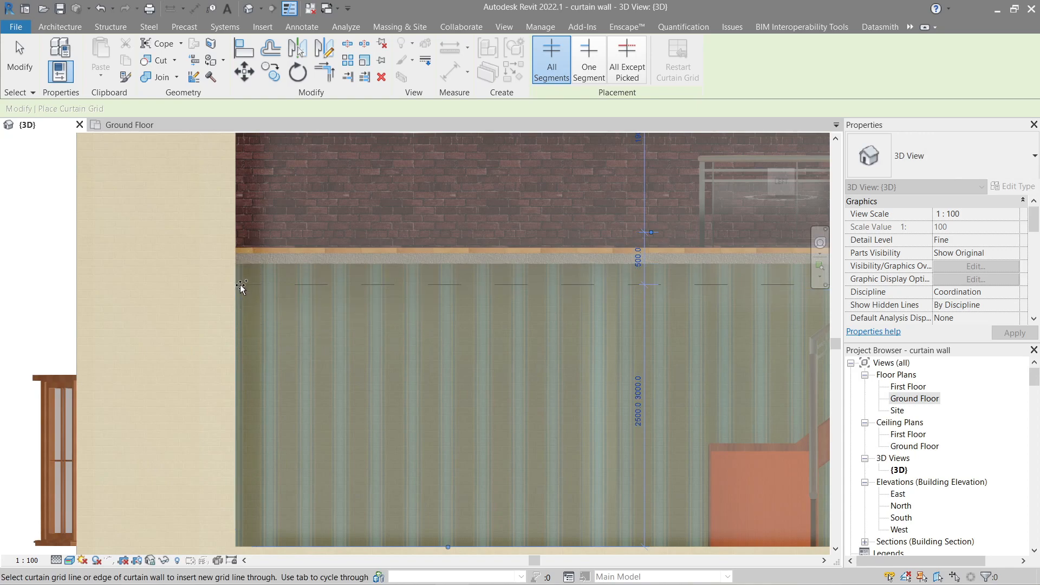
- Try the Shaded and Hidden Line visual styles in the 3D view and return it to Realistic
click(69, 560)
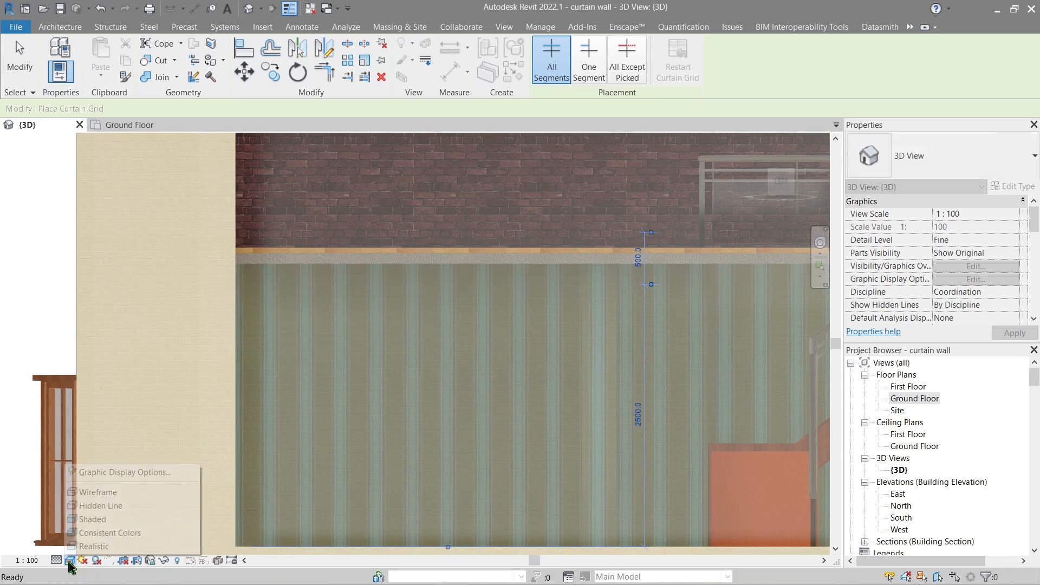
click(95, 517)
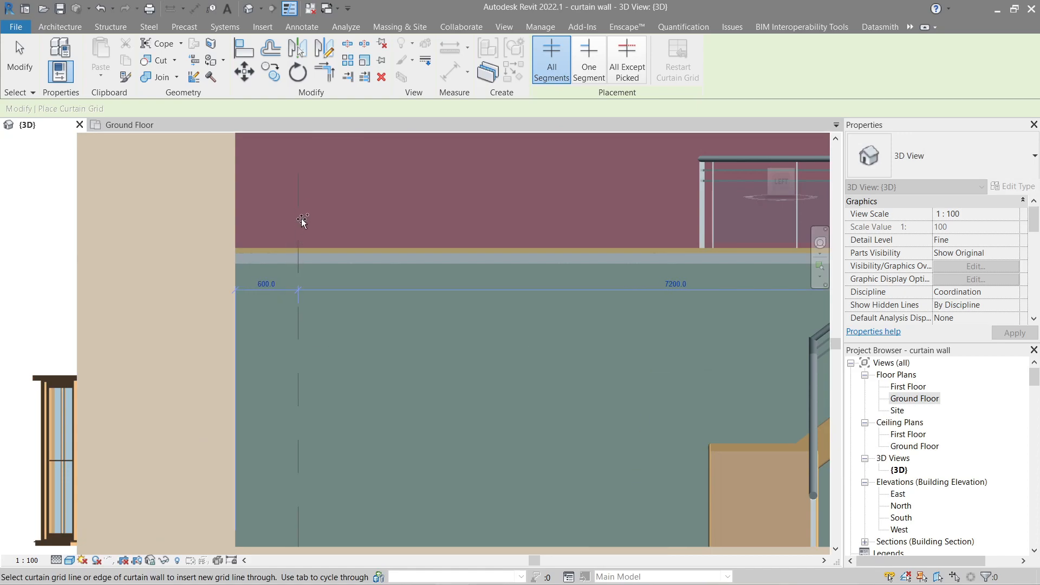
click(70, 560)
click(94, 504)
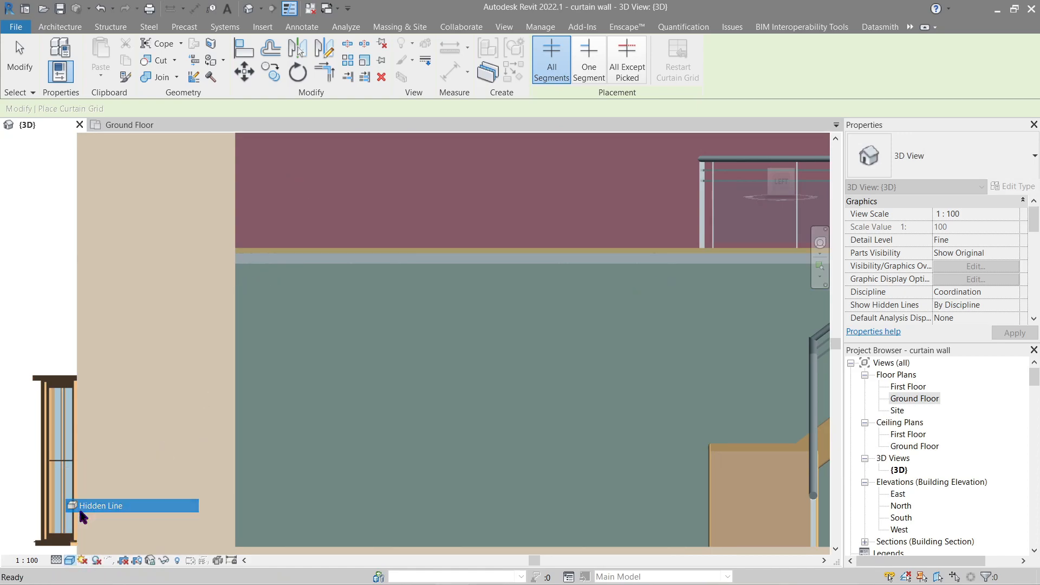
click(69, 560)
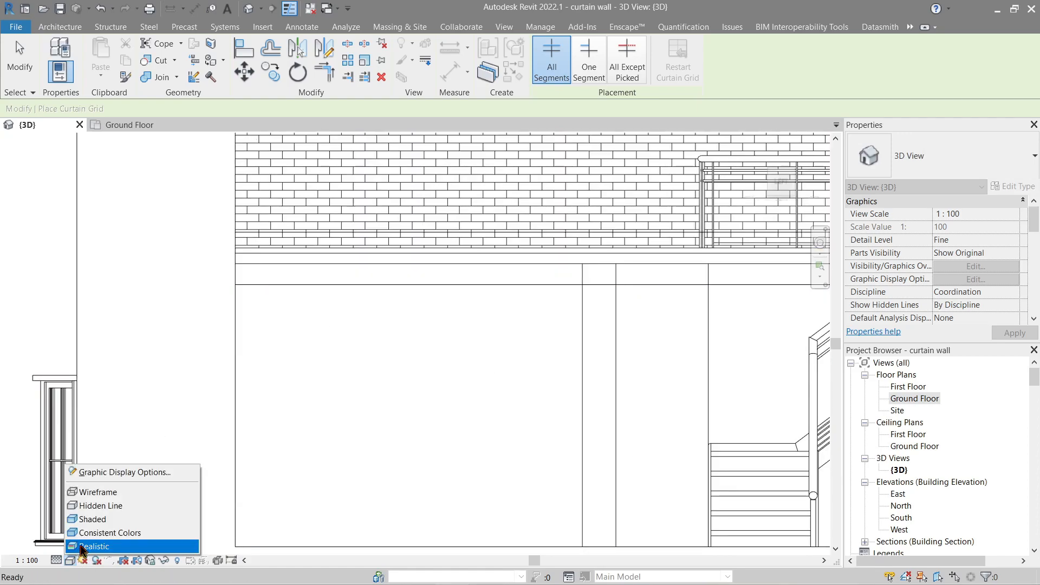
click(94, 546)
click(69, 559)
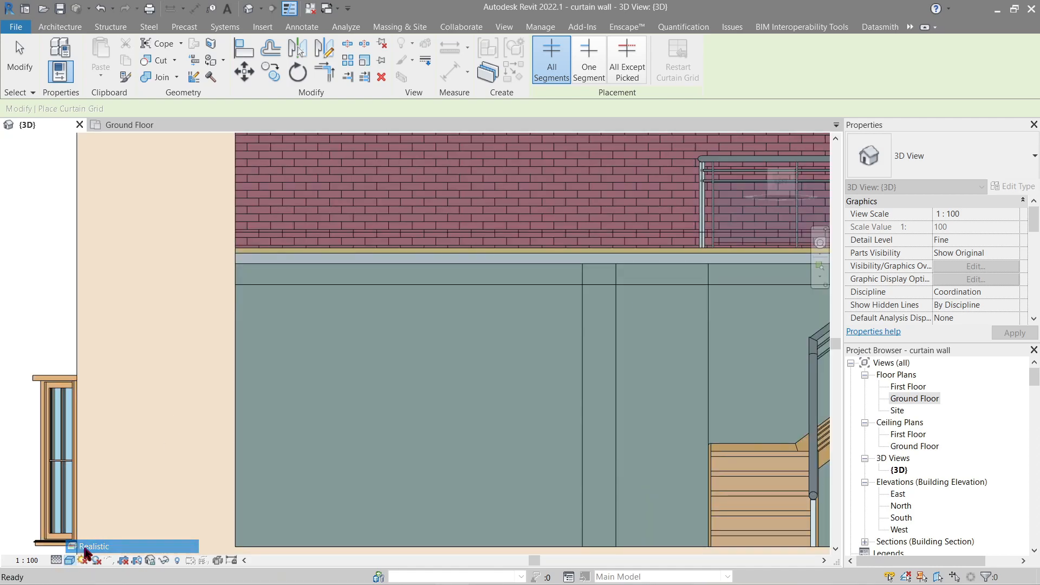
click(95, 544)
- Place border curtain grid lines 300 mm above the bottom edge, about 633 mm below the top edge and 400 mm from each side
scroll(315, 419, down, 3)
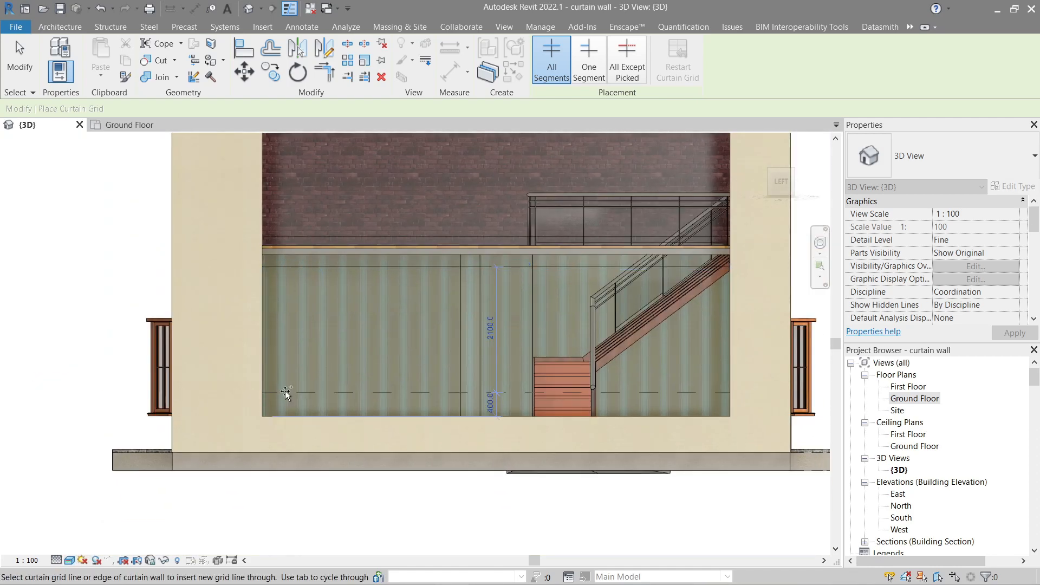
click(268, 395)
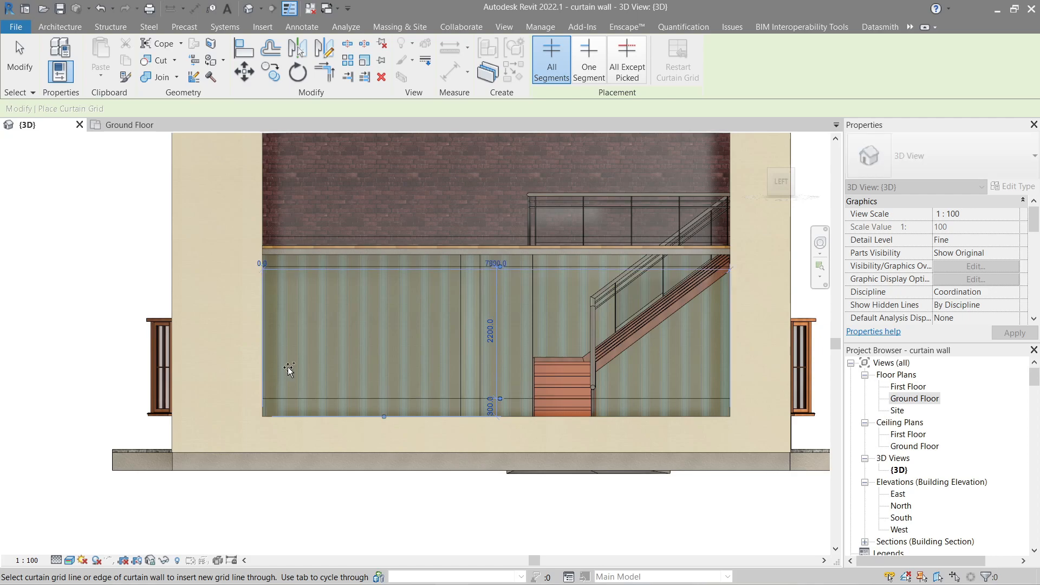
middle_drag(336, 264, 299, 426)
click(245, 285)
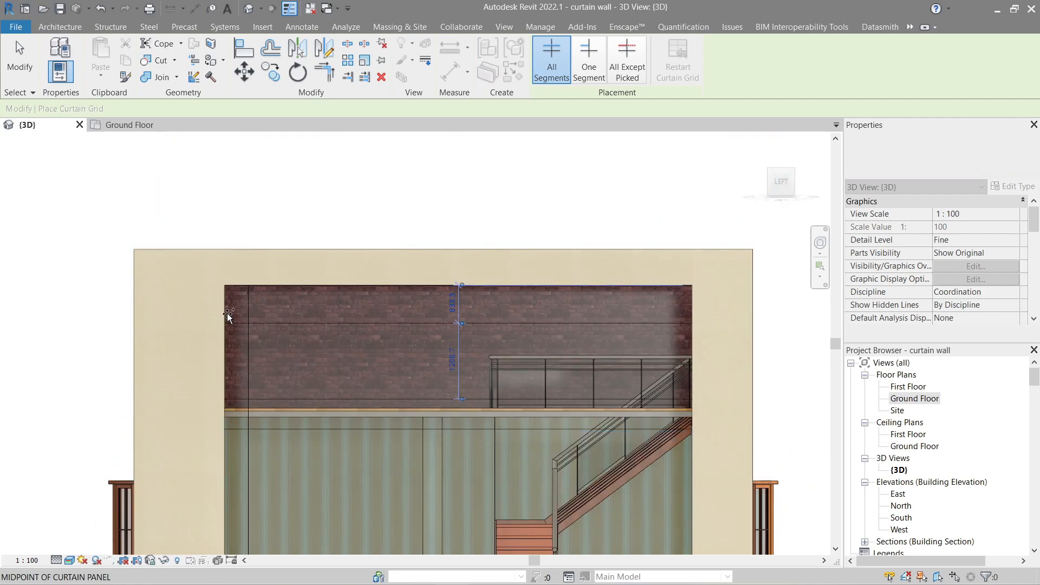
middle_drag(225, 311, 165, 231)
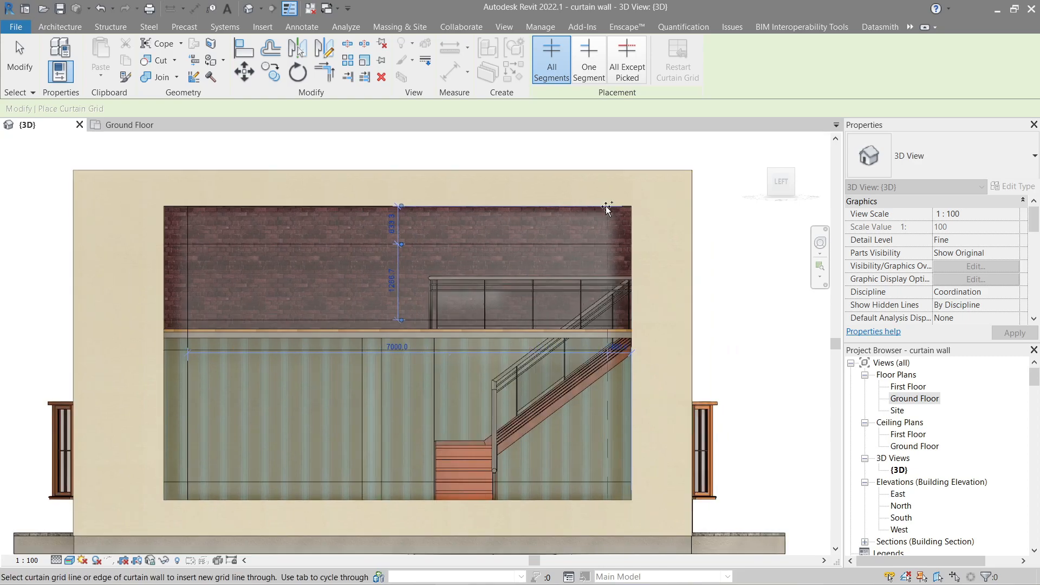
key(Escape)
- Set the top grid line 200 mm below the curtain wall's top edge and the left vertical line 200 mm from its side edge
click(207, 242)
scroll(207, 239, up, 2)
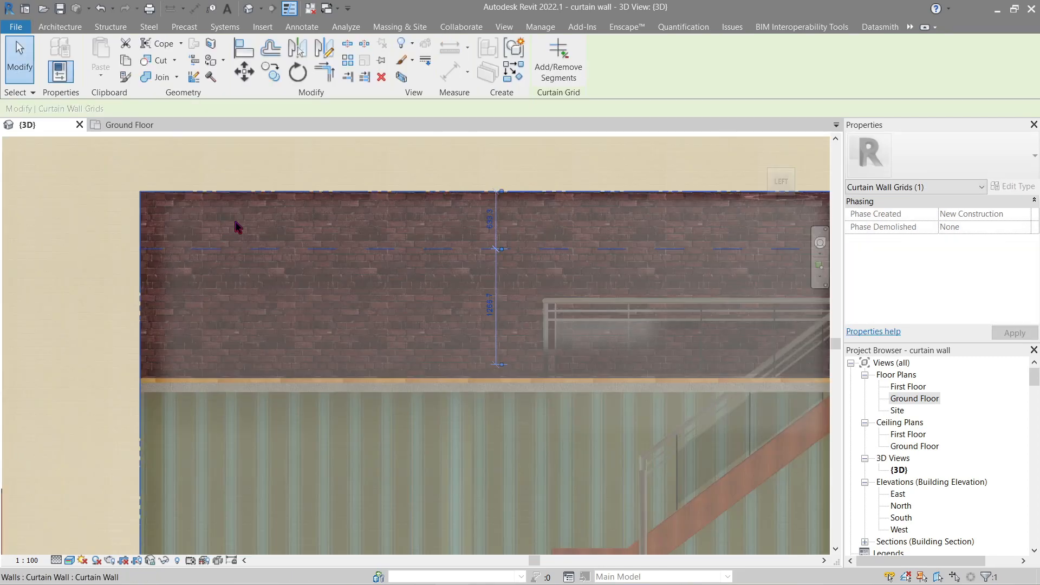
click(491, 218)
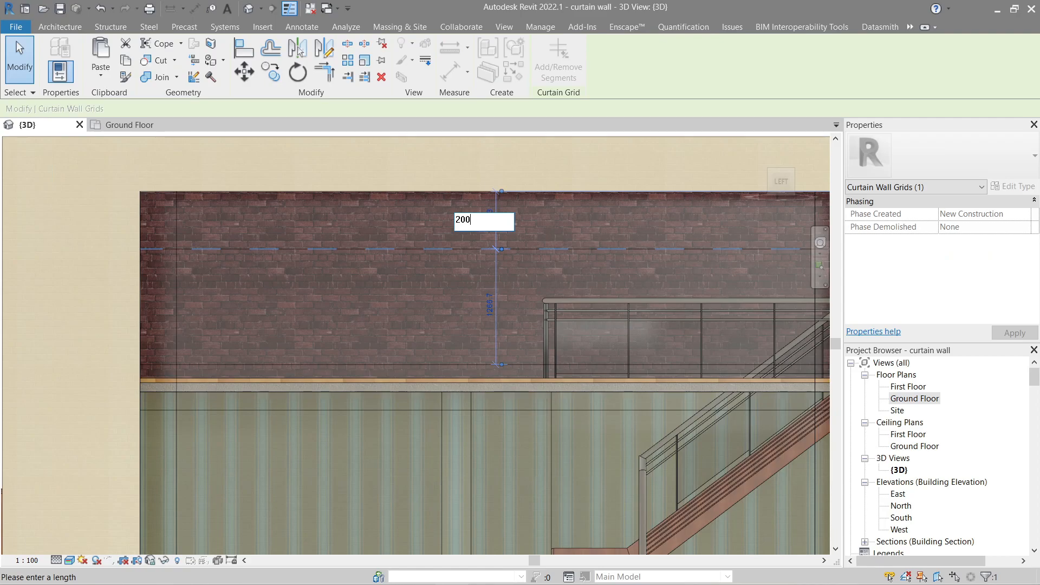
key(Return)
click(176, 275)
click(162, 409)
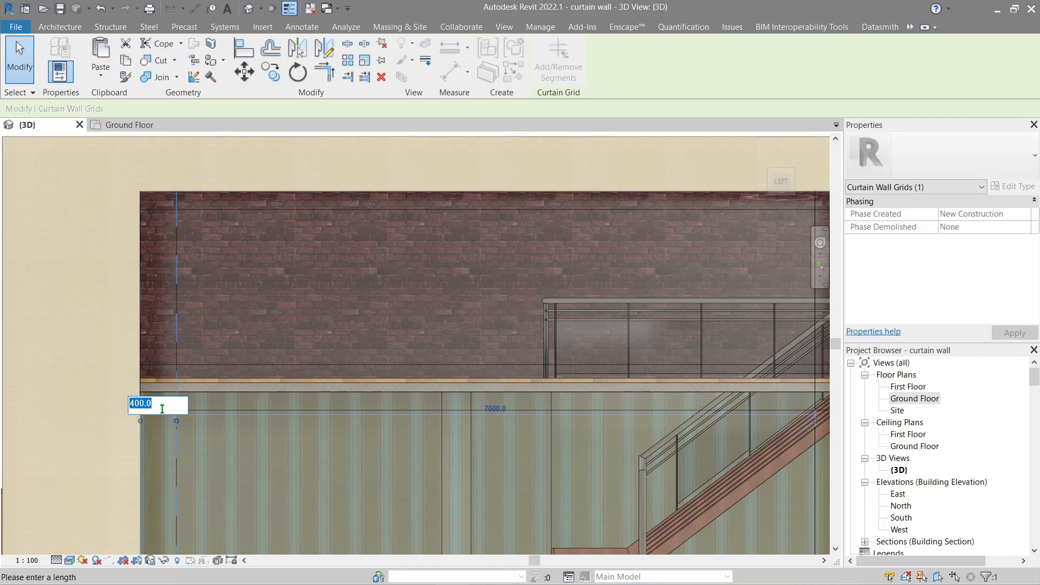
key(Return)
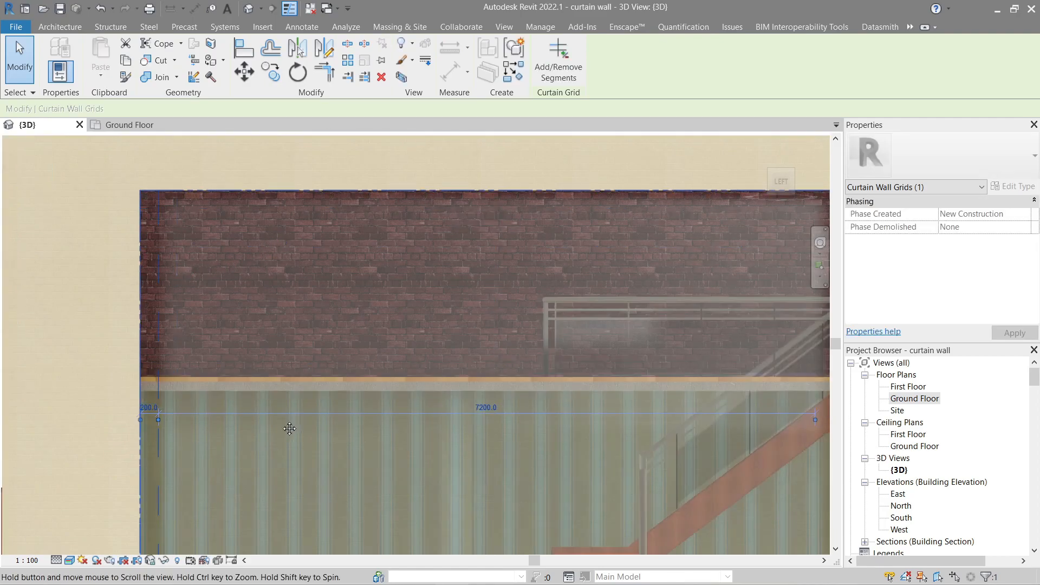
- Set the right vertical grid line 200 mm from its side edge and the lowest horizontal line 200 mm above the bottom edge
middle_drag(765, 345, 478, 205)
click(553, 271)
text(2)
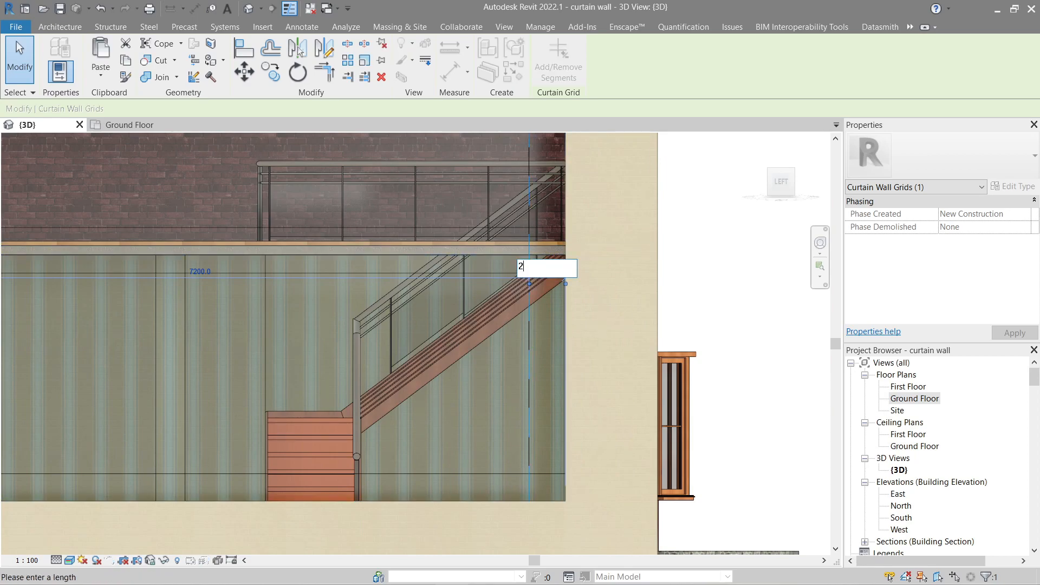
text(00)
key(Return)
click(457, 474)
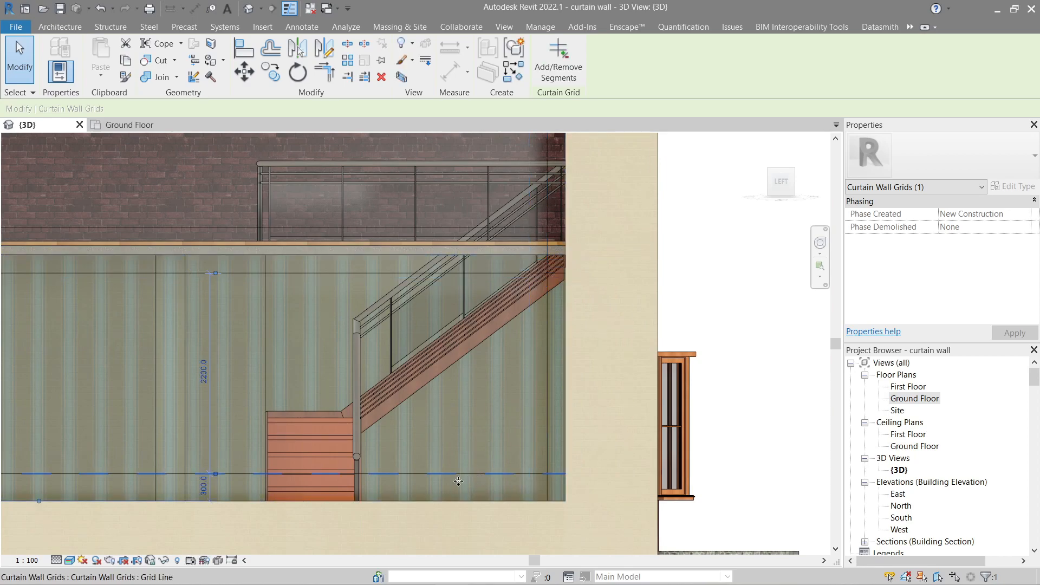
click(204, 488)
text(200)
key(Return)
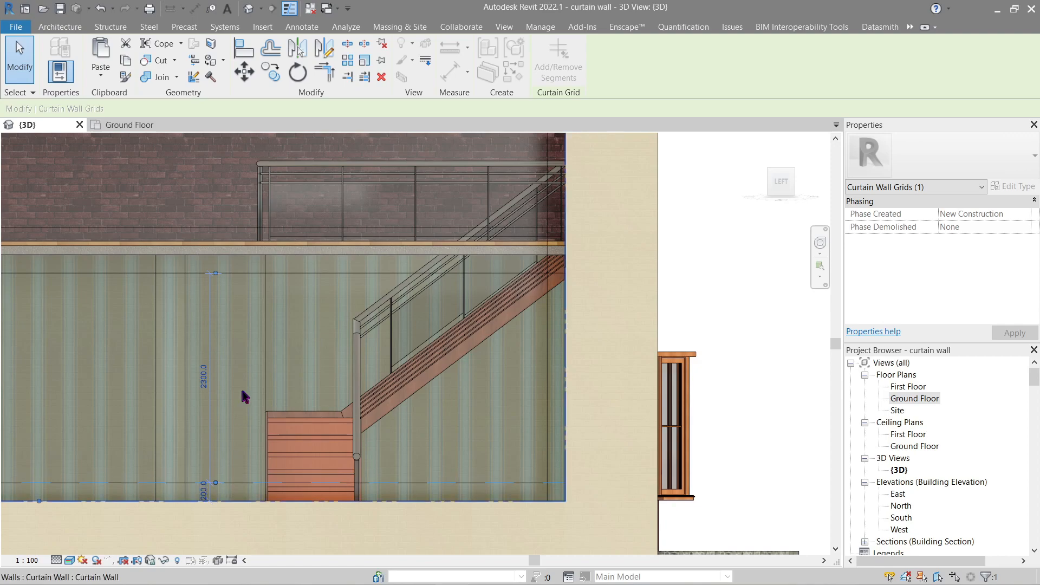
middle_drag(239, 418, 468, 396)
key(Escape)
- Check the spacing of the two horizontal grid lines around the first floor slab
click(346, 288)
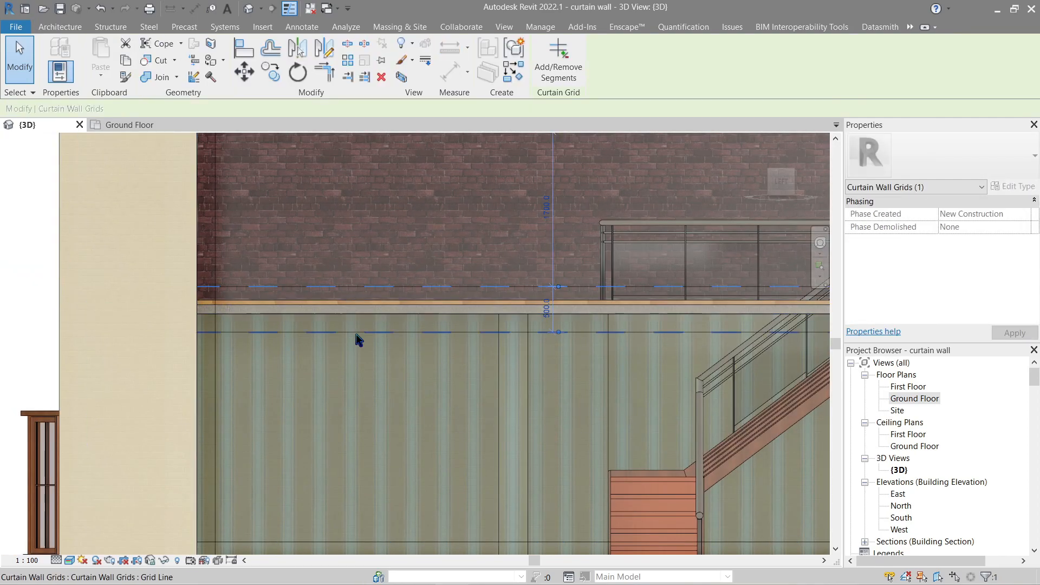
scroll(550, 314, up, 2)
key(Escape)
- Place vertical curtain grid lines across the whole wall about 1800 mm from the left border line, 1400 mm from the right one, and midway between these
scroll(553, 317, down, 4)
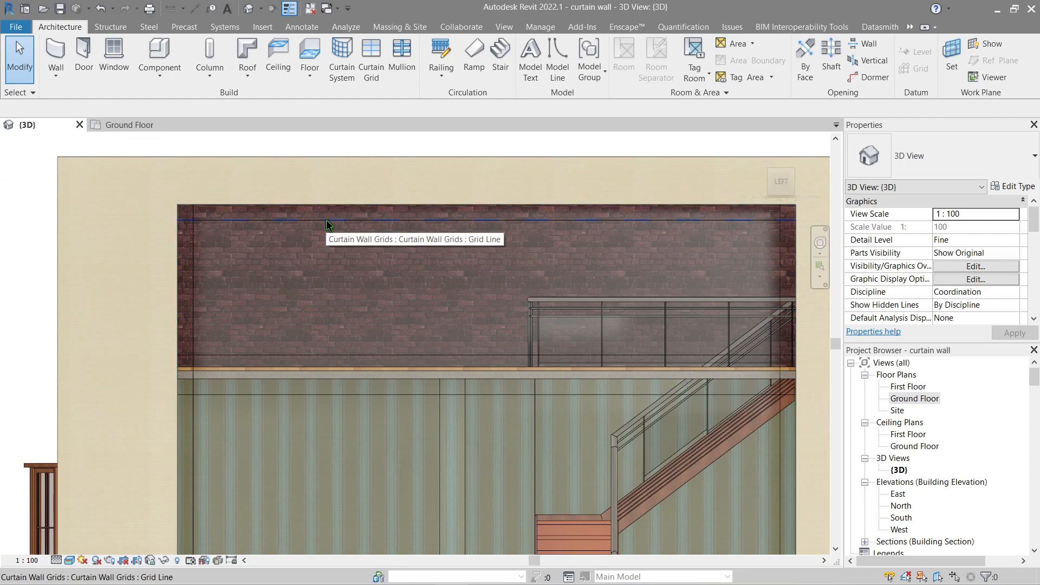
scroll(358, 219, down, 2)
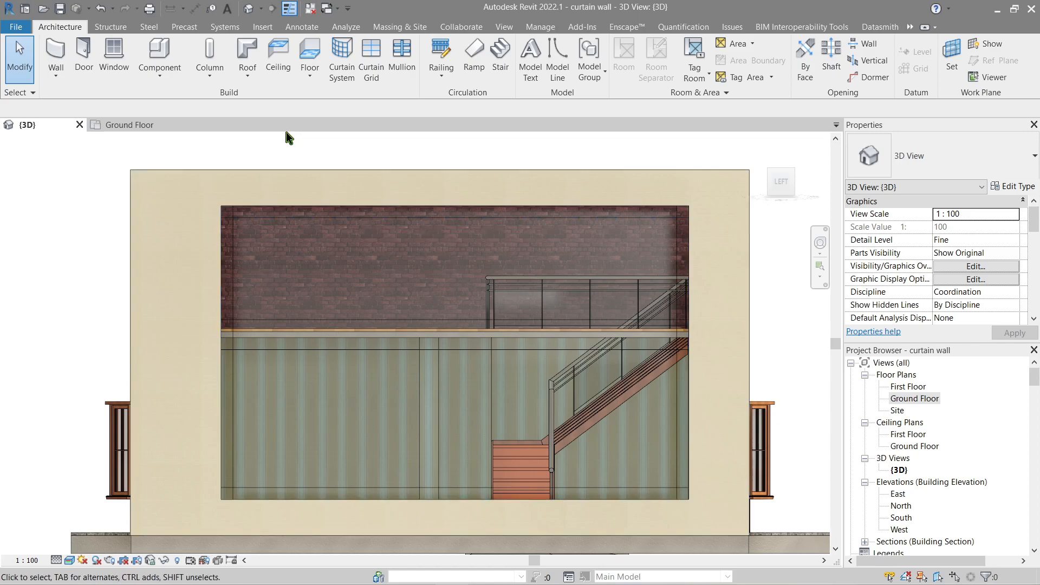
click(371, 67)
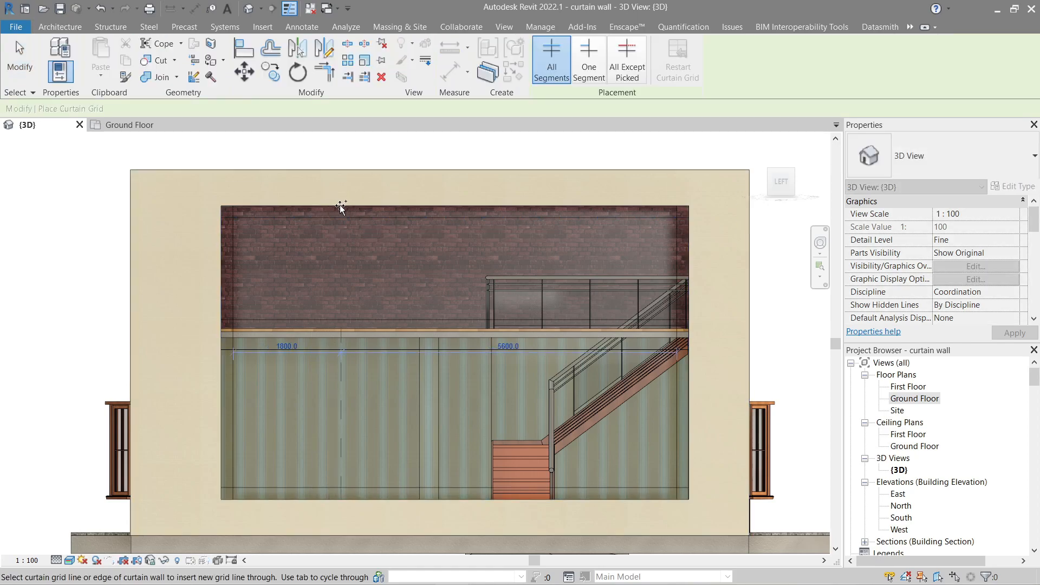
click(593, 201)
click(466, 205)
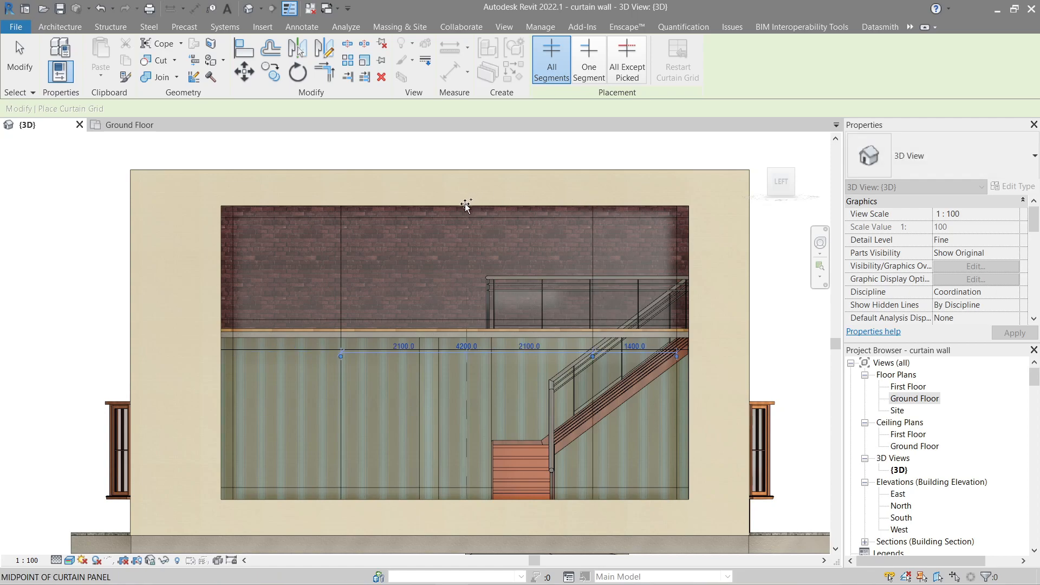
key(Escape)
click(341, 265)
click(292, 345)
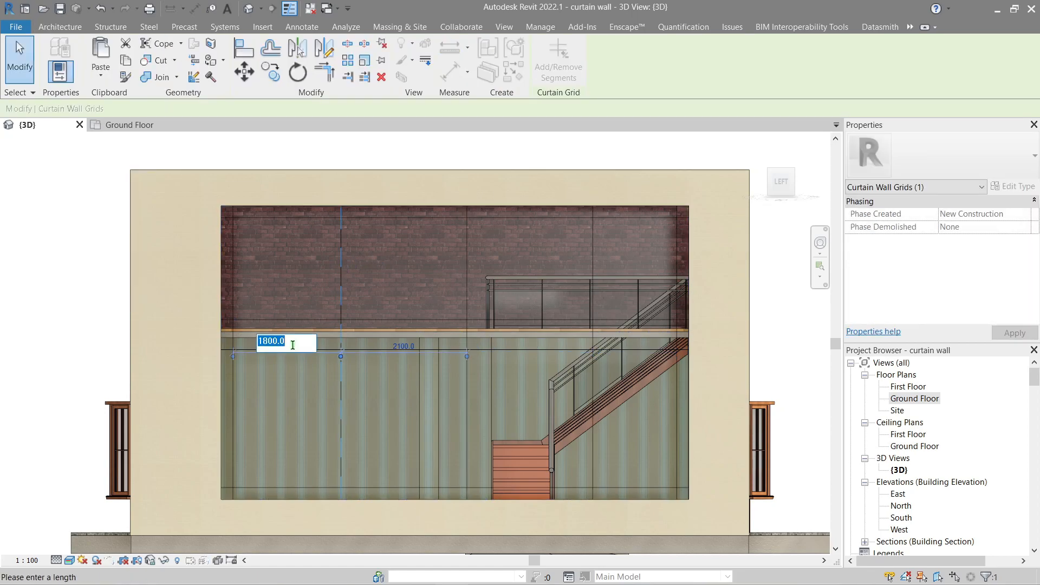
text(20)
key(Return)
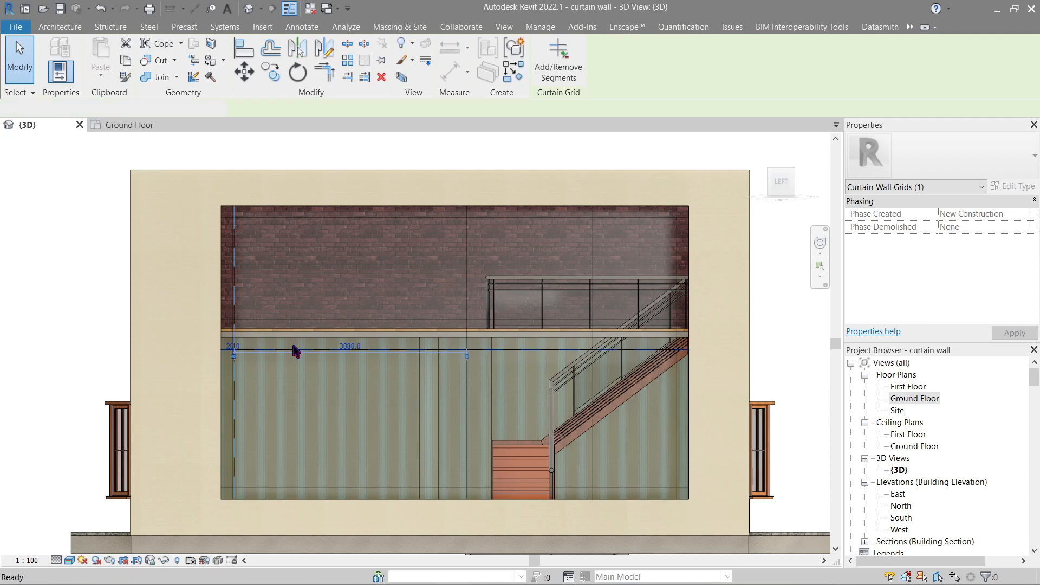
key(Return)
key(Escape)
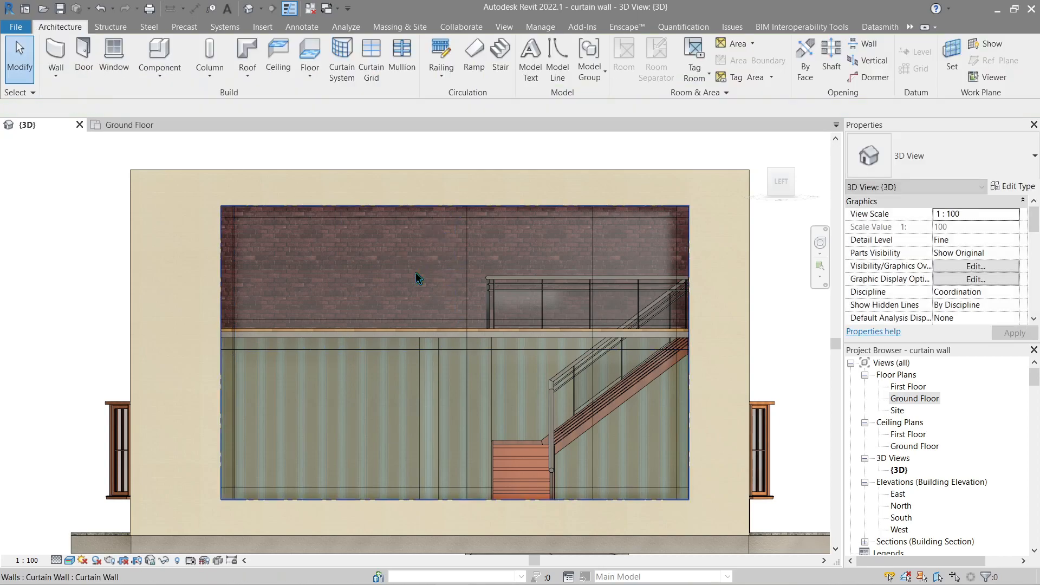
- Set the left and right inner vertical grid lines each 2000 mm from the adjacent vertical border grid line
click(341, 273)
click(293, 345)
text(2)
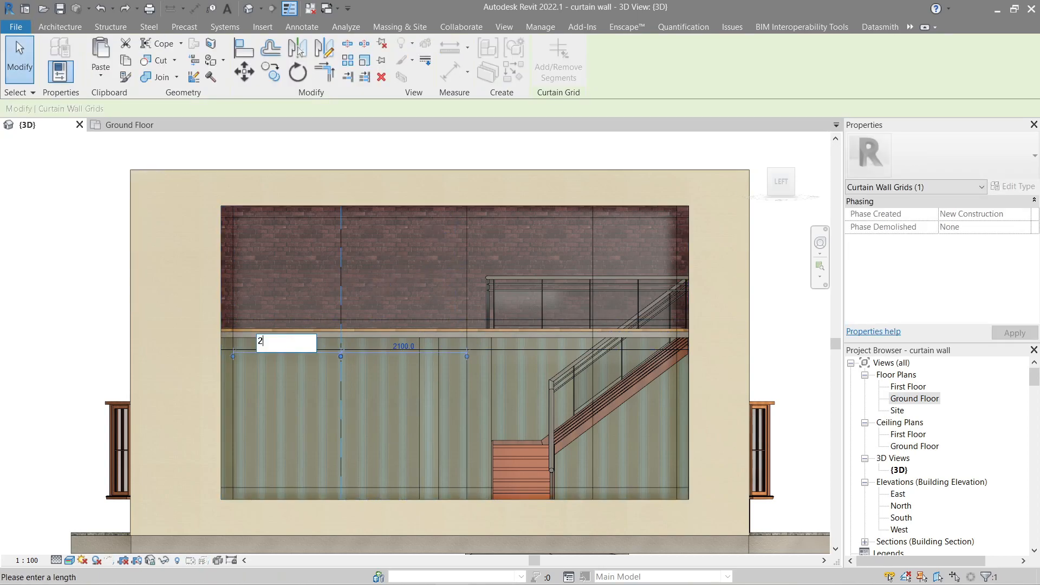
text(100.0)
key(Return)
click(594, 260)
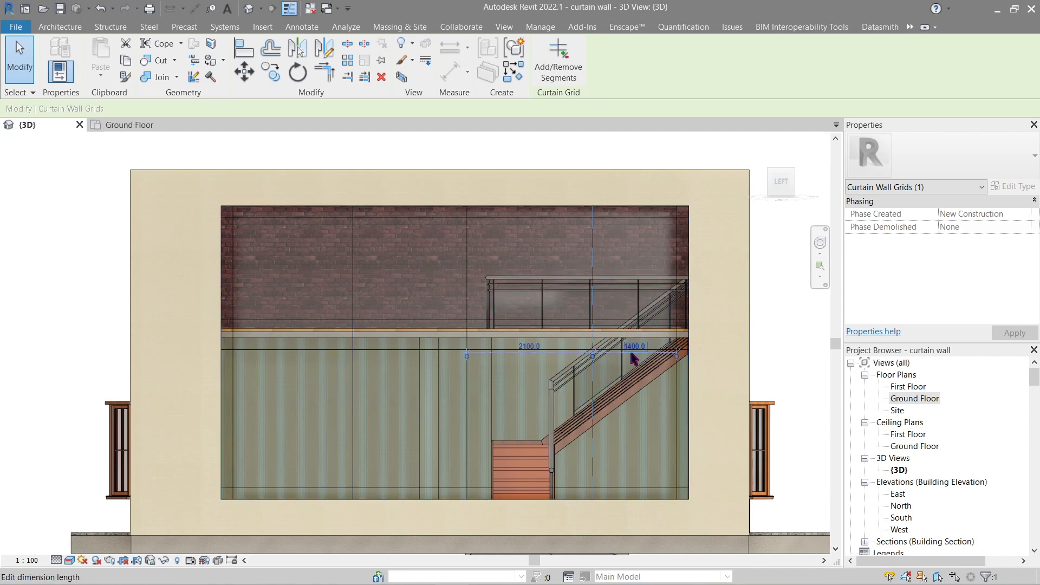
click(635, 347)
text(2000)
key(Return)
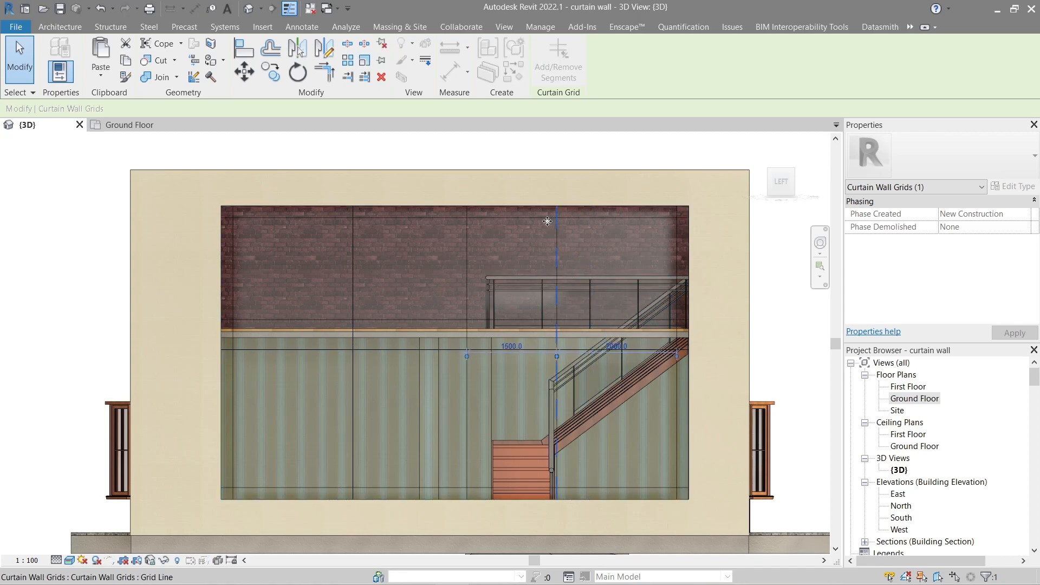
click(530, 135)
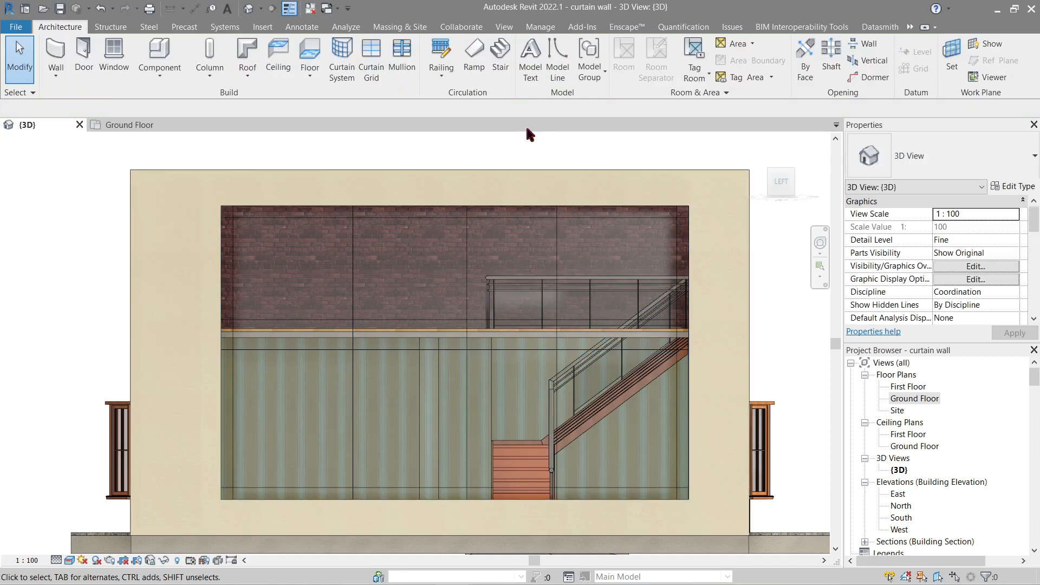
- Try the middle vertical grid line at 1250 mm, 1500 mm and 1750 mm from the left inner grid line
click(466, 295)
click(410, 346)
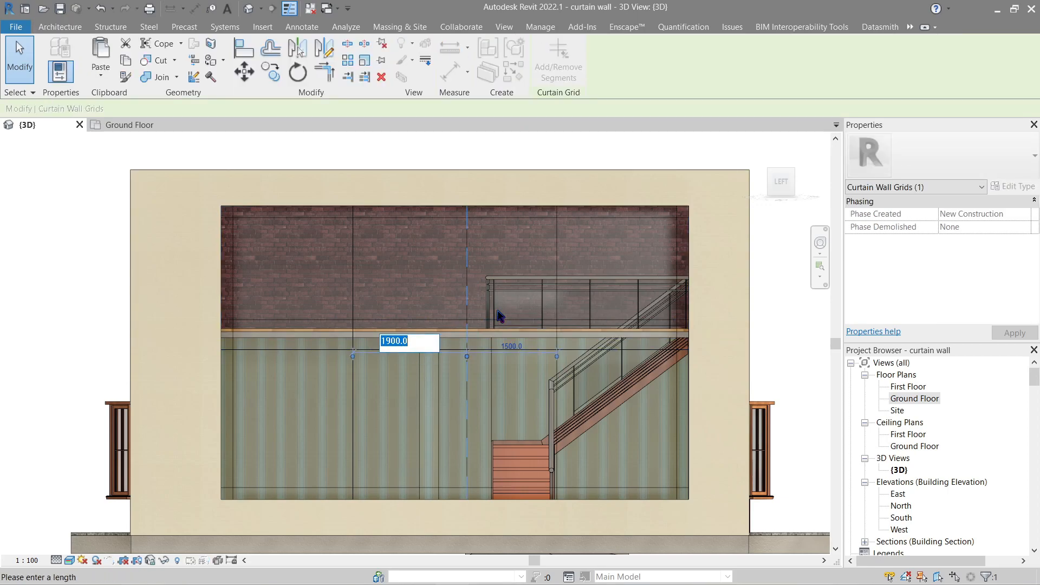
text(1250)
key(Return)
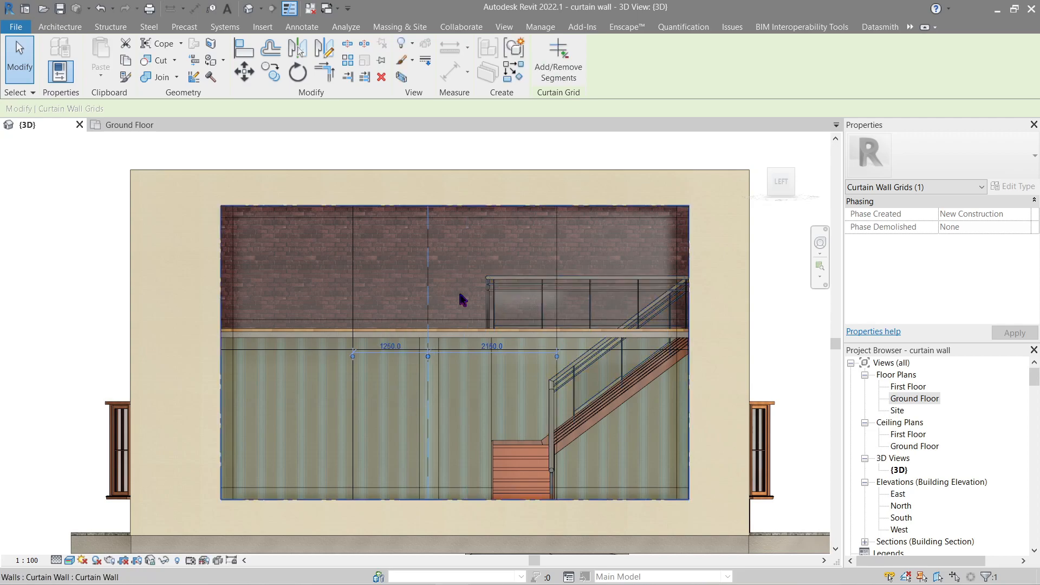
click(392, 346)
text(1500)
key(Return)
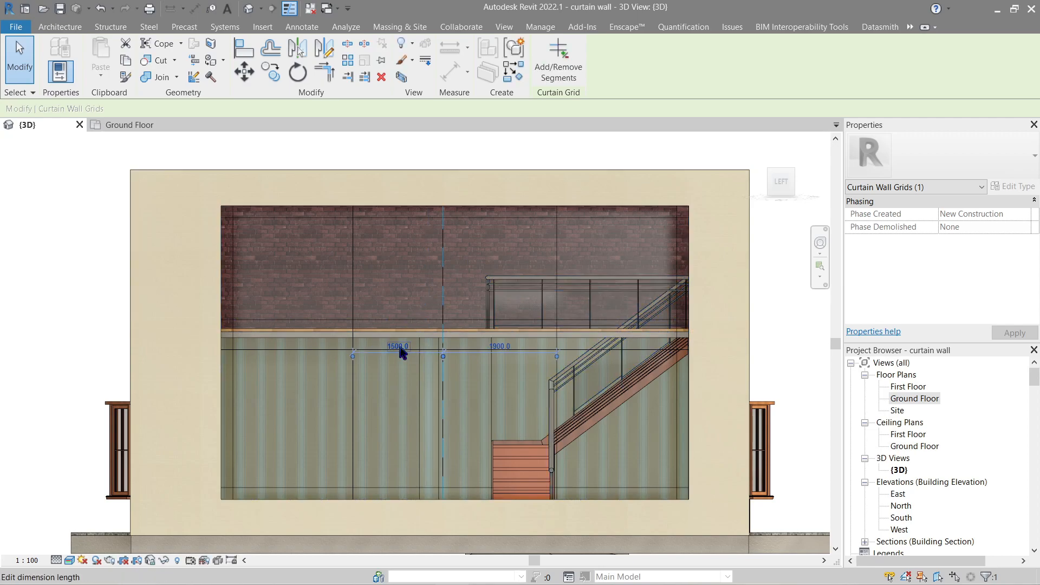
click(399, 346)
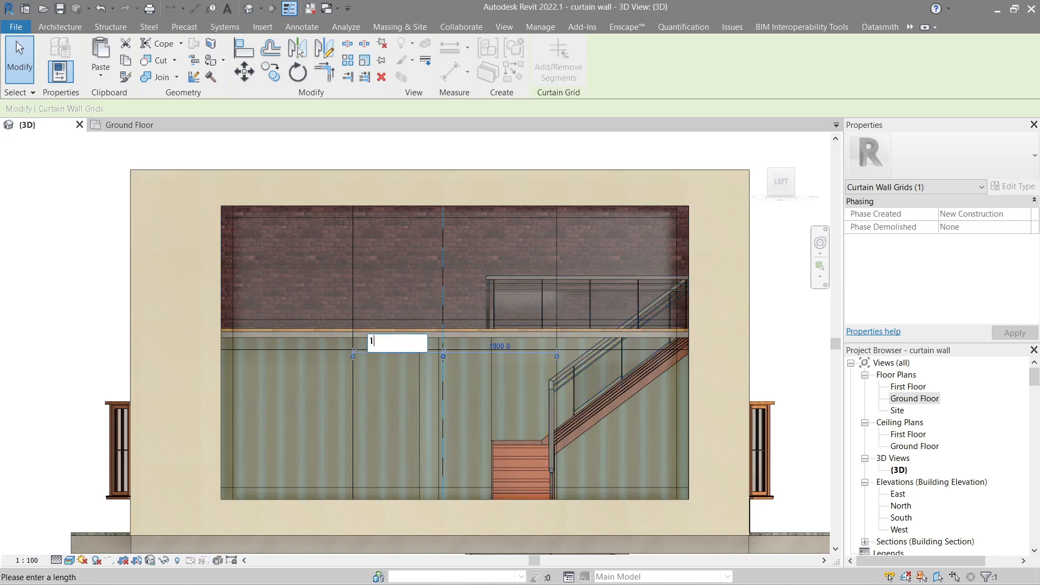
key(Return)
- Set the middle vertical grid line 1700 mm from the left inner grid line
click(406, 347)
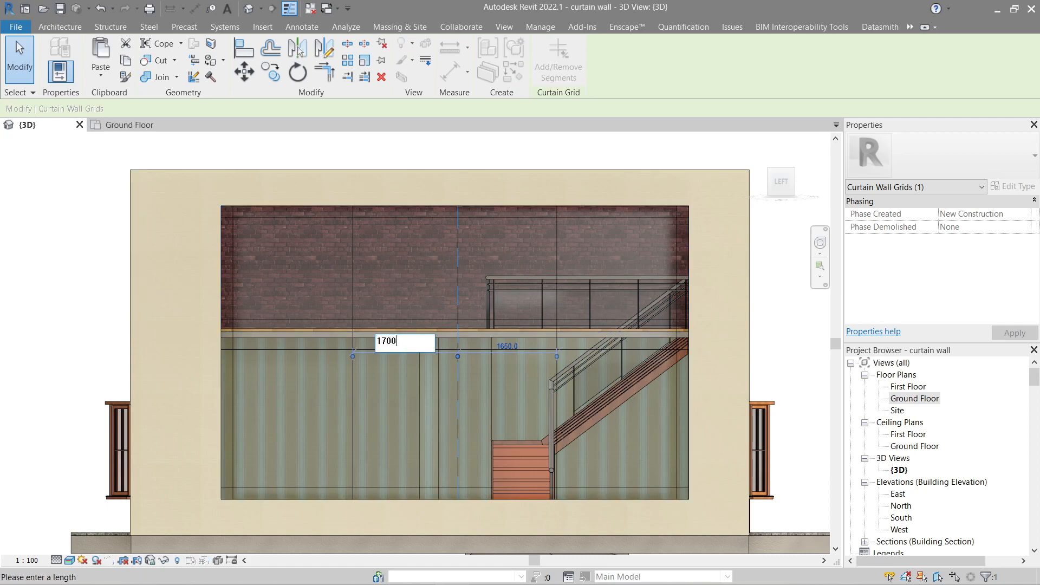
text(1700)
key(Return)
key(Escape)
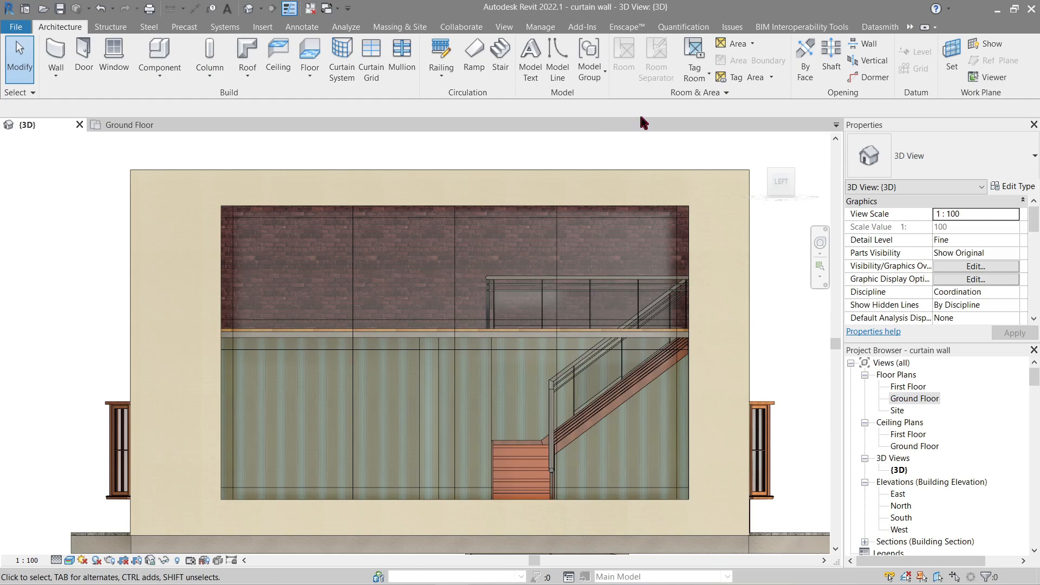
- In the curtain wall's type properties, set both vertical border mullions to Circular Mullion : 50mm Radius
shift+middle_drag(612, 147, 550, 216)
shift+middle_drag(315, 303, 482, 233)
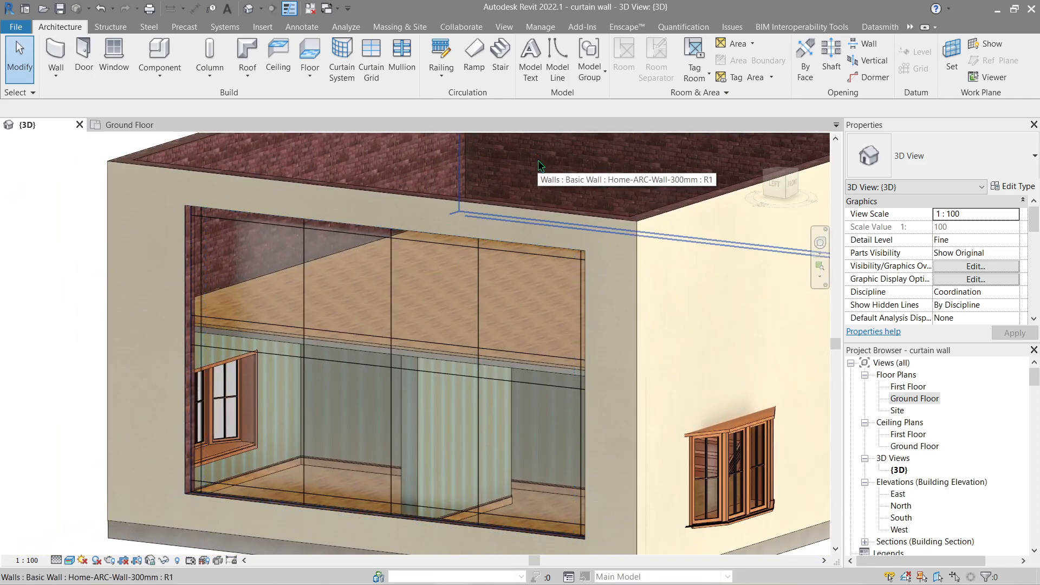
click(415, 258)
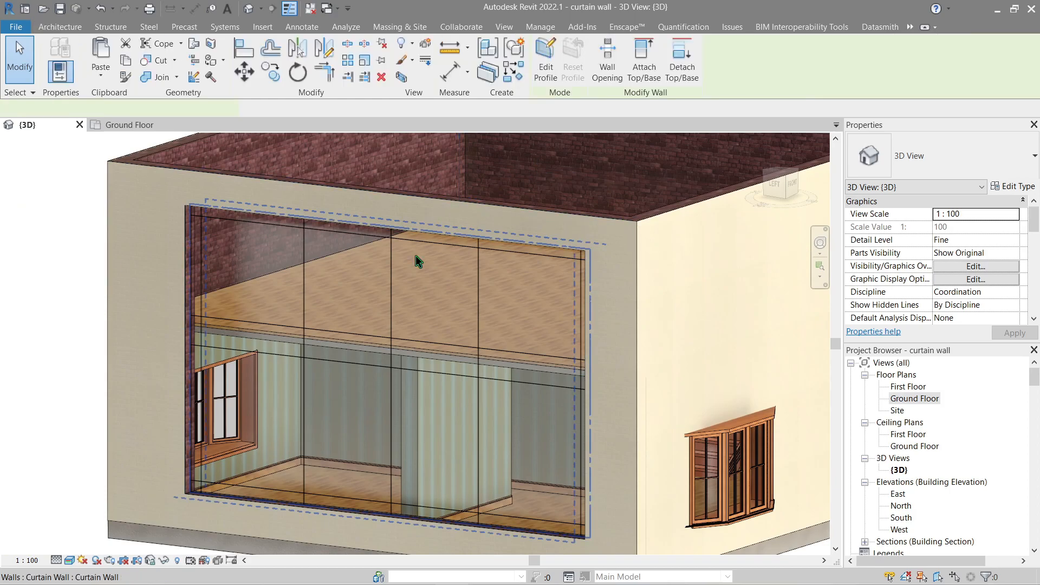
click(1011, 186)
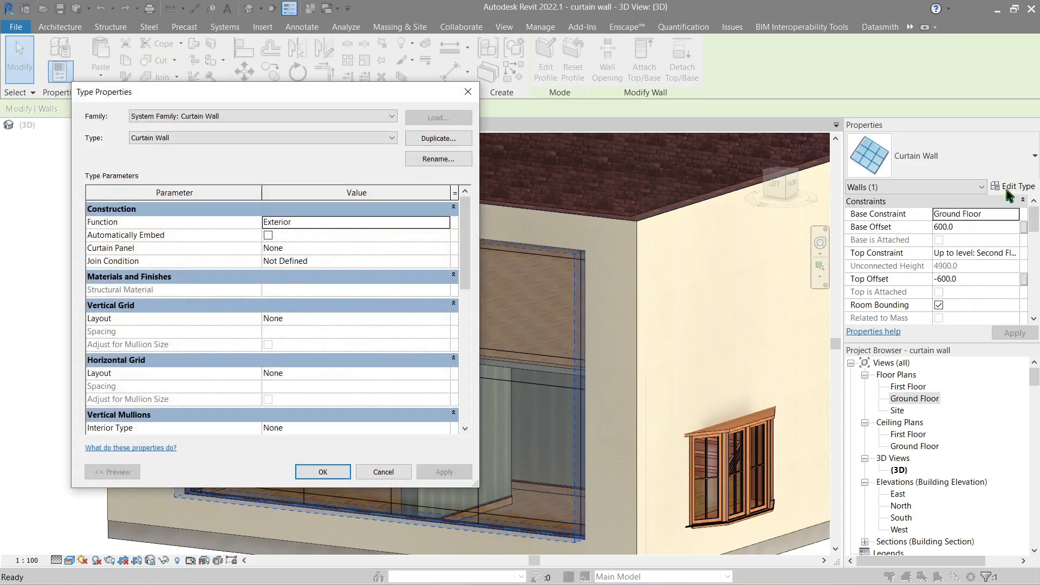
drag(323, 97, 776, 99)
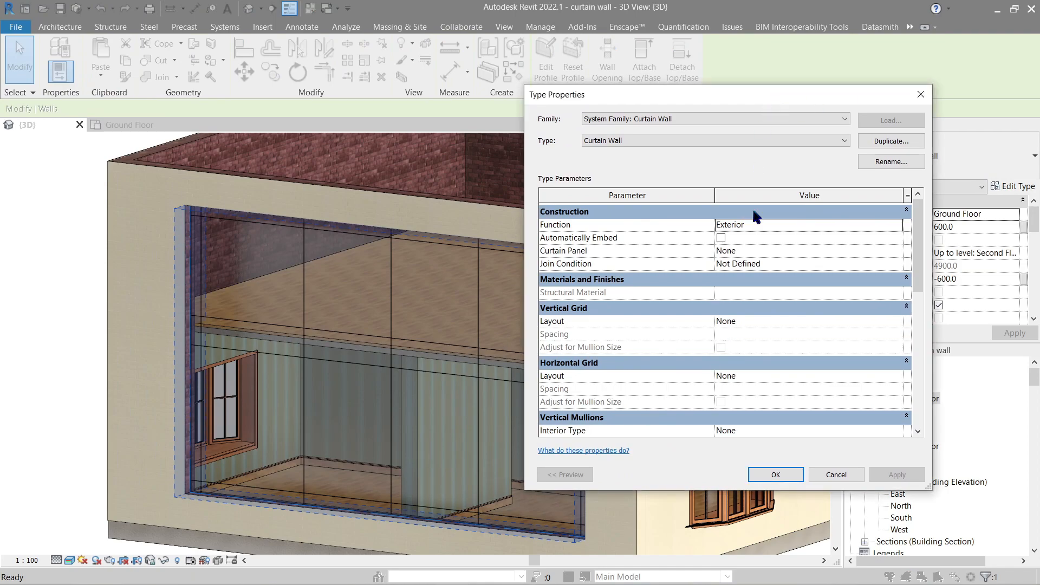
scroll(766, 320, down, 5)
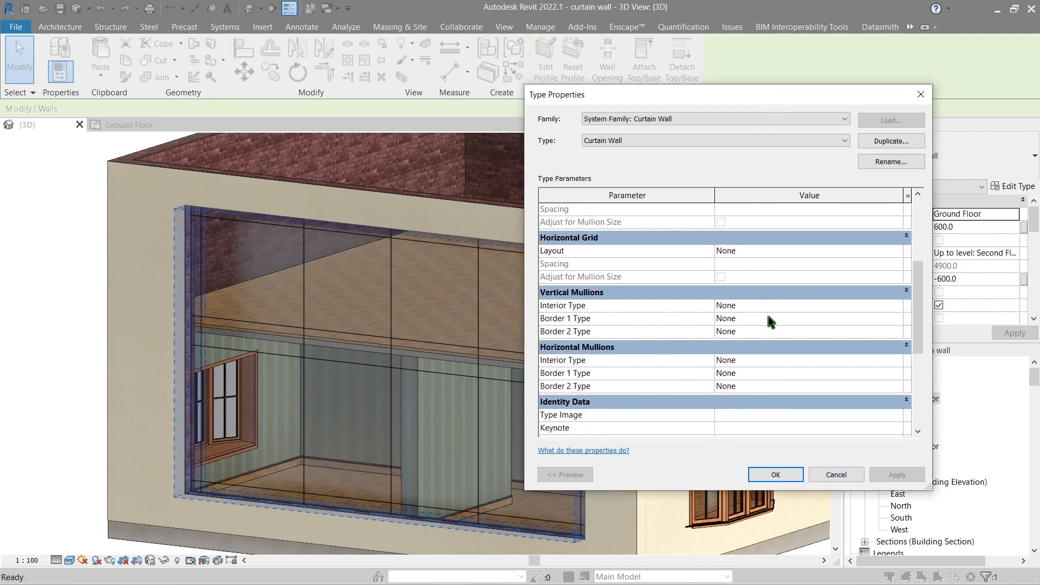
click(897, 320)
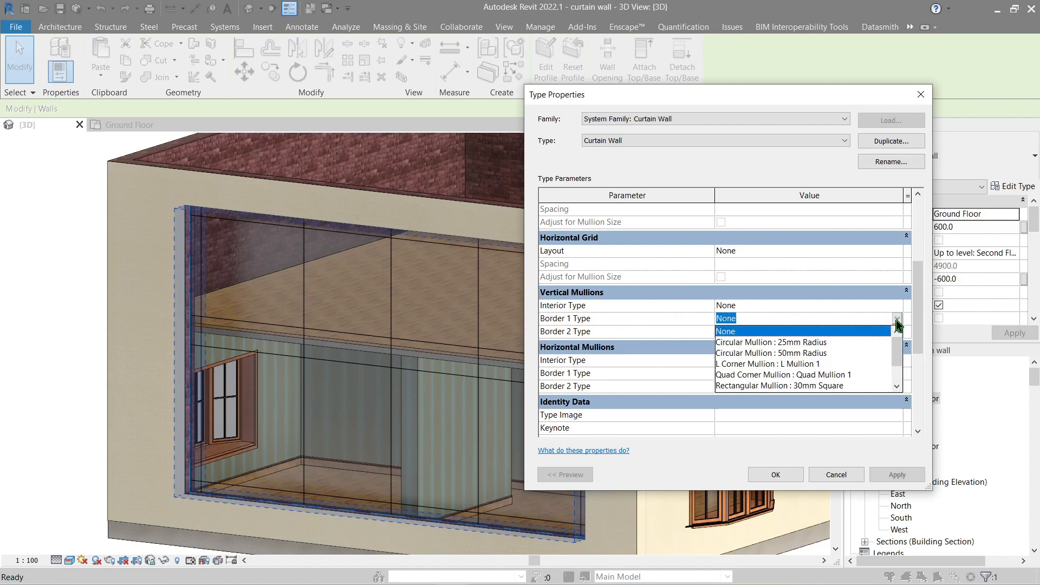
mouse_move(896, 355)
mouse_down()
mouse_move(896, 379)
mouse_move(896, 349)
mouse_up()
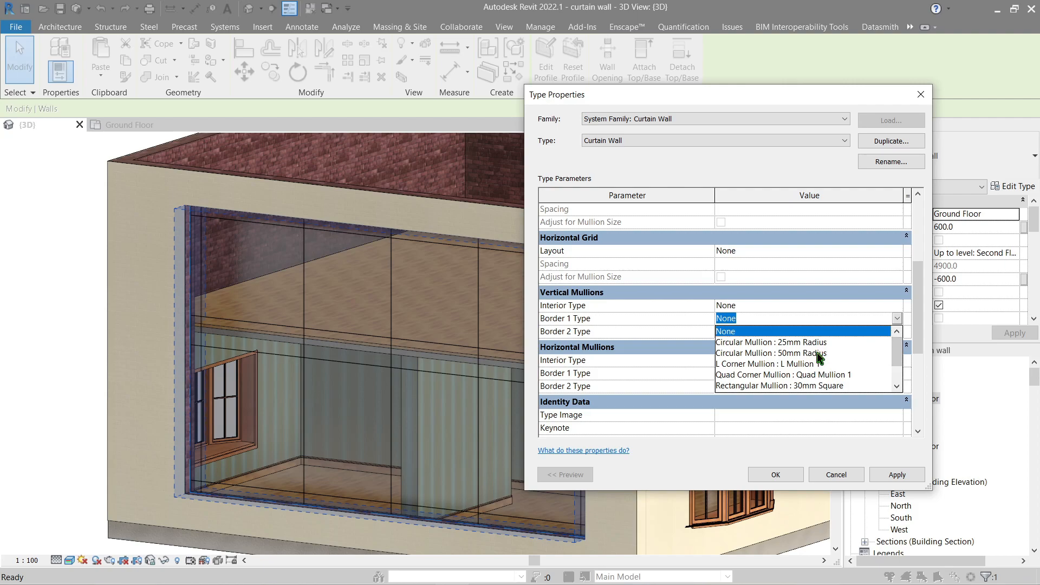
click(818, 353)
click(896, 332)
click(815, 365)
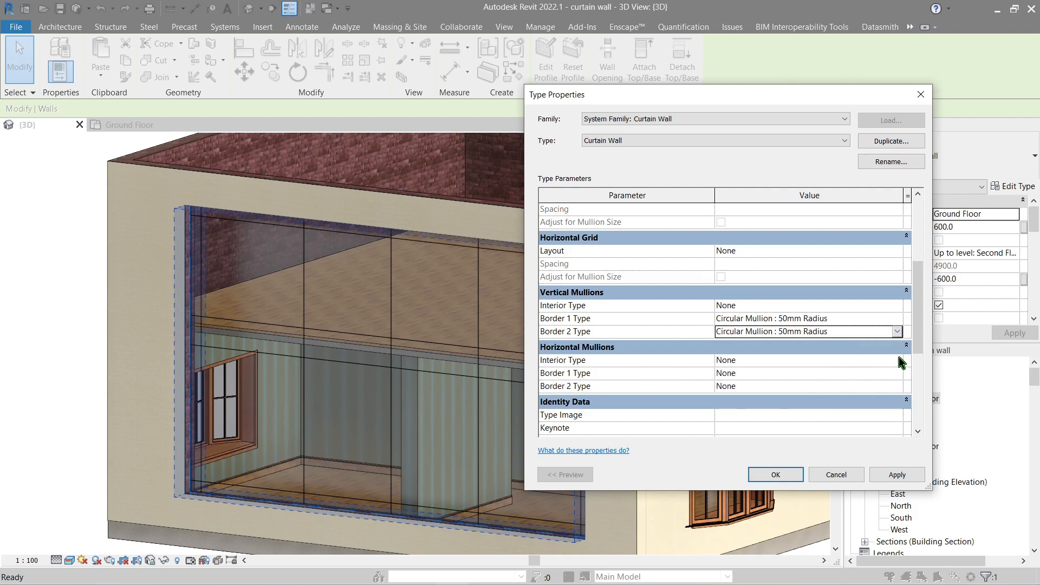
- Set both horizontal border mullions to Circular Mullion : 50mm Radius and apply the type changes to the curtain wall
click(897, 374)
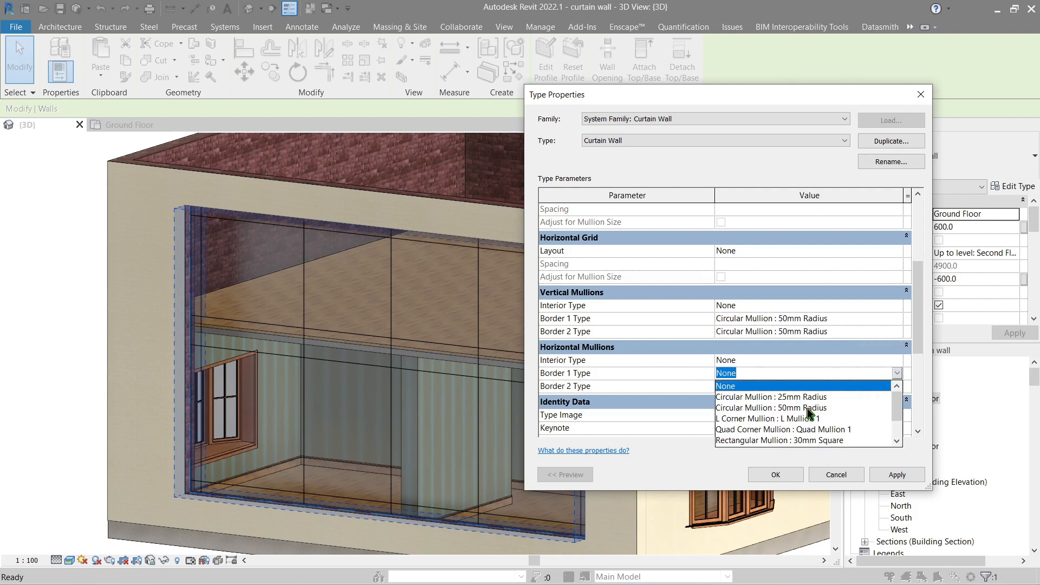
click(809, 410)
click(895, 388)
click(812, 422)
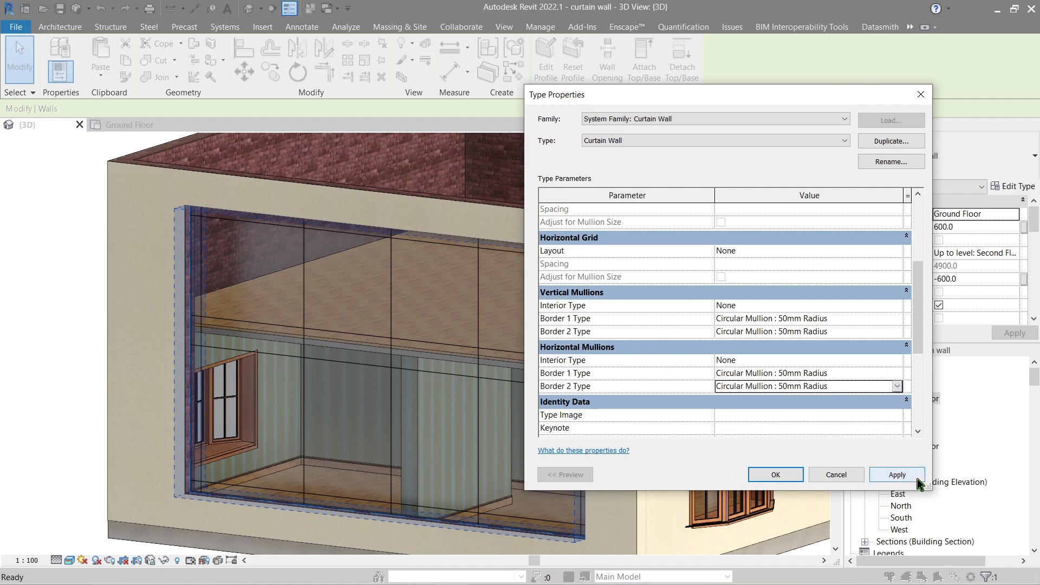
click(903, 476)
click(775, 475)
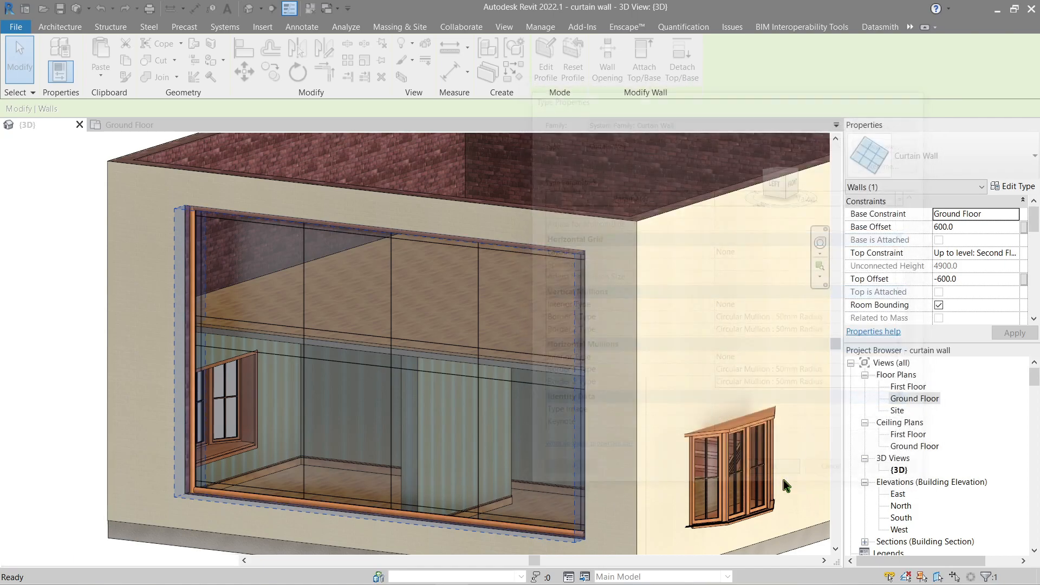
key(Escape)
- Set the curtain wall type's vertical and horizontal interior mullions to Circular Mullion : 25mm Radius and apply the change
shift+middle_drag(434, 486, 343, 322)
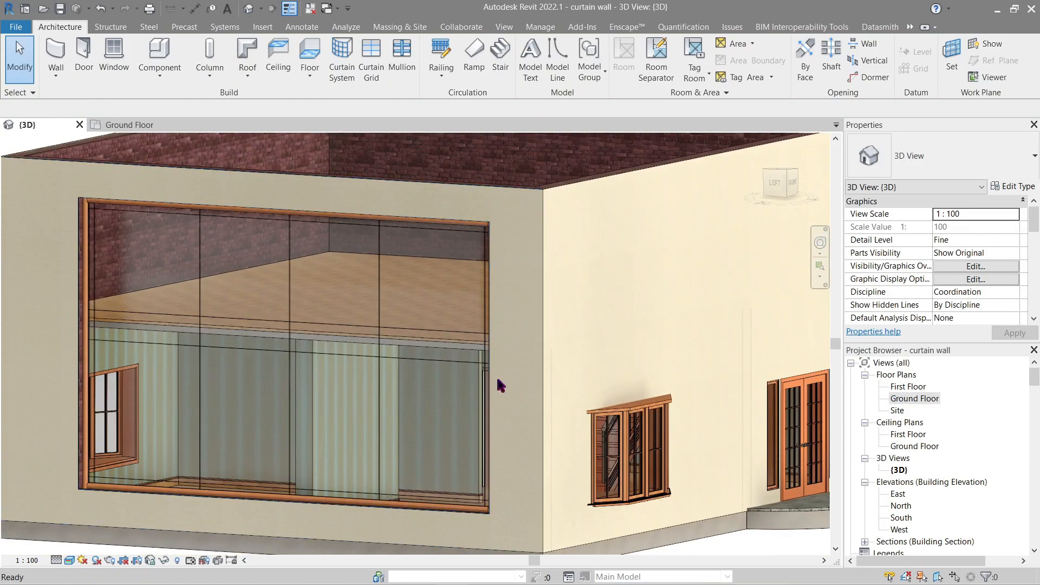
click(368, 273)
click(1011, 186)
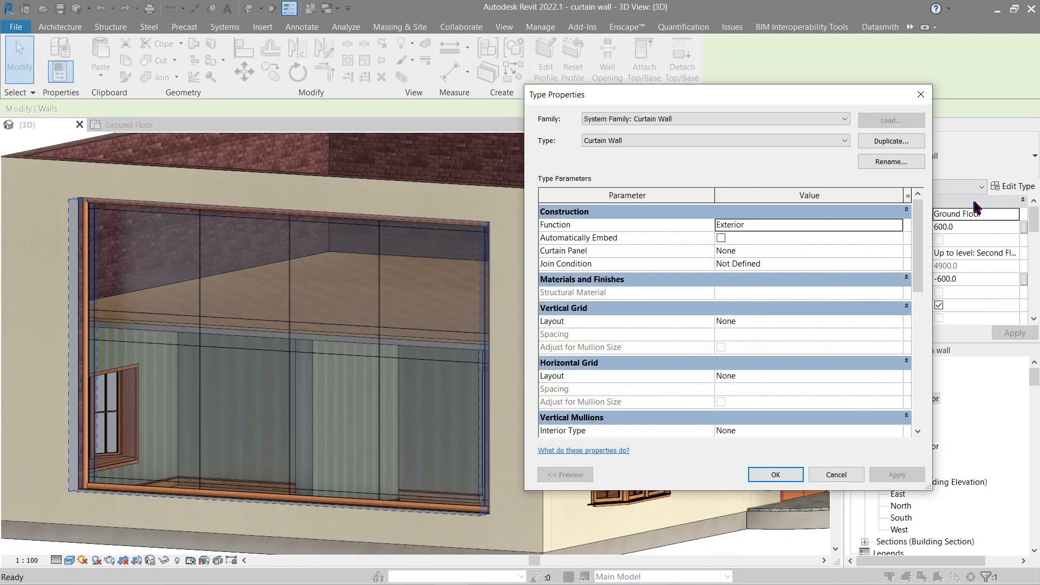
drag(762, 101, 840, 94)
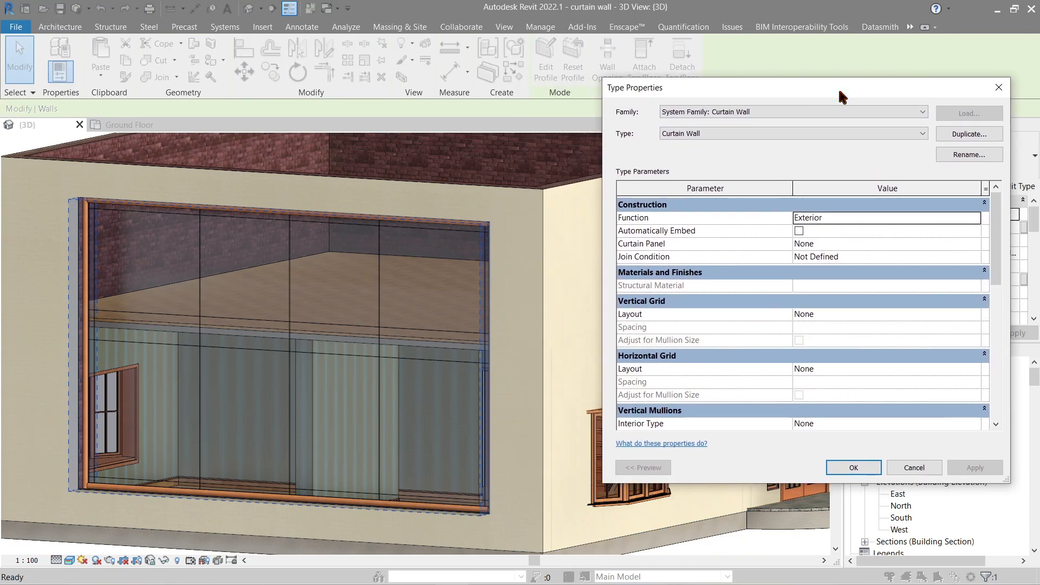
scroll(963, 373, down, 3)
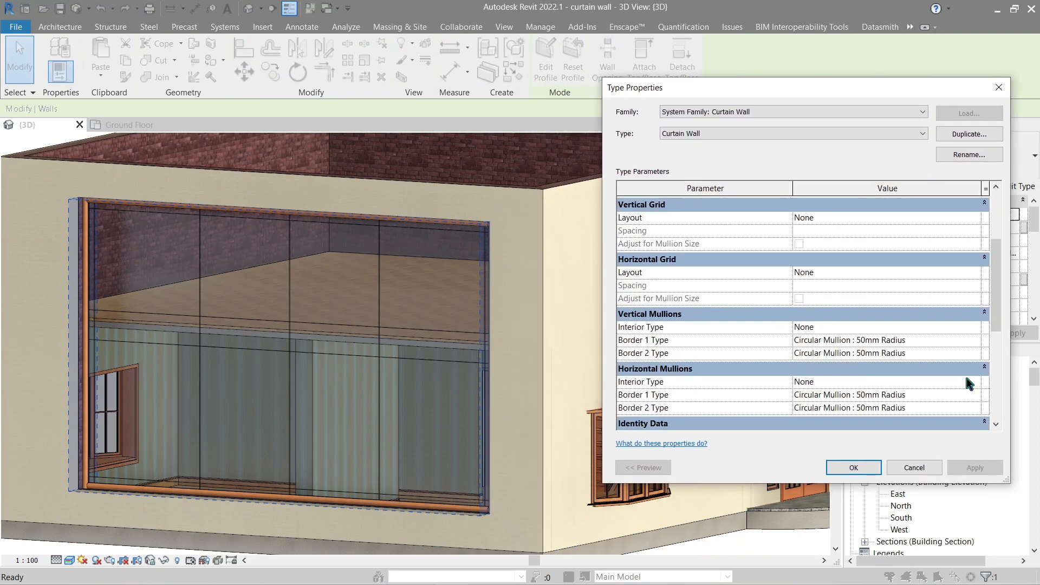
click(974, 329)
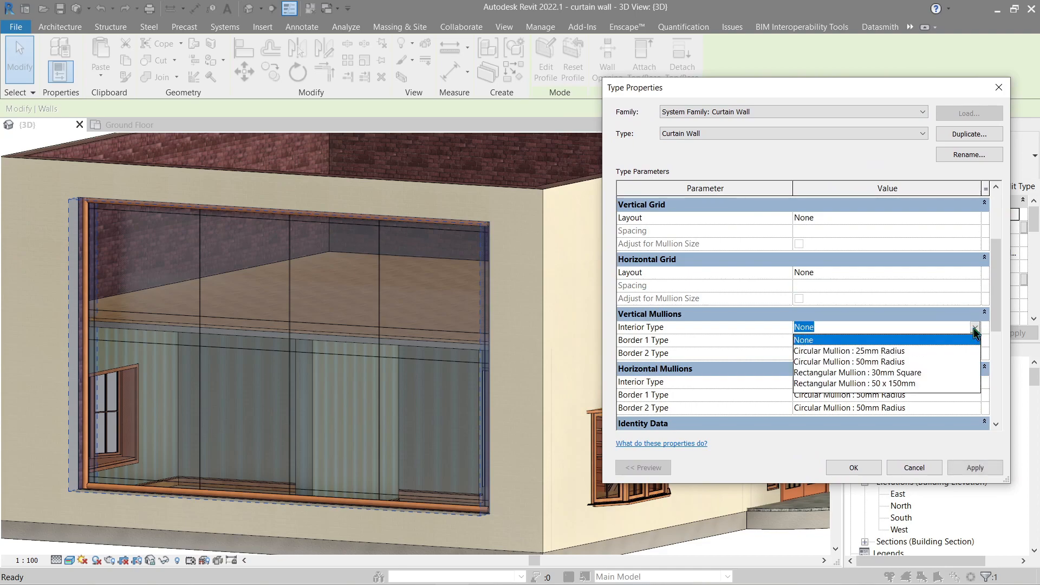
click(914, 352)
click(974, 383)
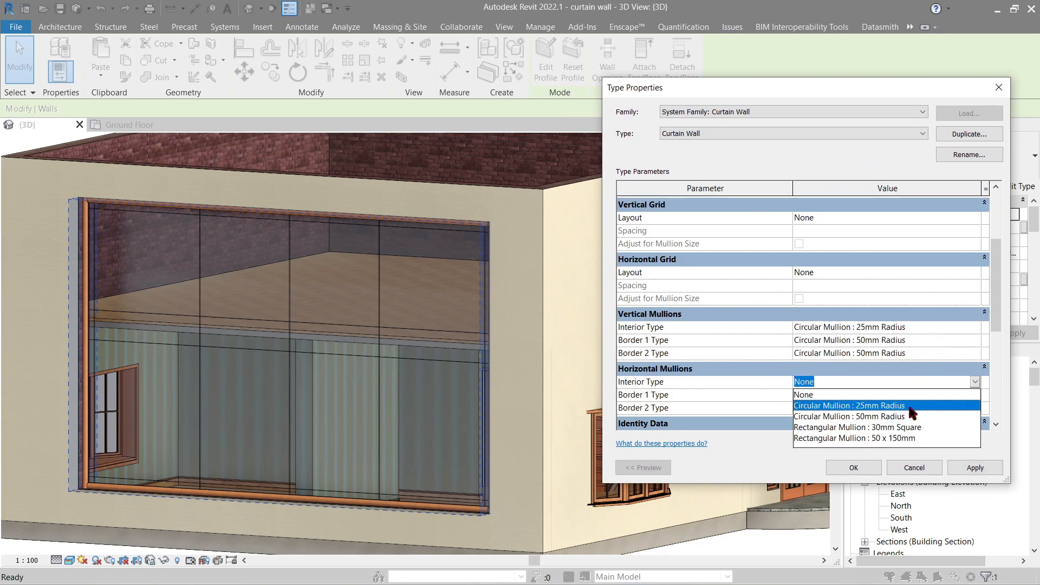
click(913, 406)
click(967, 466)
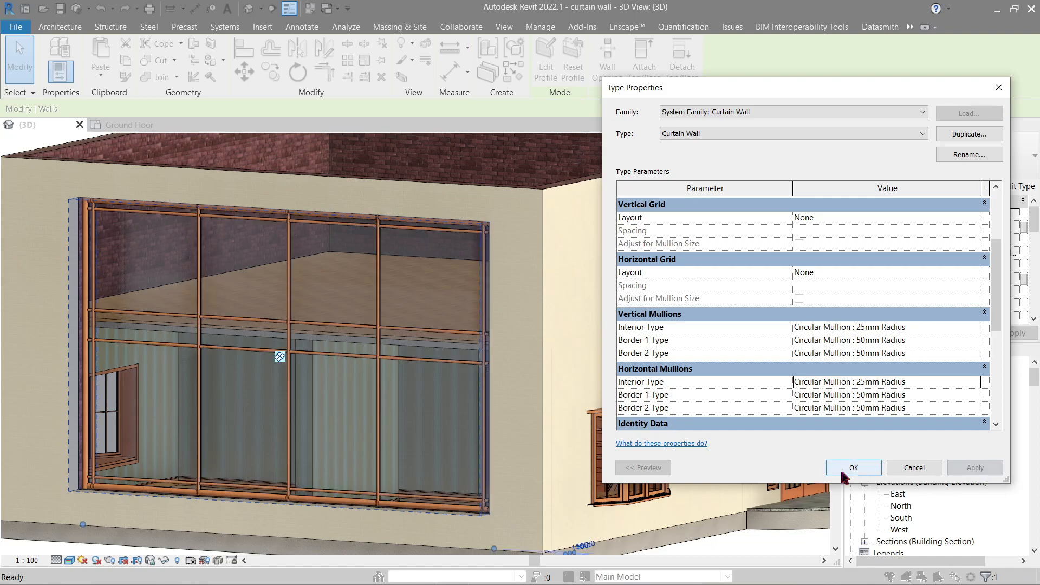
- Confirm the curtain wall's type properties and view the glazed wall straight on from the house's left side
click(841, 472)
shift+middle_drag(433, 434, 520, 441)
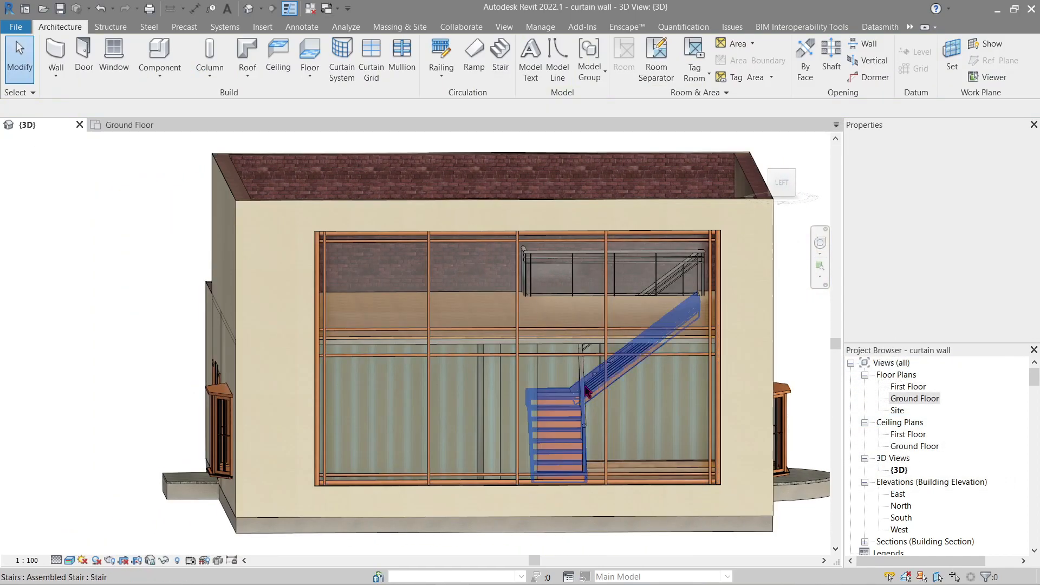
click(608, 351)
shift+middle_drag(609, 387, 558, 344)
click(777, 185)
scroll(374, 328, up, 8)
middle_drag(246, 245, 220, 243)
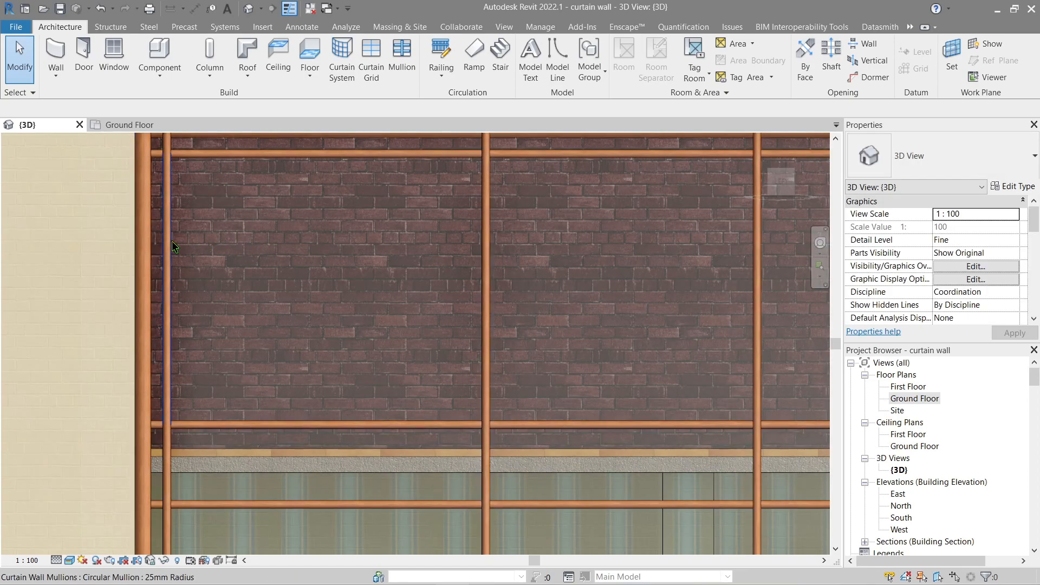
click(173, 247)
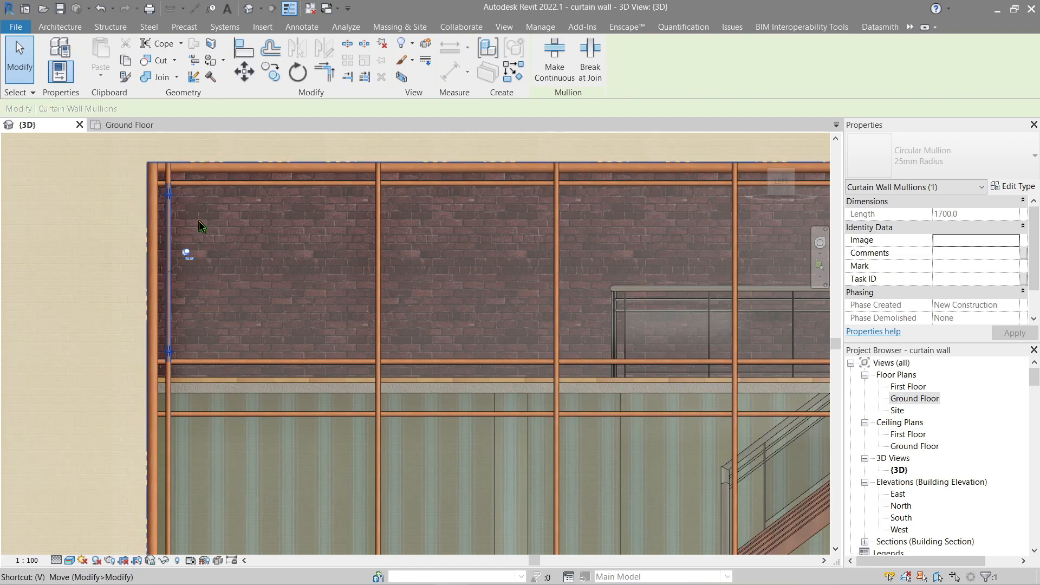
key(m)
key(v)
key(Escape)
key(Escape)
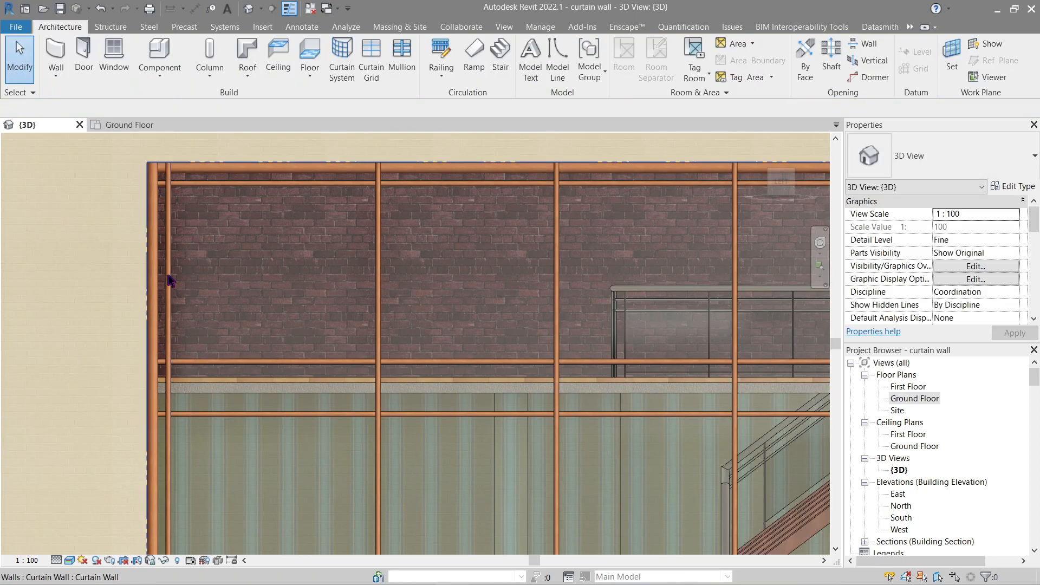
- Move the curtain wall's leftmost vertical grid line 100 mm inward
click(172, 279)
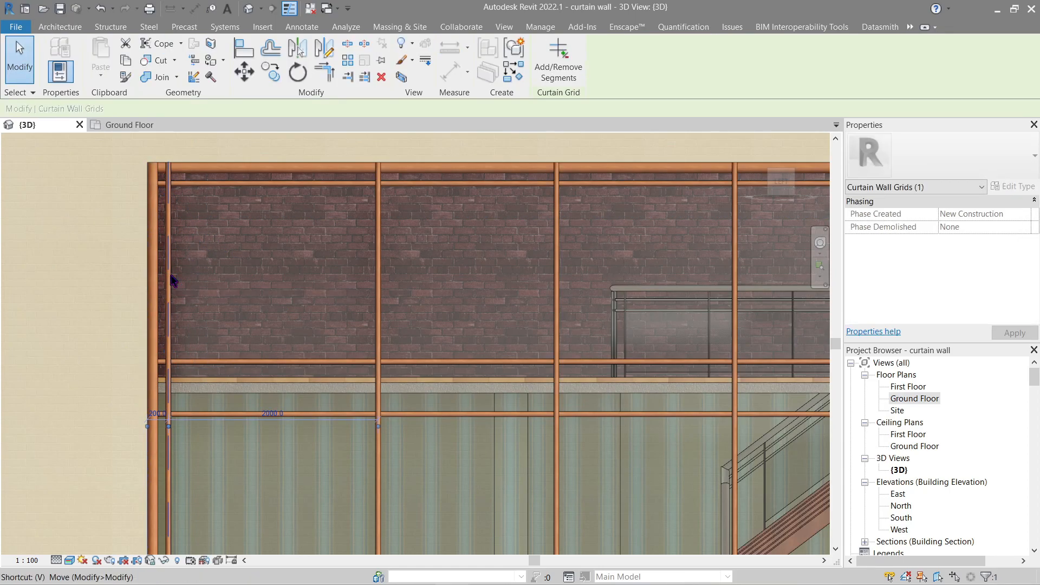
key(m)
key(v)
click(181, 275)
text(100)
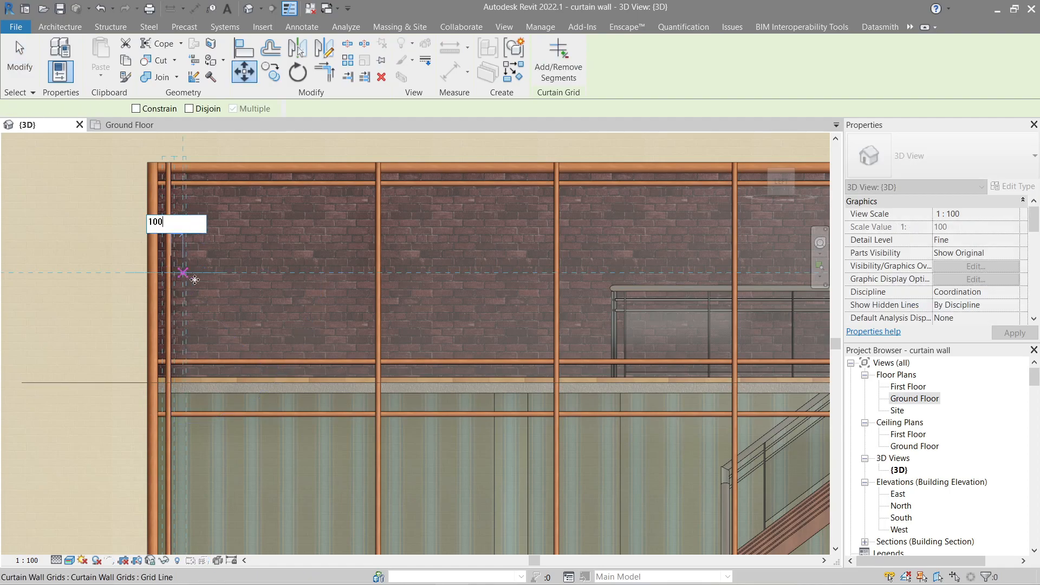
key(Return)
key(Escape)
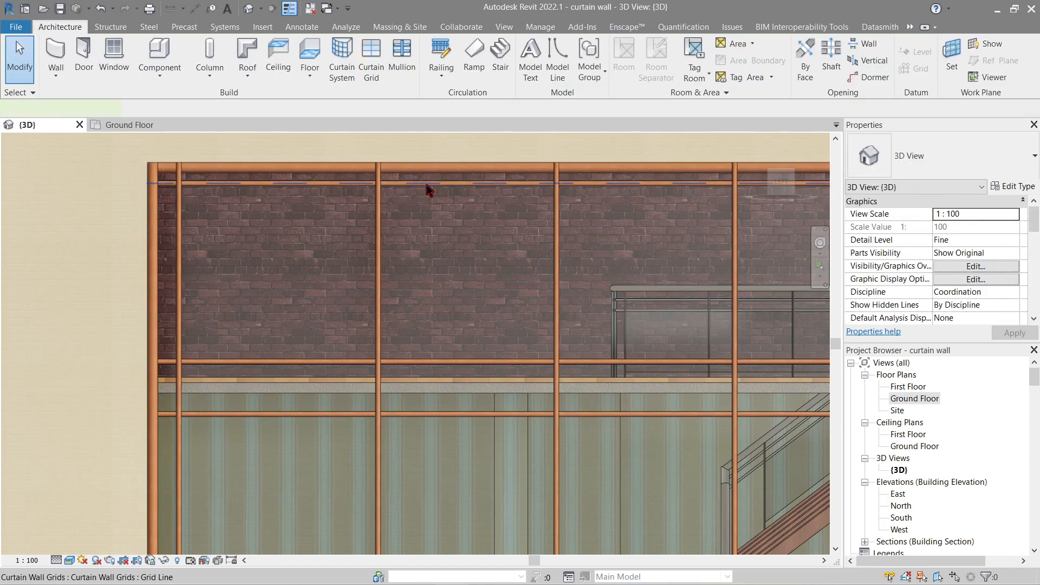
- Move the curtain wall's uppermost horizontal grid line 100 mm downward
click(429, 190)
key(m)
key(v)
click(430, 202)
text(1)
key(Return)
key(Escape)
- Move the curtain wall's rightmost vertical grid line 100 mm inward
middle_drag(556, 258, 187, 261)
click(580, 238)
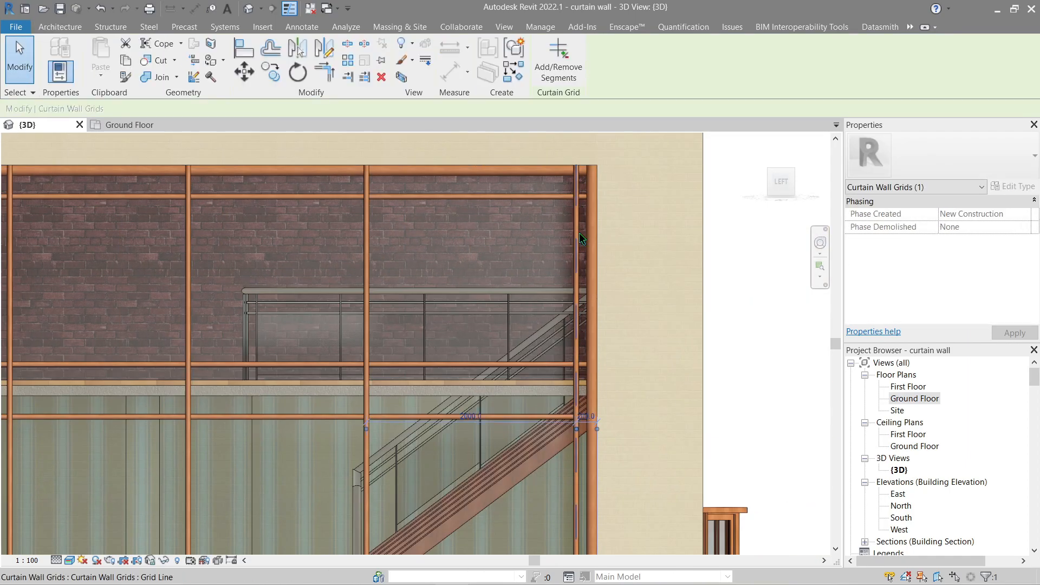
key(m)
key(v)
click(559, 232)
text(1)
key(Return)
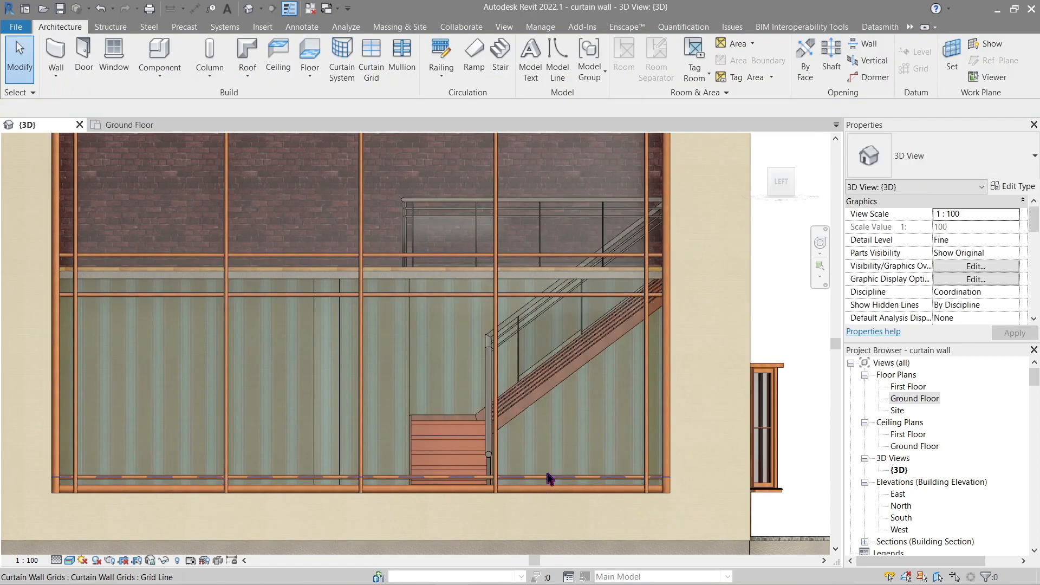
- Move the curtain wall's lowest horizontal grid line 100 mm upward
click(547, 475)
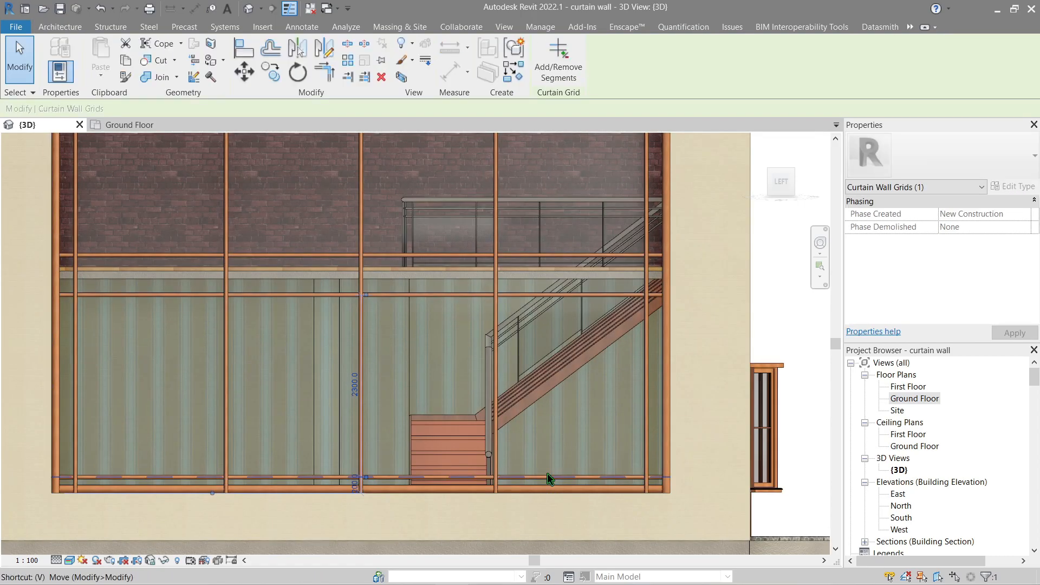
key(m)
key(v)
click(544, 474)
text(100)
key(Return)
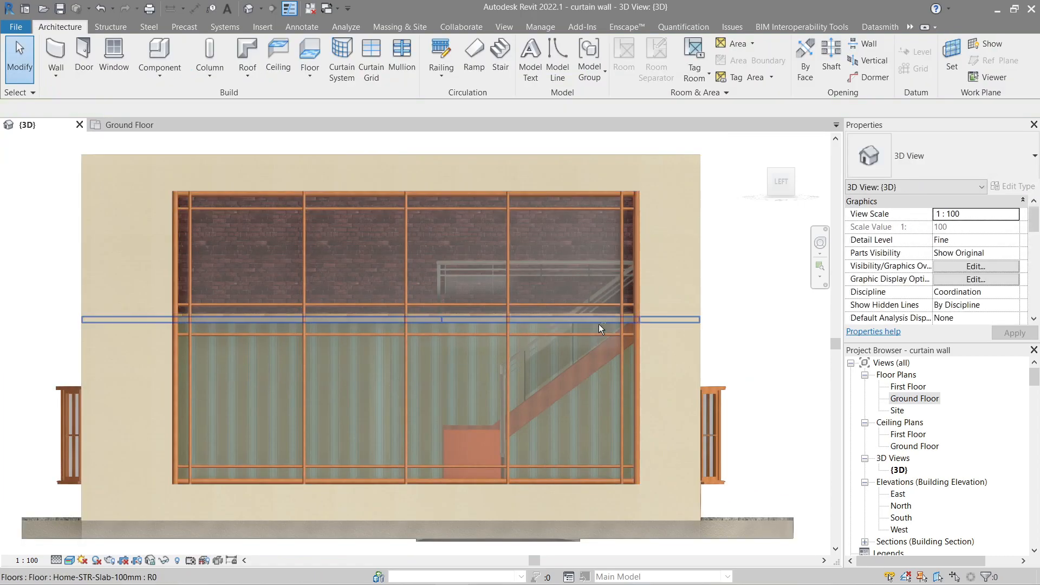
- Duplicate the Glazed type of the first wide panel in the curtain wall's floor-level band as Dark
shift+middle_drag(534, 327, 348, 390)
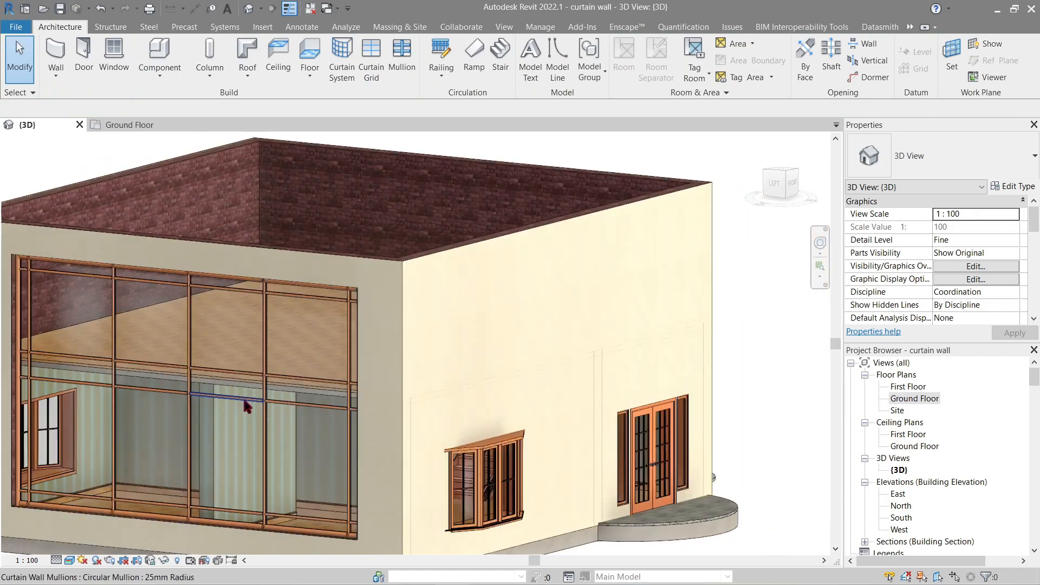
scroll(350, 392, up, 5)
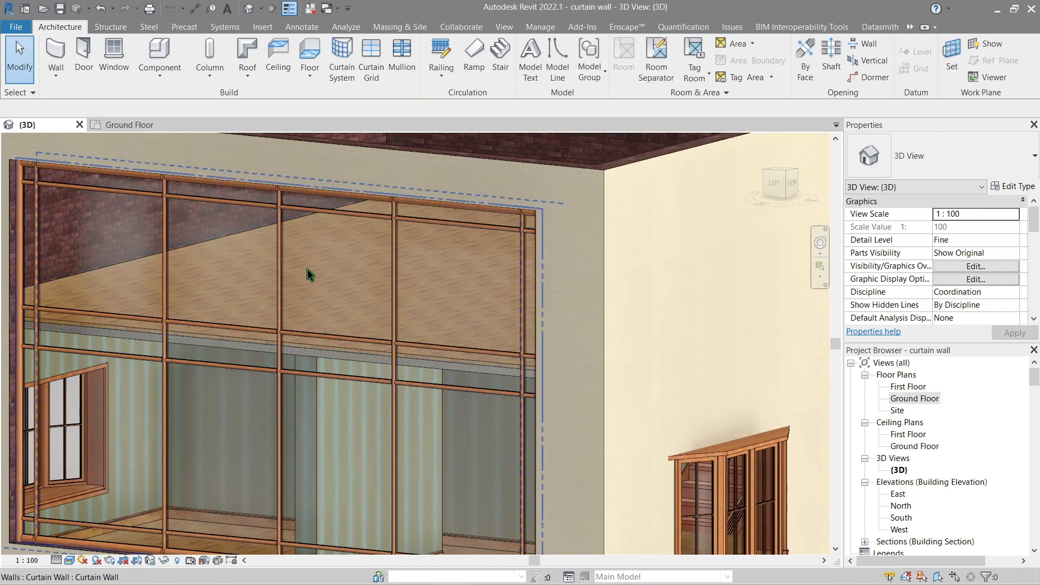
middle_drag(307, 269, 410, 273)
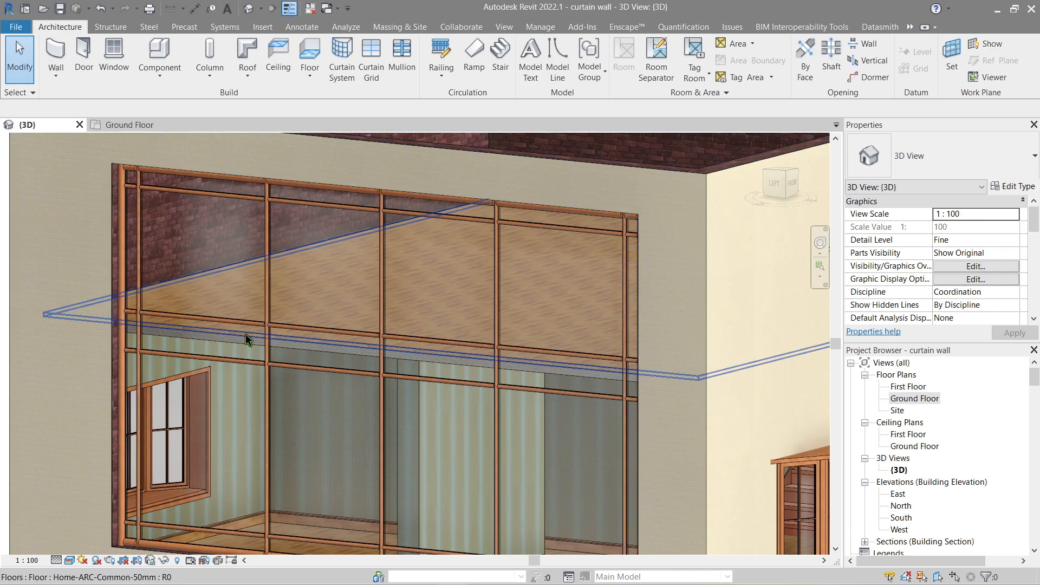
click(169, 327)
click(1017, 187)
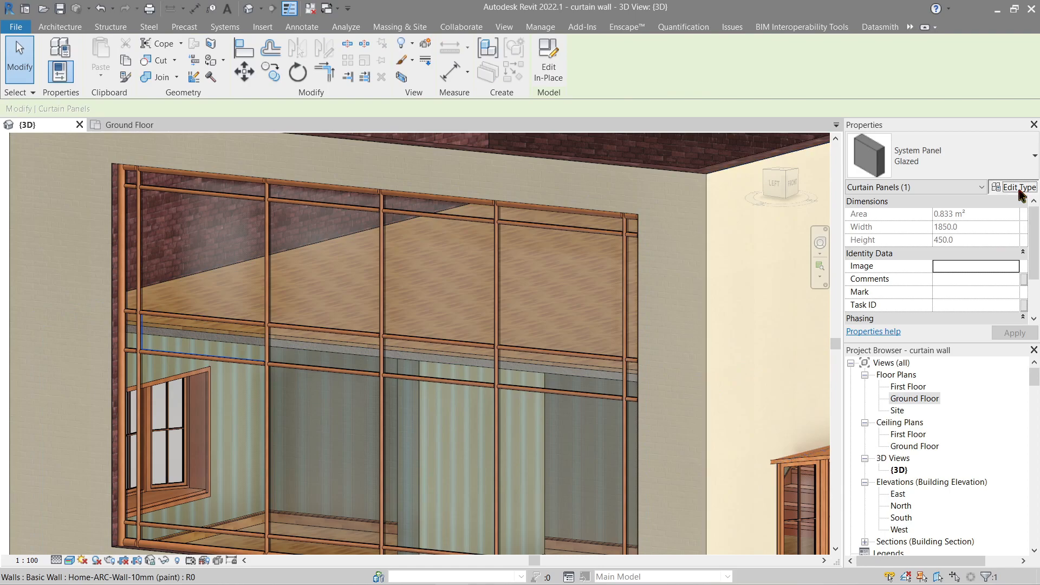
drag(871, 87, 895, 79)
scroll(902, 239, down, 3)
scroll(907, 236, up, 3)
click(975, 126)
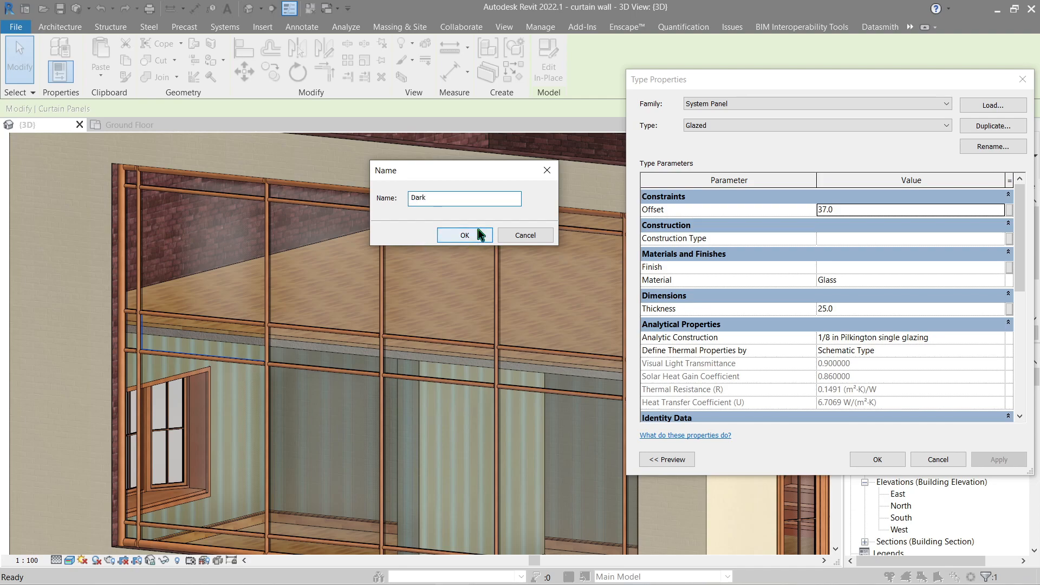
click(473, 237)
- Set the Dark panel type's material to Glass, Bronze Glazing and apply the type to the selected panel
click(1000, 281)
click(1003, 282)
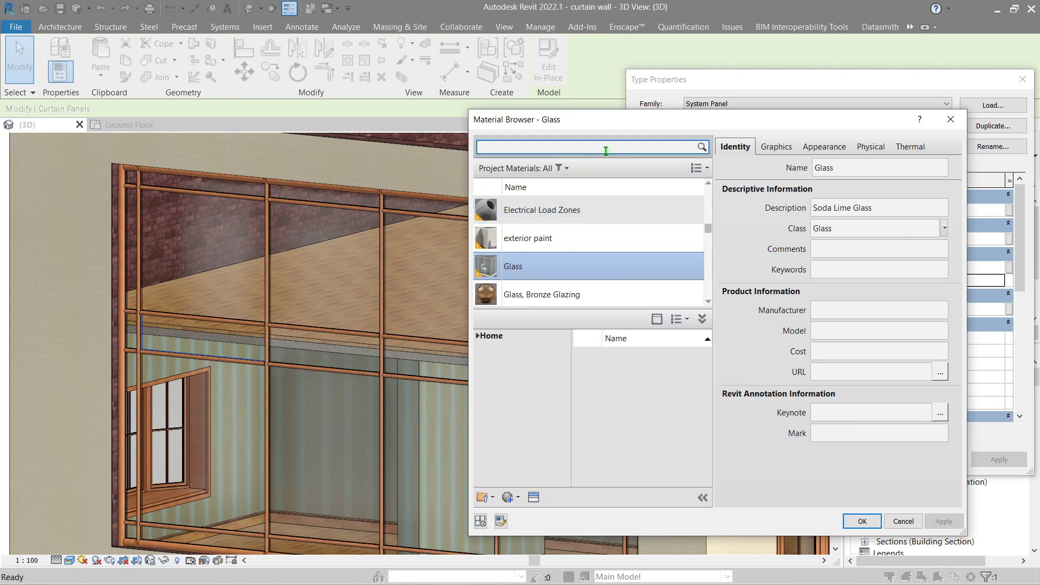
click(598, 293)
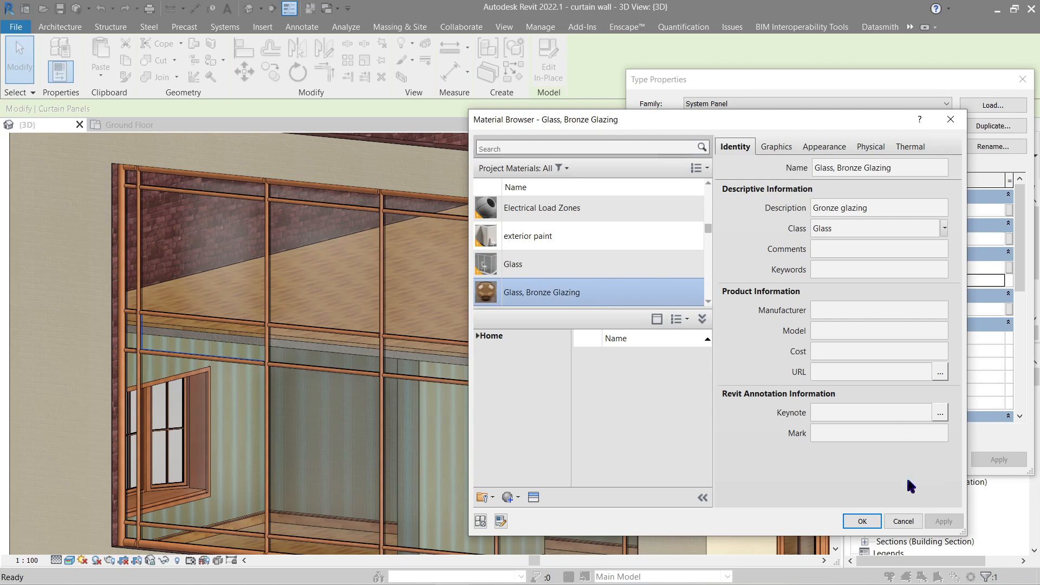
double_click(596, 296)
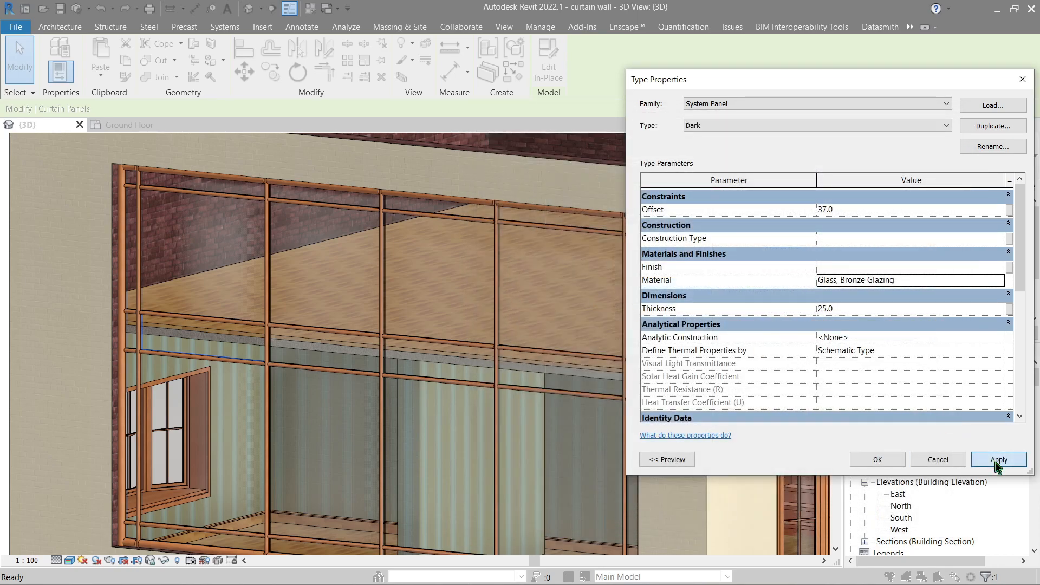
click(875, 460)
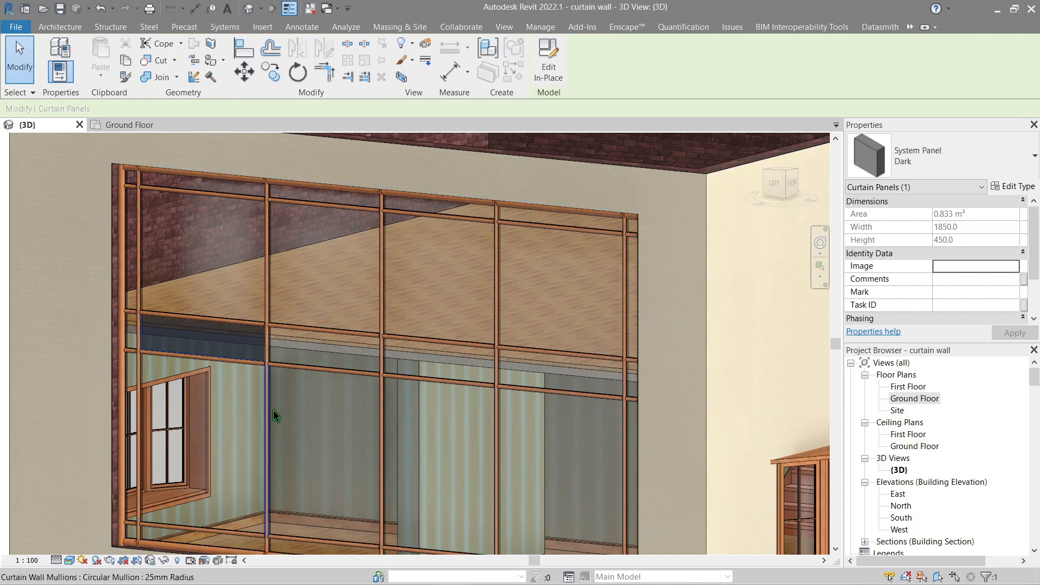
key(Escape)
- Change the five remaining glazed panels in the curtain wall's floor-level band to the System Panel type Dark
shift+middle_drag(168, 436, 249, 440)
shift+middle_drag(393, 448, 333, 453)
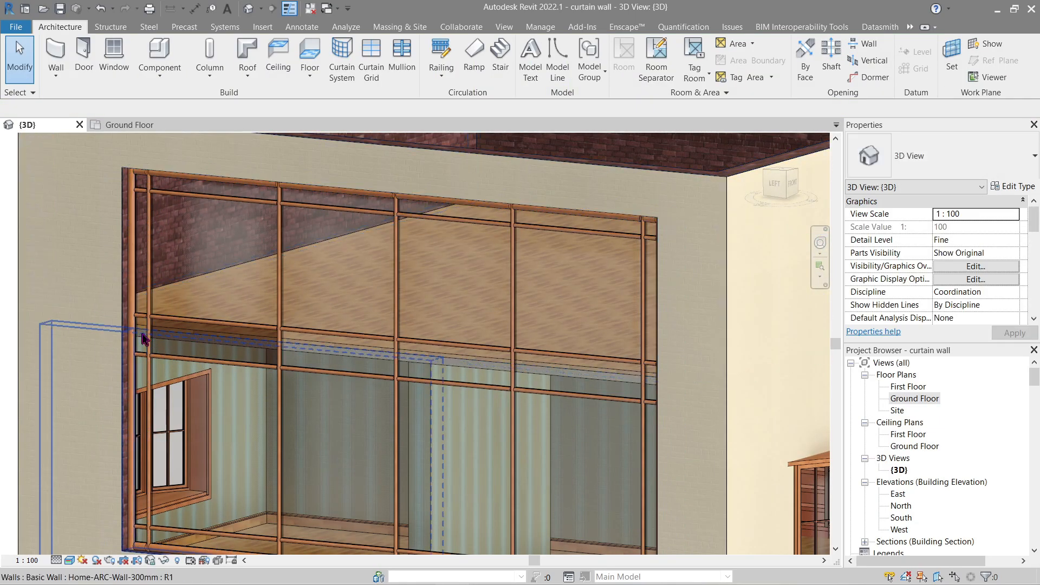
scroll(143, 339, up, 2)
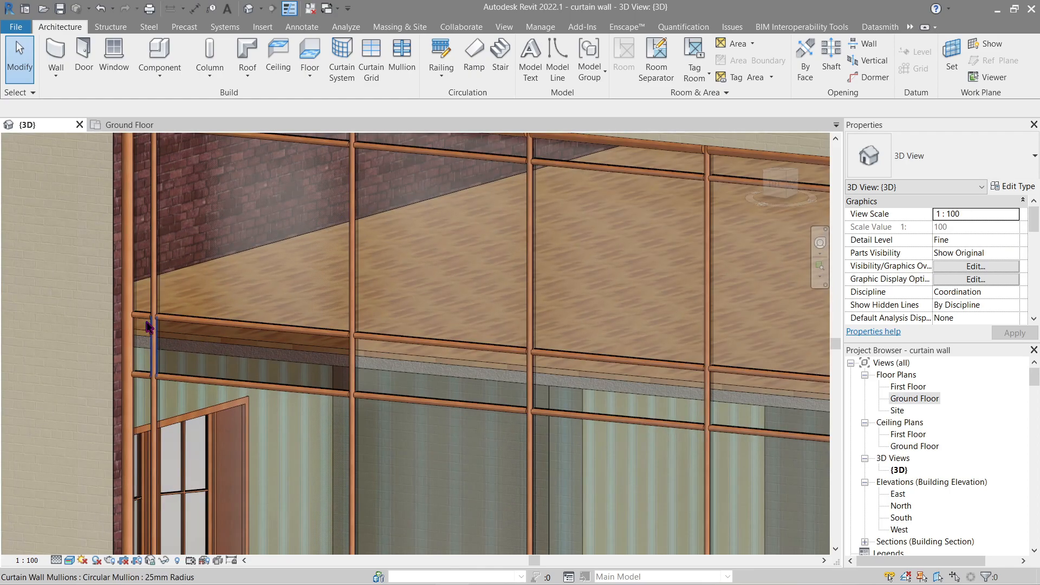
click(147, 327)
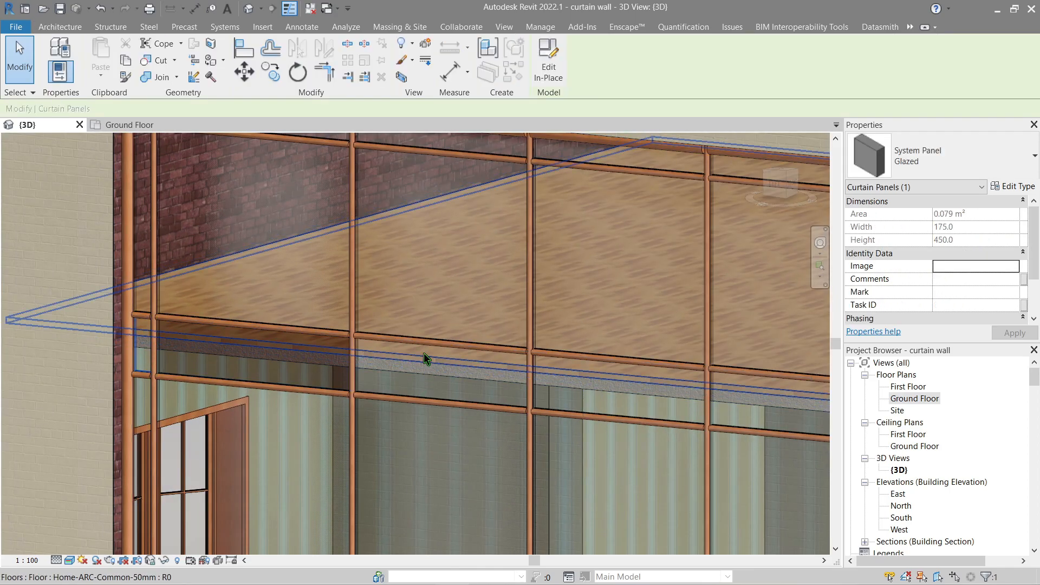
ctrl+click(598, 371)
ctrl+click(597, 367)
middle_drag(598, 368, 303, 363)
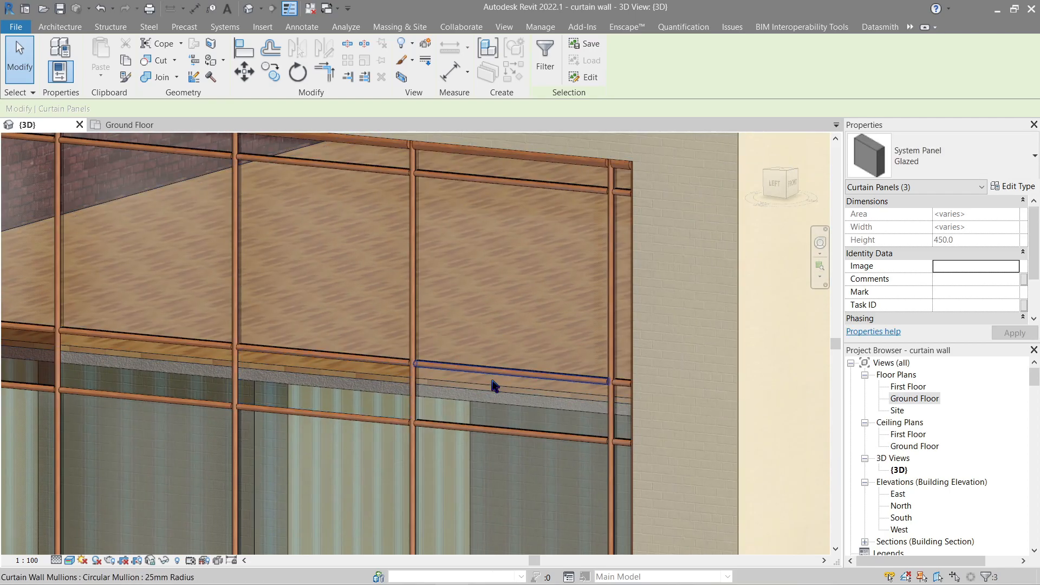
ctrl+click(489, 383)
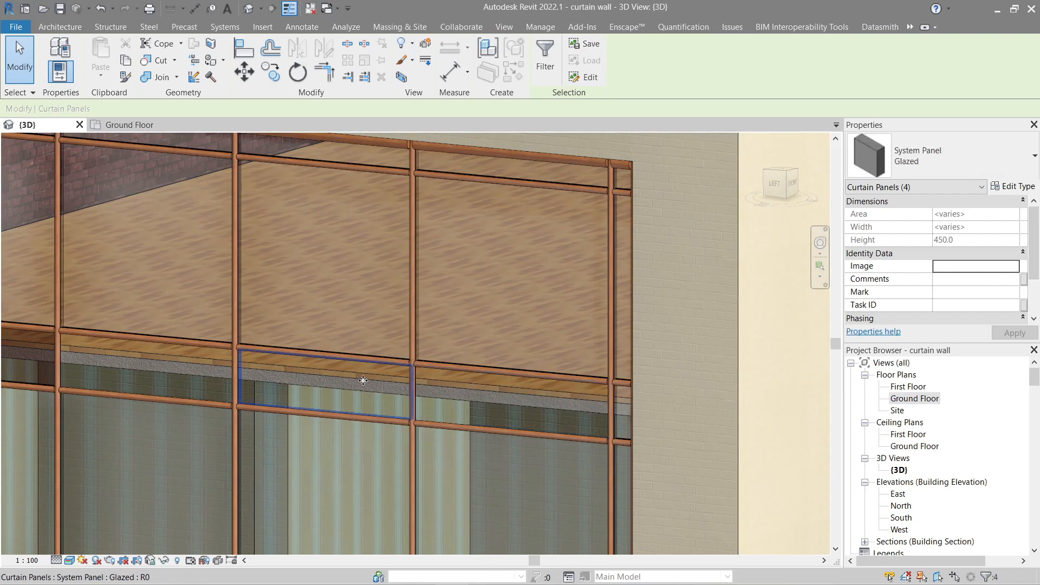
ctrl+click(623, 398)
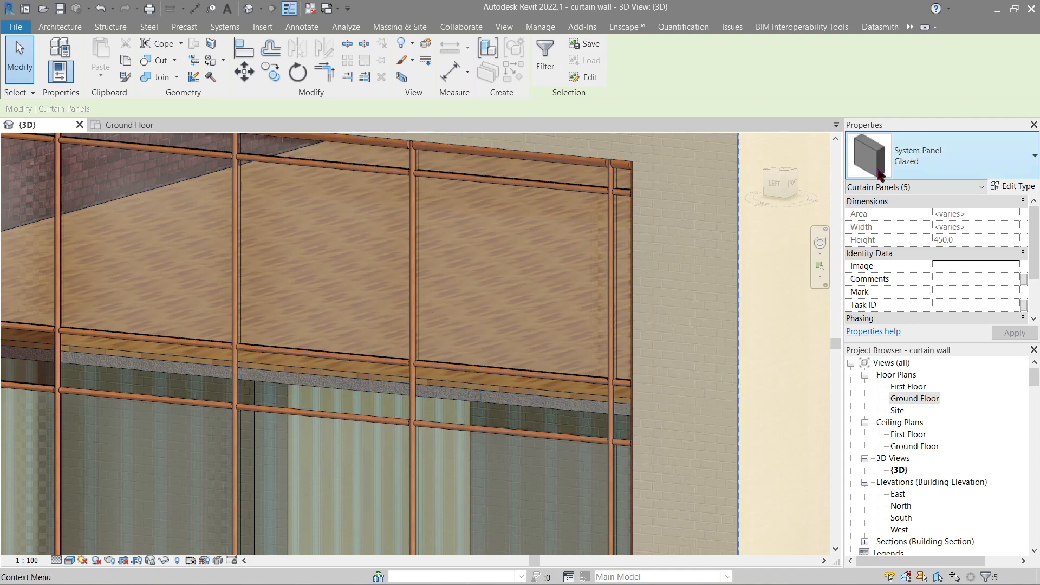
click(893, 165)
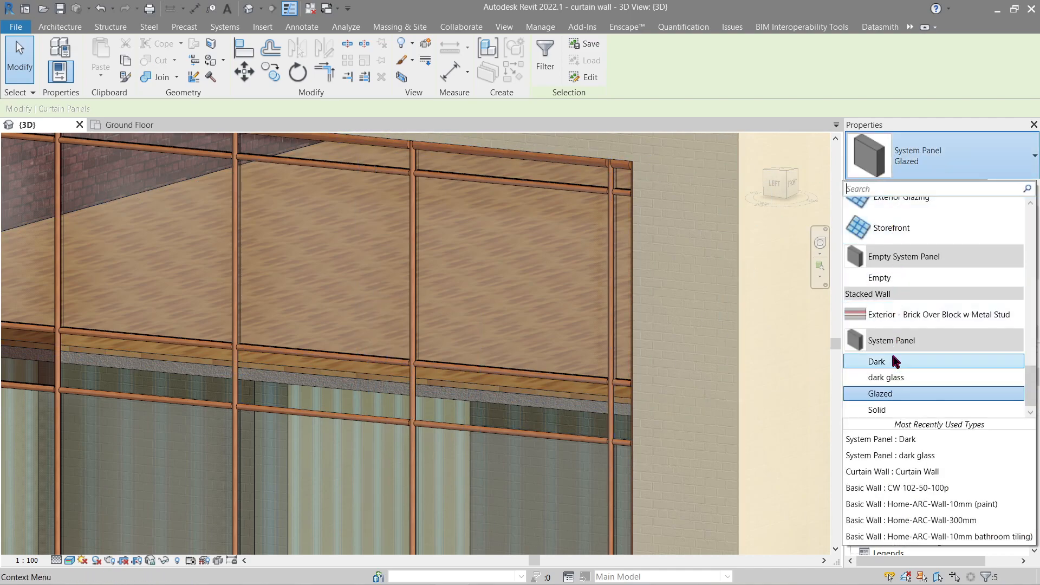
click(893, 362)
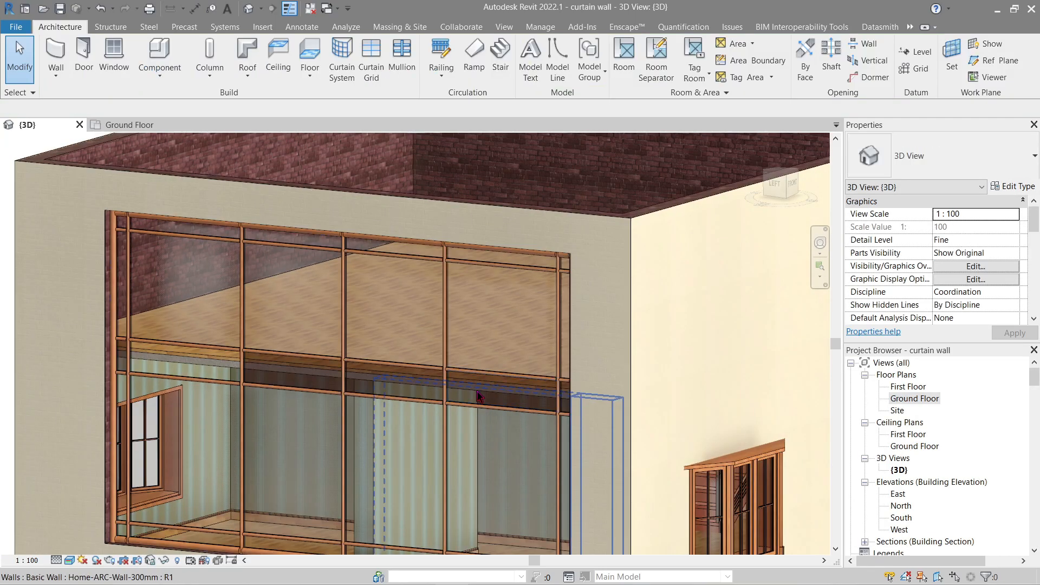
- Inspect the dark panels in the curtain wall's floor-level band
shift+middle_drag(418, 432, 338, 436)
scroll(531, 498, down, 3)
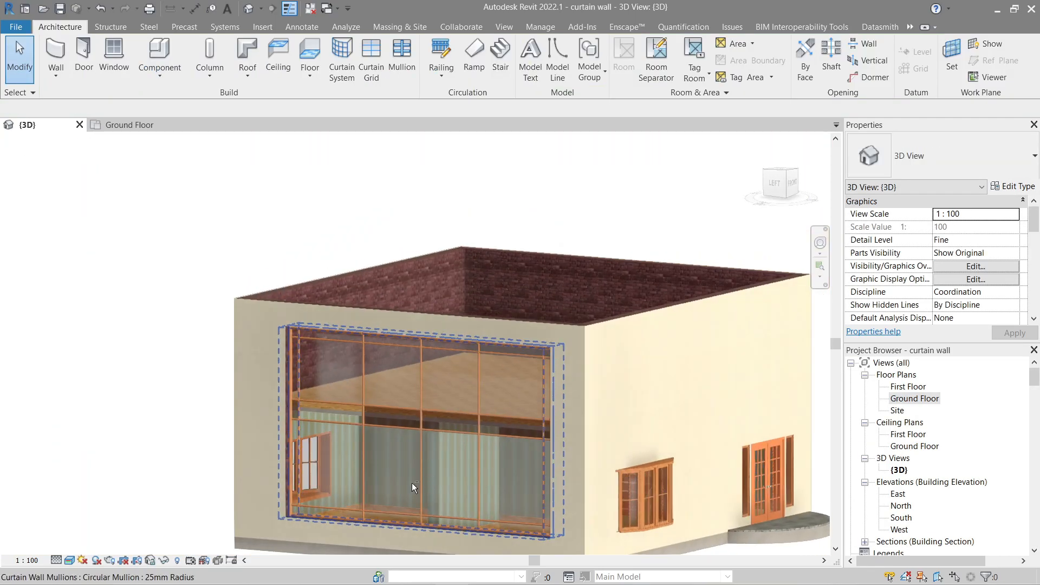
scroll(332, 435, up, 4)
scroll(330, 432, up, 1)
key(Tab)
click(357, 359)
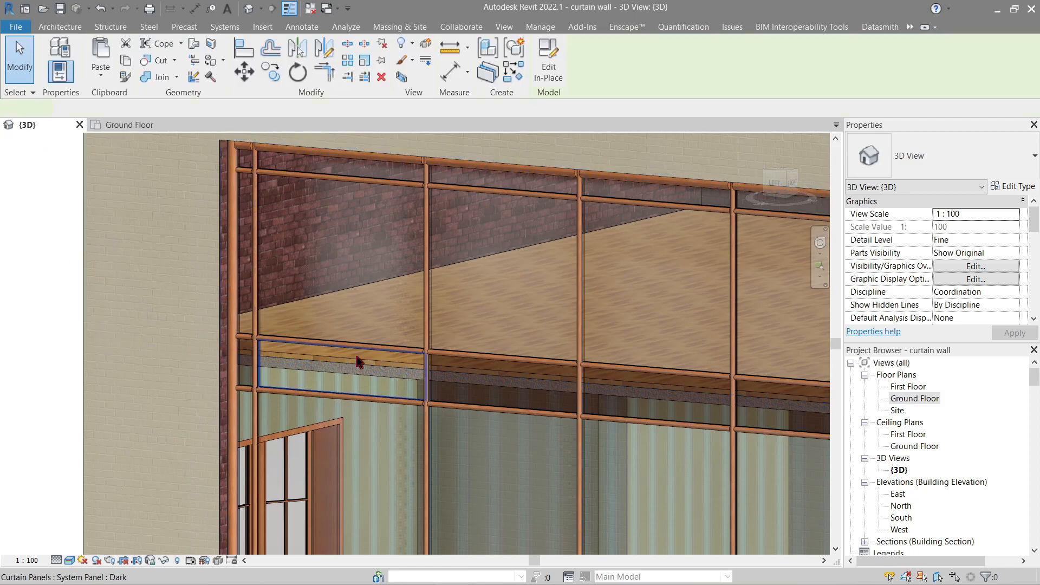
key(Escape)
- Select the narrow glazed panels along the curtain wall's top edge together
scroll(501, 284, down, 3)
shift+middle_drag(500, 284, 396, 372)
scroll(219, 249, up, 5)
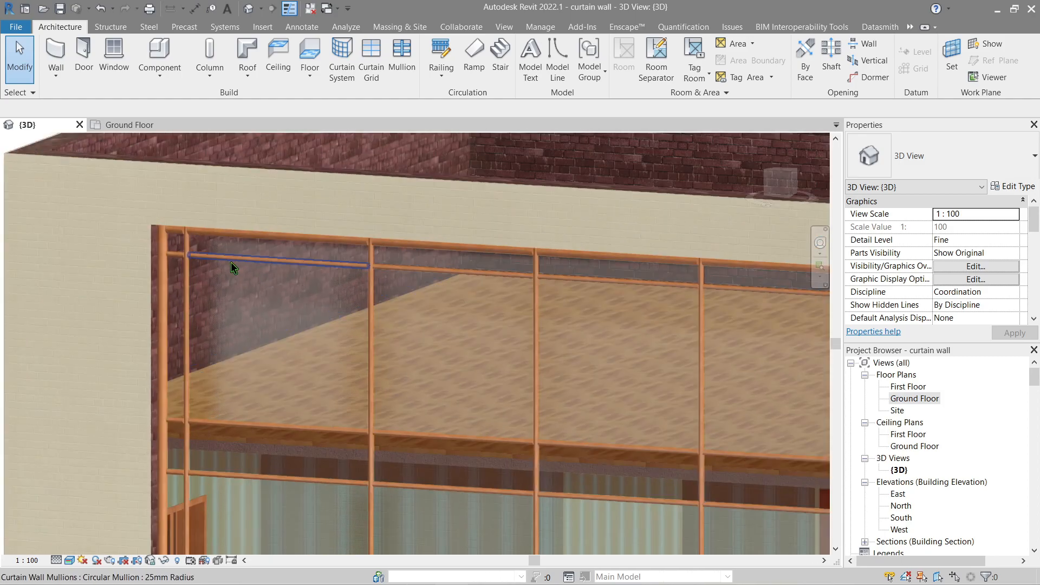
click(216, 252)
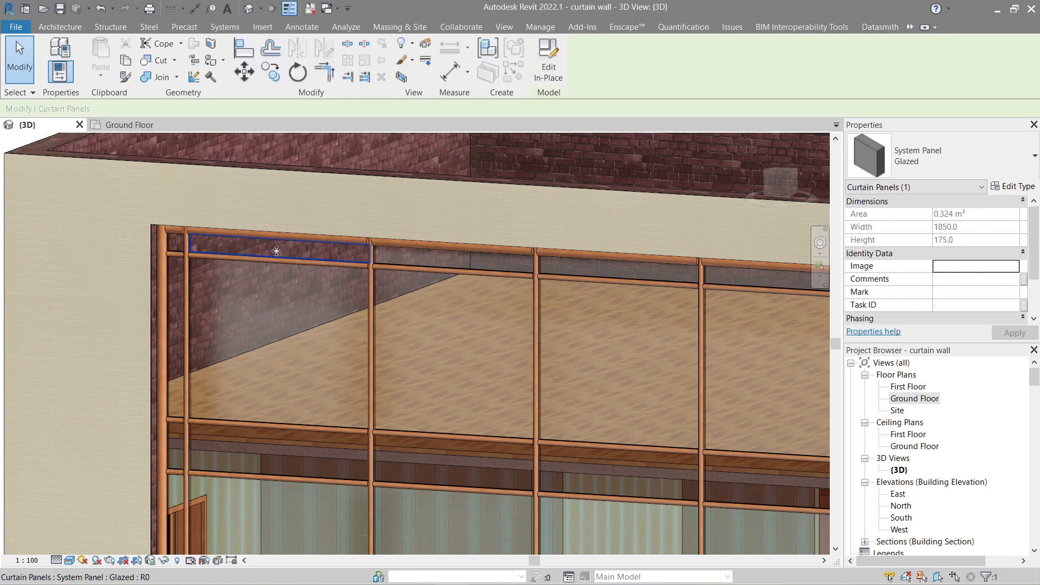
key(Tab)
ctrl+click(422, 260)
middle_drag(585, 319, 361, 311)
key(Tab)
key(Tab)
ctrl+click(388, 259)
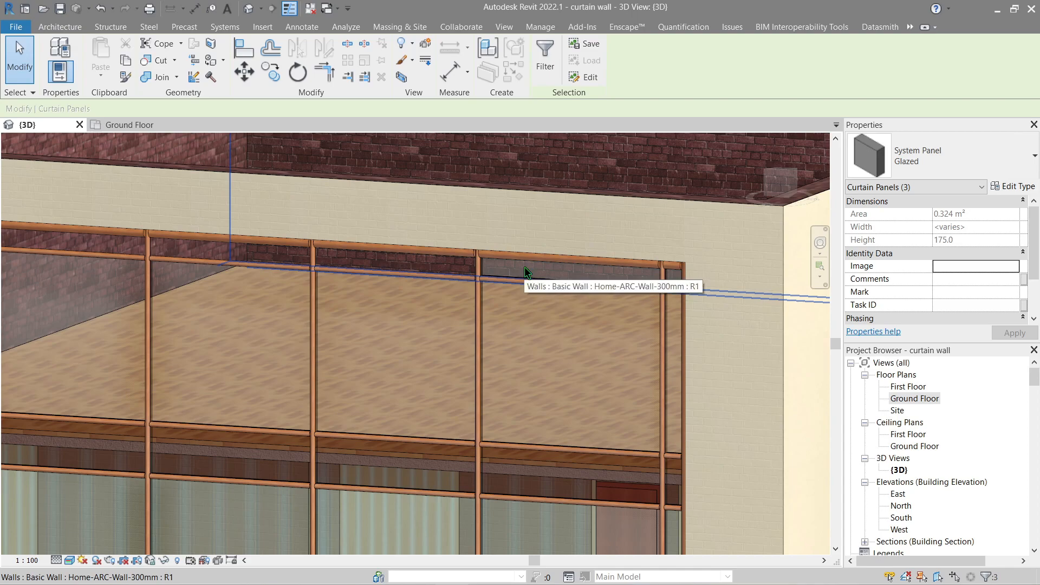
key(Tab)
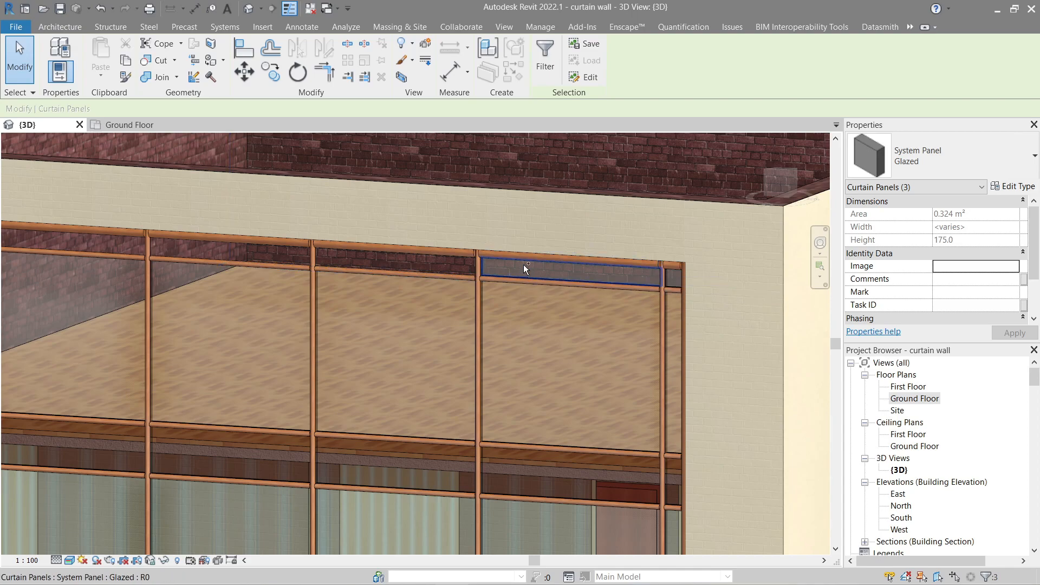
key(Tab)
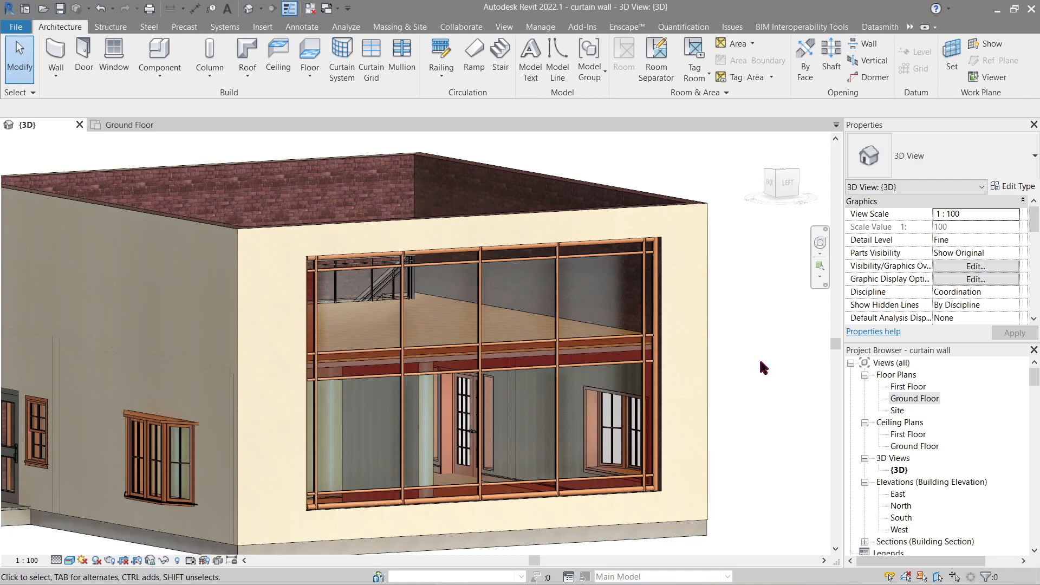
- Examine the curtain wall and the whole house from several angles, including from above
shift+middle_drag(771, 339, 724, 350)
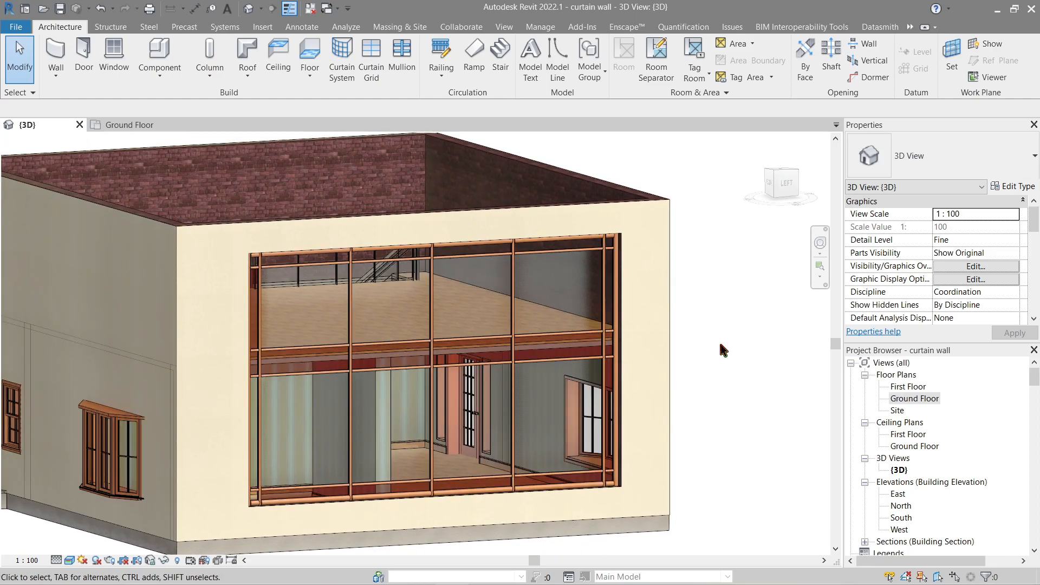
shift+middle_drag(708, 243, 397, 295)
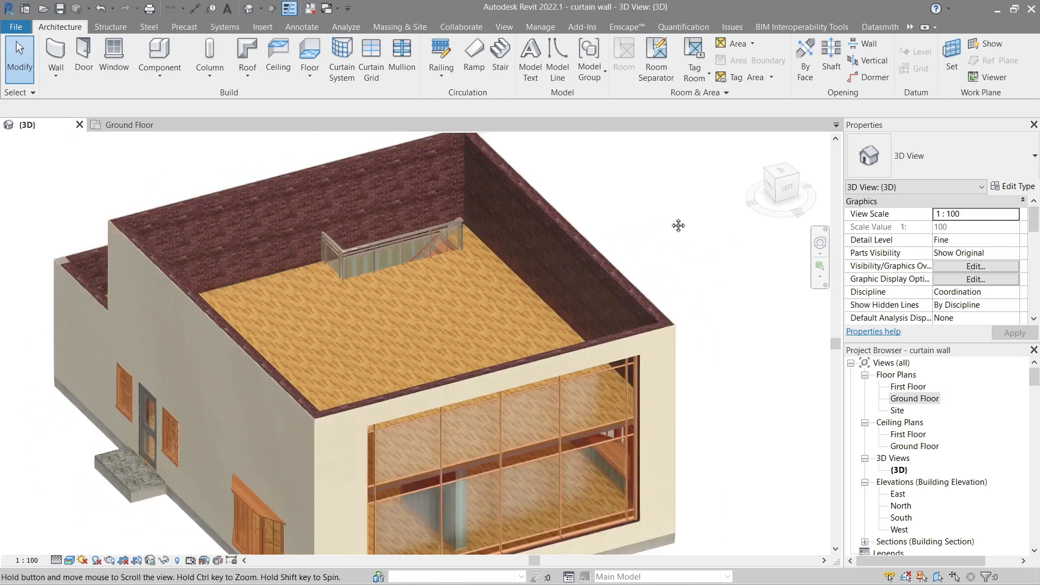
middle_drag(678, 225, 672, 200)
click(163, 76)
middle_drag(567, 219, 577, 246)
scroll(632, 232, down, 2)
scroll(582, 243, up, 3)
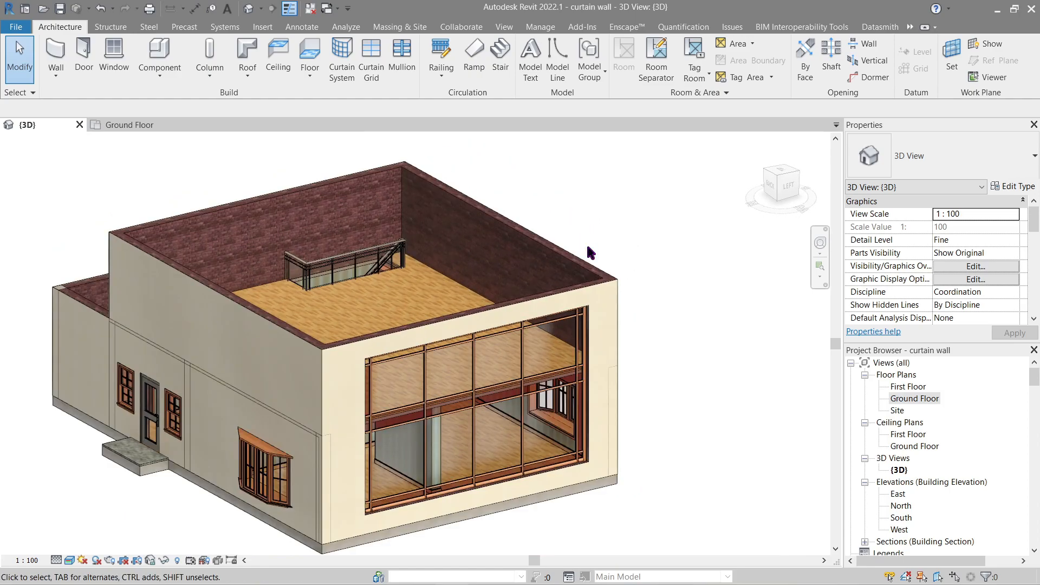